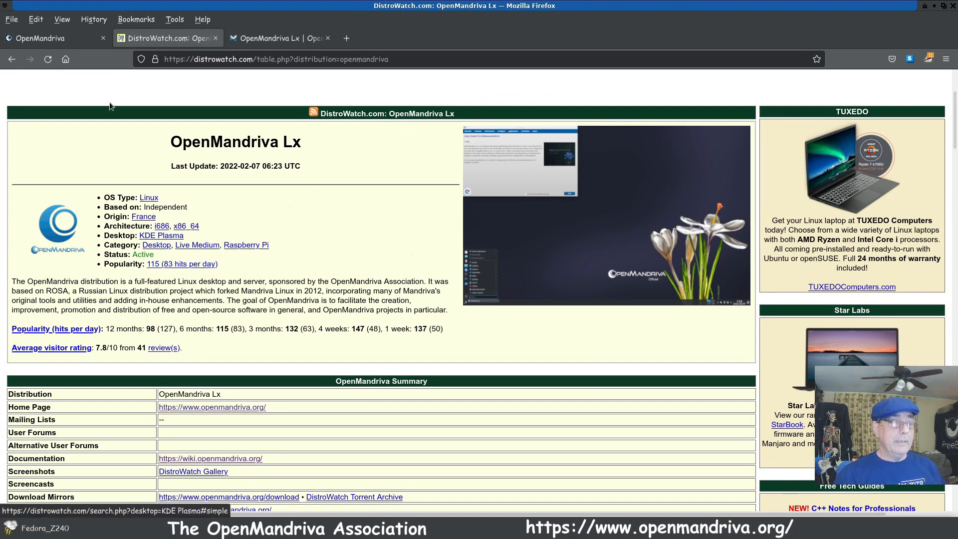
Step: Look over the OpenMandriva home page, including the Lx 4.3 banner, the community links and the association's description
click(68, 44)
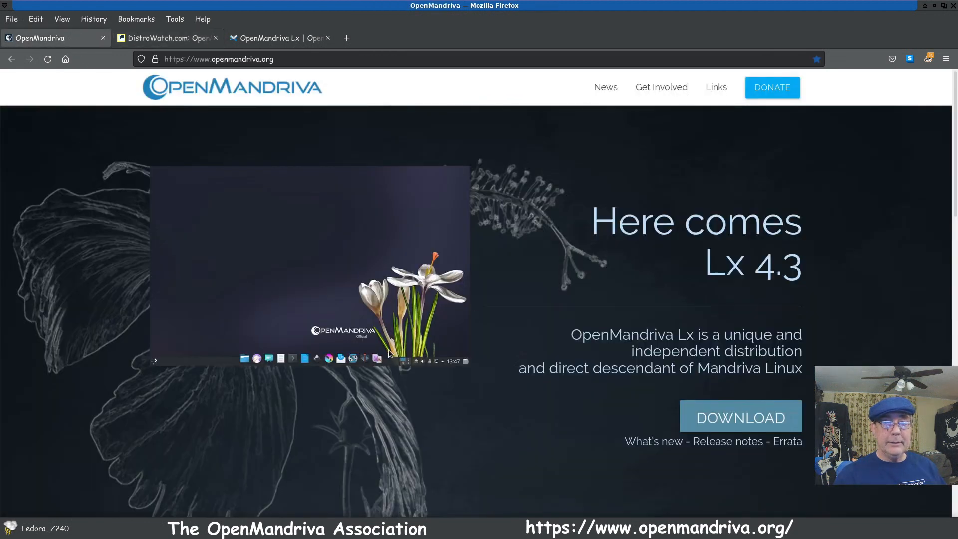
scroll(389, 354, down, 8)
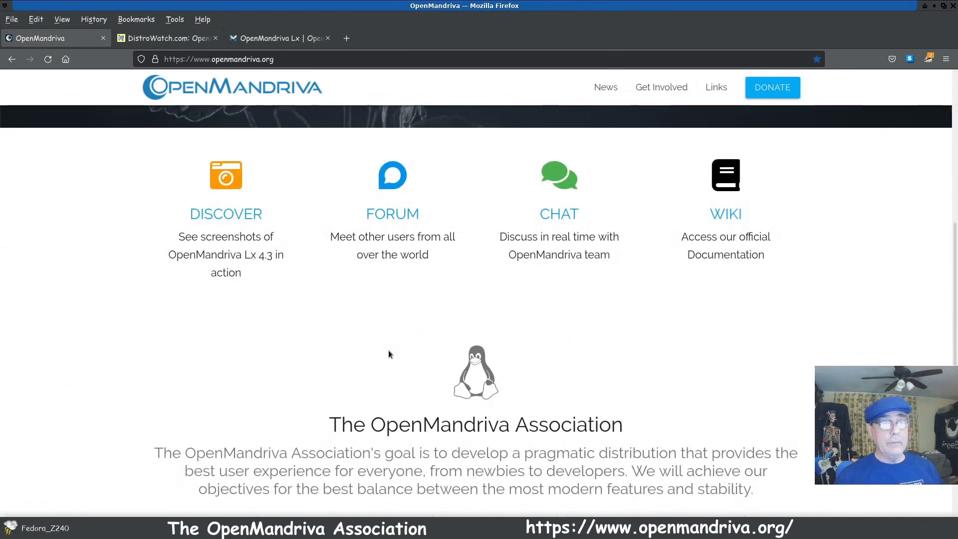
scroll(388, 349, down, 8)
scroll(388, 349, up, 13)
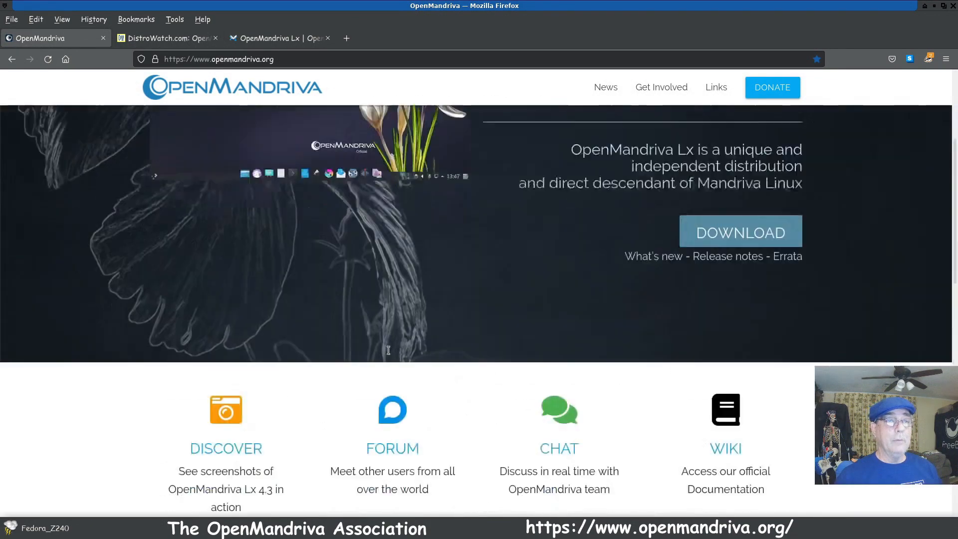
scroll(388, 349, up, 4)
scroll(282, 432, down, 4)
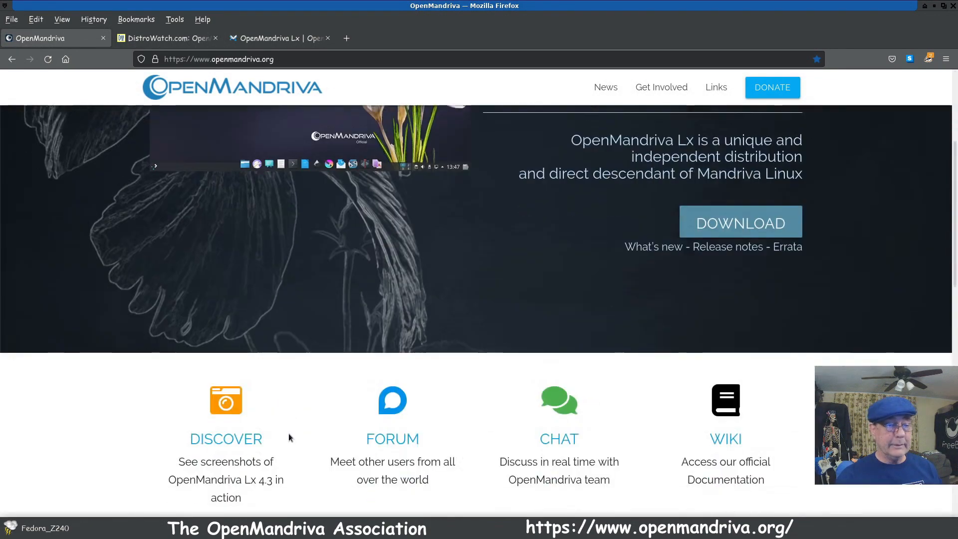
scroll(452, 335, up, 4)
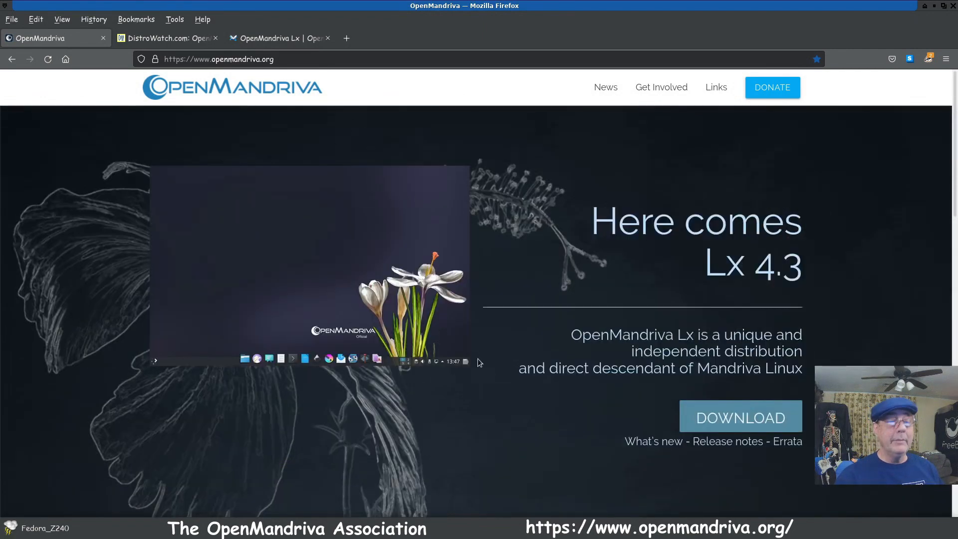
scroll(479, 362, down, 5)
scroll(267, 303, up, 5)
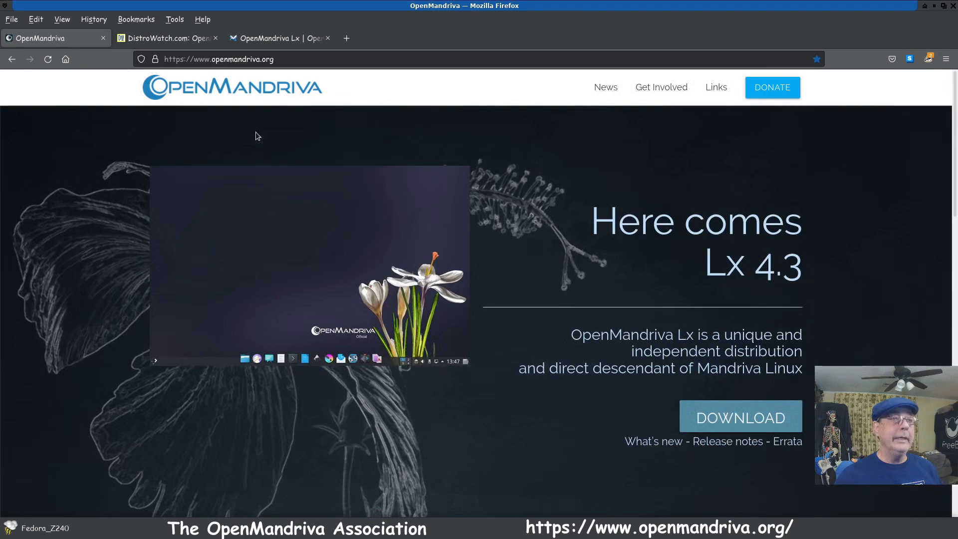
Step: Visit the Post Installation page of the OpenMandriva wiki and return to the distribution overview
click(257, 39)
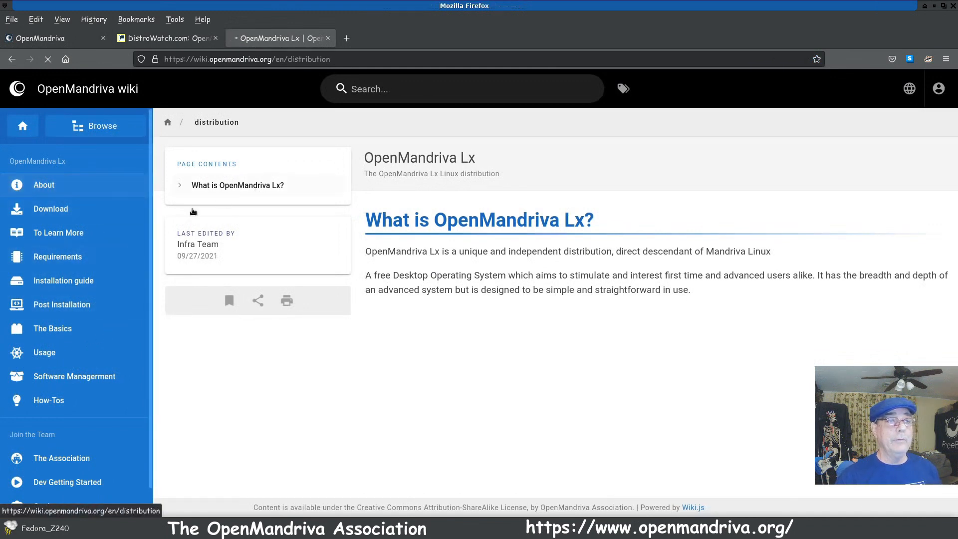
click(74, 199)
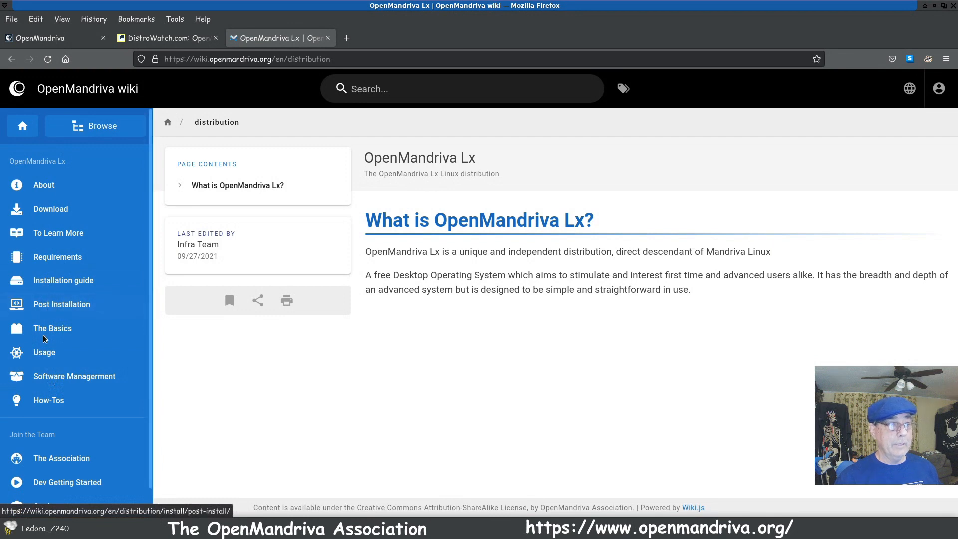
click(55, 306)
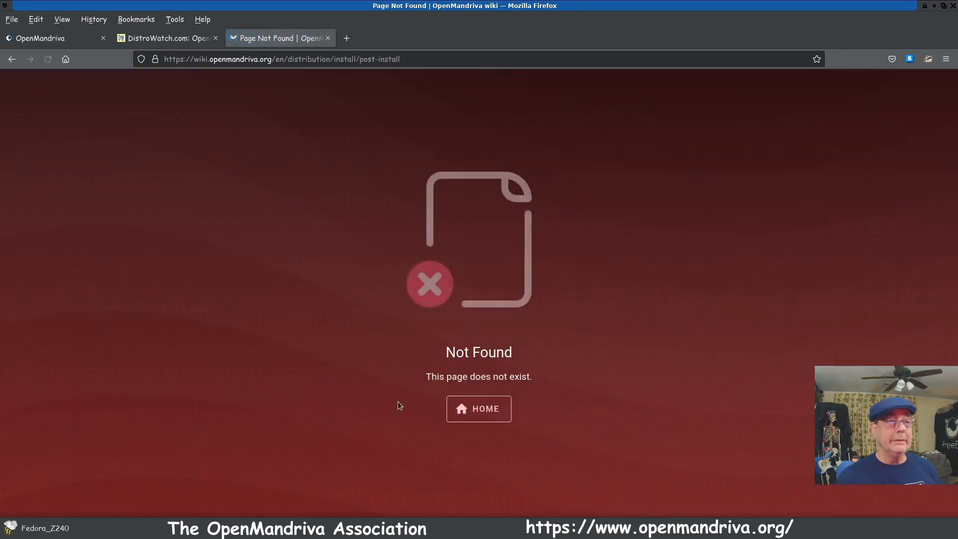
click(12, 59)
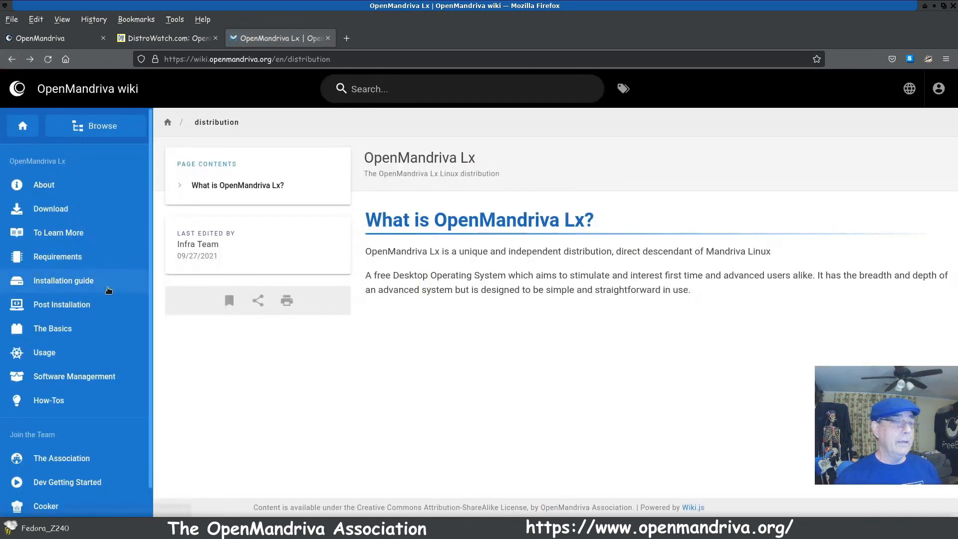
Step: Read the wiki's Software management page, covering the software provided and not provided by OpenMandriva for each user level
scroll(67, 308, down, 1)
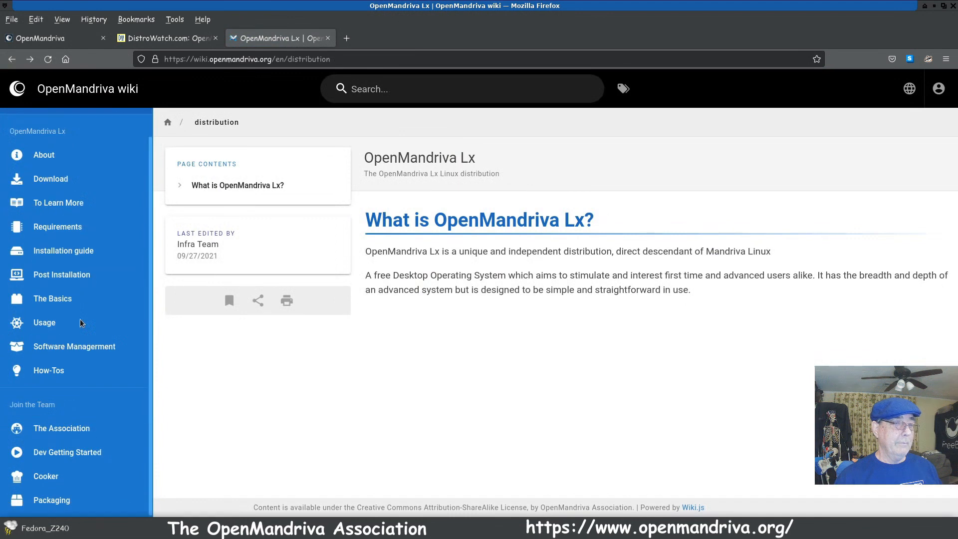
click(54, 349)
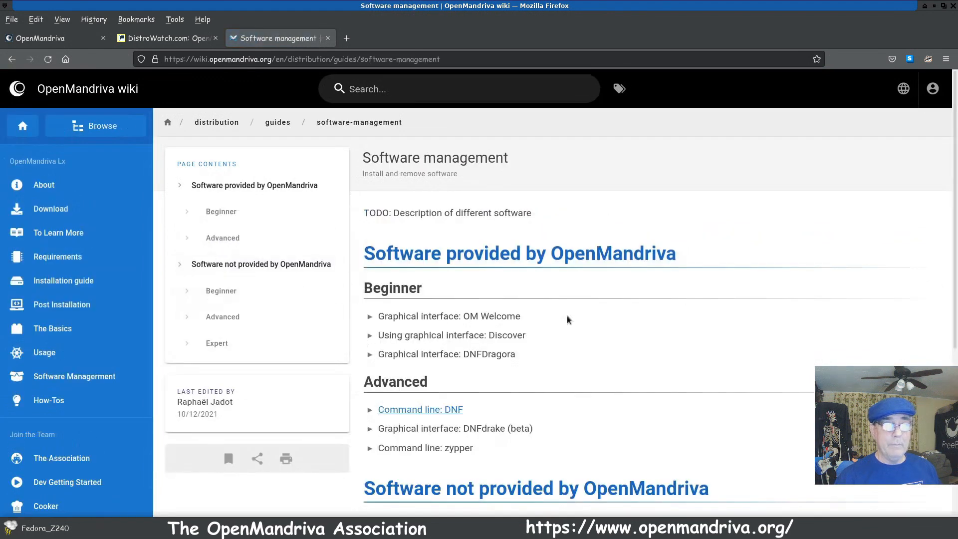
scroll(548, 328, down, 5)
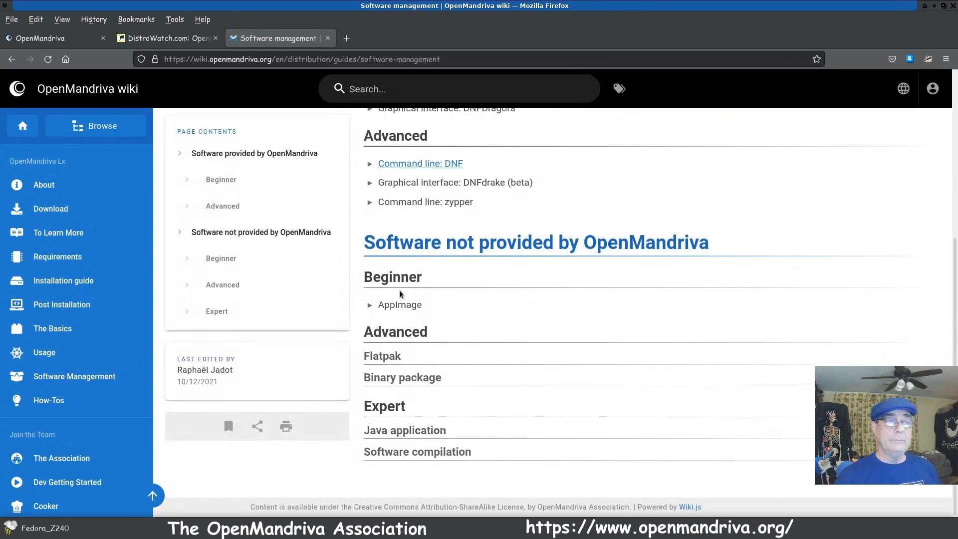
scroll(619, 330, up, 5)
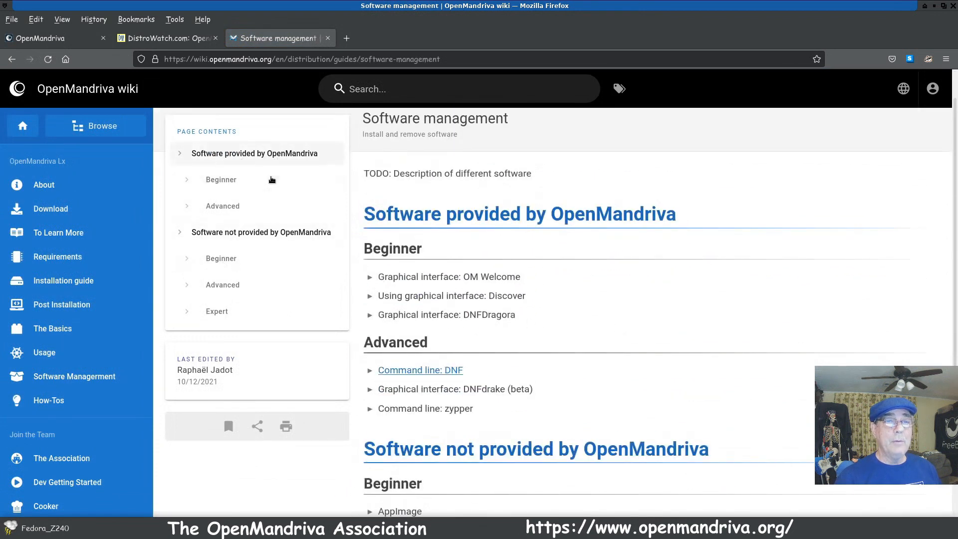
scroll(495, 259, down, 2)
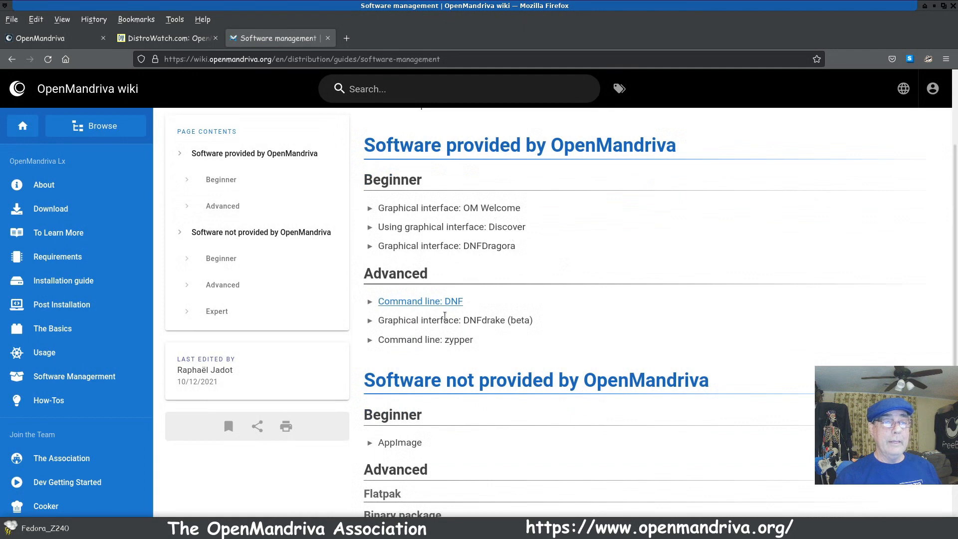
scroll(545, 330, down, 1)
scroll(546, 330, down, 1)
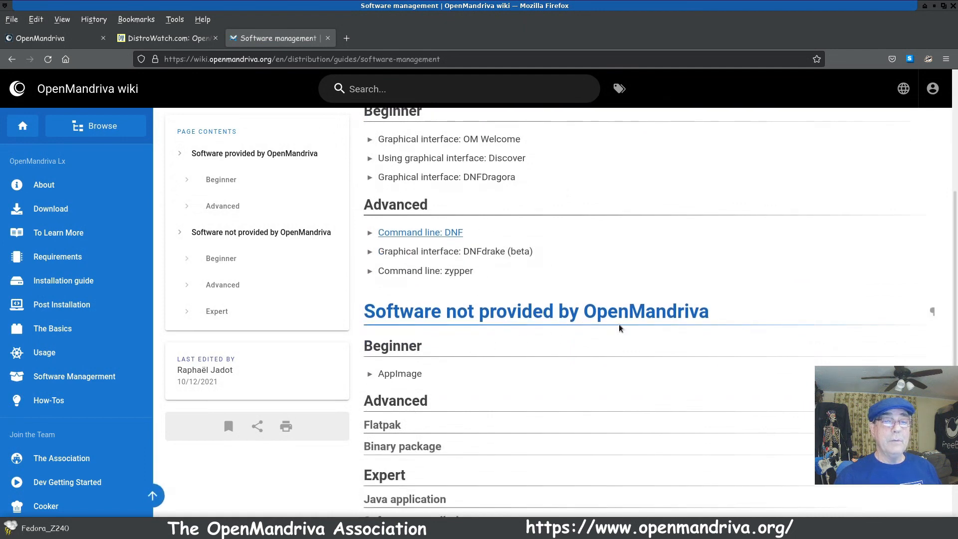
scroll(620, 328, down, 2)
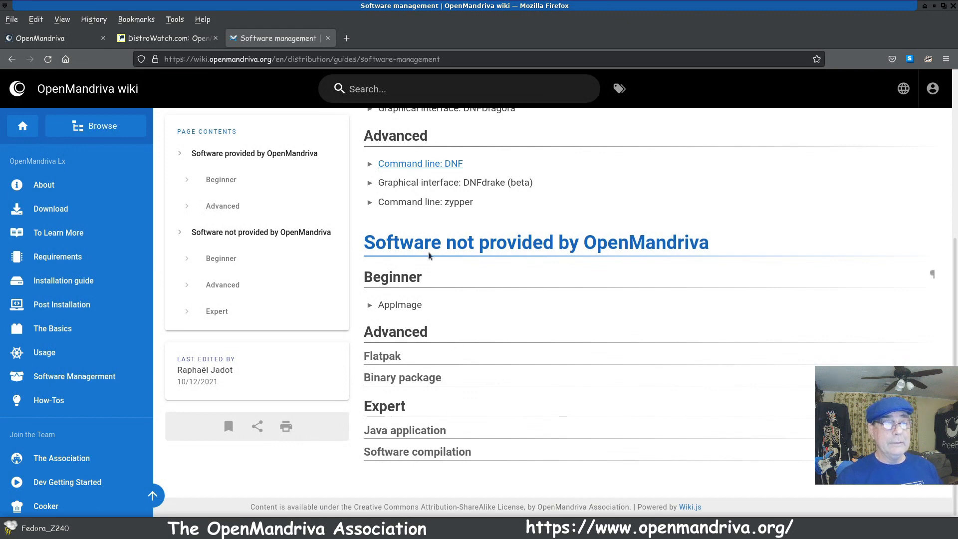
scroll(337, 330, up, 4)
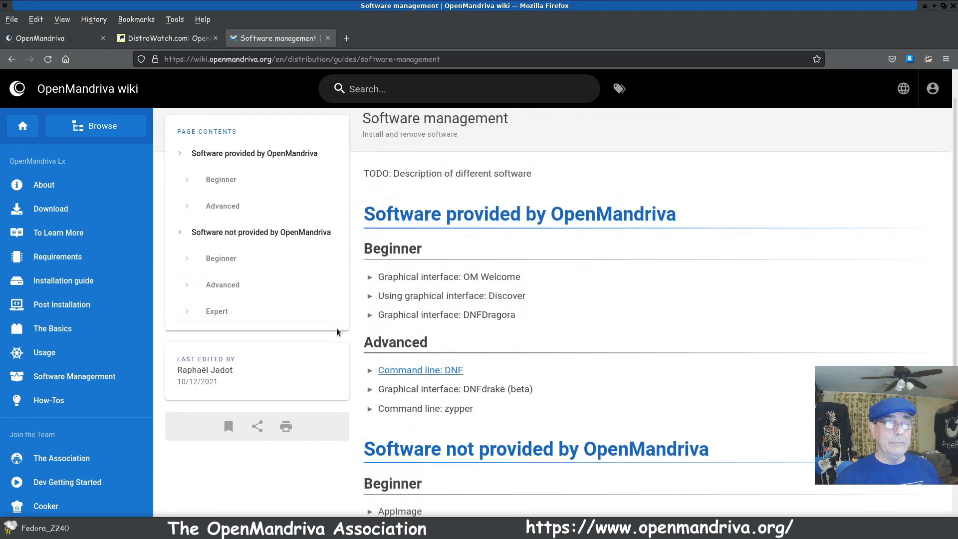
scroll(375, 307, down, 4)
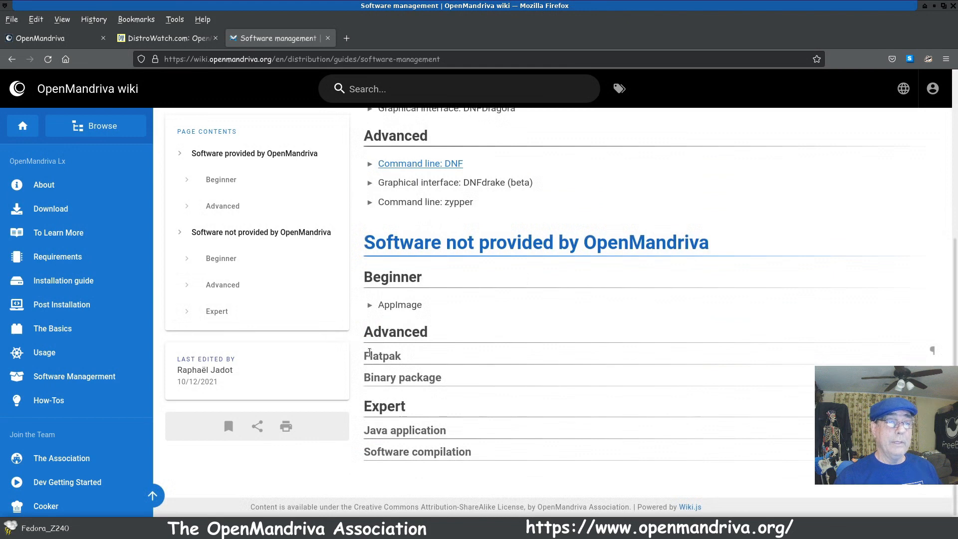
scroll(363, 350, up, 5)
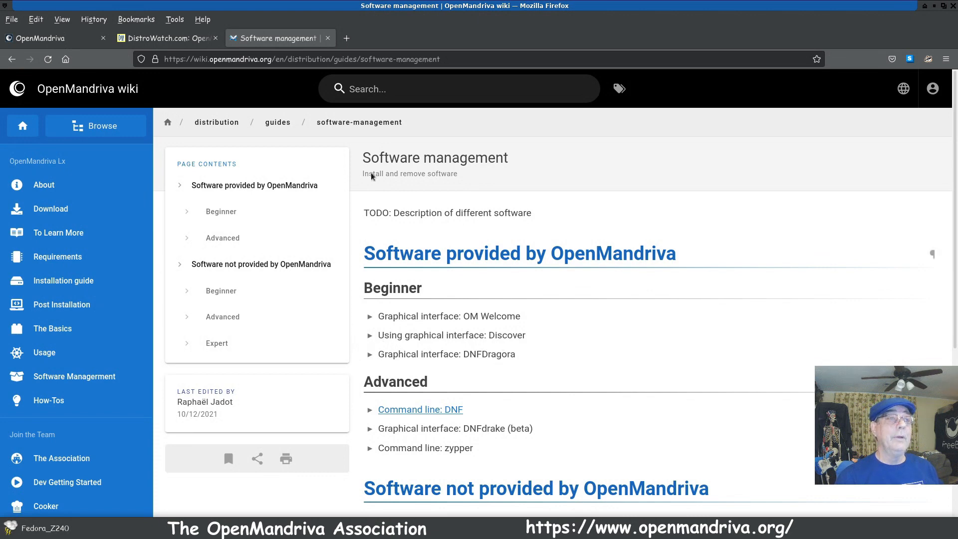
Step: Switch to VirtualBox Manager, start the OpenMandriva-2 virtual machine and move its window clear of the screen centre
click(934, 6)
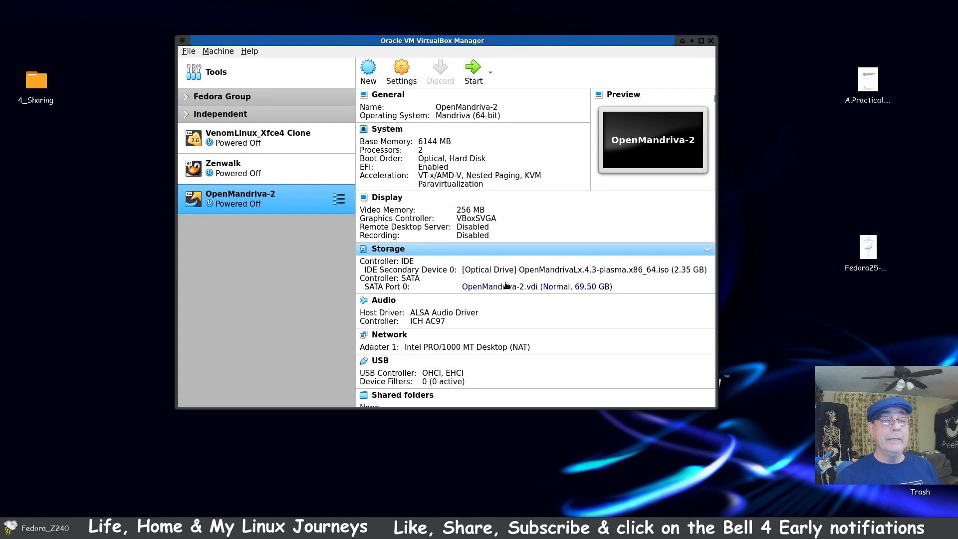
click(474, 70)
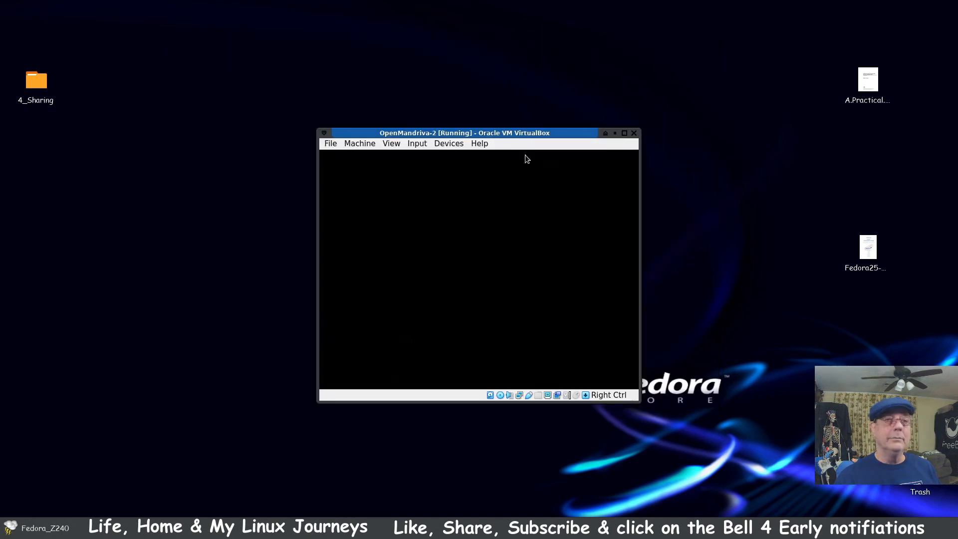
drag(564, 101, 457, 64)
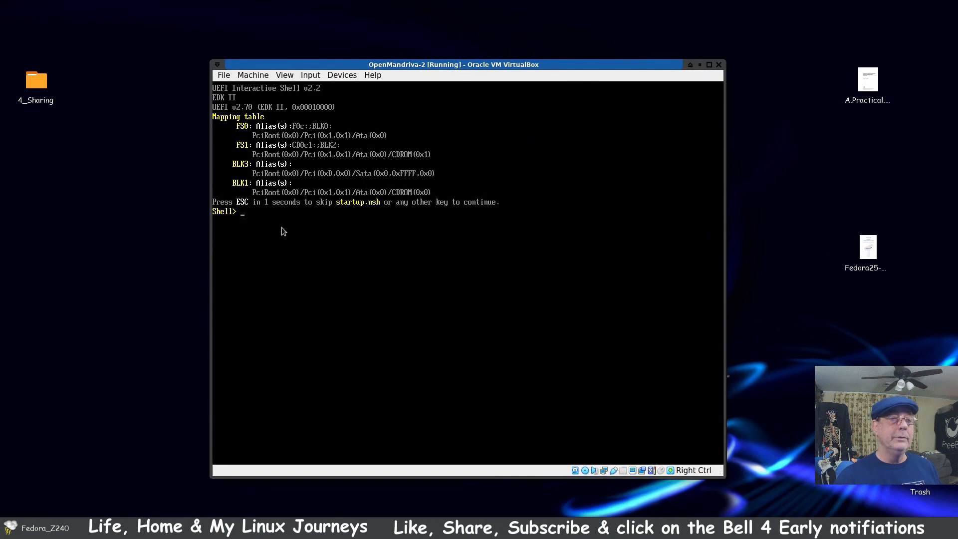
Step: In the UEFI shell, switch to the FS1: file system and list its contents with ls
click(256, 219)
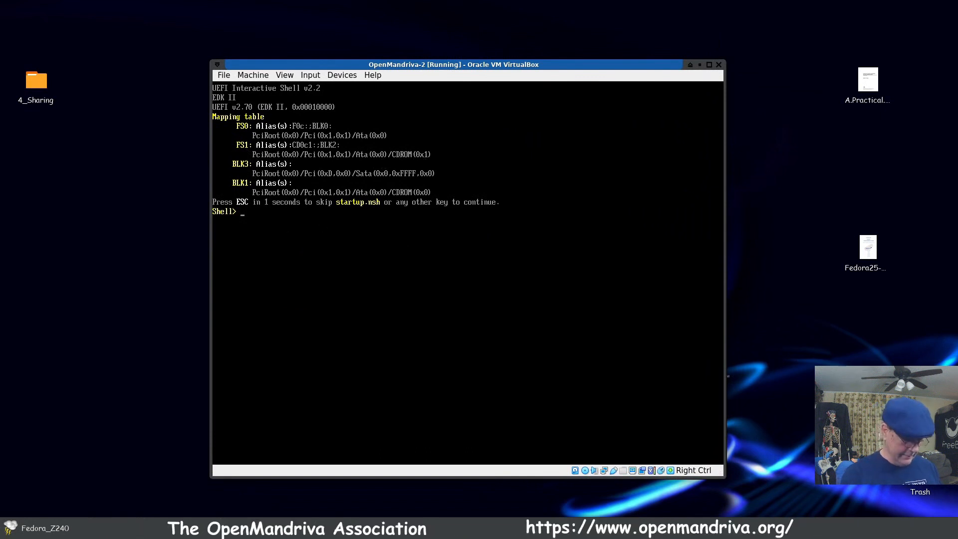
text(FS1:)
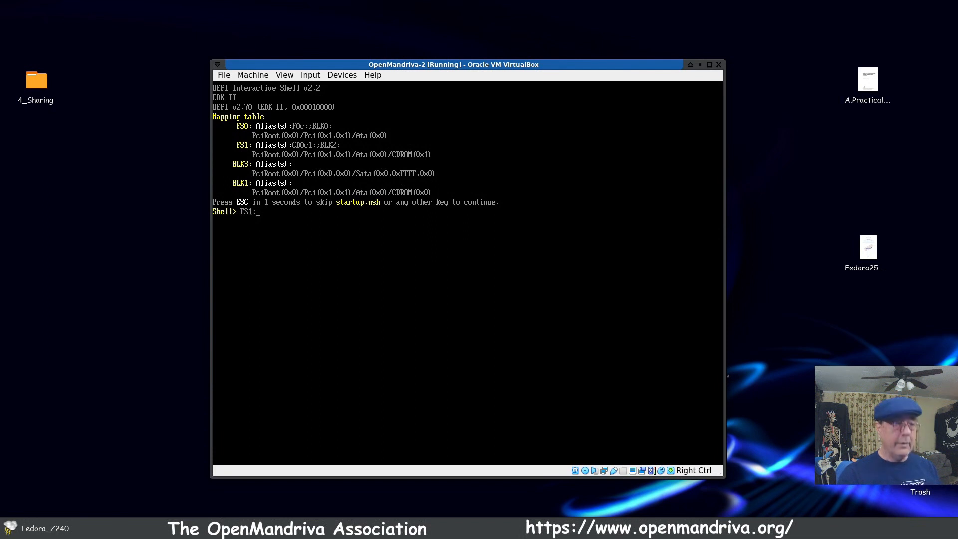
key(Return)
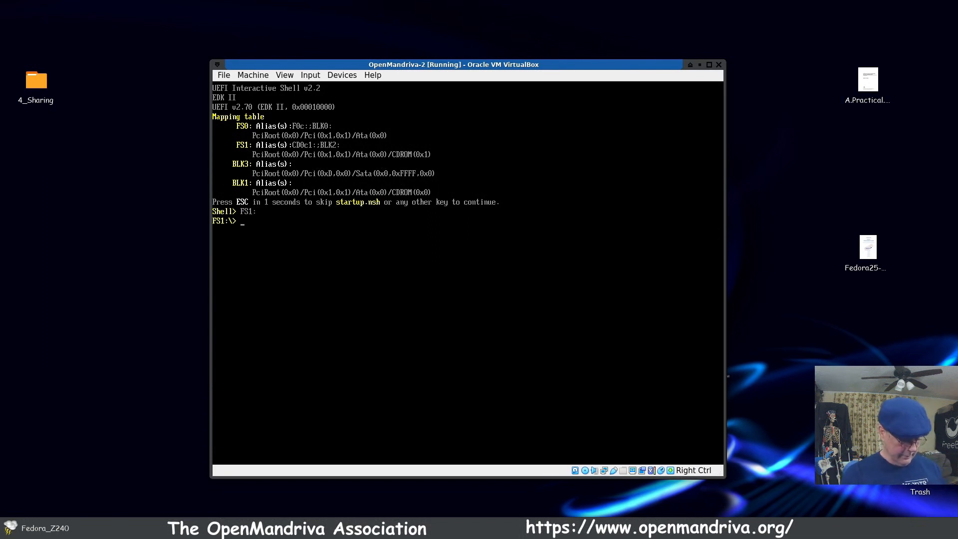
key(Return)
Step: Change into the EFI directory on FS1: and list its contents
text(cd ef)
key(Tab)
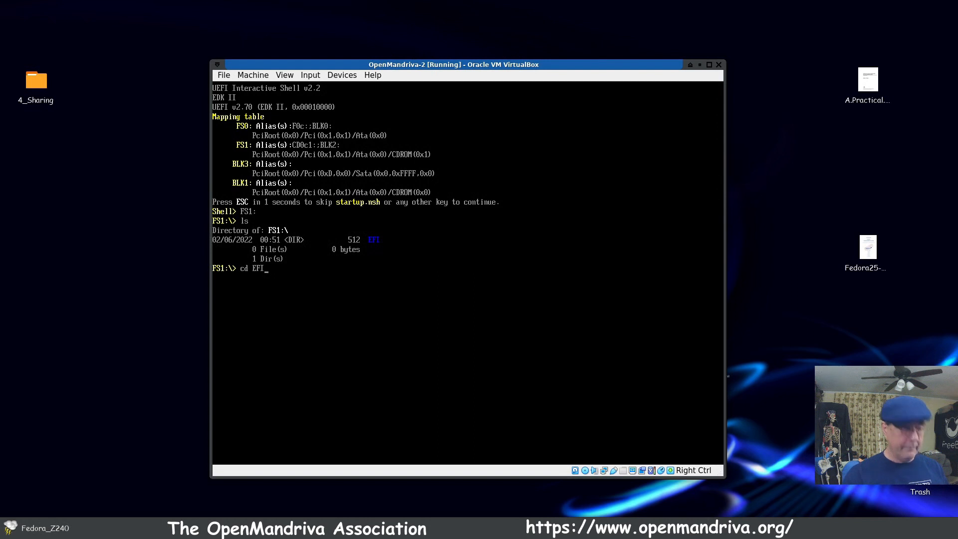
key(Return)
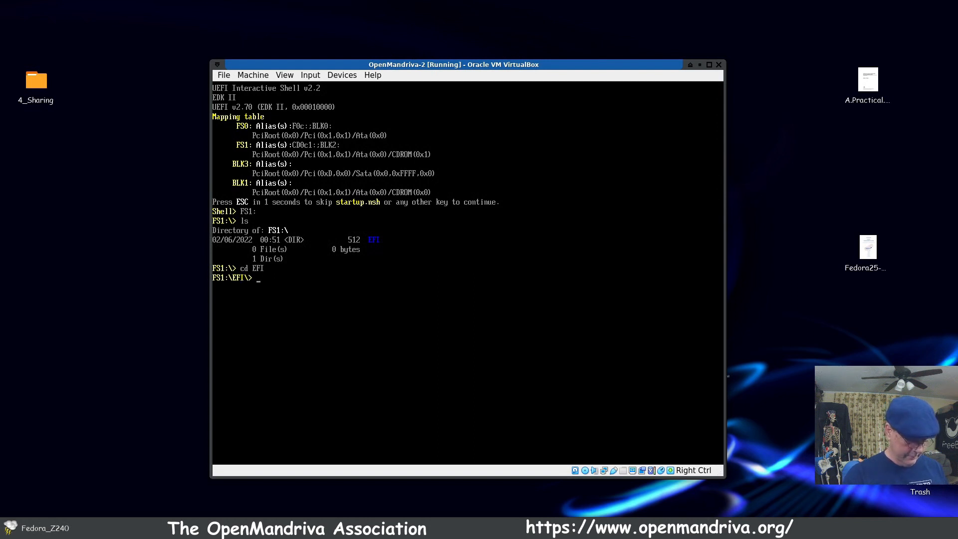
text(ls)
key(Return)
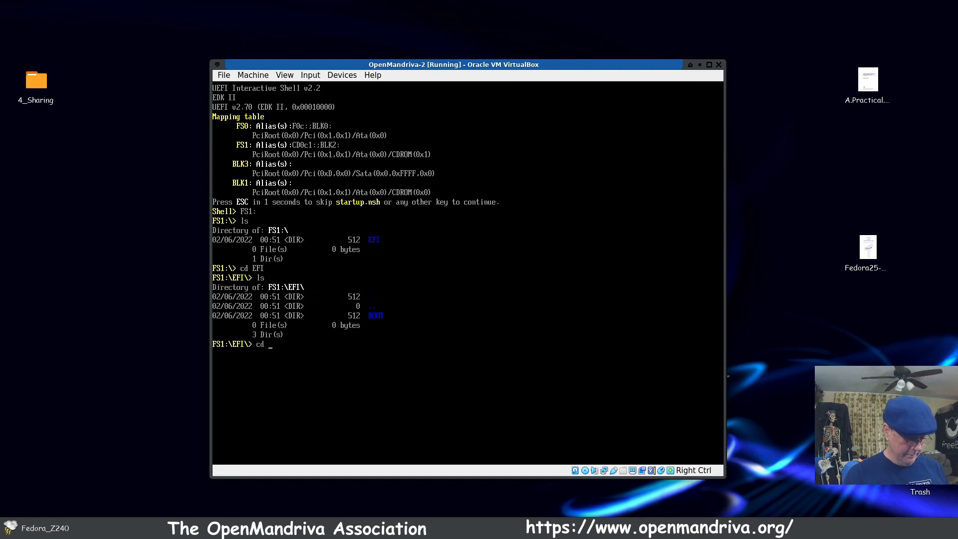
Step: Change into the BOOT directory inside EFI and list its files
text(cd bo)
key(Tab)
key(Return)
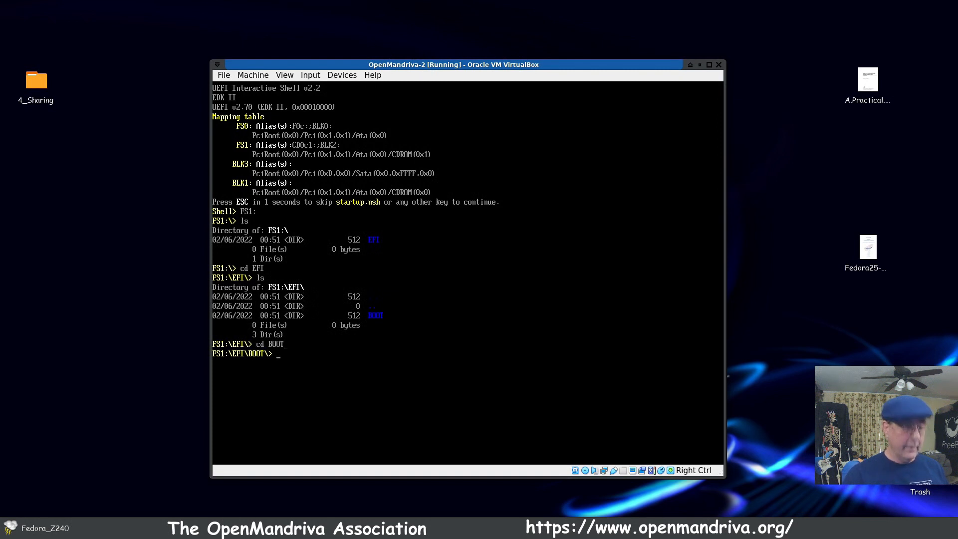
text(ls)
key(Return)
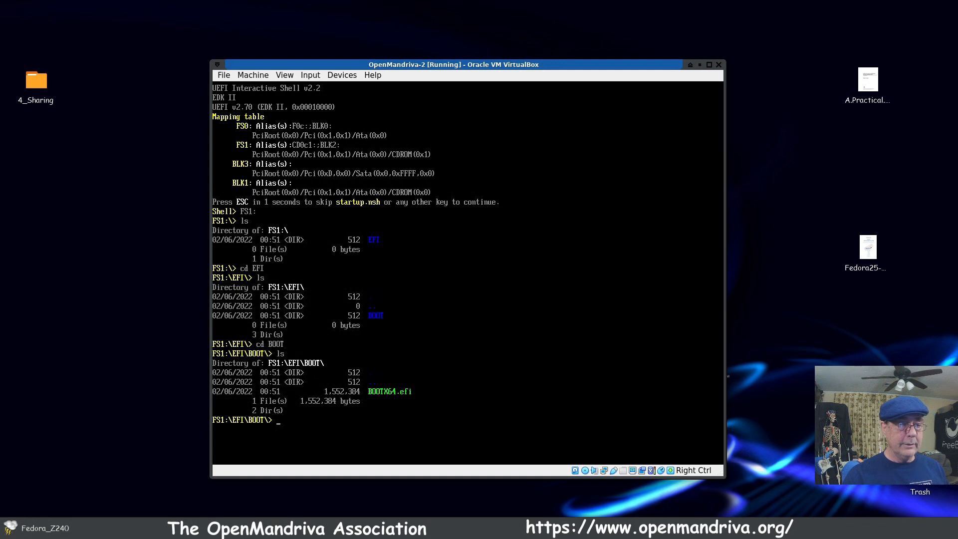
Step: Run BOOTX64.efi, start OpenMandriva Lx live mode with 5.16.7-desktop-1omv4003, and move the VM window to the desktop's upper corner
text(boot)
key(Tab)
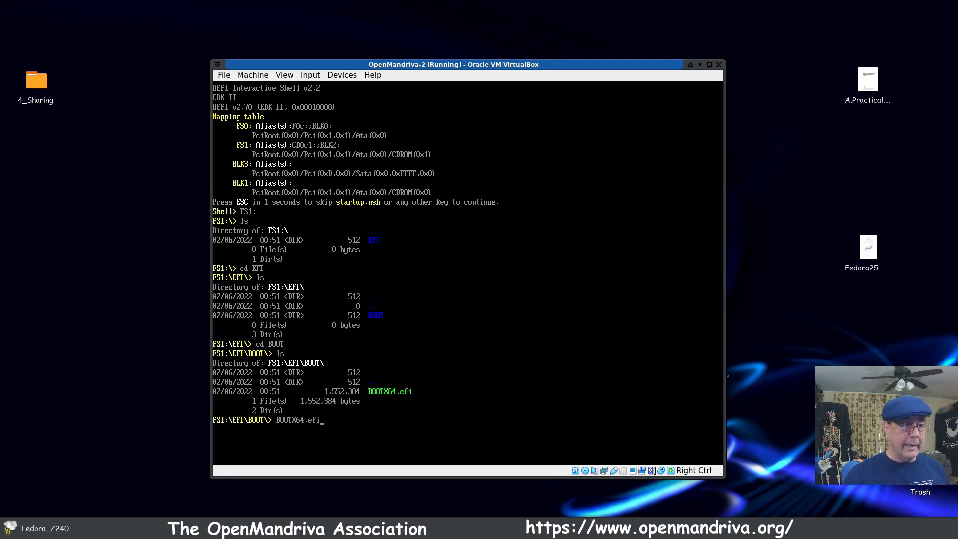
key(Return)
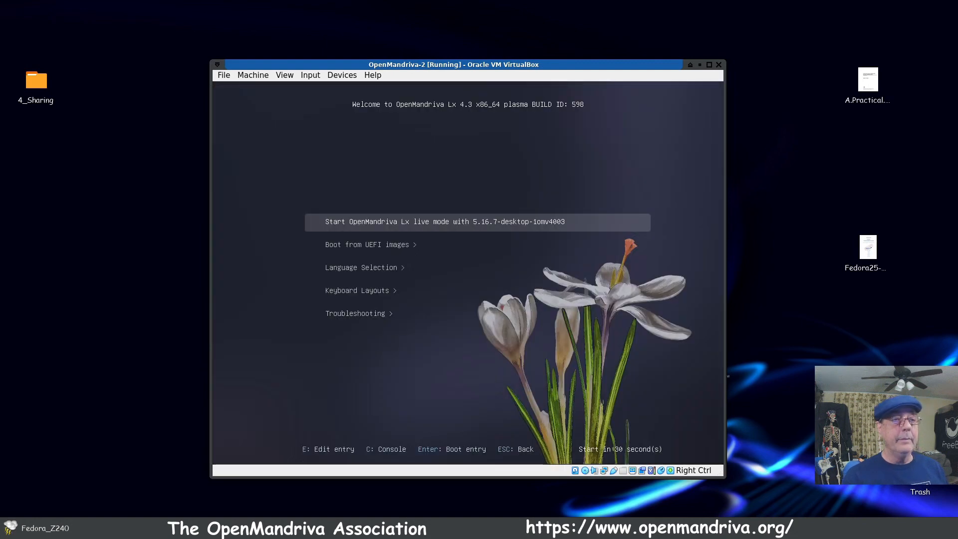
key(Return)
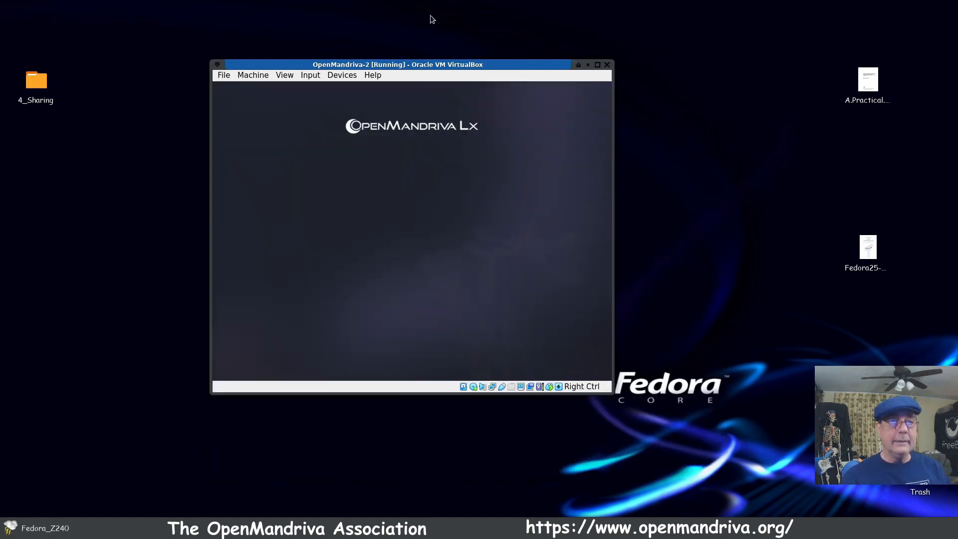
drag(420, 64, 226, 13)
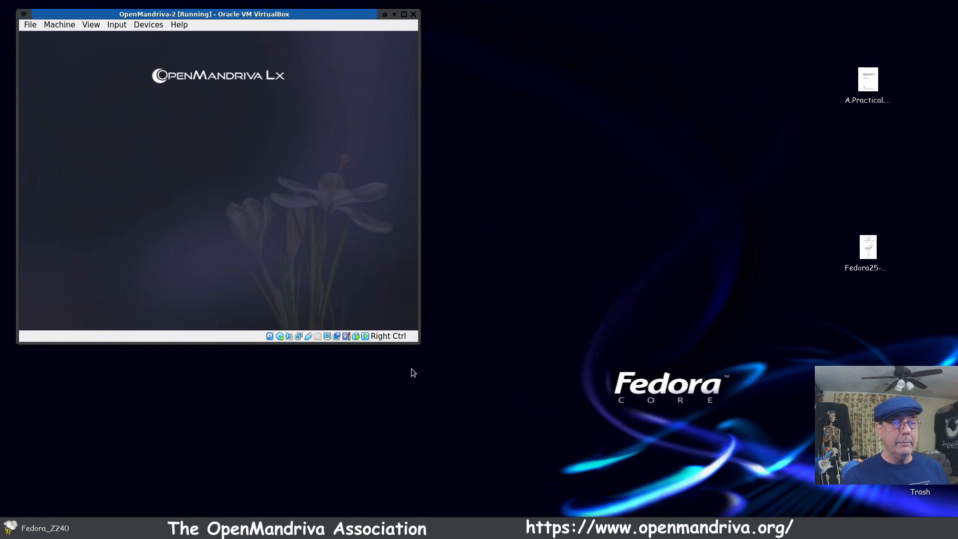
Step: Enlarge the virtual machine window and set the live desktop's display resolution to 1600x900 (16:9), keeping the new configuration
drag(420, 343, 503, 417)
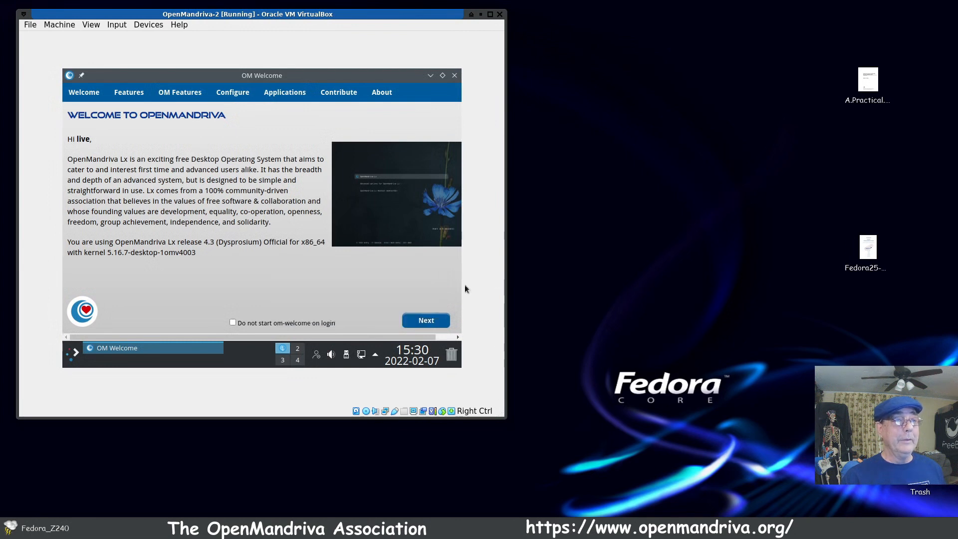
click(239, 98)
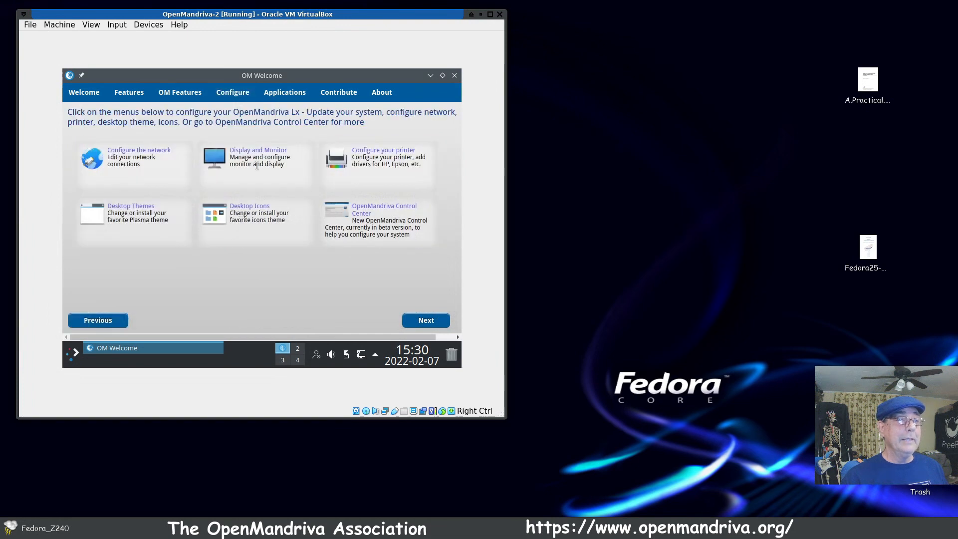
click(259, 156)
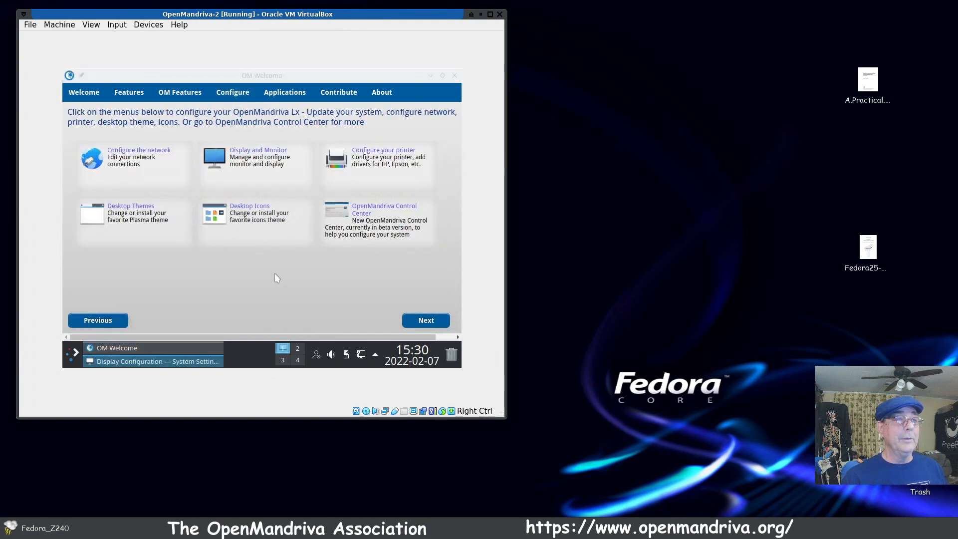
click(315, 248)
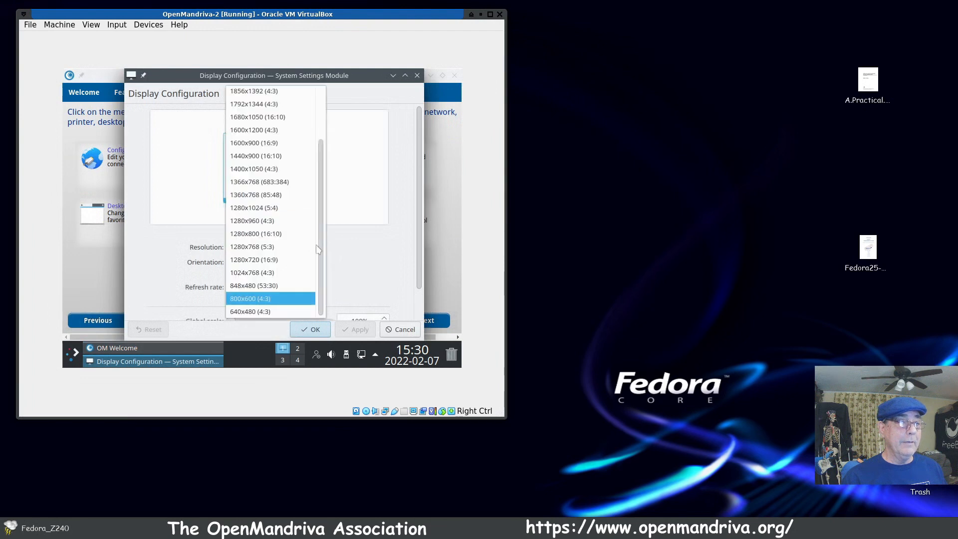
click(284, 143)
click(369, 331)
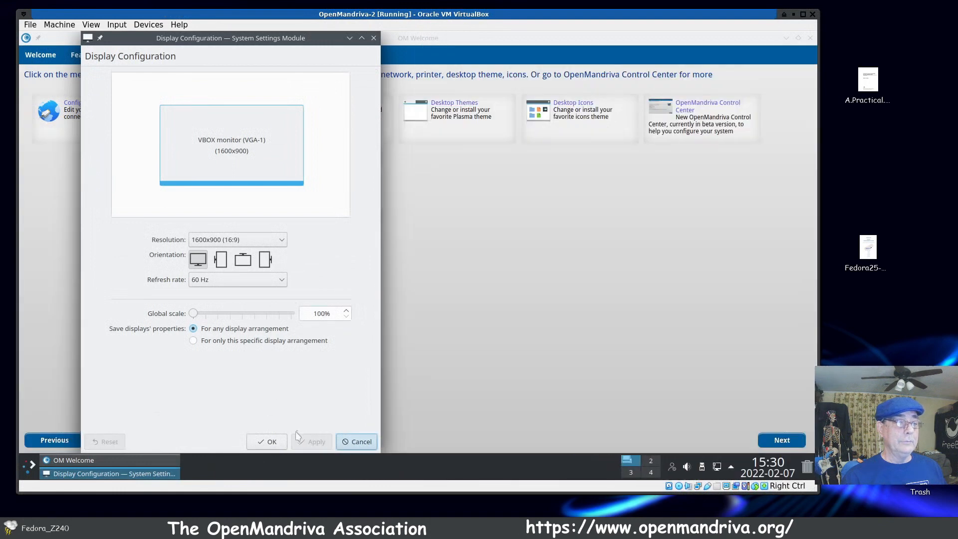
click(277, 448)
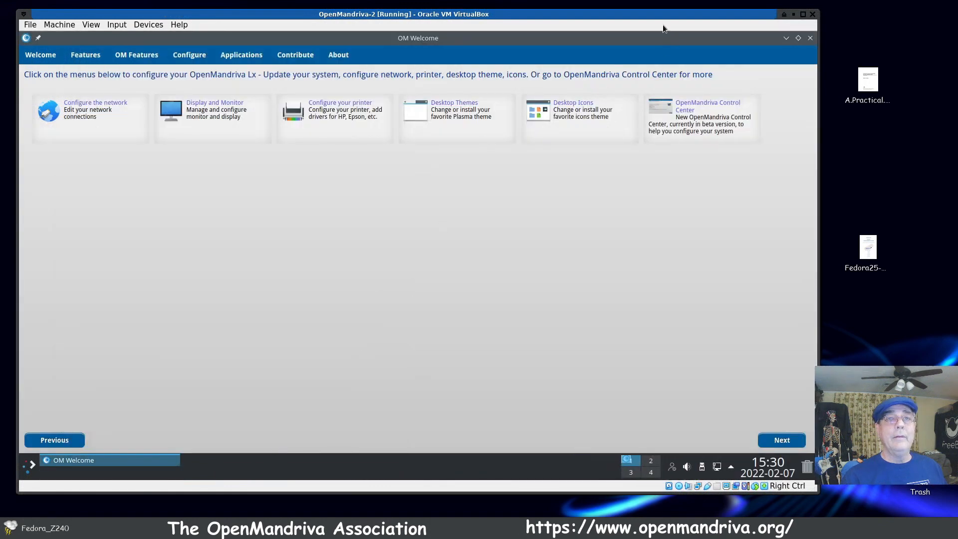
Step: Unmaximize the OM Welcome window, review its Welcome, Features (Kernel) and OM Features pages, and move it toward the desktop's upper area
double_click(689, 35)
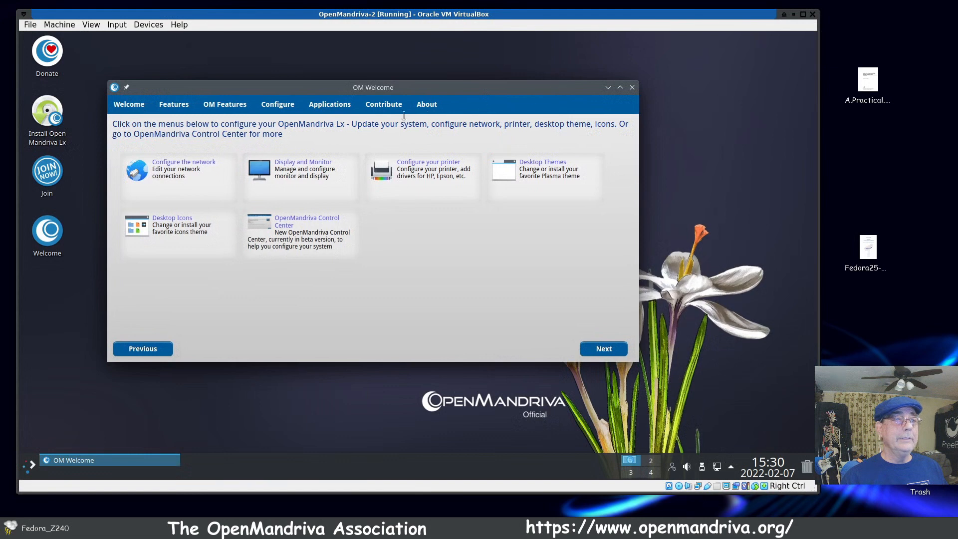
click(129, 104)
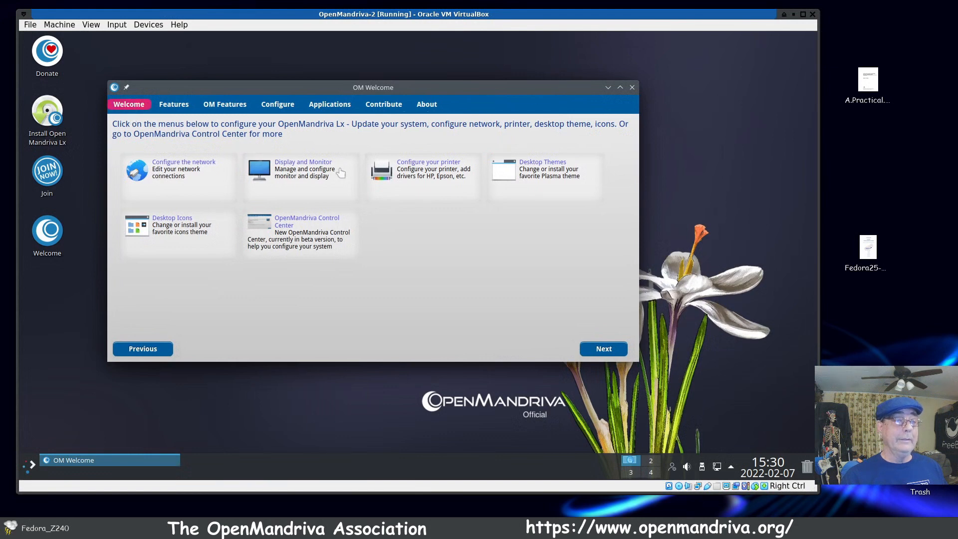
click(170, 106)
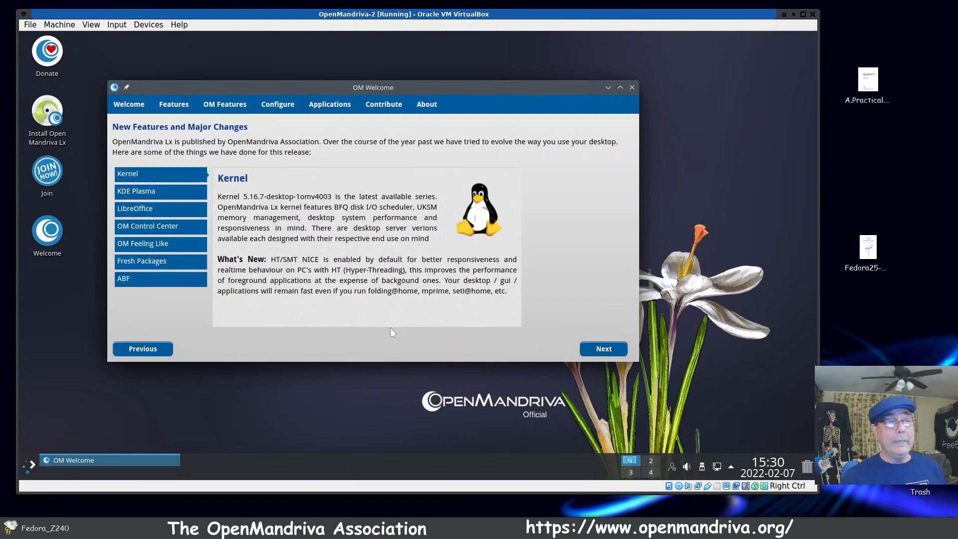
click(185, 176)
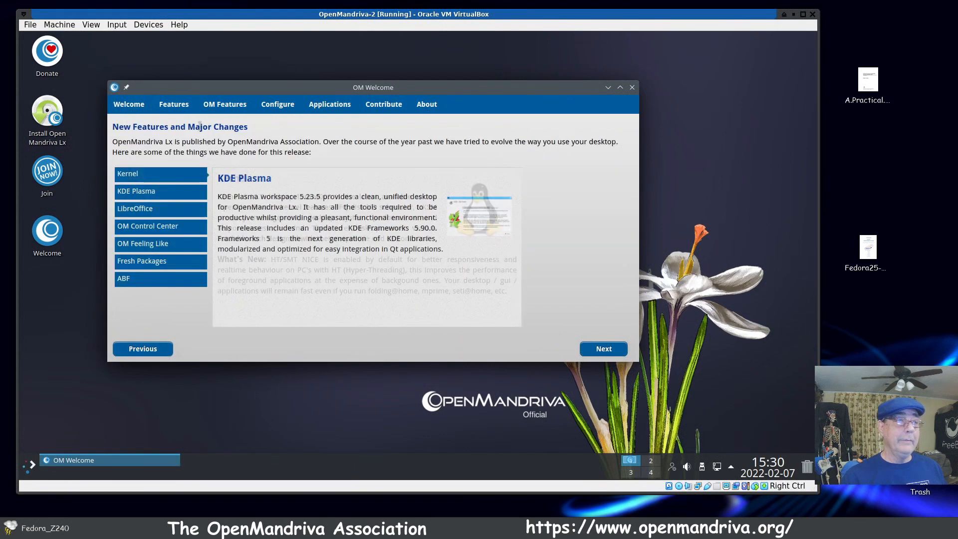
click(223, 106)
drag(454, 88, 571, 53)
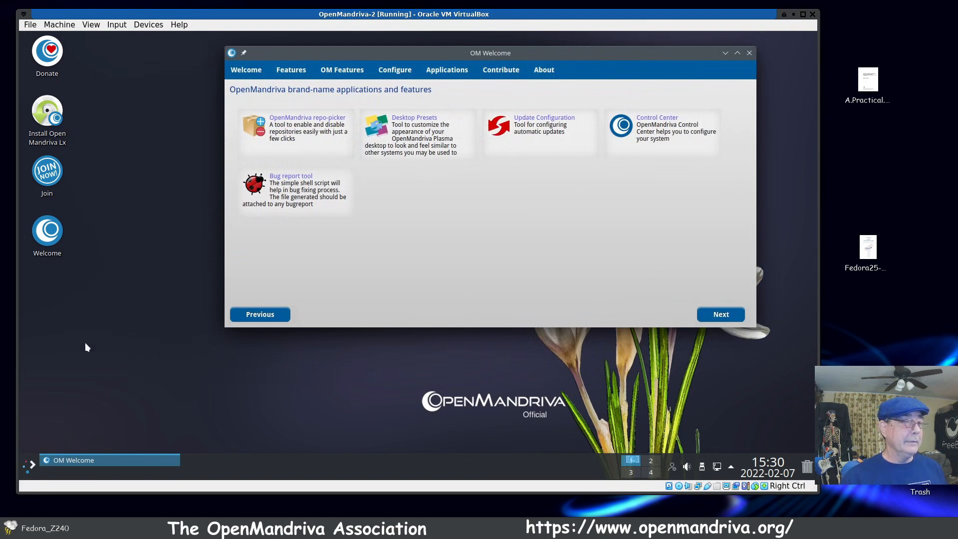
Step: Find KDE Partition Manager by searching for "part", launch it, and enlarge and reposition its window to show the partition columns
click(28, 466)
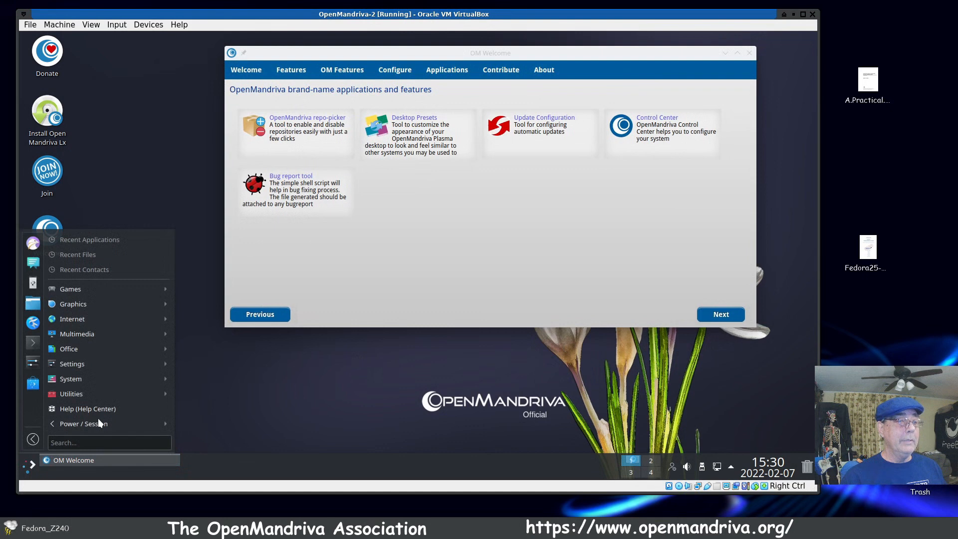
text(part)
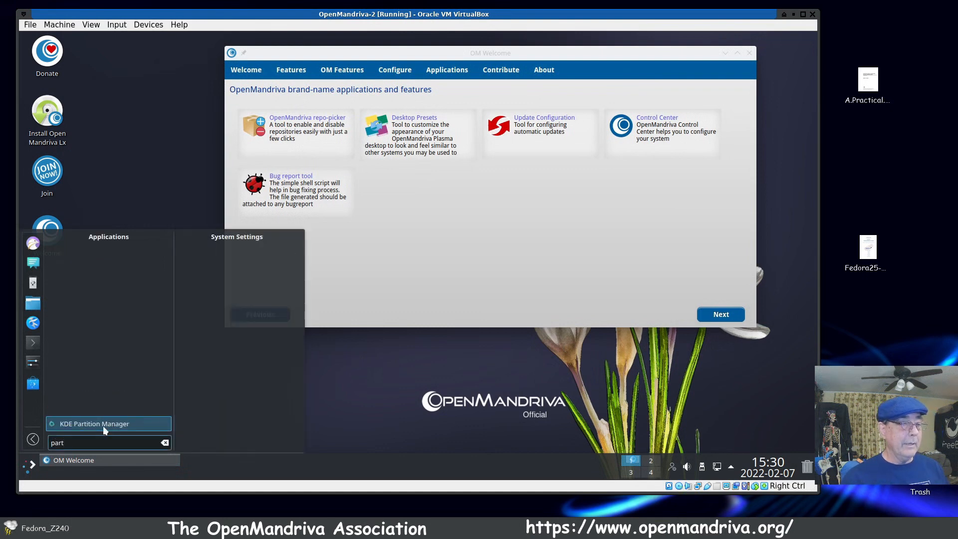
click(103, 426)
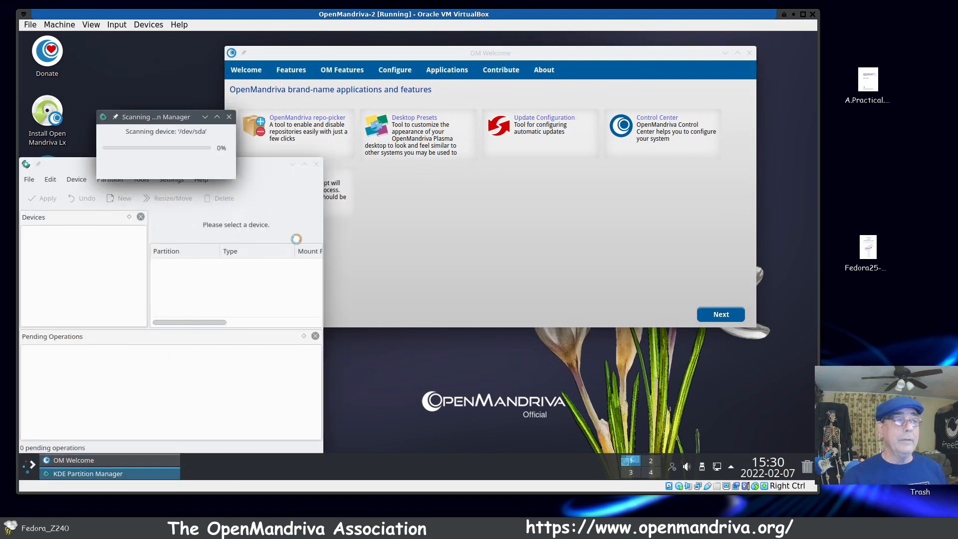
drag(393, 141, 401, 93)
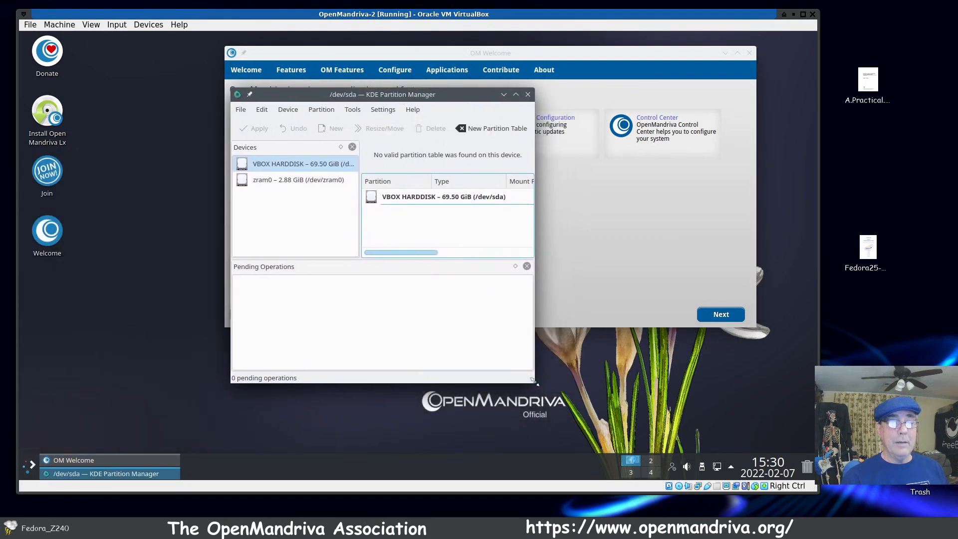
drag(535, 382, 724, 403)
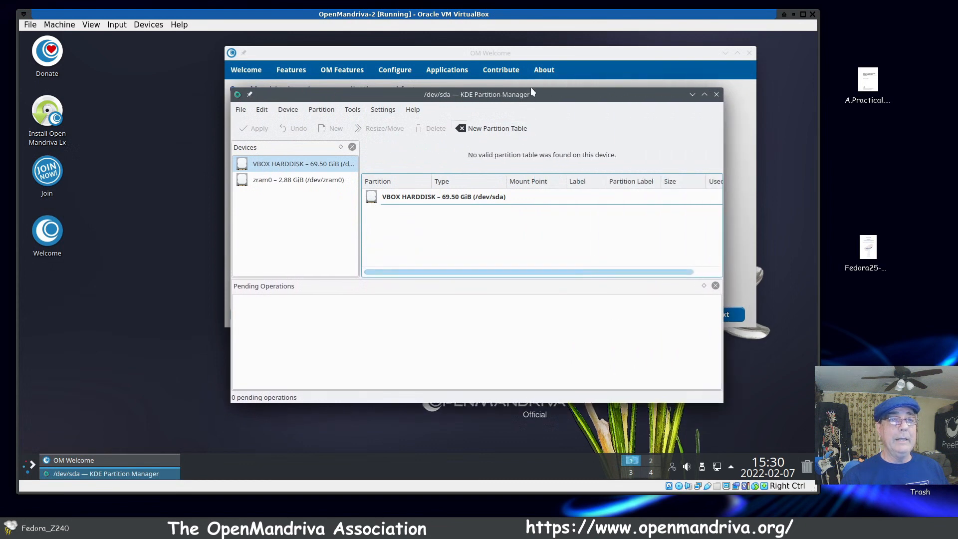
drag(533, 97, 508, 108)
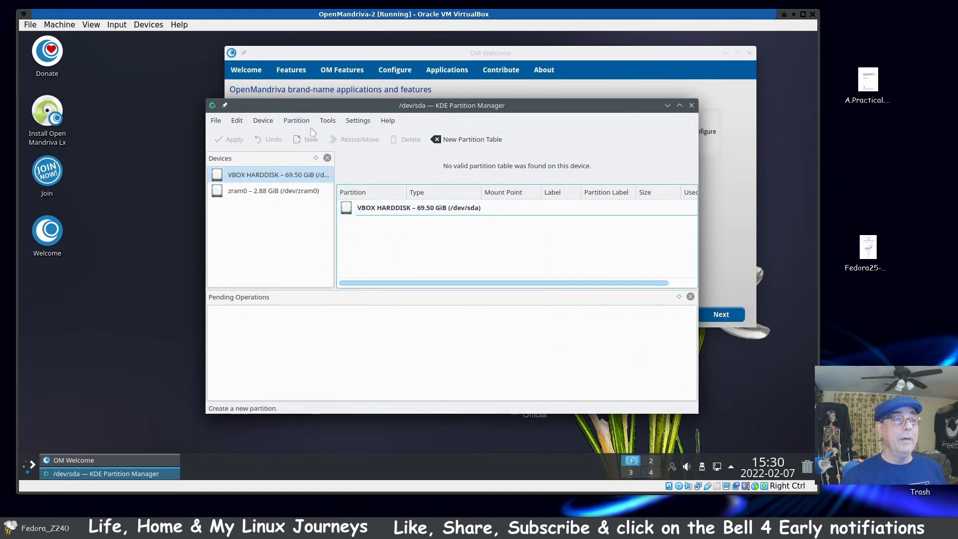
Step: Create a new GPT partition table on the VBOX HARDDISK (/dev/sda) and apply the pending operation
click(261, 122)
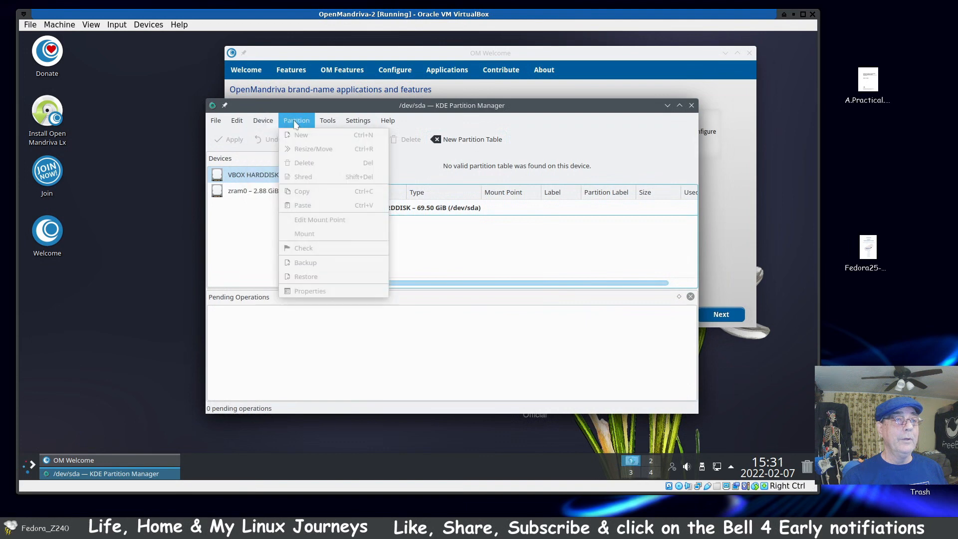
click(274, 150)
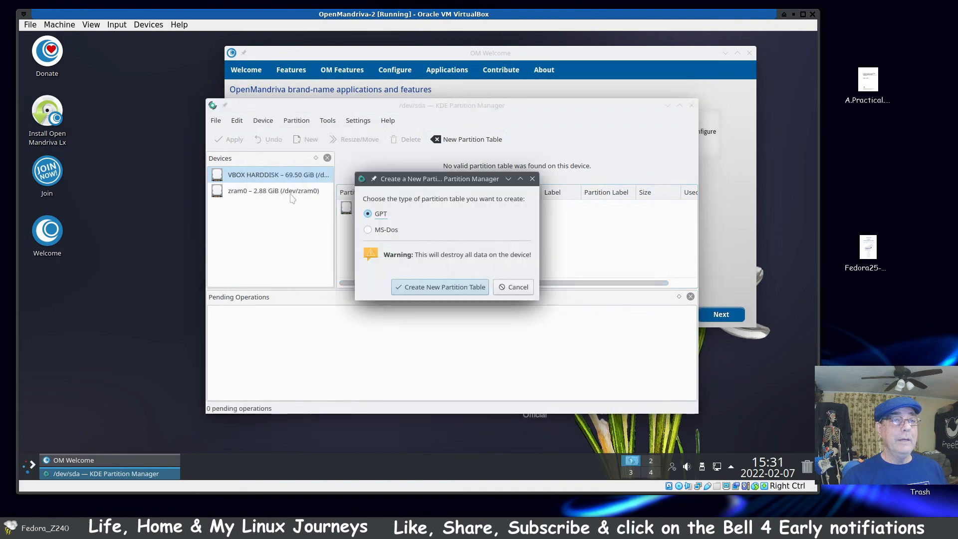
click(467, 289)
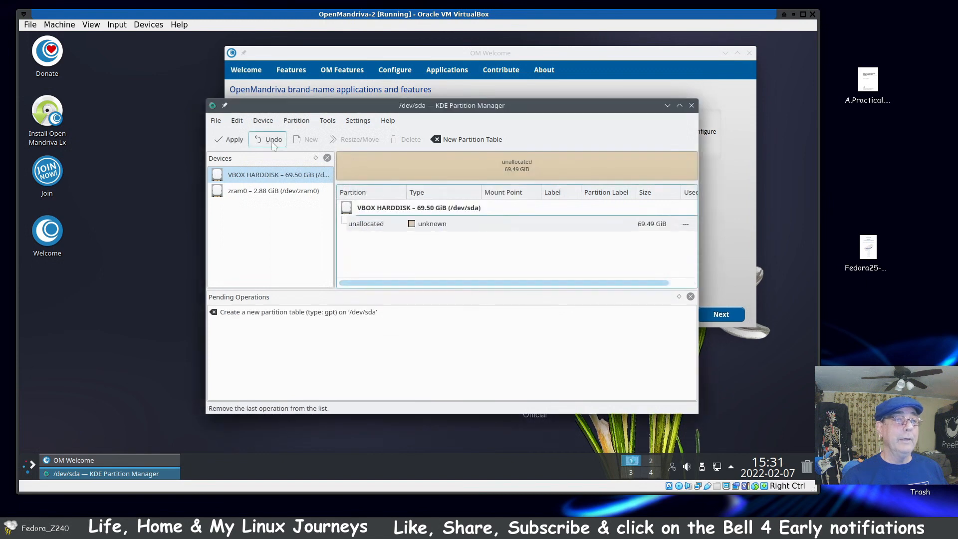
click(228, 142)
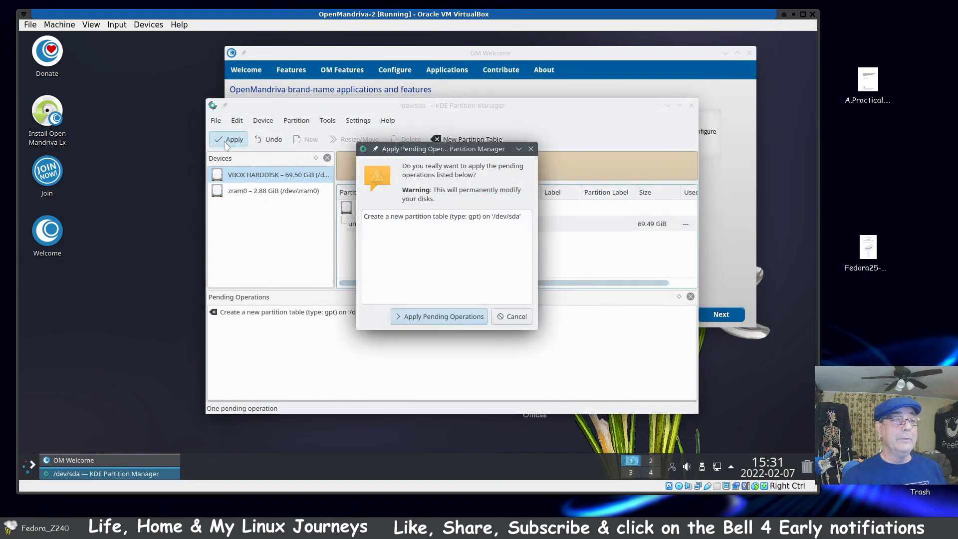
click(464, 322)
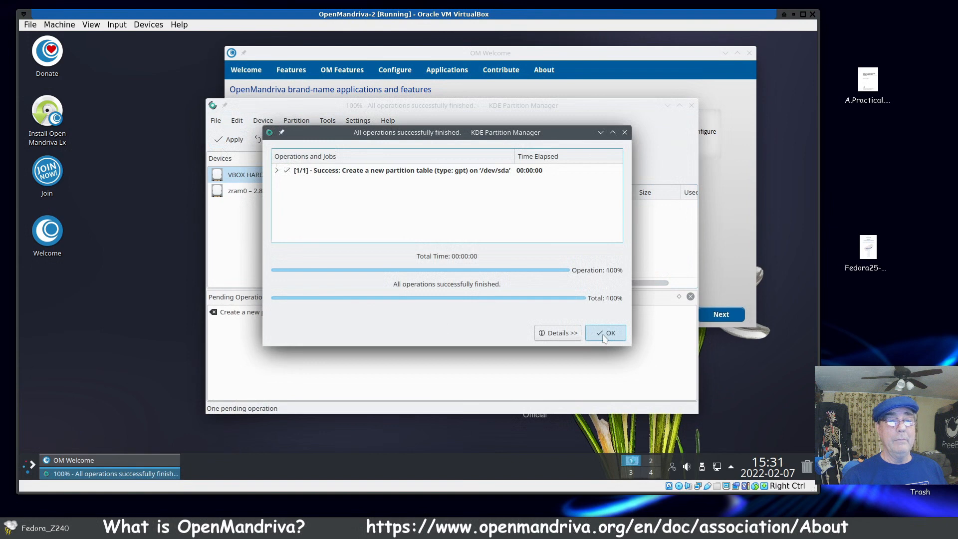
click(603, 333)
Step: Add a 512 MiB primary btrfs partition at the start of the unallocated space on /dev/sda
click(439, 226)
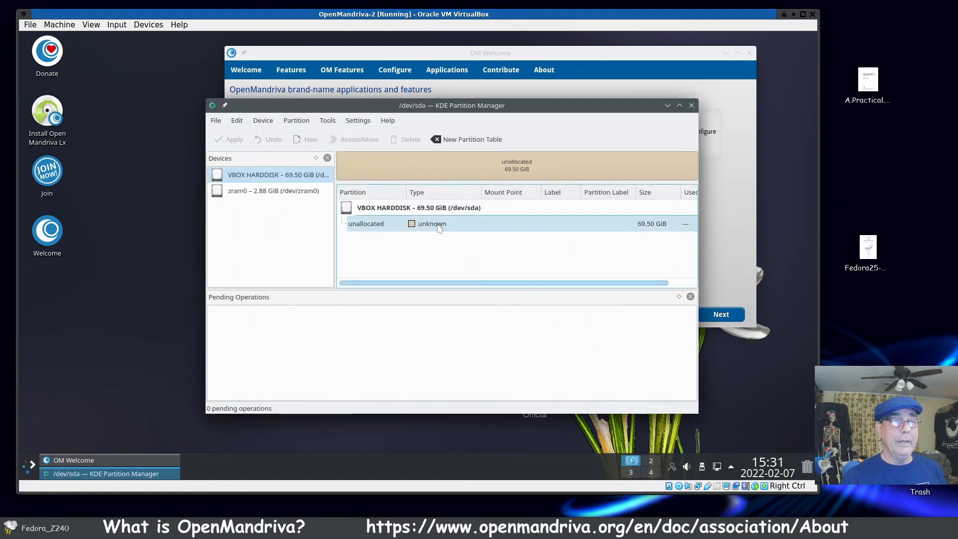
right_click(440, 227)
click(452, 231)
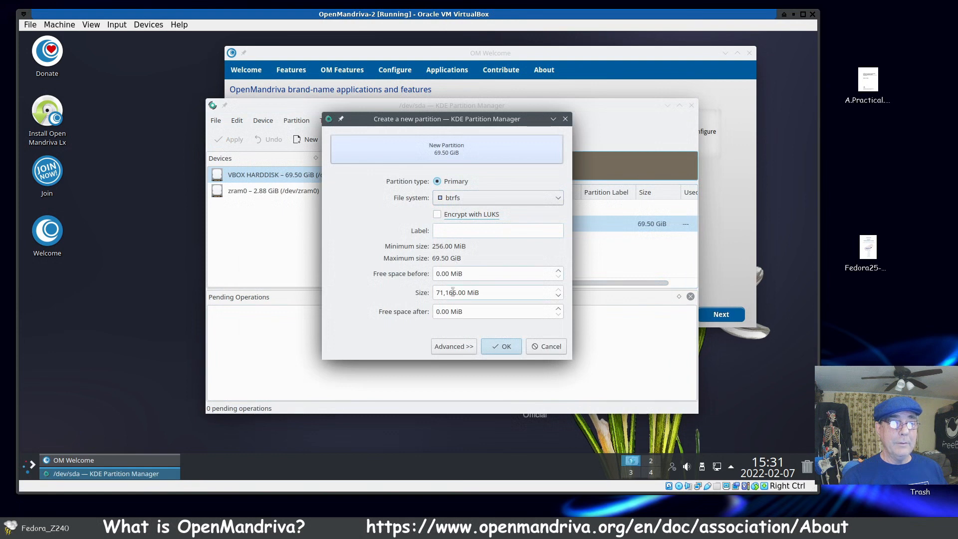
drag(466, 294, 416, 289)
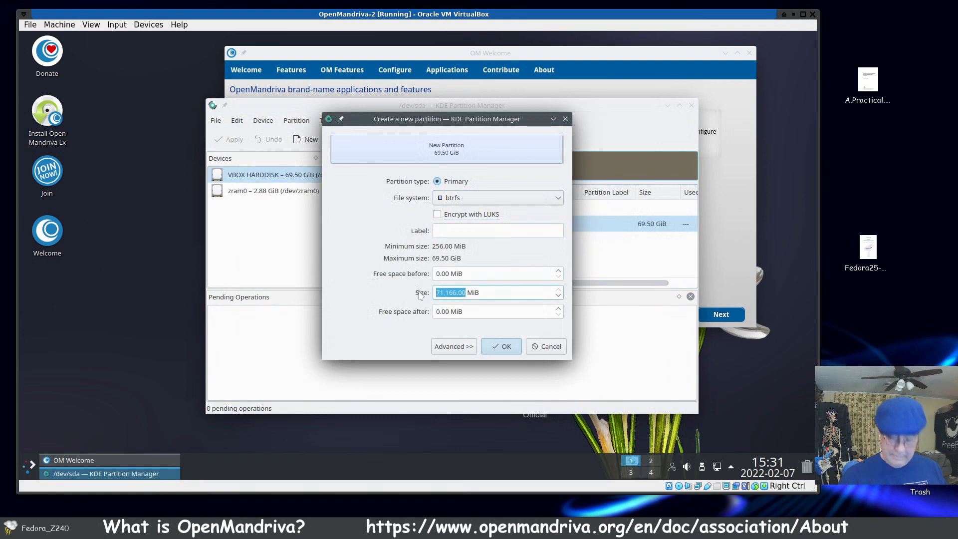
text(512)
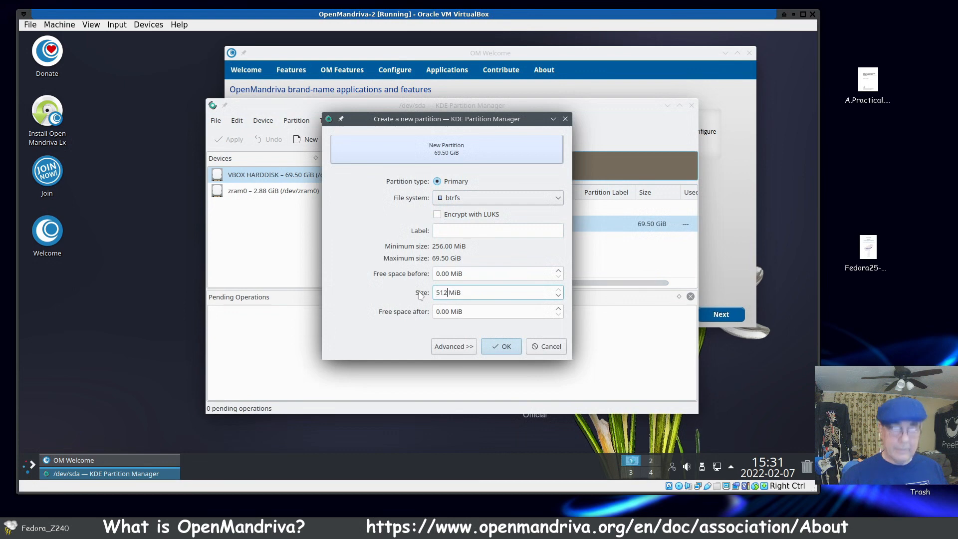
click(458, 349)
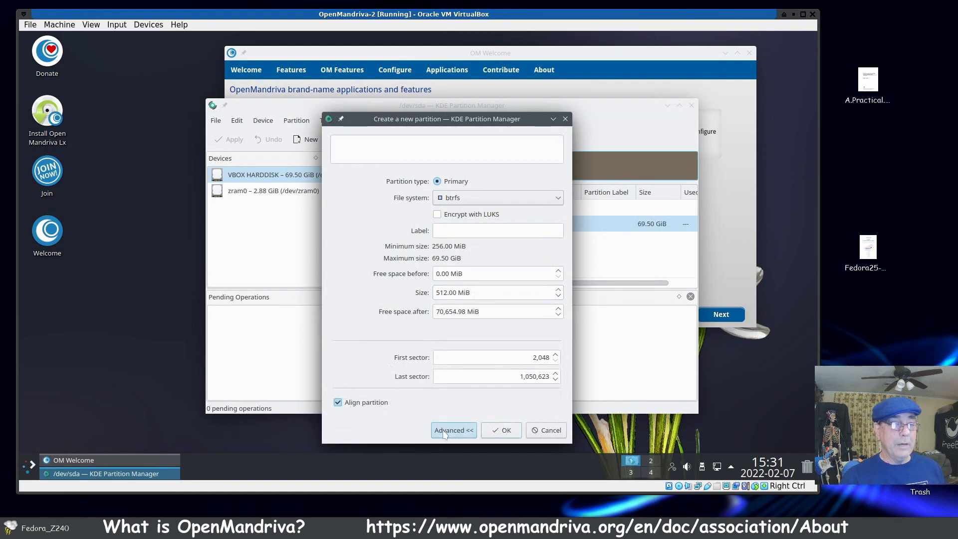
click(469, 433)
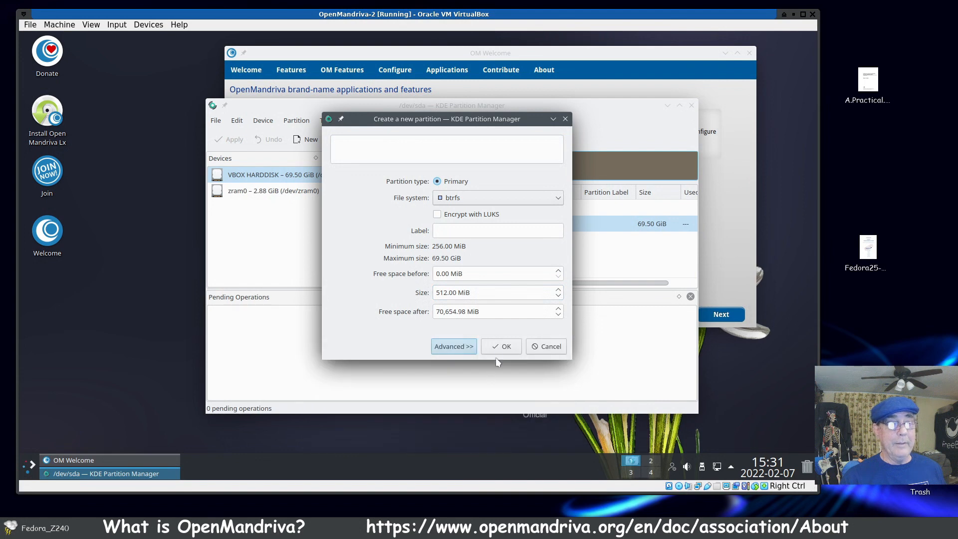
click(503, 347)
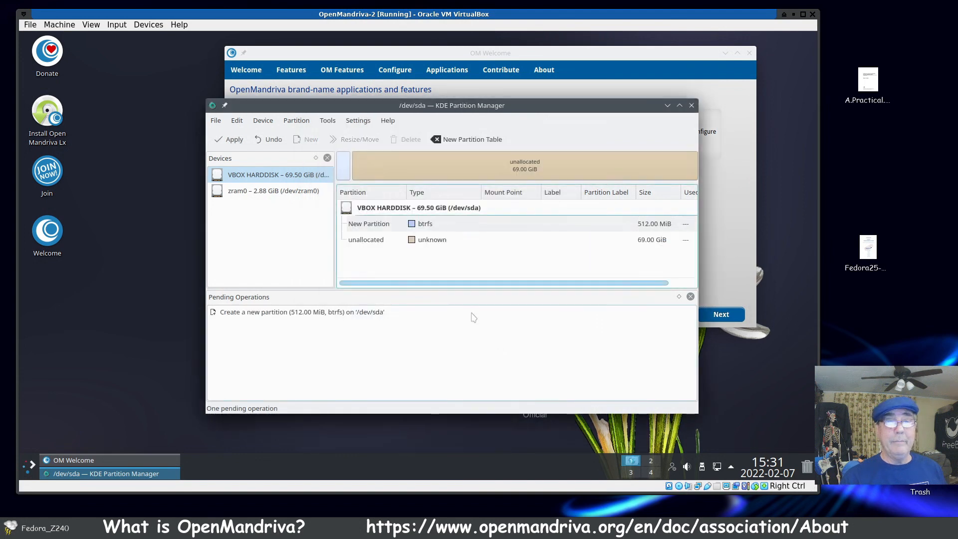
Step: Add a second primary btrfs partition of 9126 MiB in the remaining unallocated space on /dev/sda
click(445, 241)
right_click(445, 242)
click(460, 250)
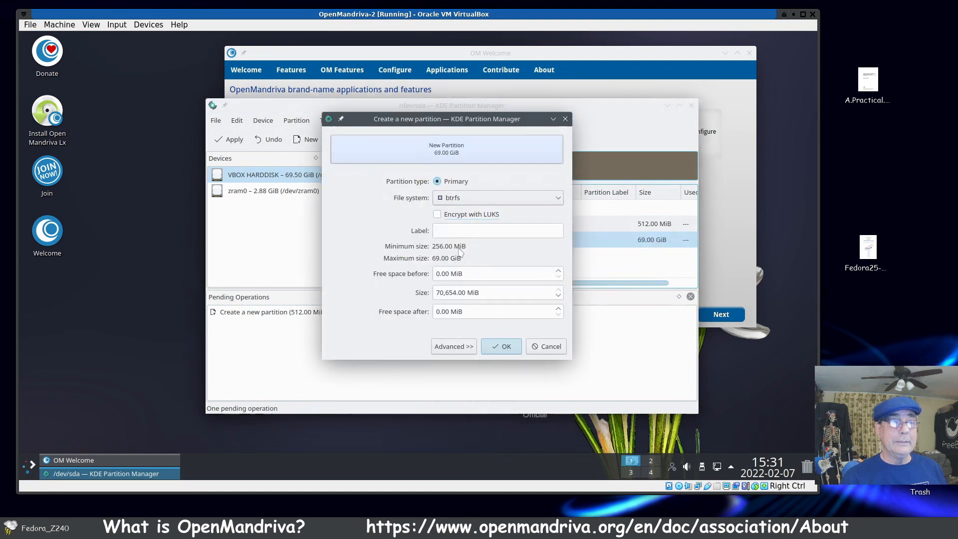
double_click(455, 290)
click(454, 290)
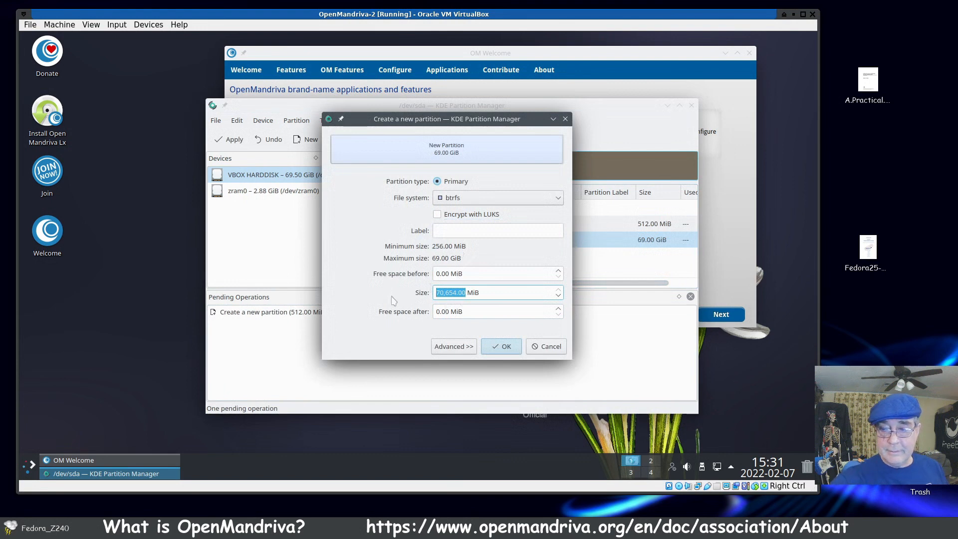
text(9126)
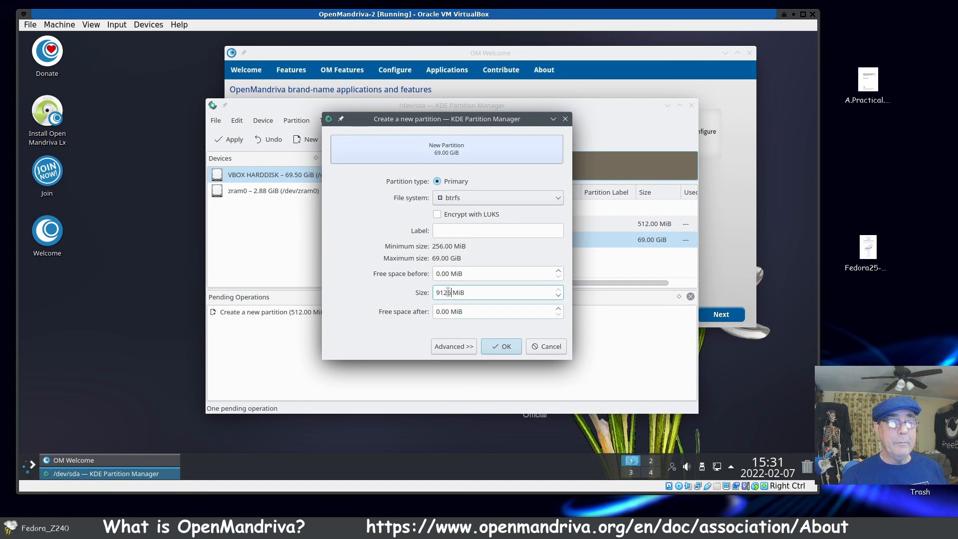
click(501, 347)
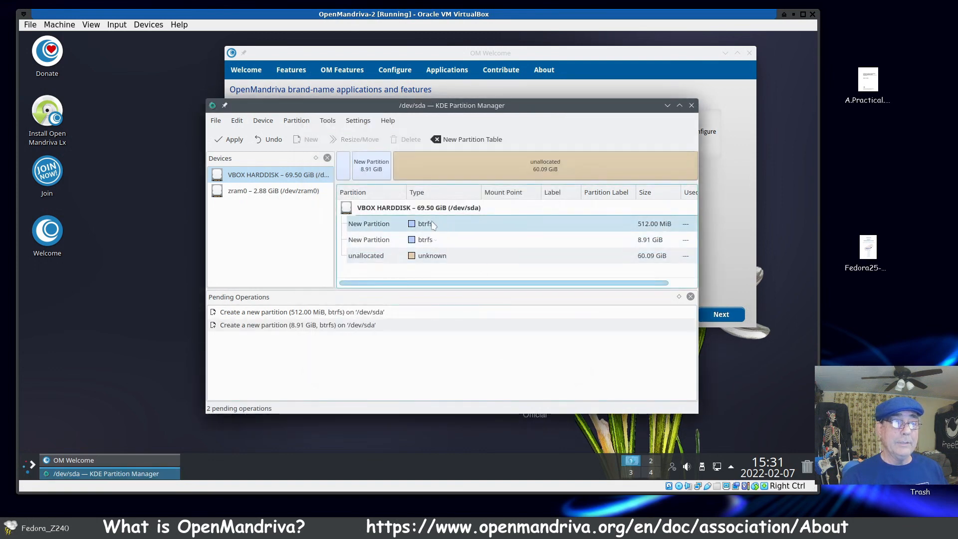
Step: Add a third primary btrfs partition of 25528 MiB in the unallocated space on /dev/sda
click(434, 256)
right_click(434, 257)
click(438, 263)
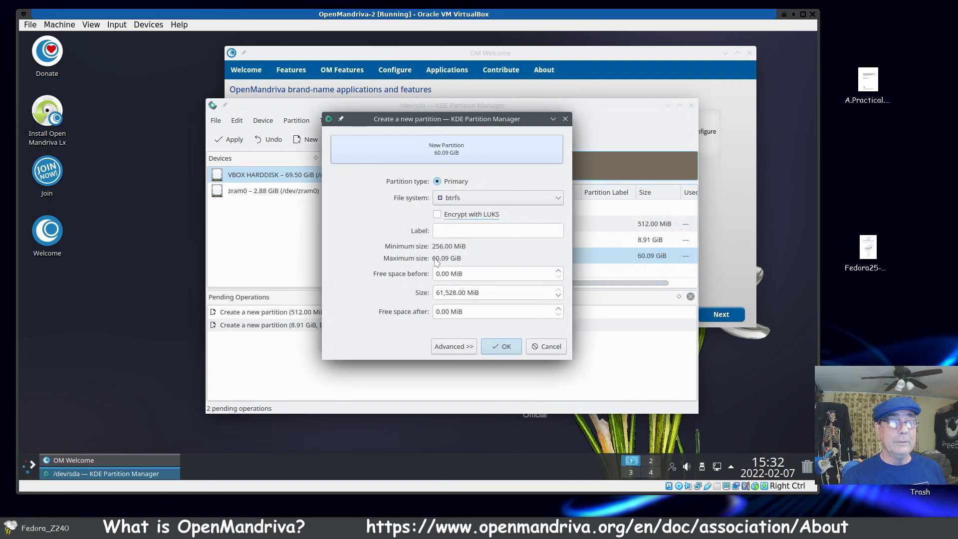
drag(442, 293, 428, 299)
text(25)
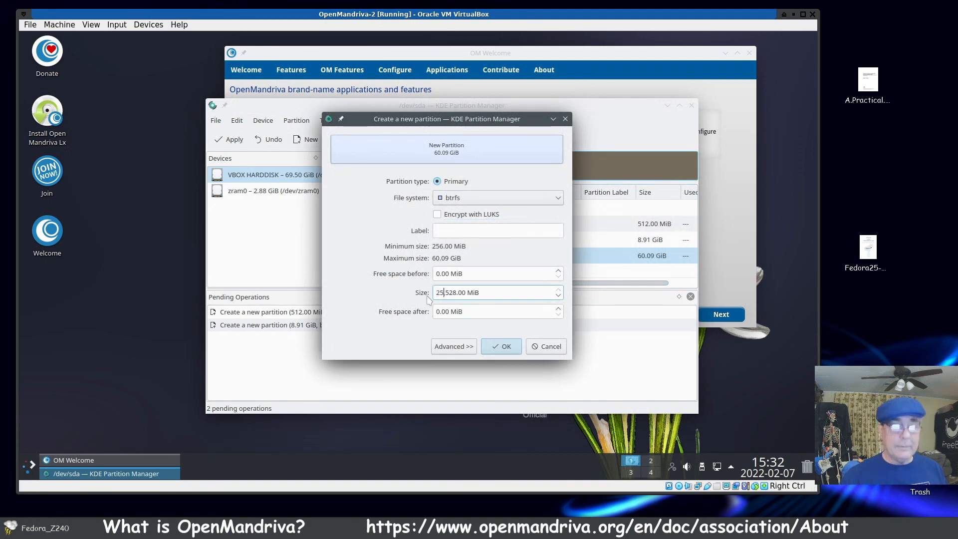
click(506, 346)
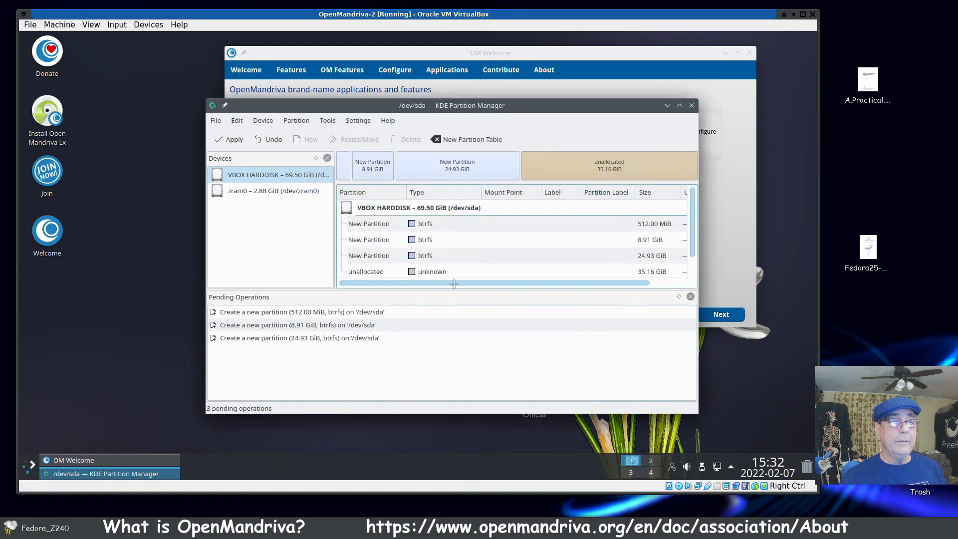
Step: Add a fourth primary btrfs partition of 36000 MiB, filling the remaining unallocated space on /dev/sda
click(434, 274)
right_click(436, 278)
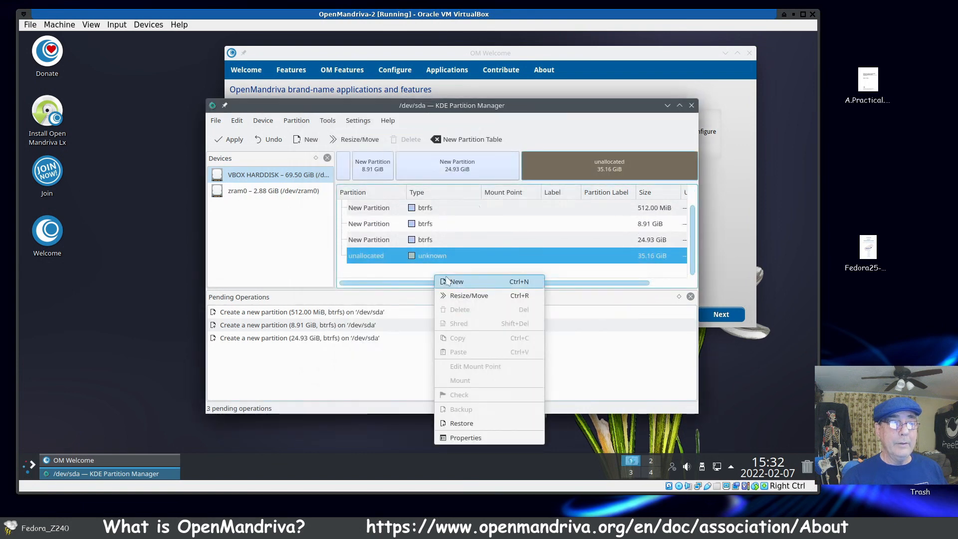
click(449, 281)
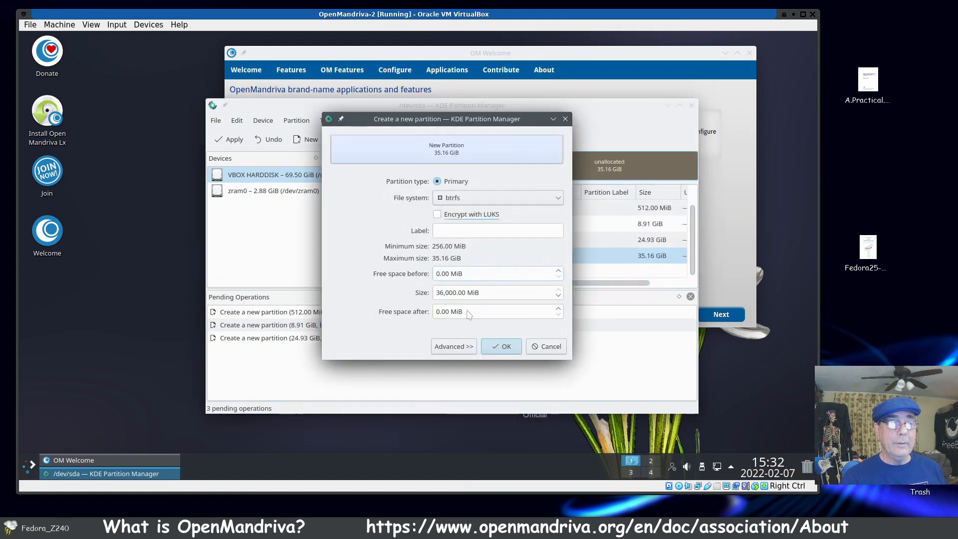
click(513, 349)
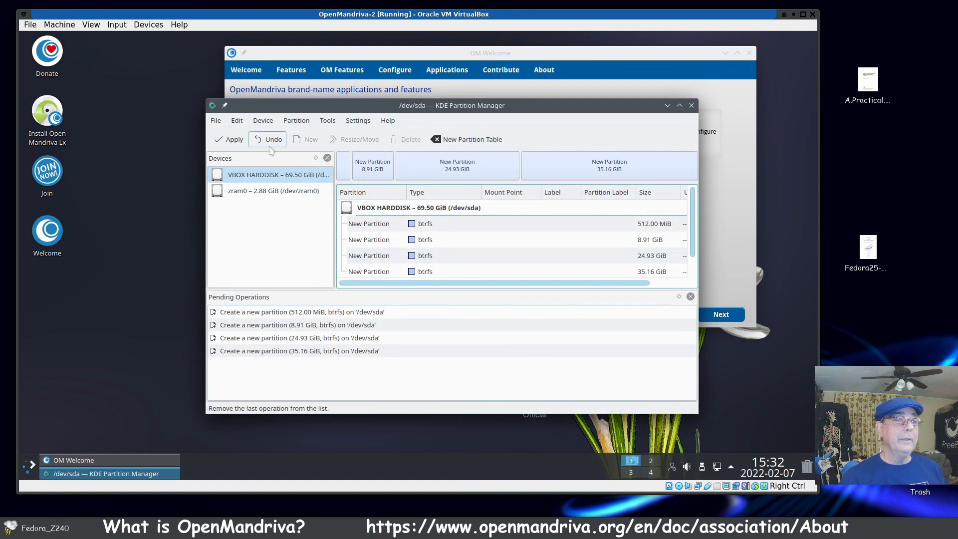
Step: Apply the four pending partition creation operations and close the progress dialog once they finish
click(230, 139)
click(467, 321)
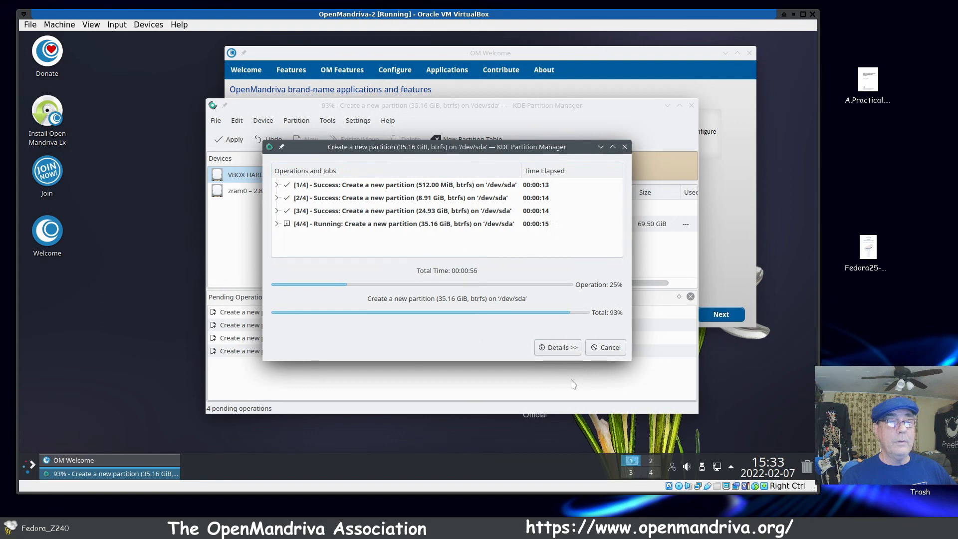
click(617, 354)
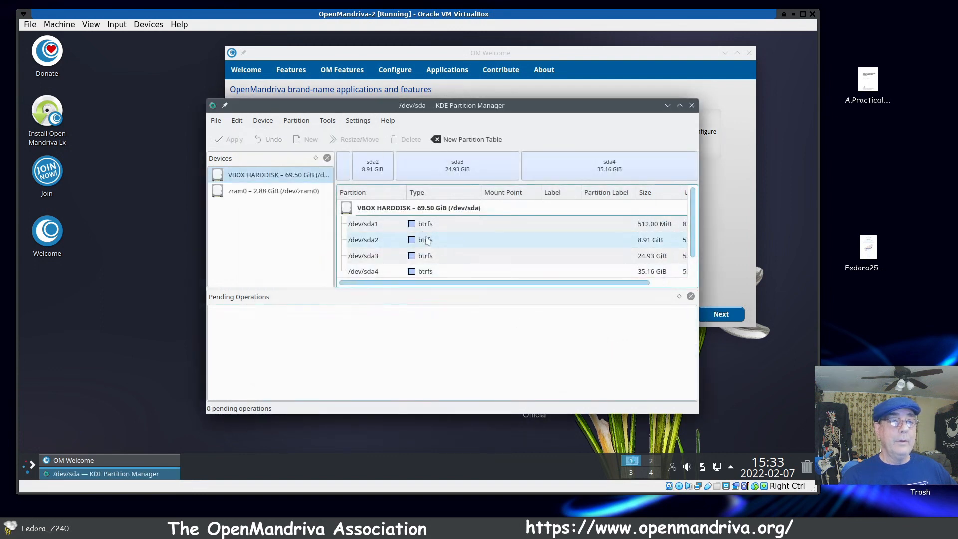
Step: Change the file system of /dev/sda1 to fat32 and set its boot flag
click(426, 228)
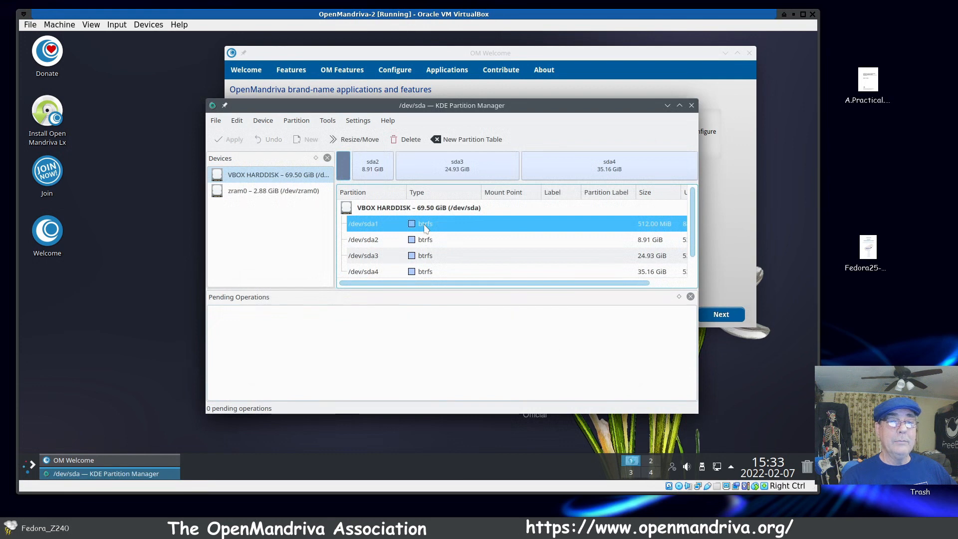
right_click(426, 228)
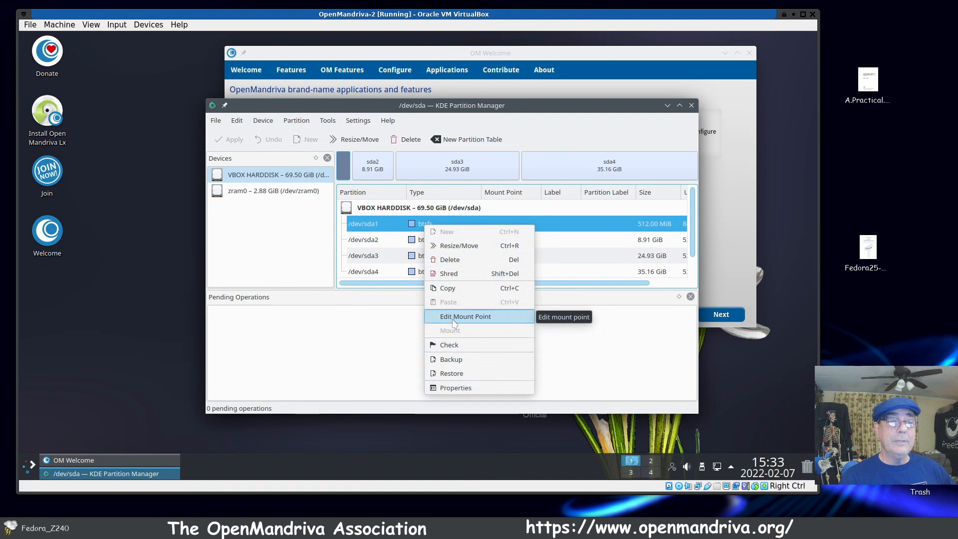
click(451, 389)
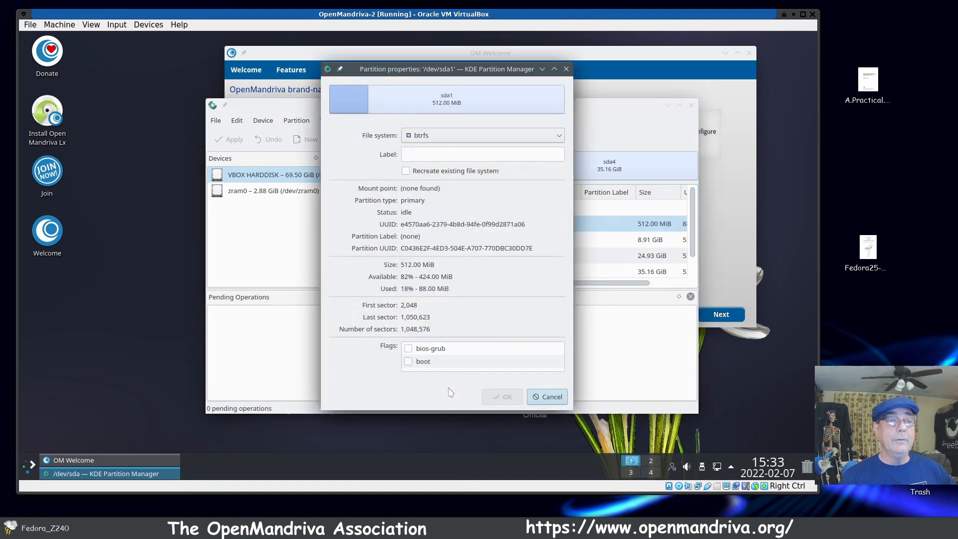
click(560, 137)
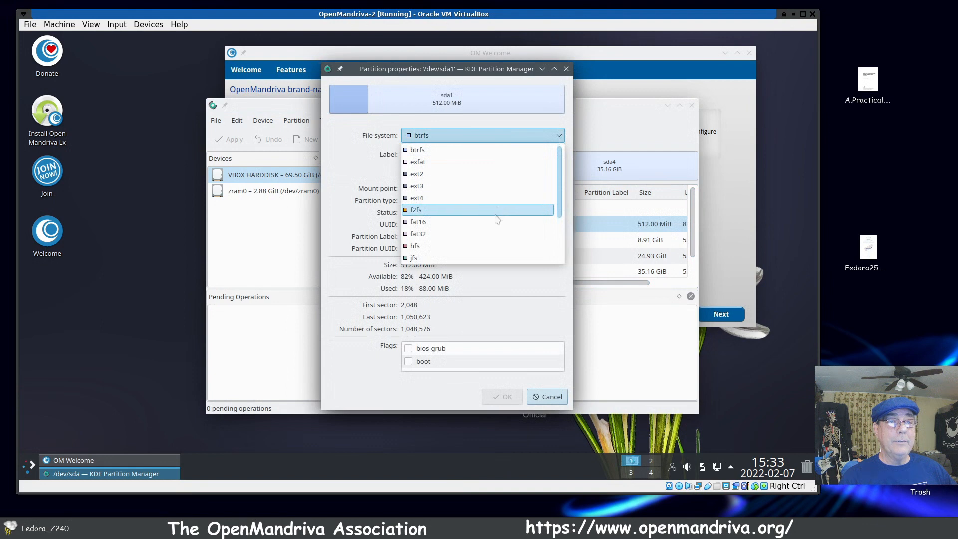
click(493, 234)
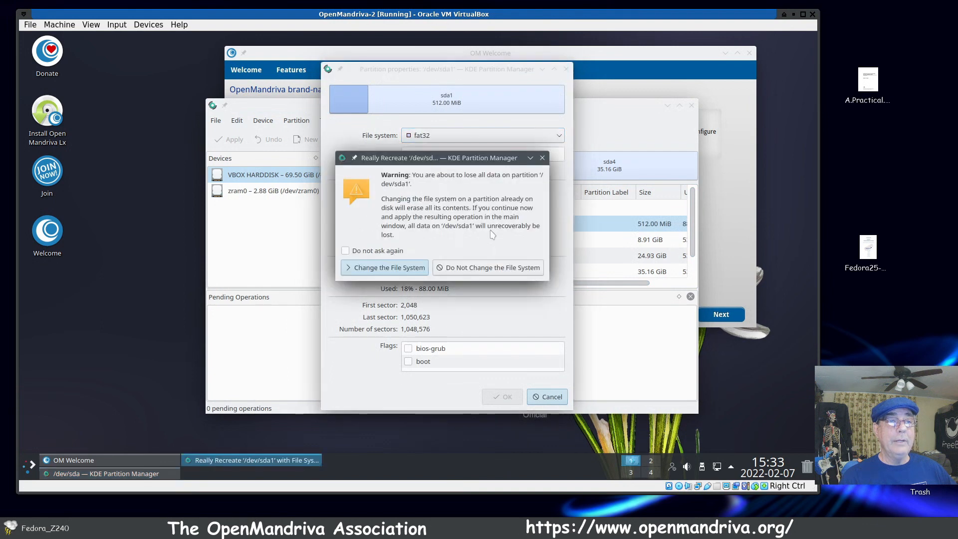
click(408, 269)
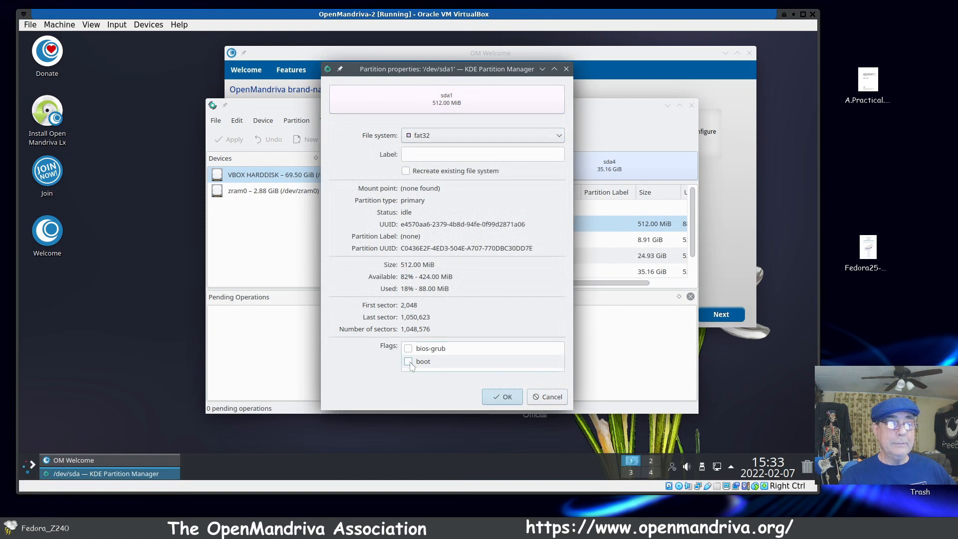
click(510, 399)
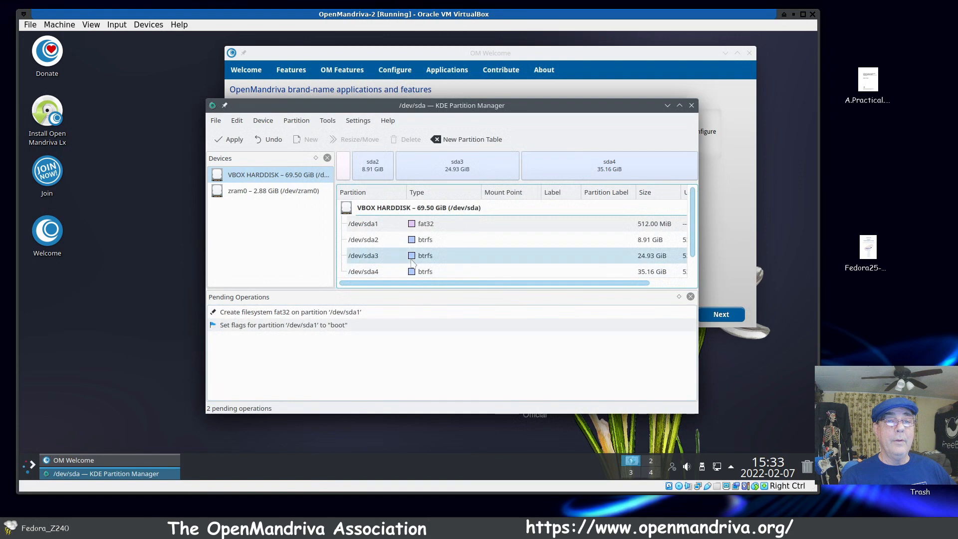
Step: Change the file system of /dev/sda2 to linuxswap, turning off further warnings about data loss
click(422, 241)
right_click(422, 242)
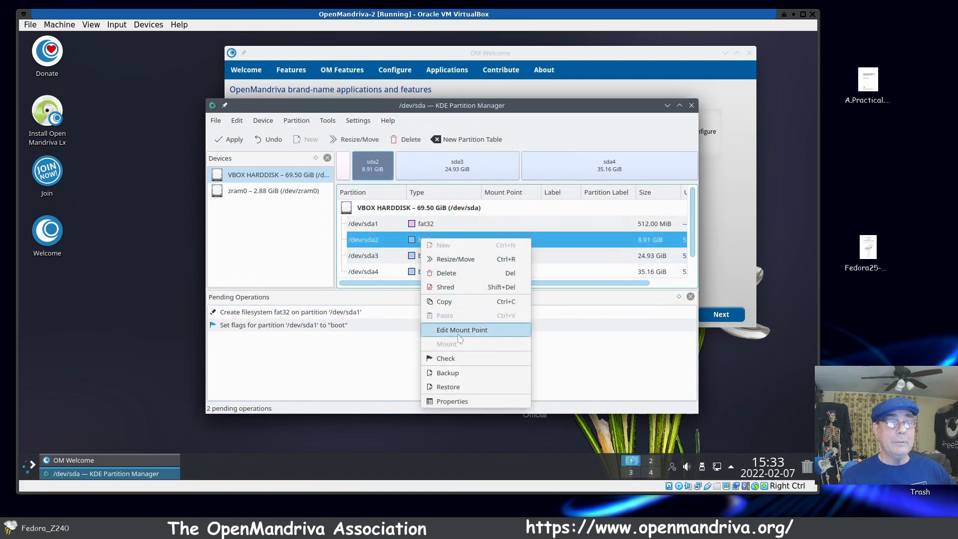
click(443, 401)
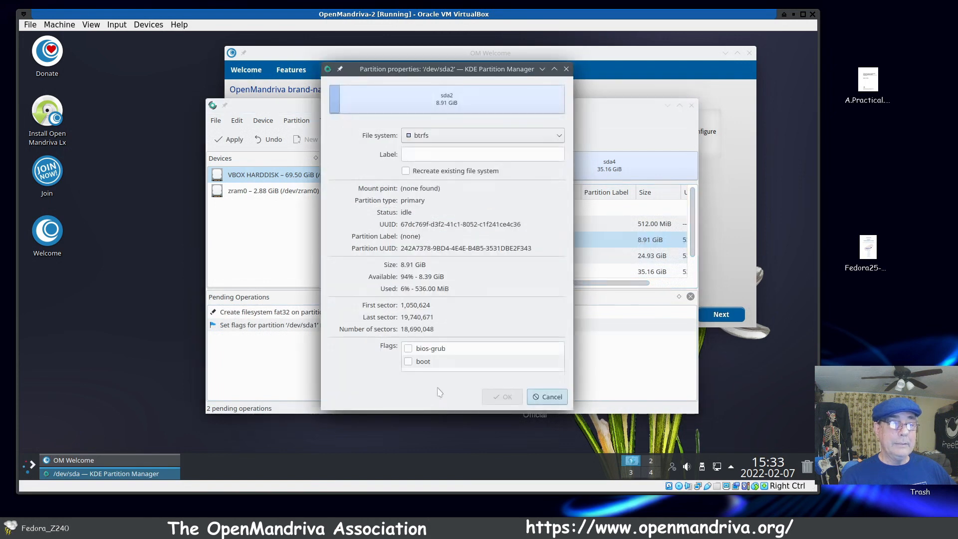
click(558, 136)
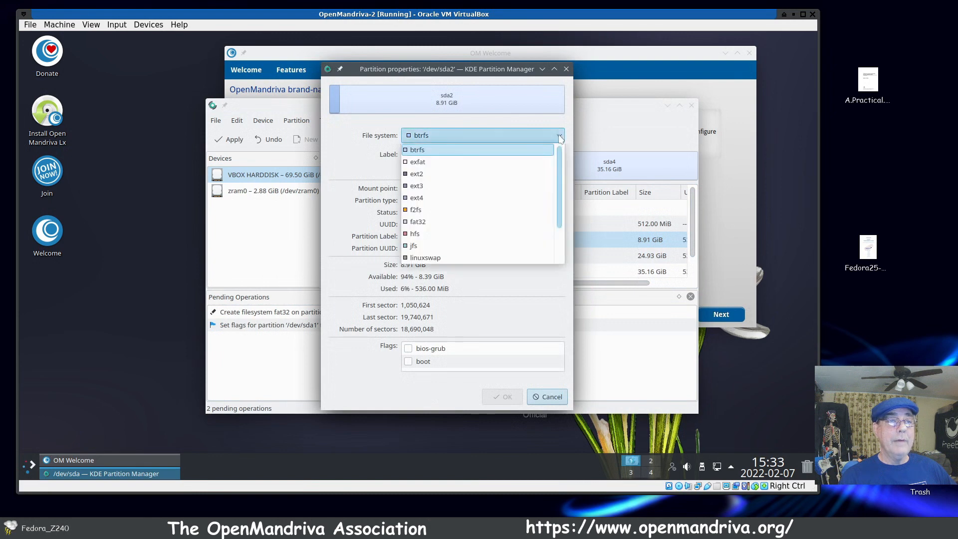
click(500, 258)
click(346, 250)
click(388, 269)
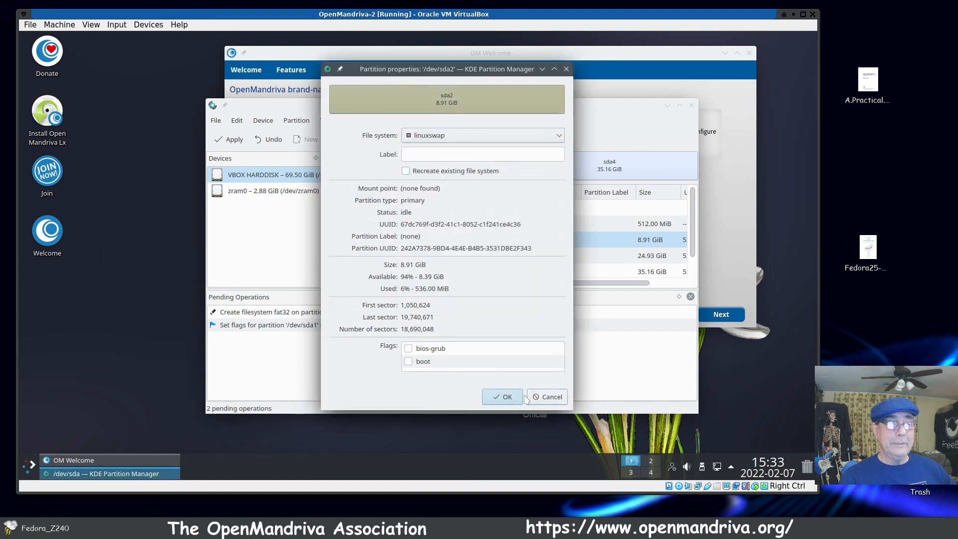
click(505, 398)
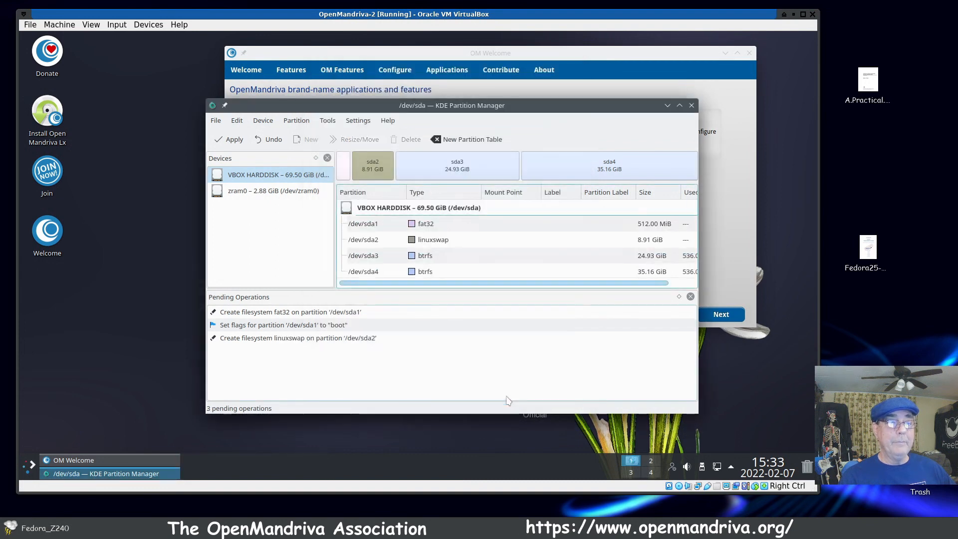
Step: Change the file system of /dev/sda3 to ext4 and label the partition "root"
click(422, 259)
right_click(421, 258)
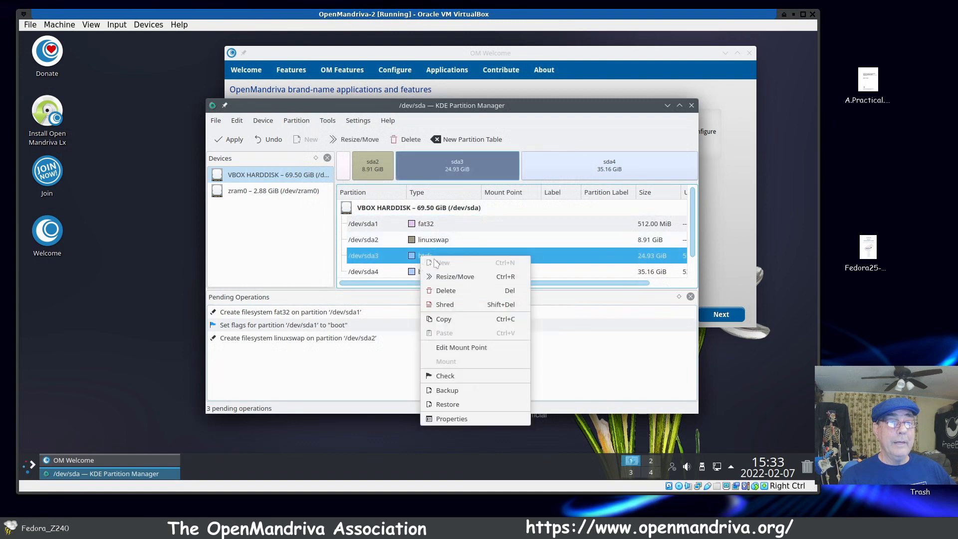
click(446, 419)
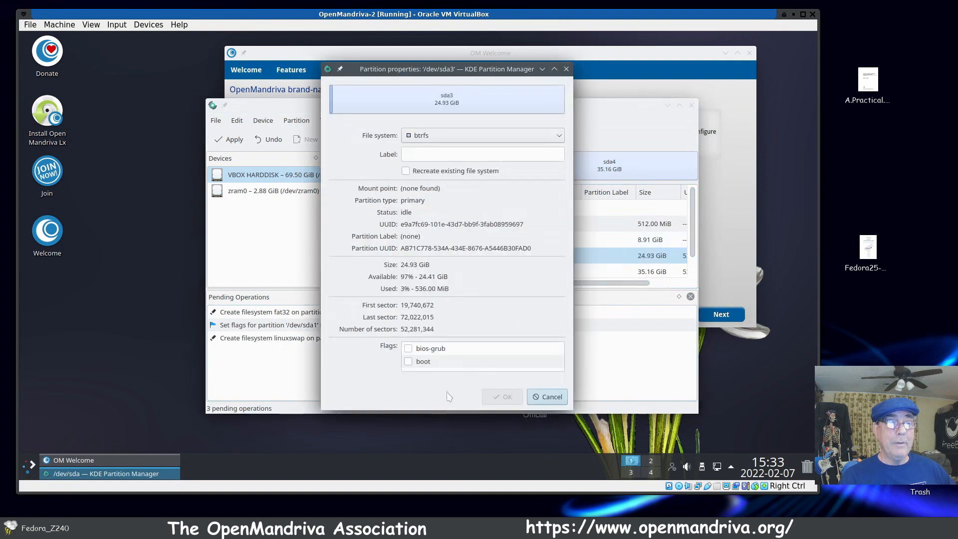
click(559, 135)
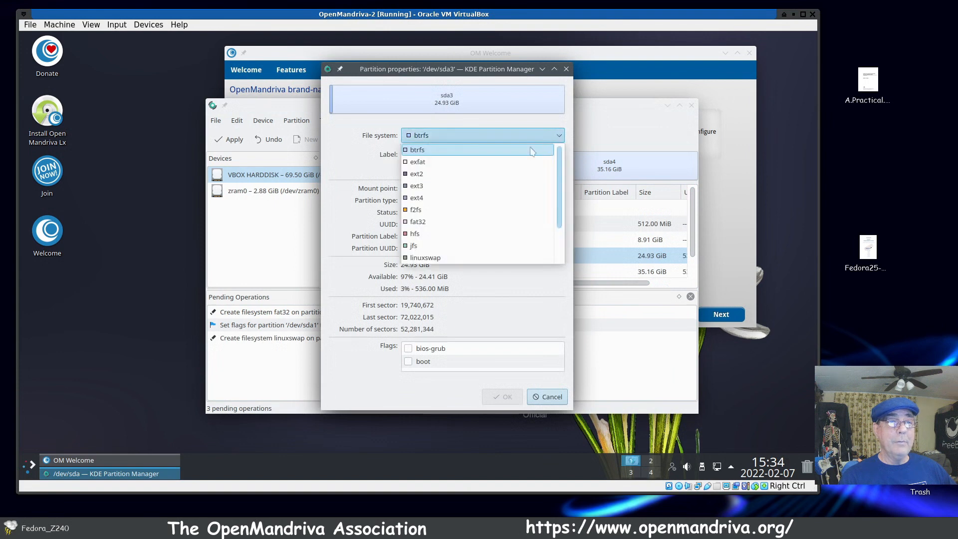
click(505, 197)
click(433, 159)
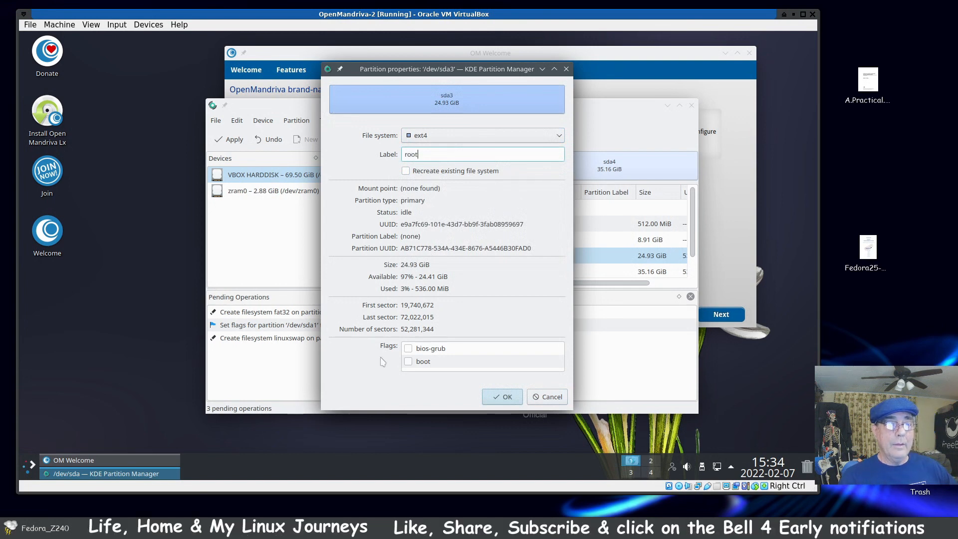
click(505, 397)
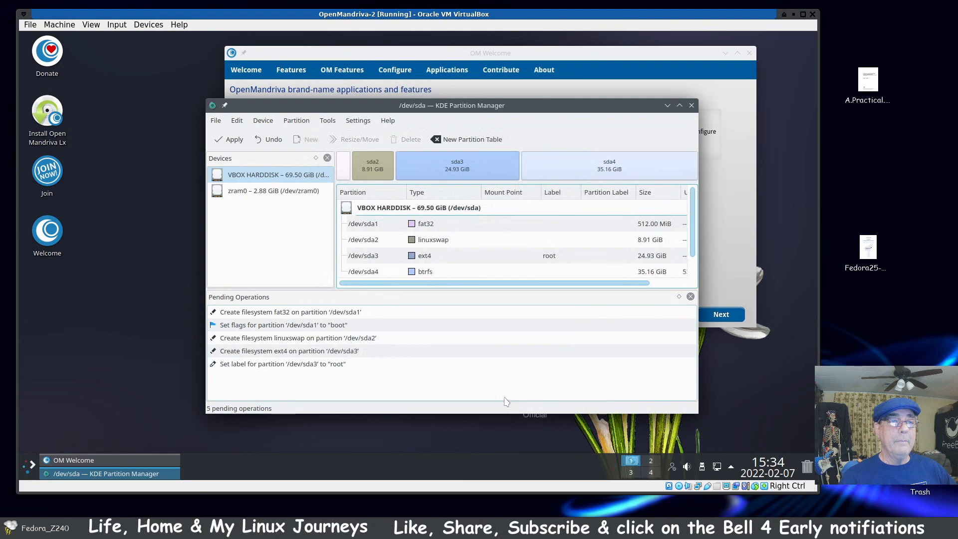
Step: Change the file system of /dev/sda4 to ext4 and label the partition "home"
click(428, 276)
right_click(428, 275)
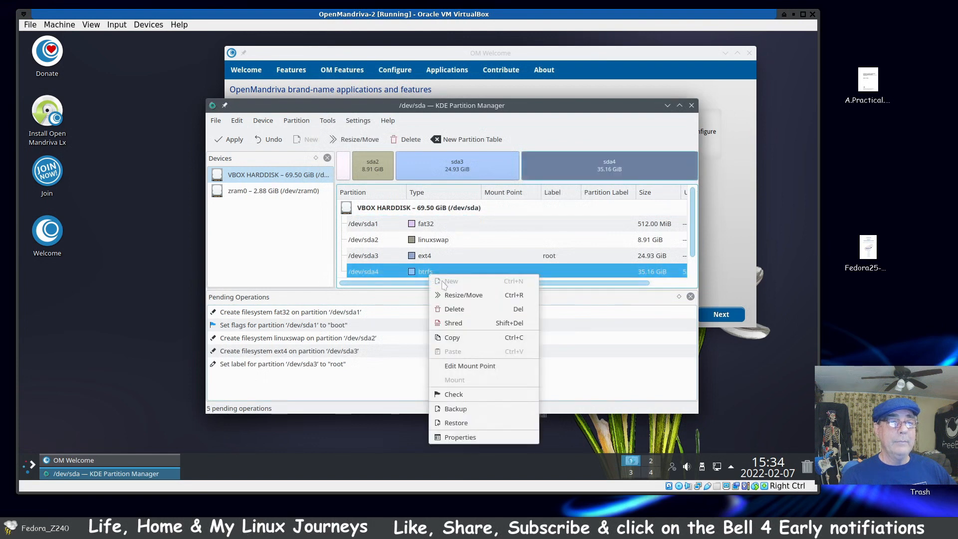
click(454, 440)
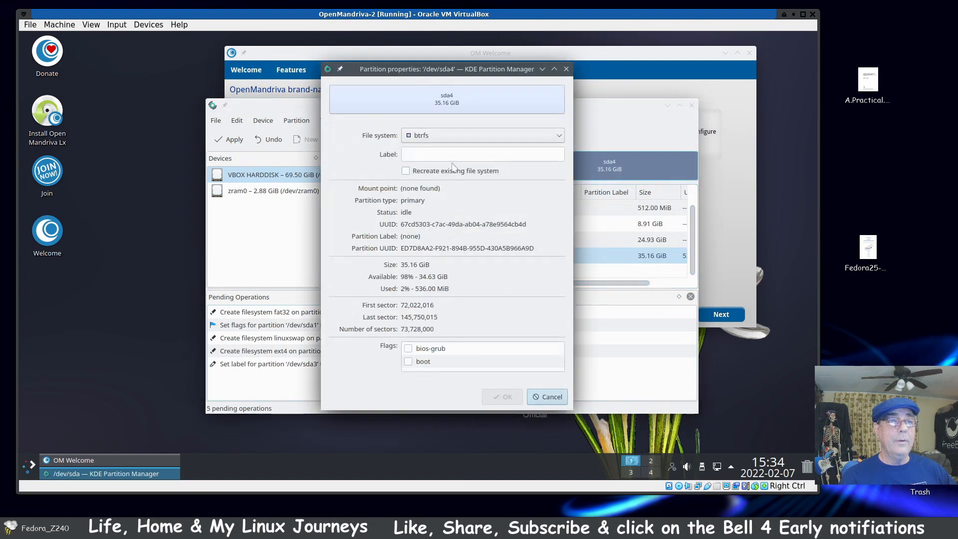
click(550, 136)
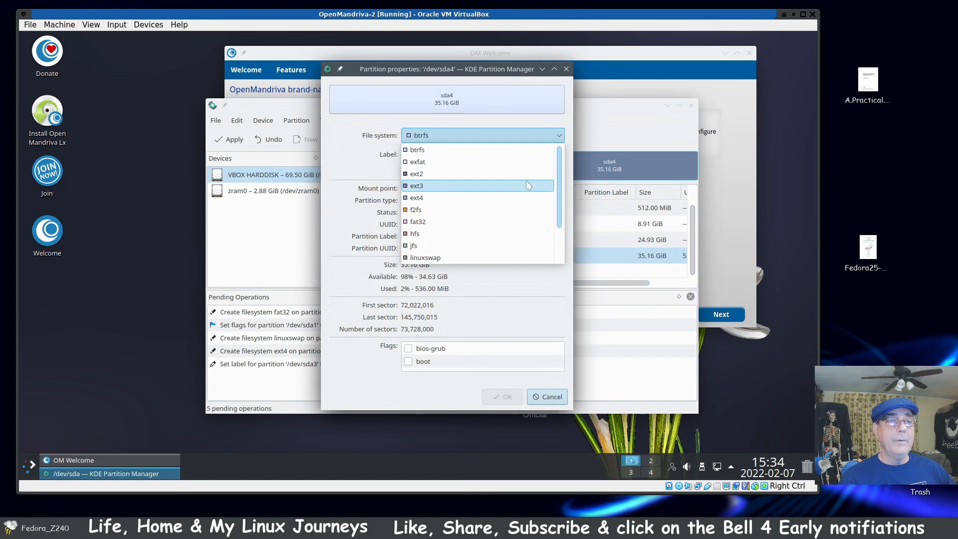
click(524, 199)
click(432, 154)
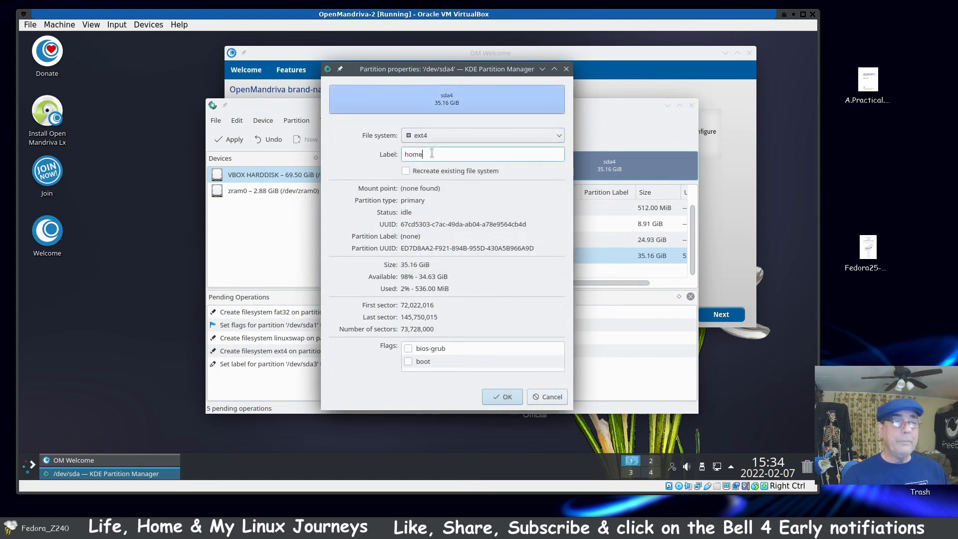
click(504, 397)
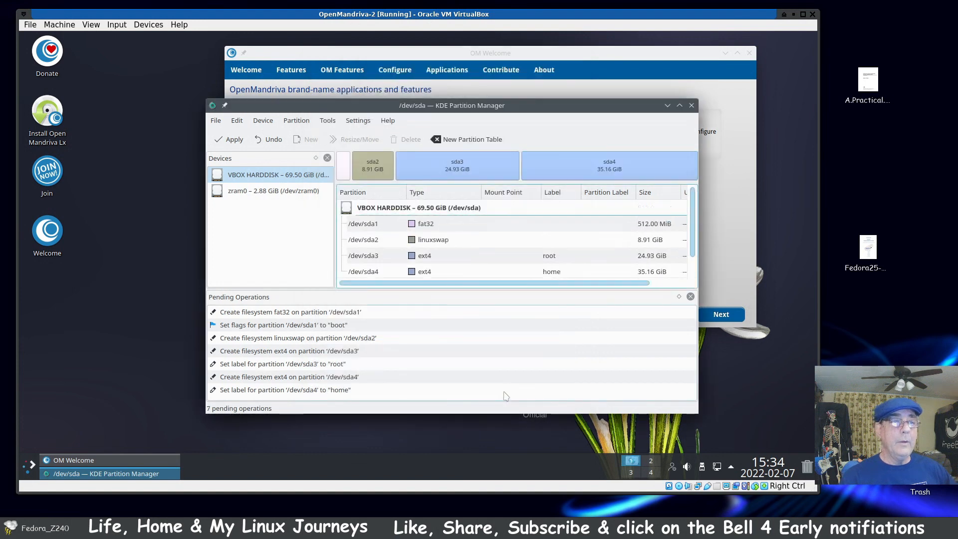
Step: Apply the pending file system, flag and label changes, show the operation details, and close the finished report
click(230, 139)
key(Return)
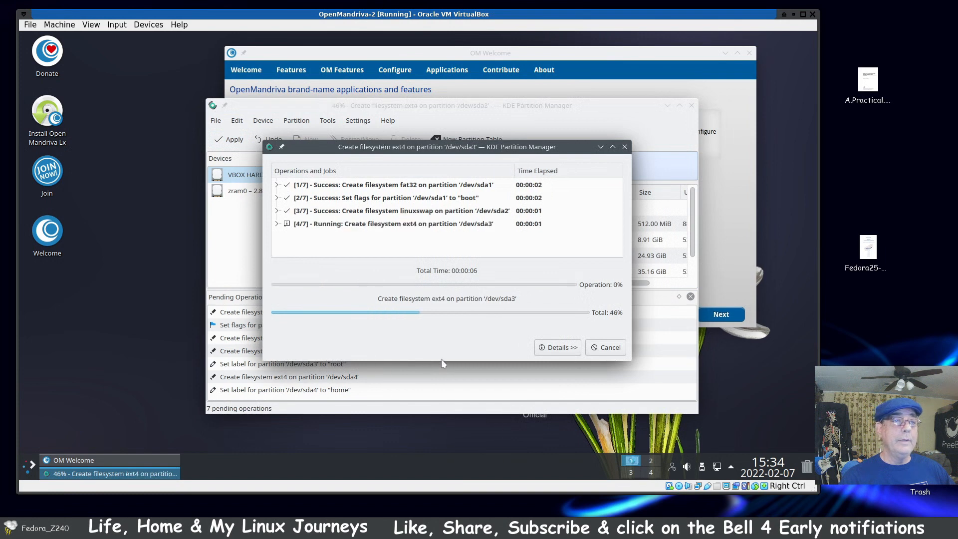
click(558, 348)
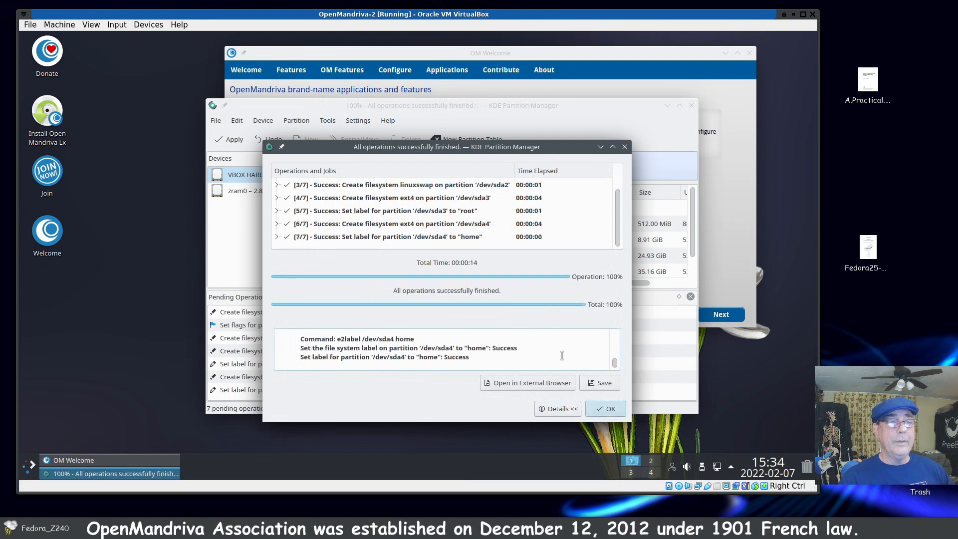
click(616, 408)
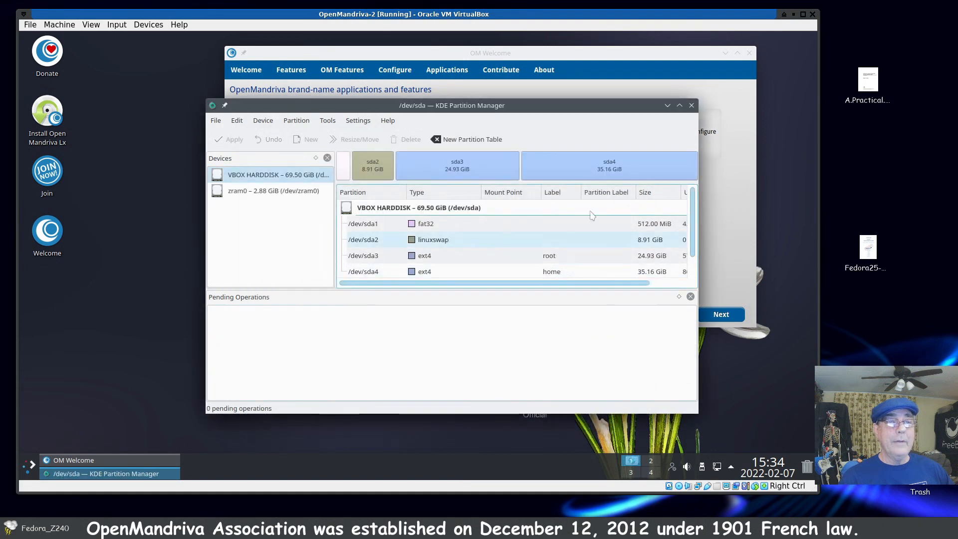
click(429, 230)
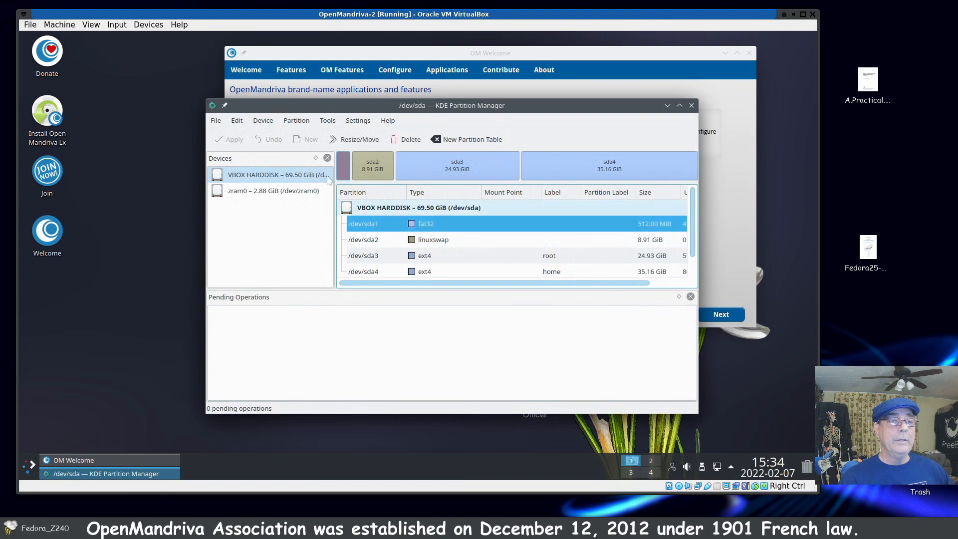
click(354, 120)
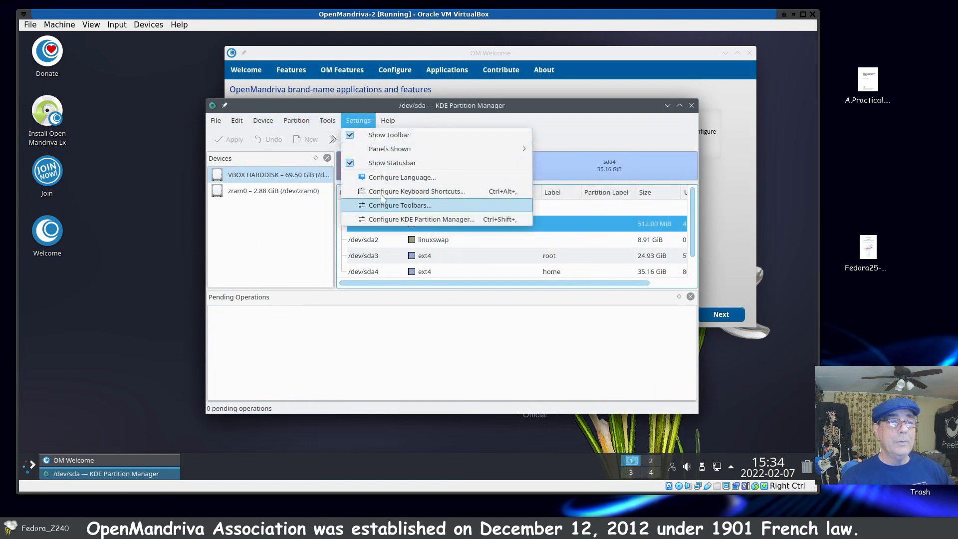
mouse_move(329, 123)
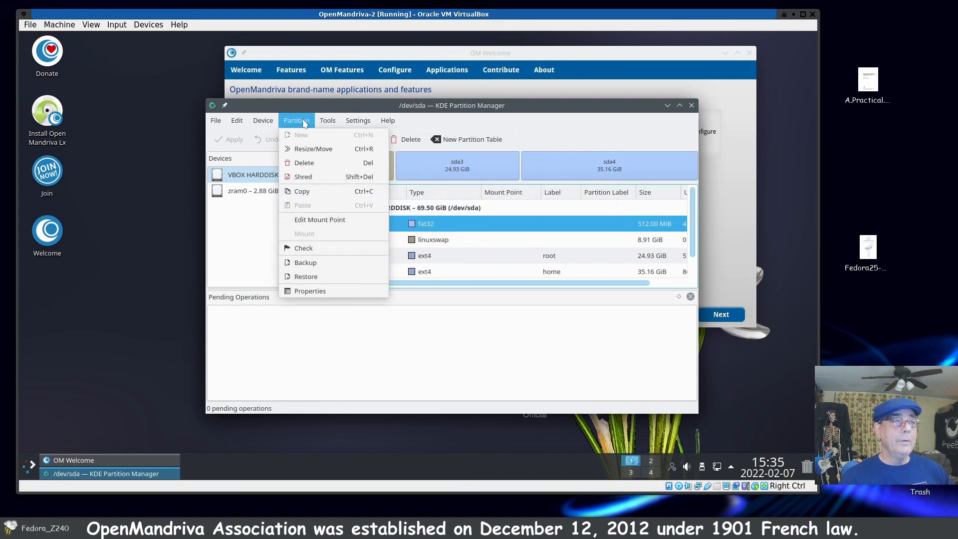
click(324, 221)
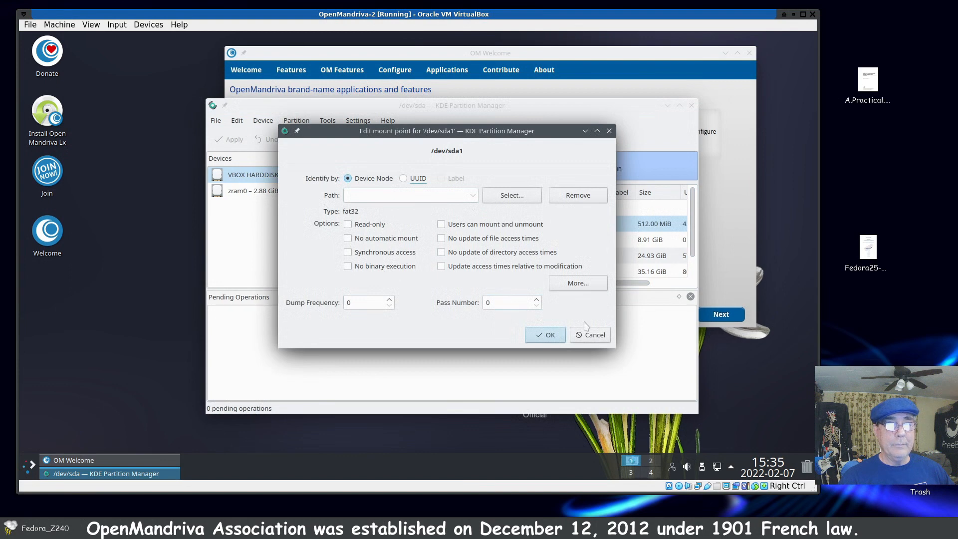
click(560, 339)
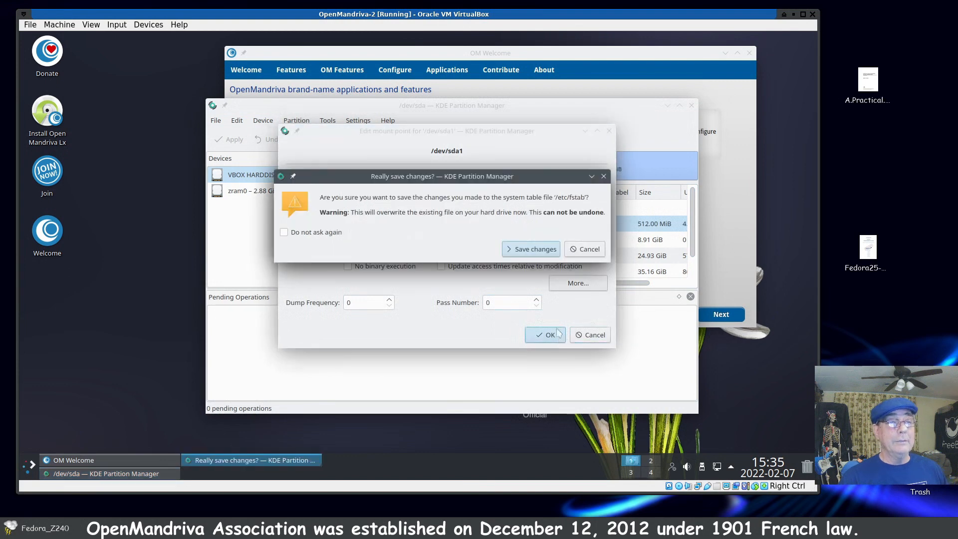
click(579, 252)
click(582, 338)
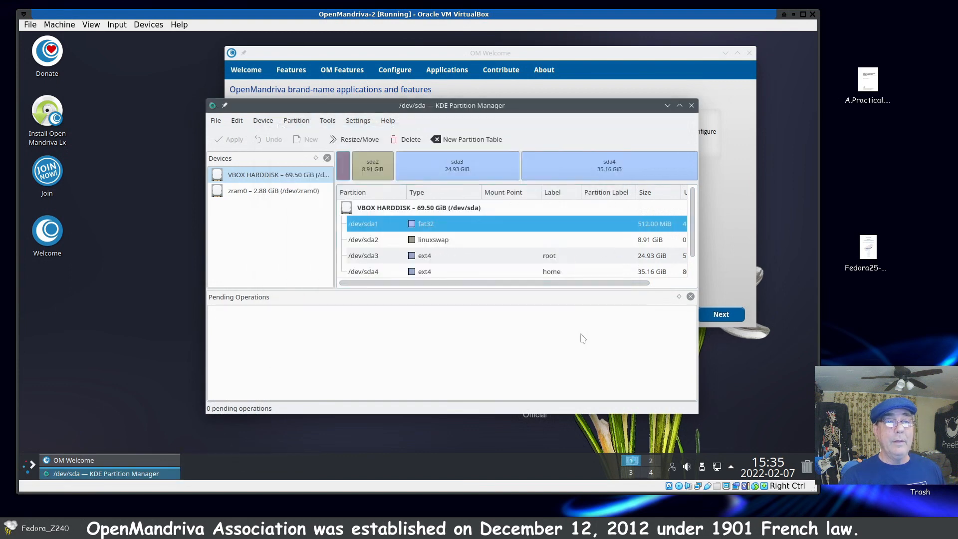
Step: Close the partition manager, launch the OpenMandriva Lx installer from the desktop, and reposition its window
click(692, 105)
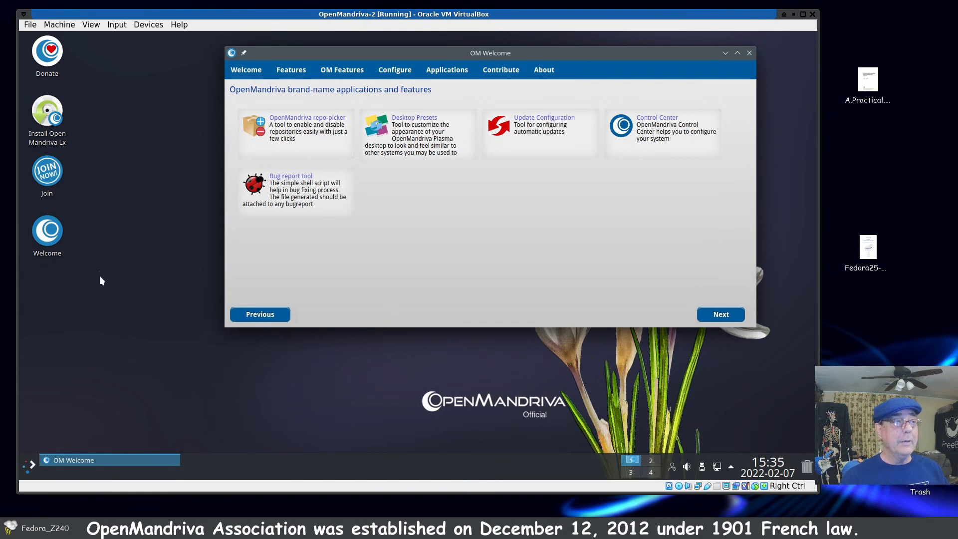
double_click(47, 131)
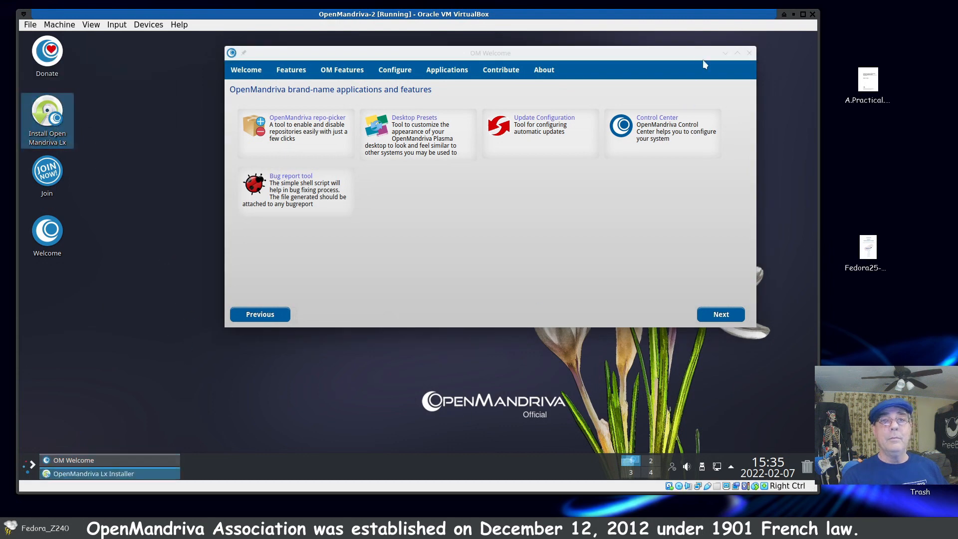
drag(356, 180, 469, 57)
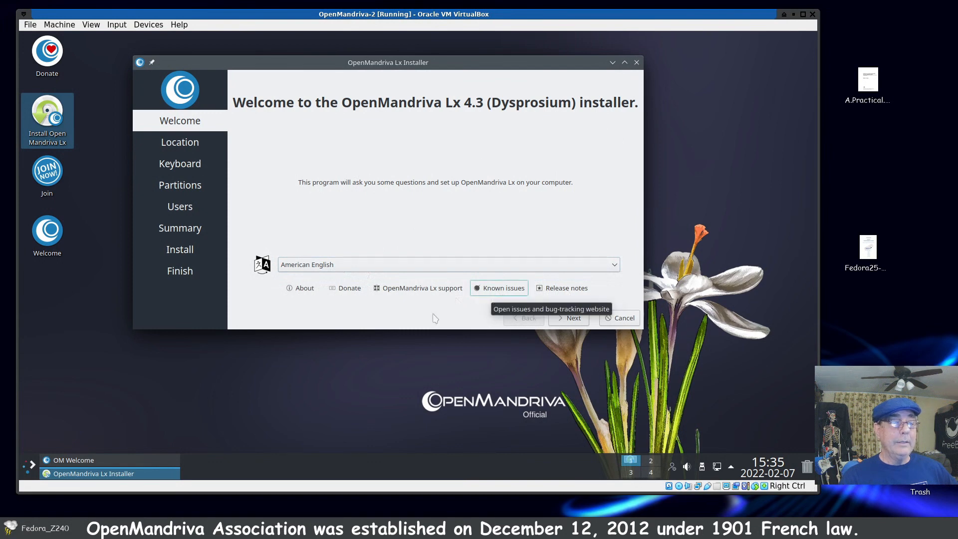
click(29, 464)
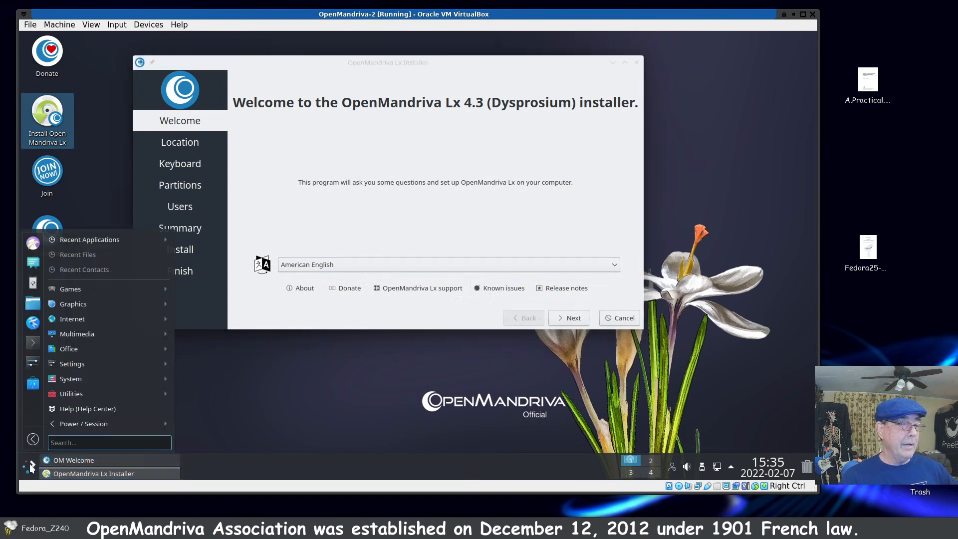
mouse_move(97, 320)
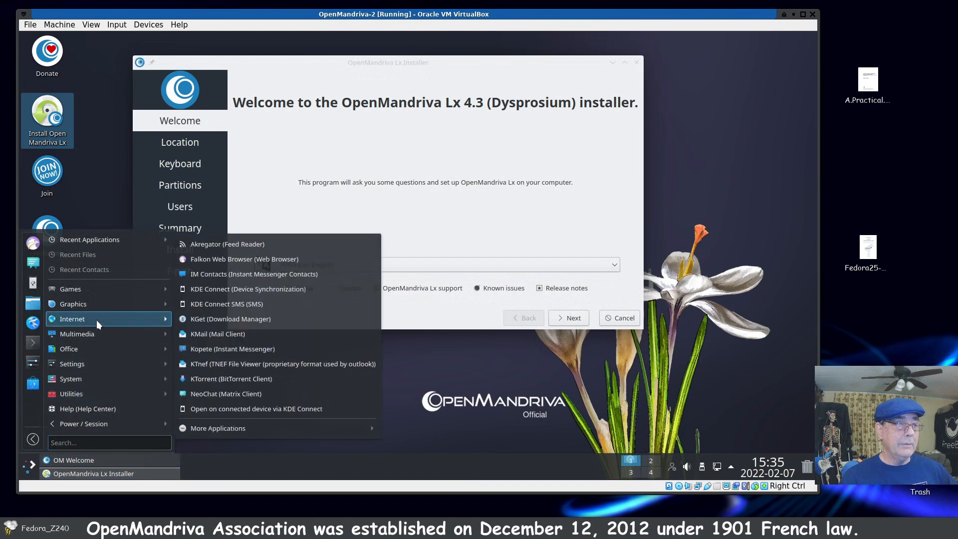
click(578, 388)
Step: Continue in American English and set the location to region America, zone Chicago
click(572, 318)
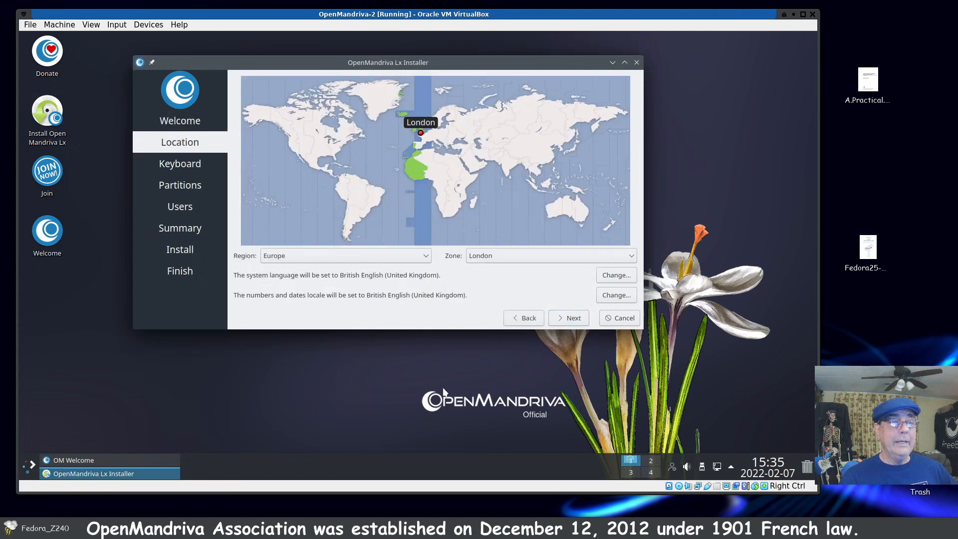
click(420, 260)
click(407, 270)
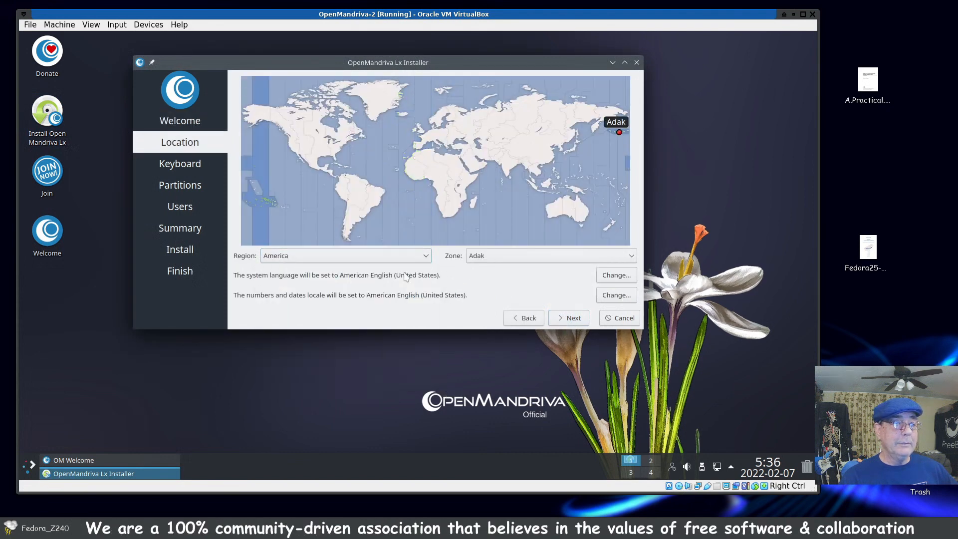
click(632, 257)
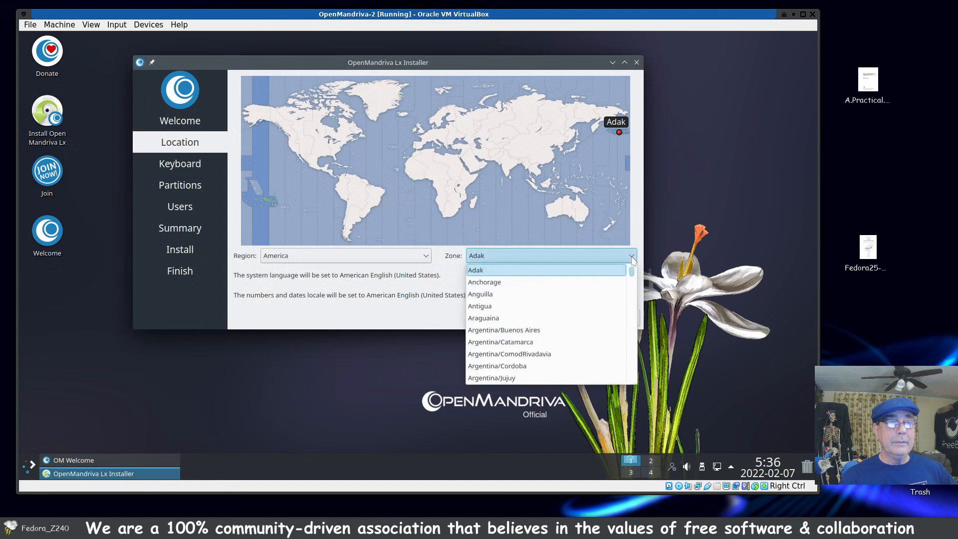
scroll(572, 325, down, 4)
scroll(573, 329, down, 6)
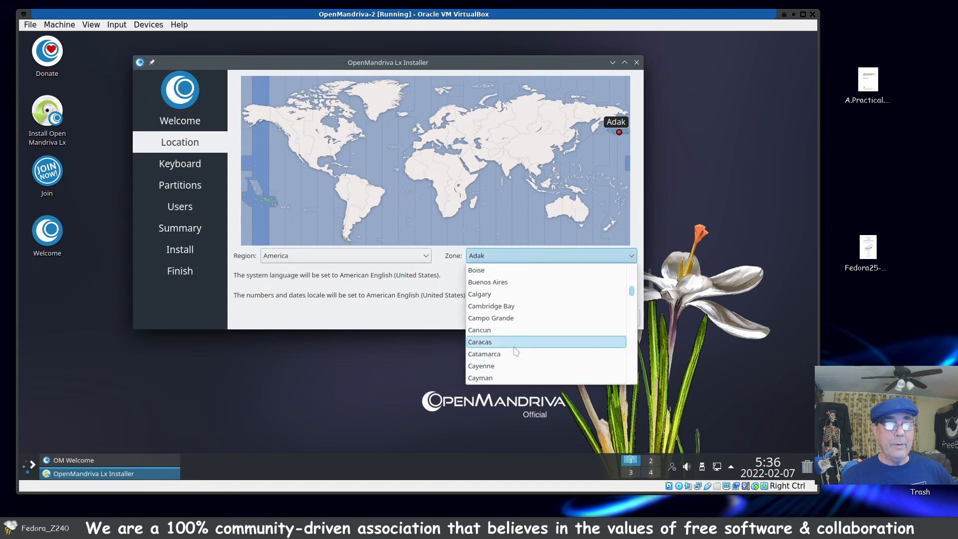
scroll(516, 334, down, 2)
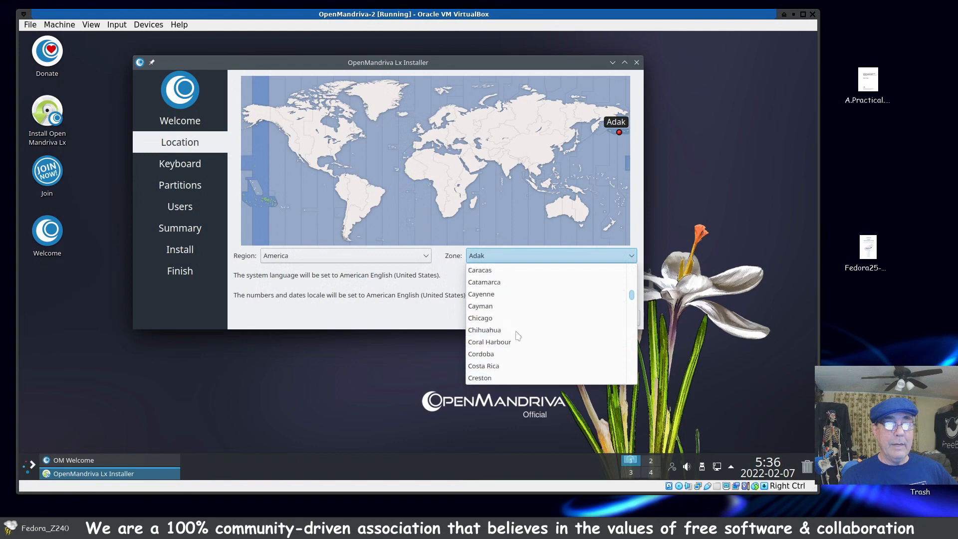
click(496, 318)
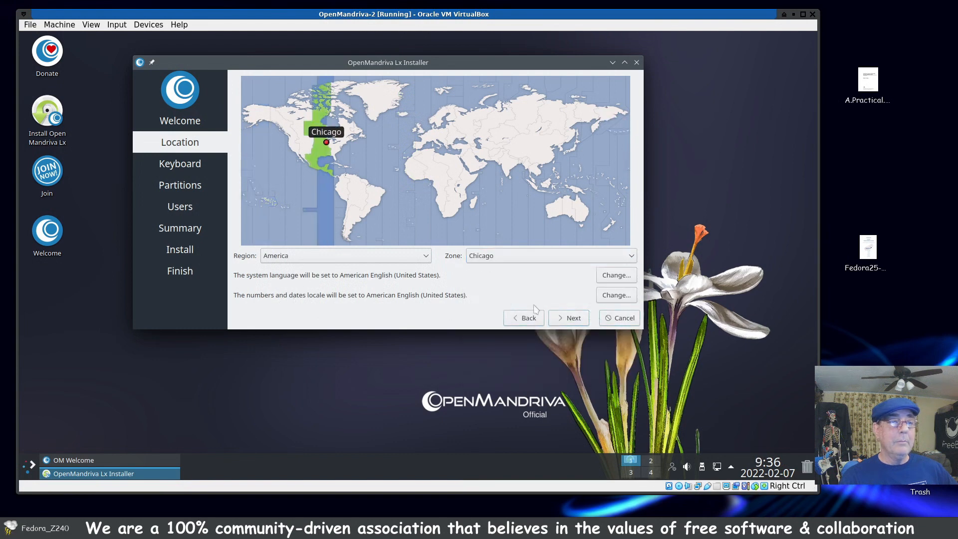
click(567, 318)
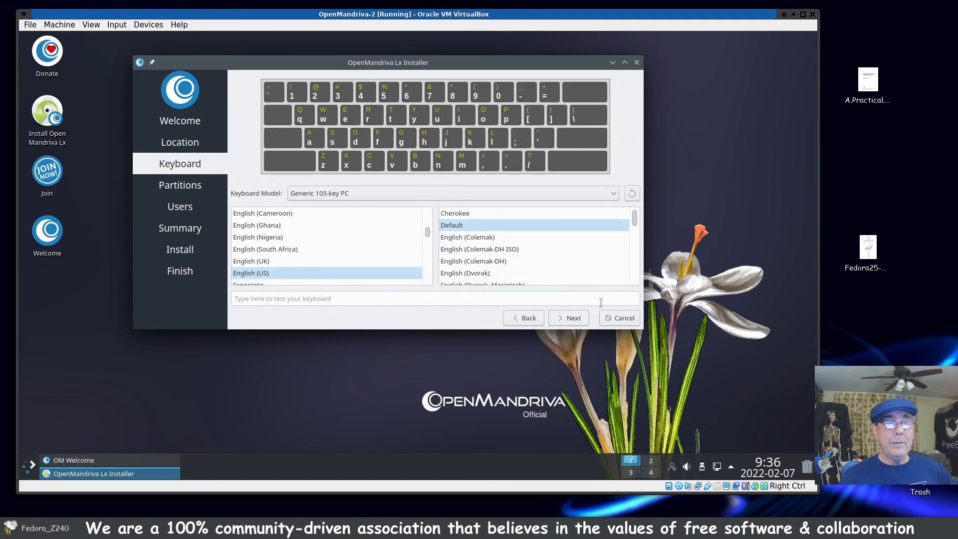
Step: Accept the default English (US) keyboard layout and choose to replace partition sda2 with OpenMandriva Lx
click(573, 319)
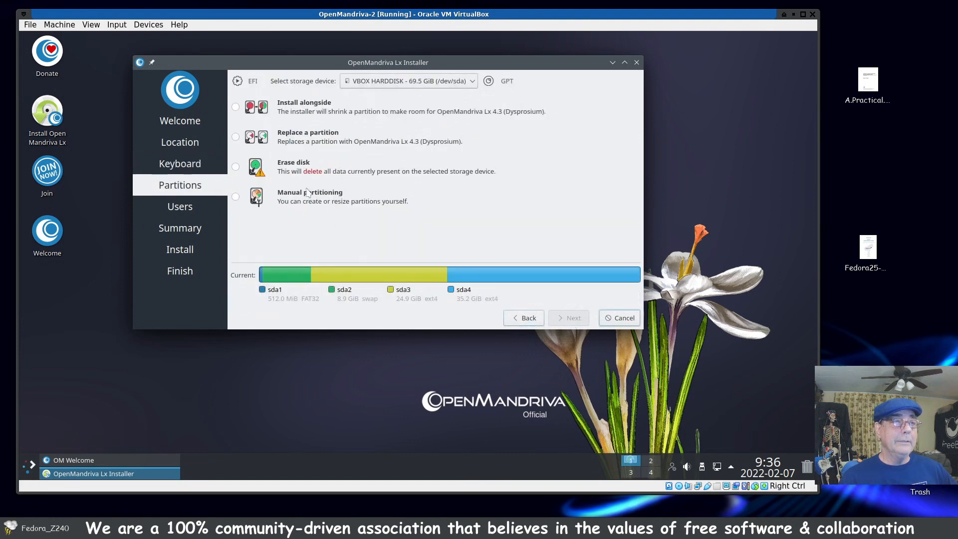
click(236, 137)
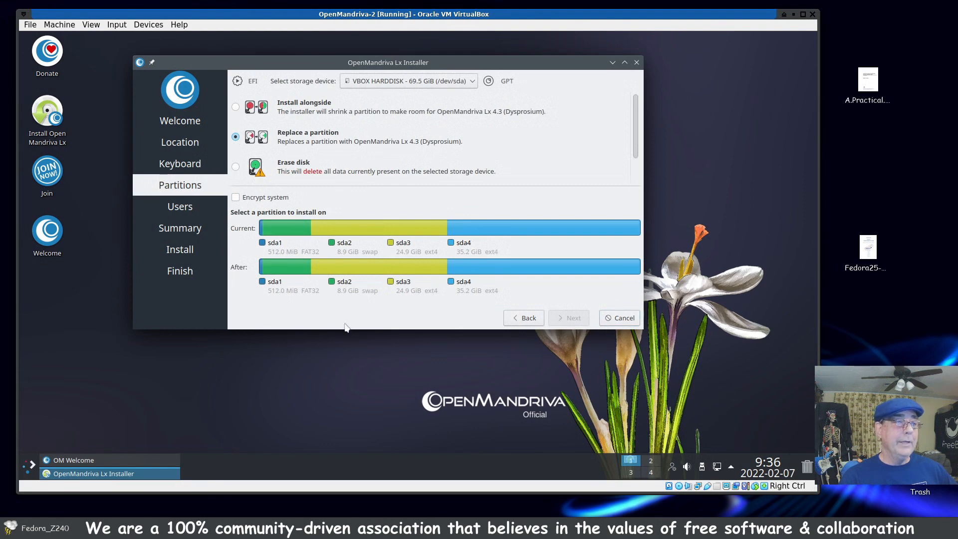
click(287, 233)
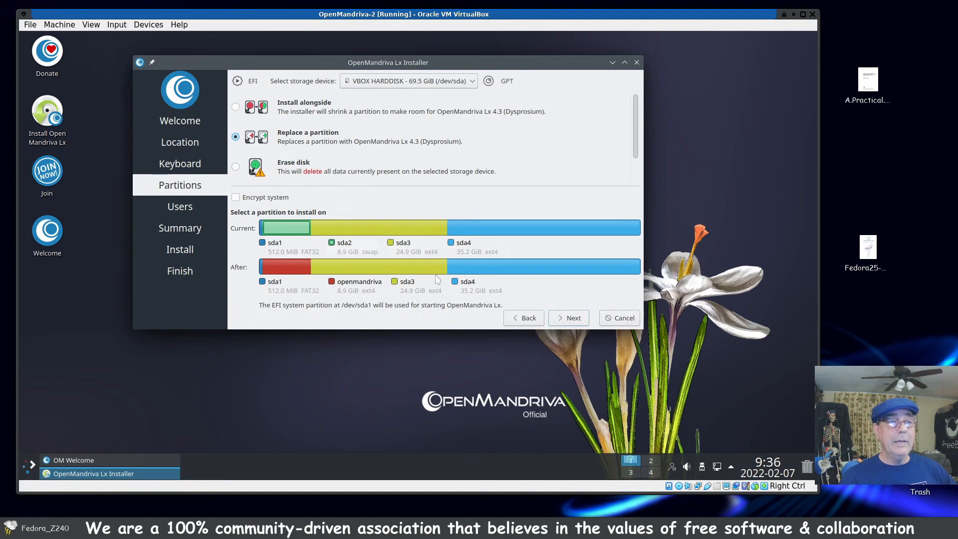
click(573, 324)
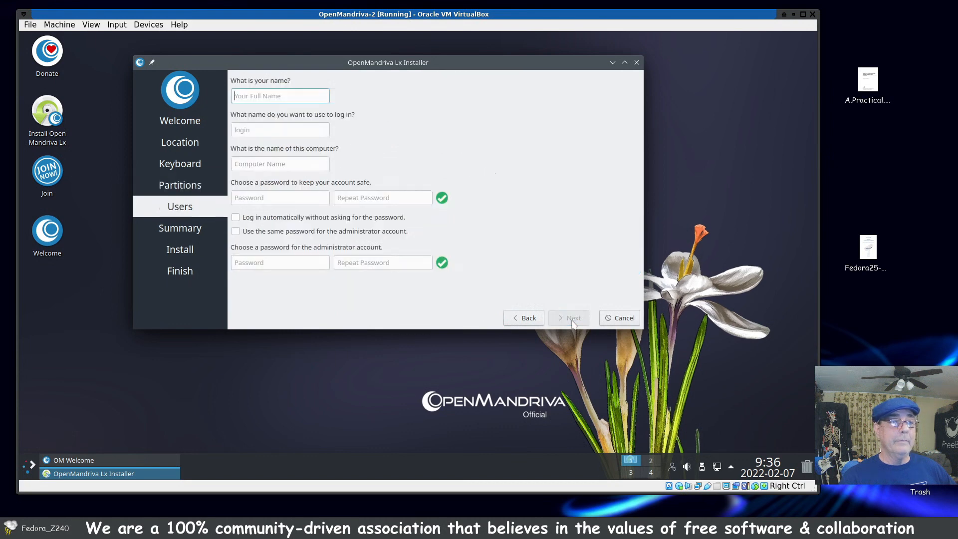
Step: Enter the user's name, enter and repeat the account password, and use the same password for the administrator account
text(Dennis)
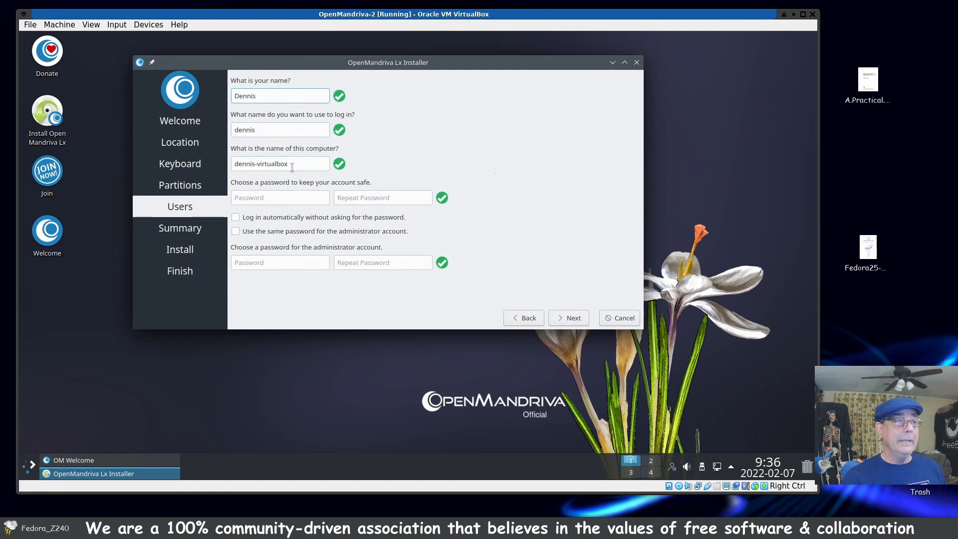
click(323, 193)
text(••••)
key(Tab)
text(••••)
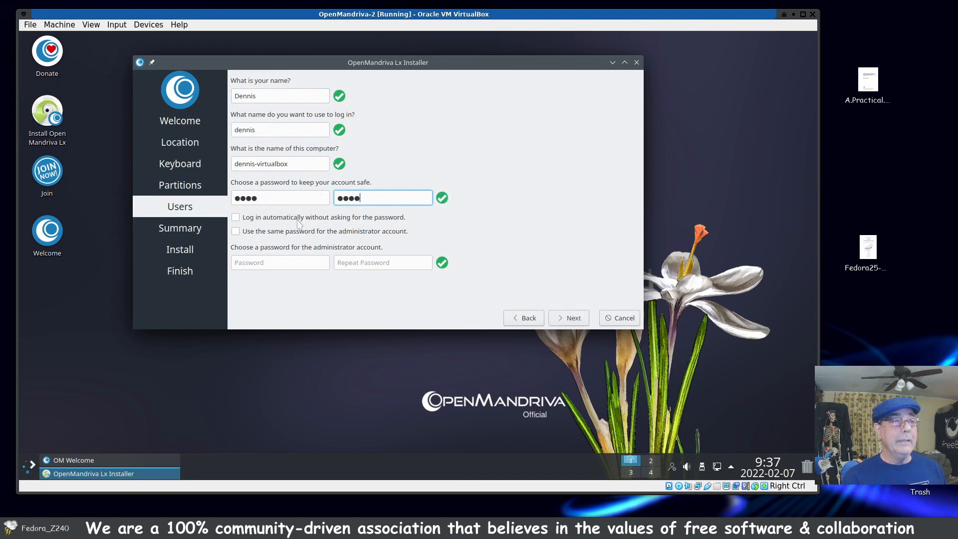
click(237, 232)
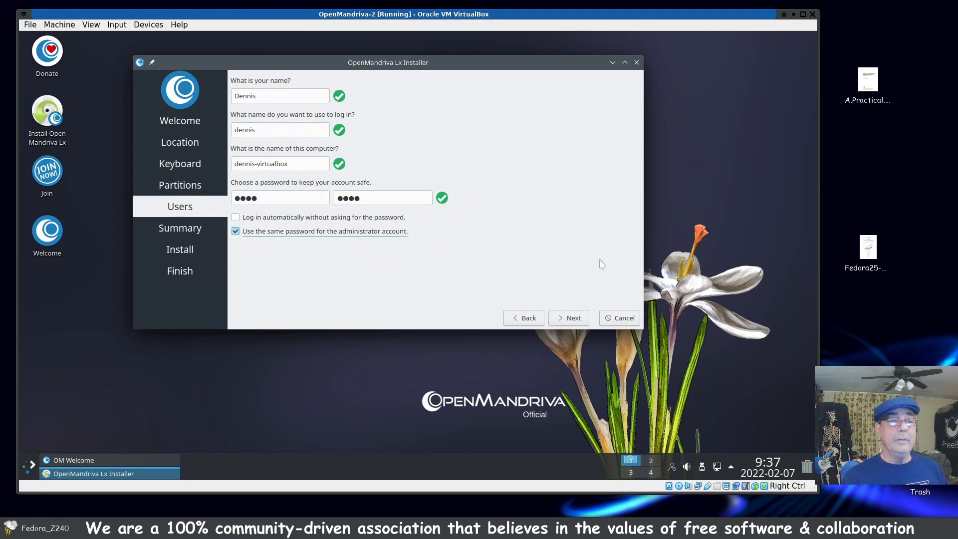
click(573, 319)
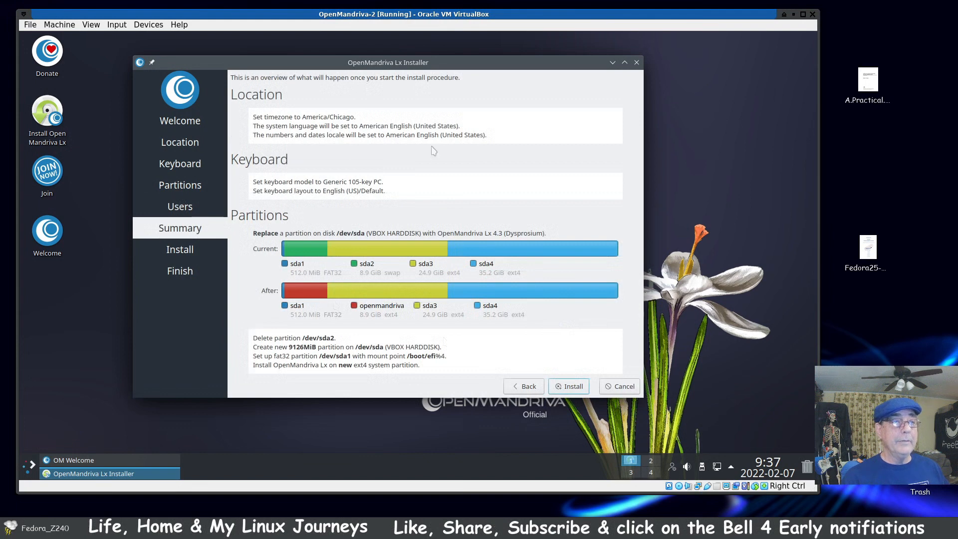
Step: Start the installation from the summary, confirm the disk changes, and reposition the installer window
click(581, 388)
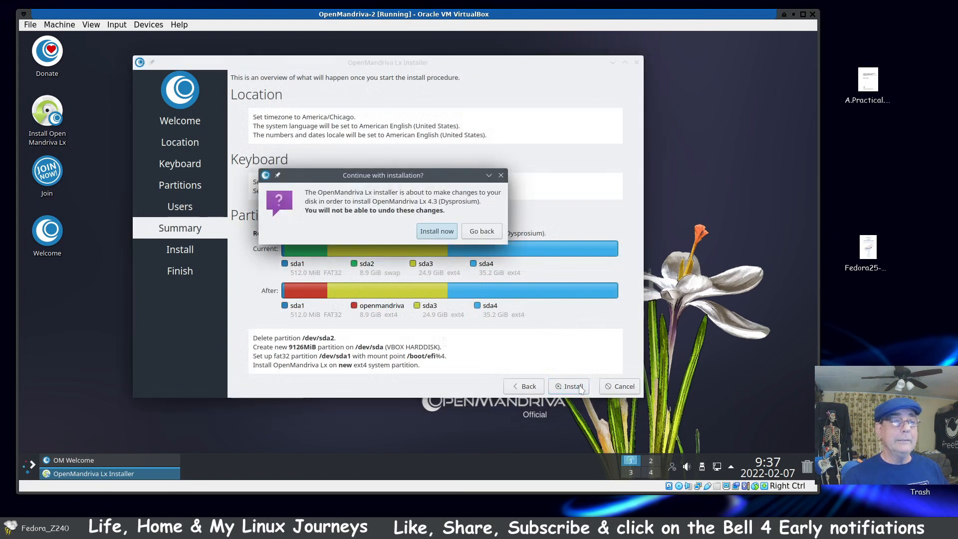
click(432, 232)
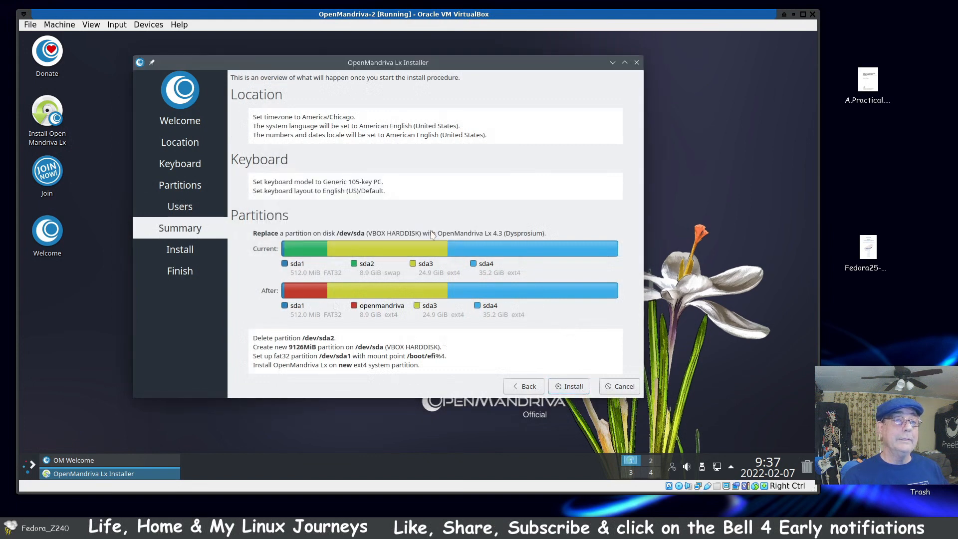
drag(483, 65, 572, 61)
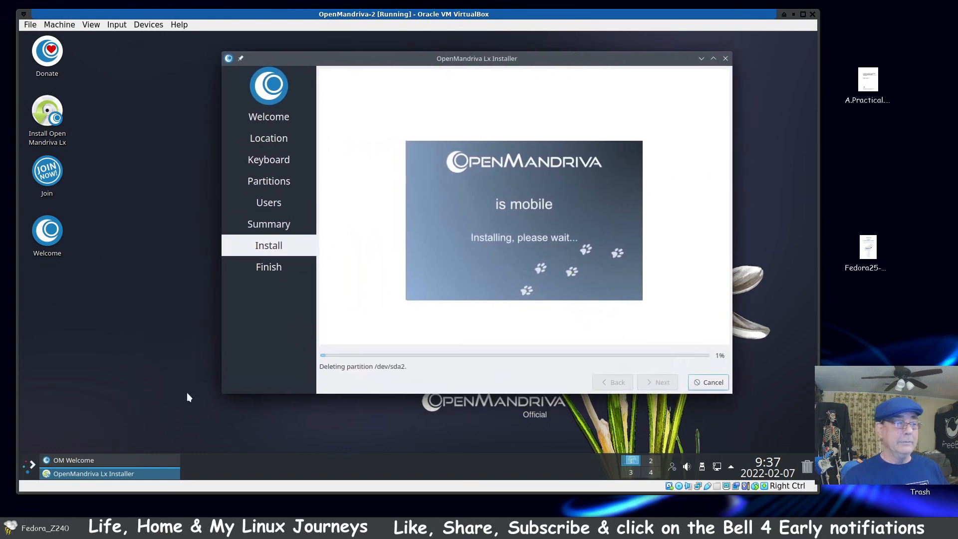
Step: Bring OM Welcome in front of the installer, reposition it, and read its Welcome page
click(118, 461)
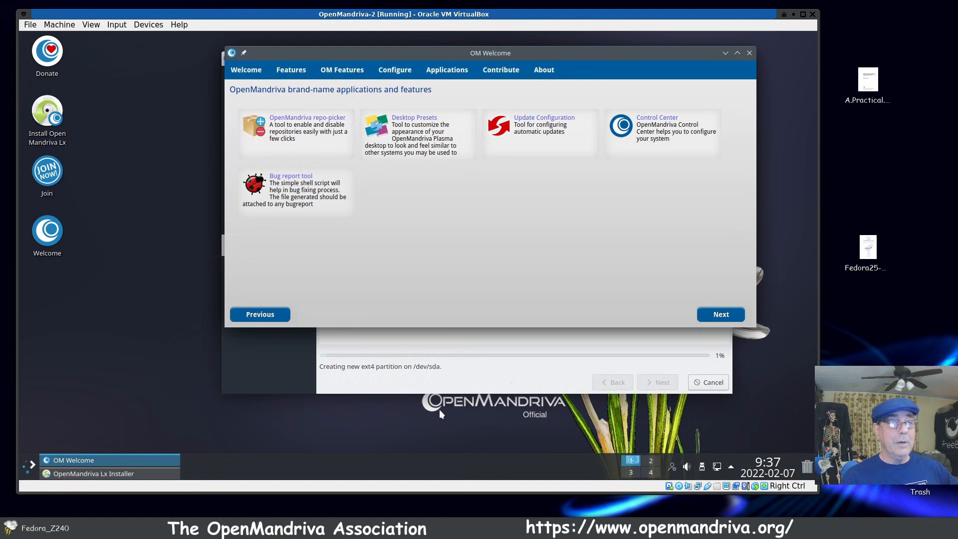
drag(590, 53, 547, 75)
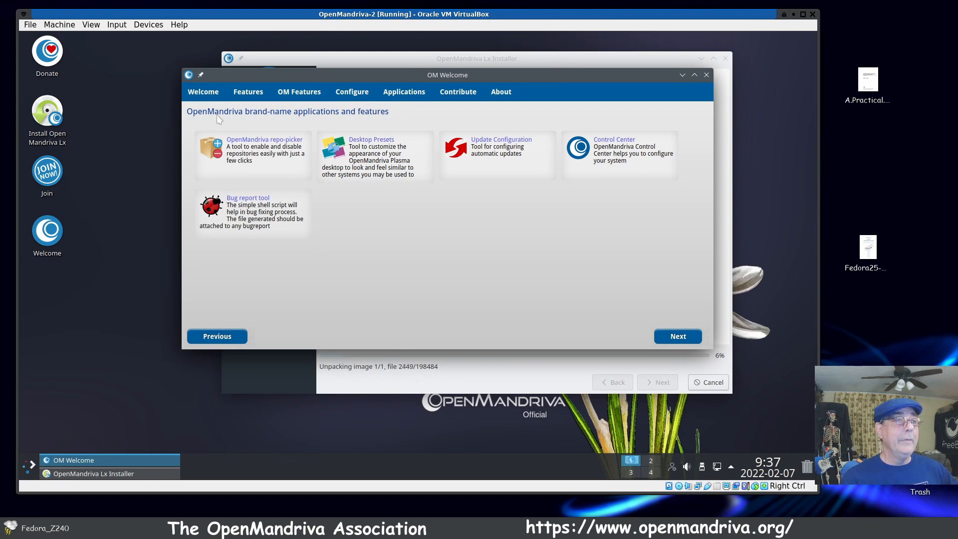
click(206, 97)
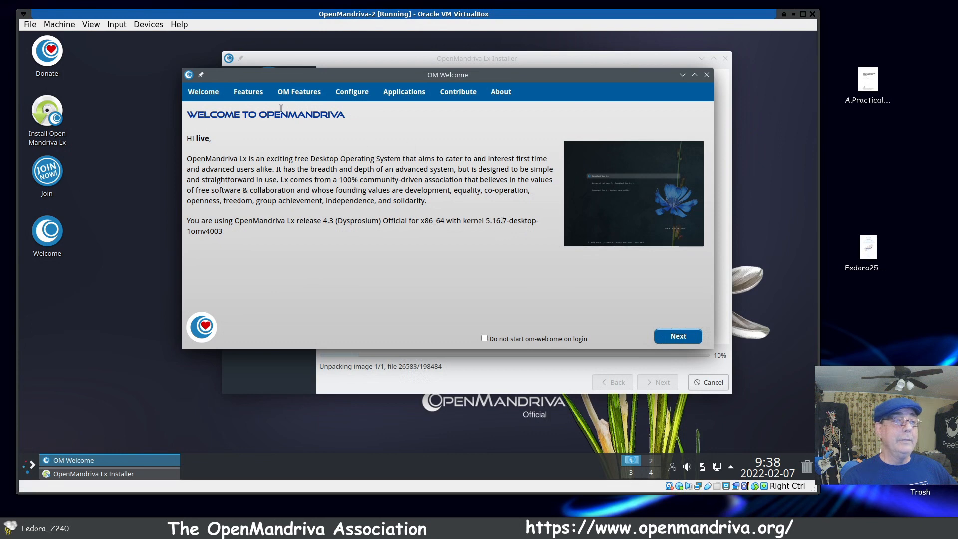
Step: Review the new features for Kernel, KDE Plasma, LibreOffice, OM Control Center, OM Feeling Like, Fresh Packages and ABF
click(257, 94)
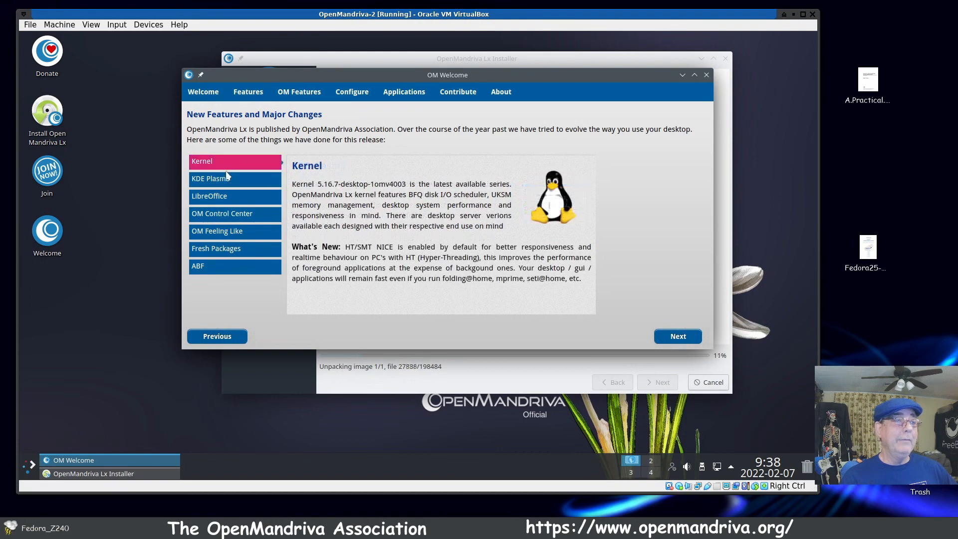
click(226, 176)
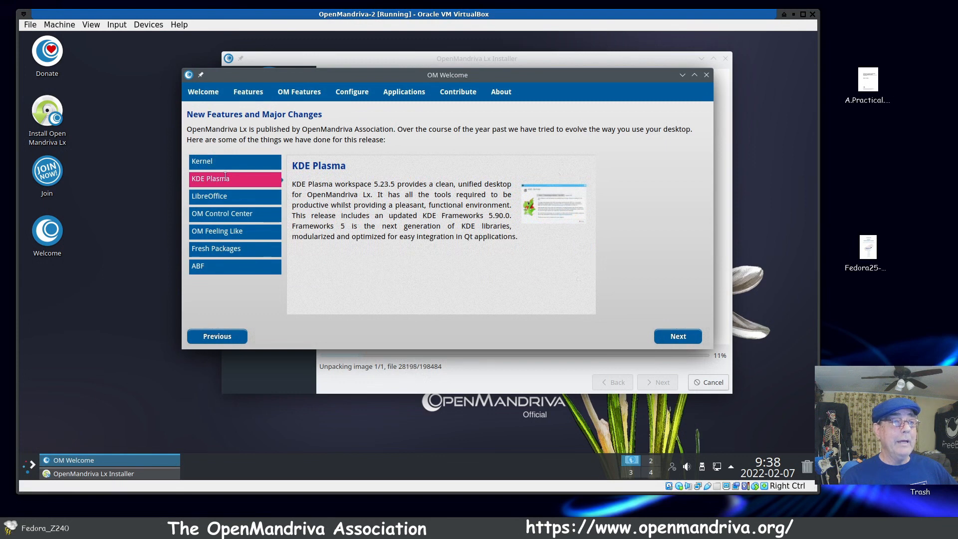
click(222, 196)
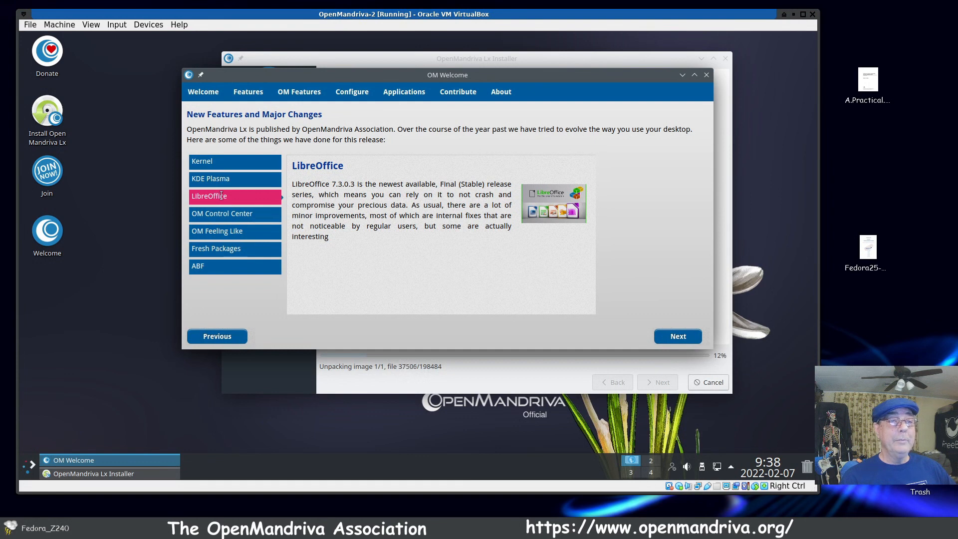
click(223, 212)
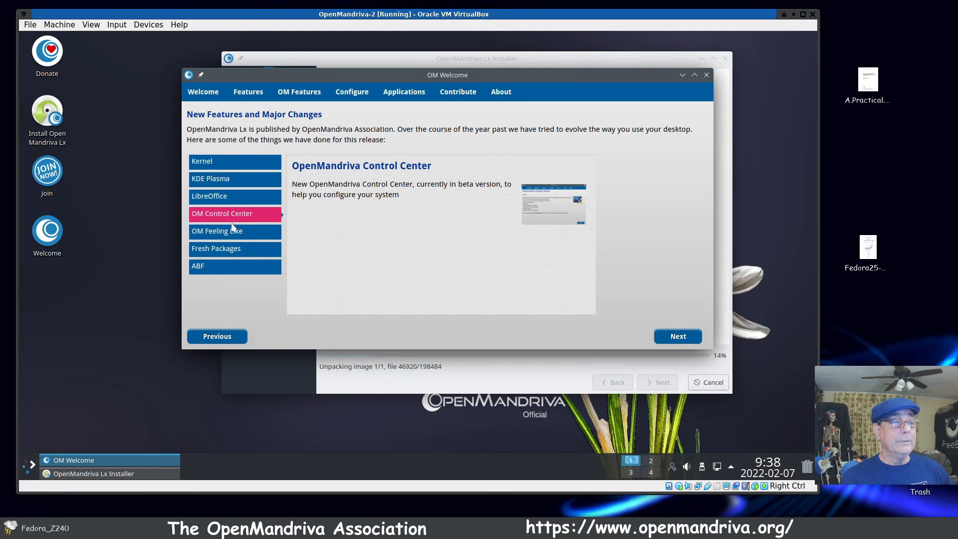
click(228, 231)
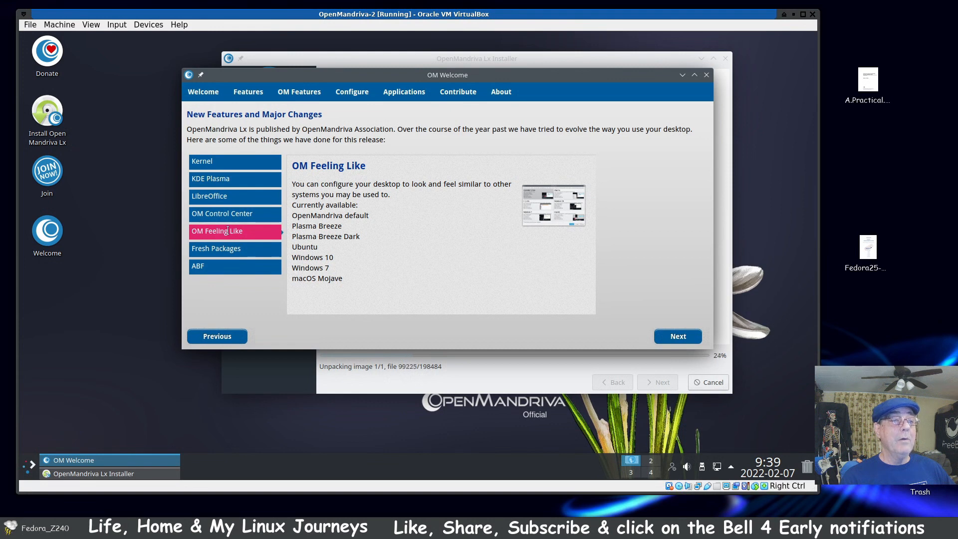
click(216, 248)
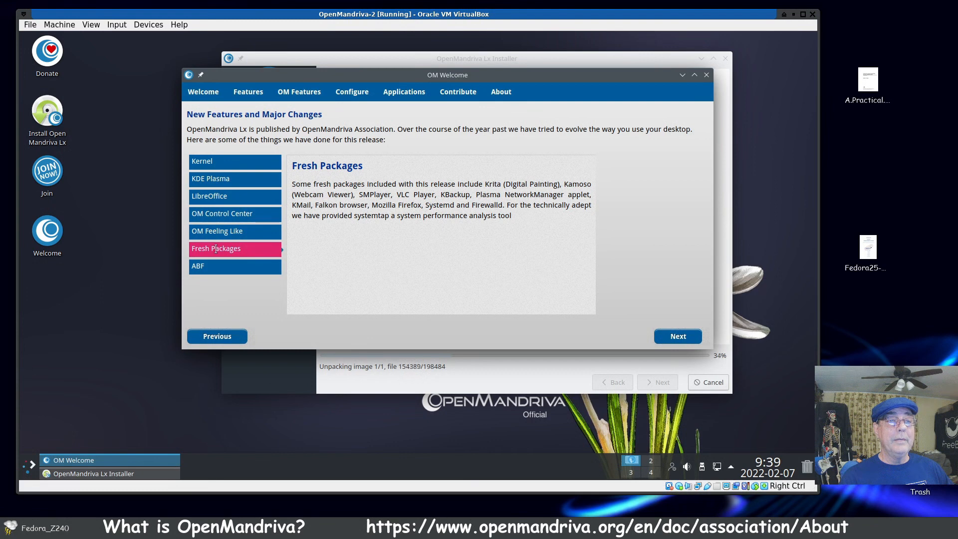
click(198, 267)
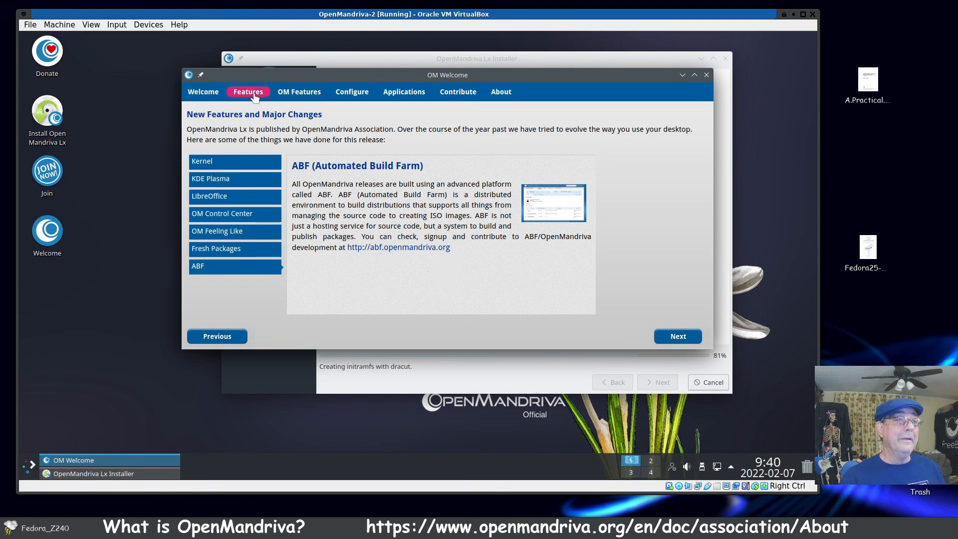
Step: Examine the Configure page's tools, and open OpenMandriva Control Center to view its overview before closing it
click(299, 93)
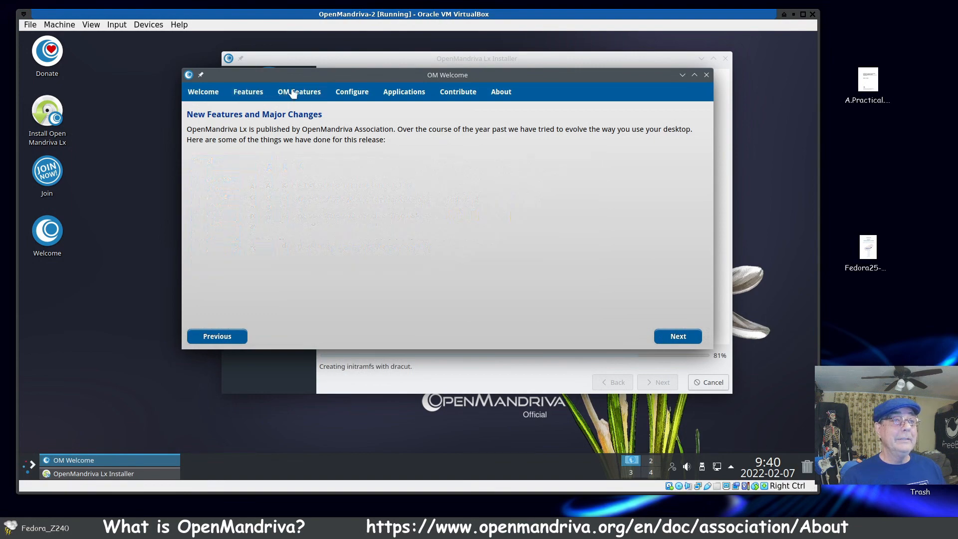
click(348, 94)
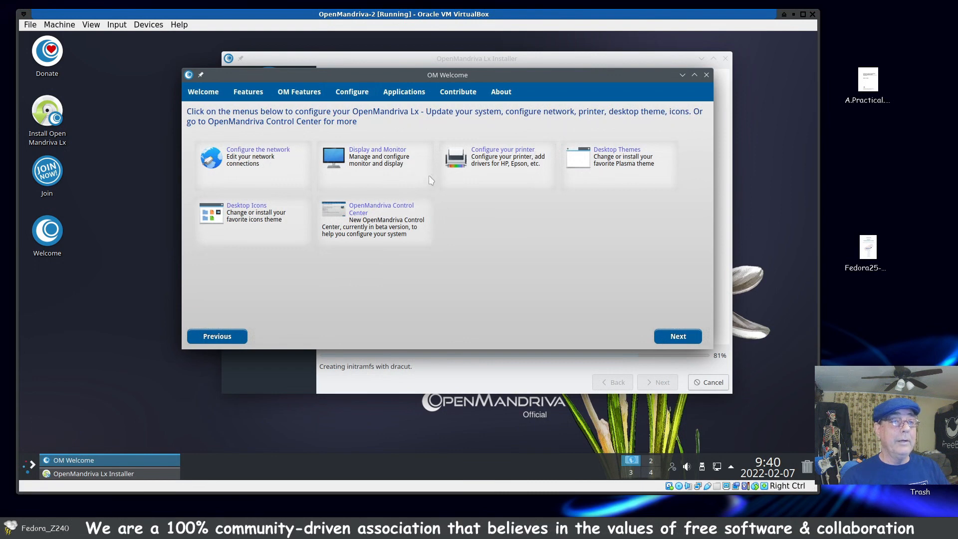
click(362, 210)
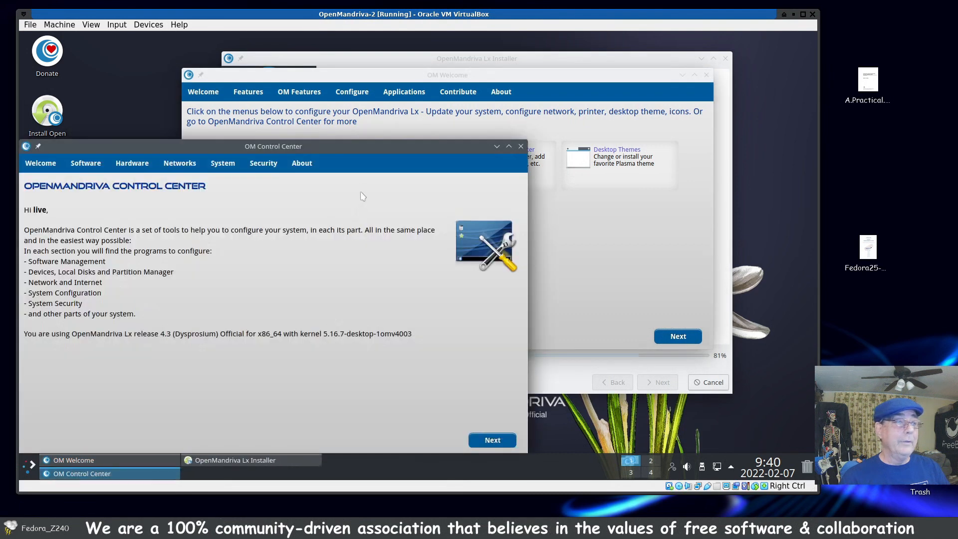
drag(364, 154, 435, 128)
drag(384, 149, 523, 101)
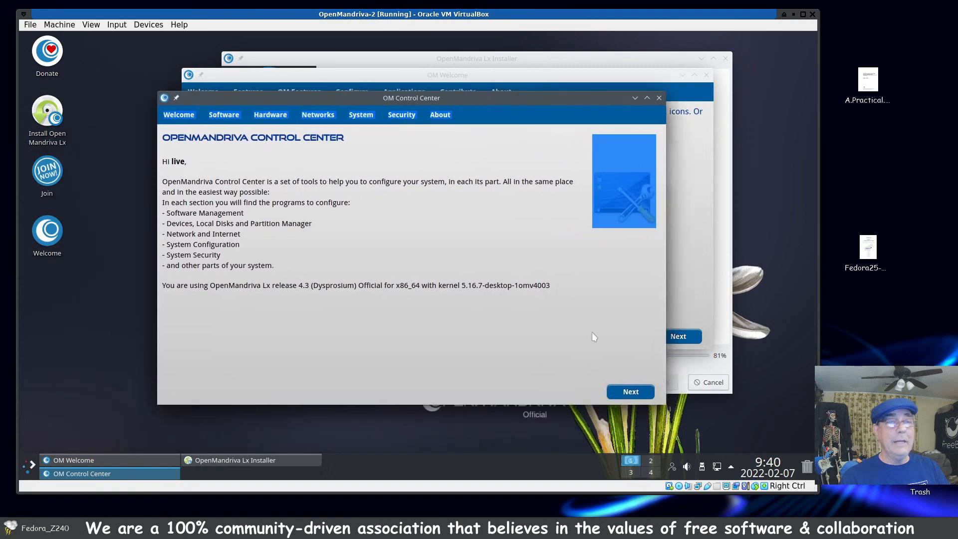
click(659, 99)
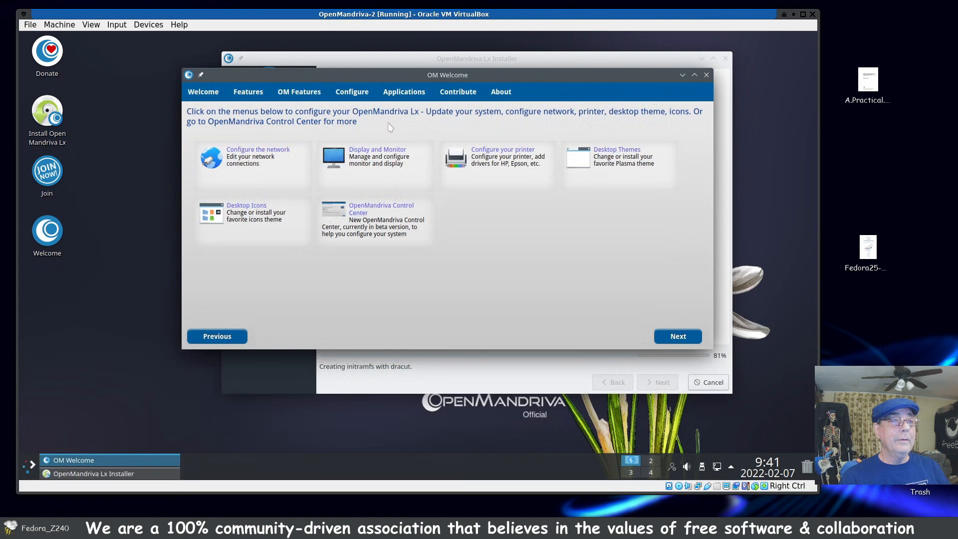
Step: Browse the extra applications offered in the Office, Graphics, Internet and Multimedia categories
click(403, 93)
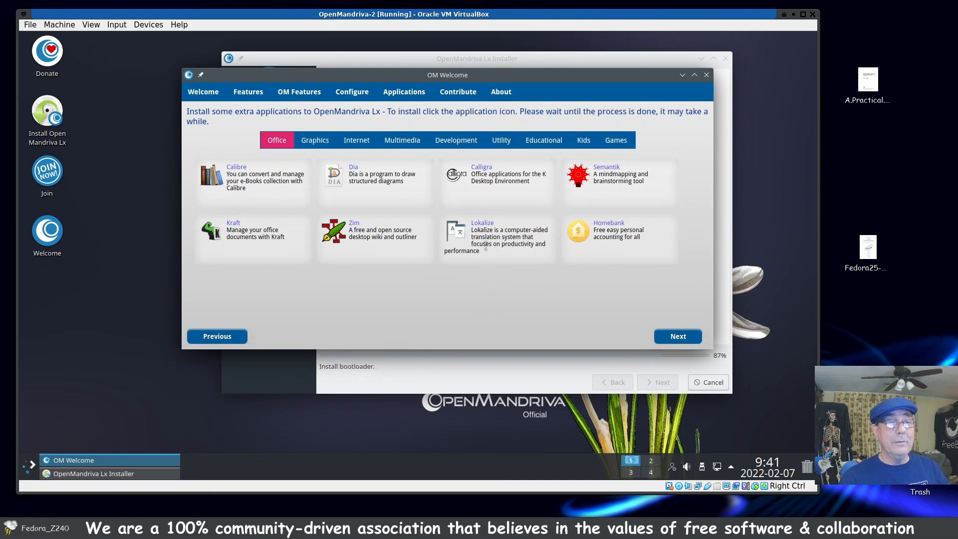
click(315, 141)
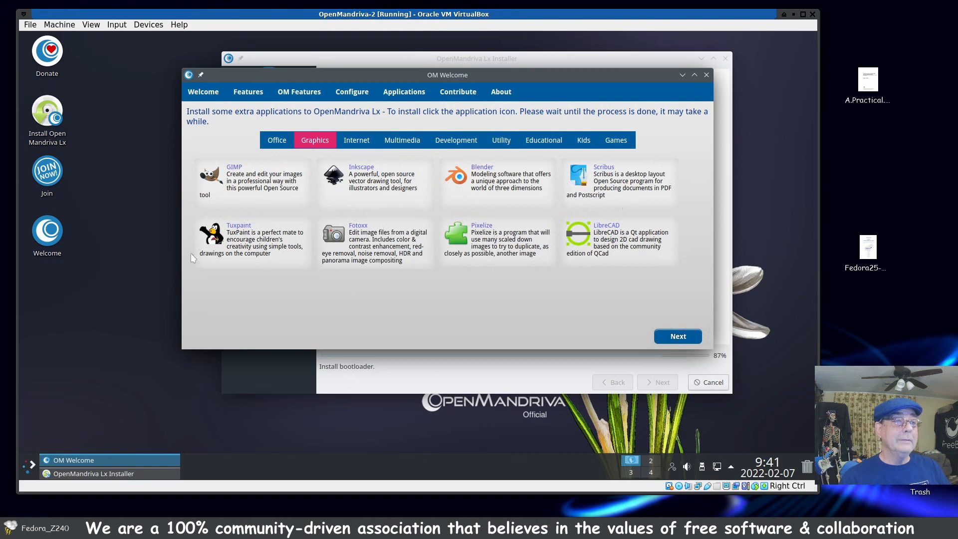
click(351, 142)
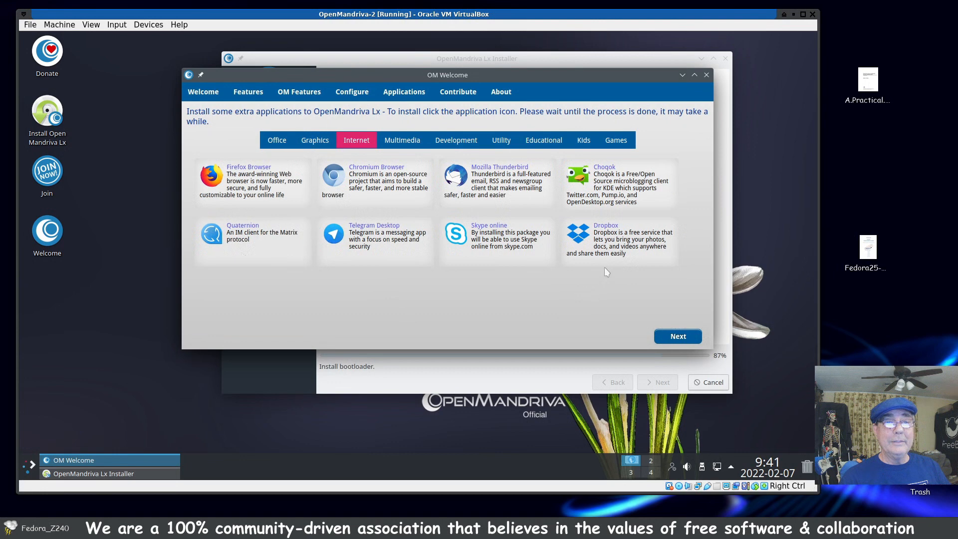
click(397, 142)
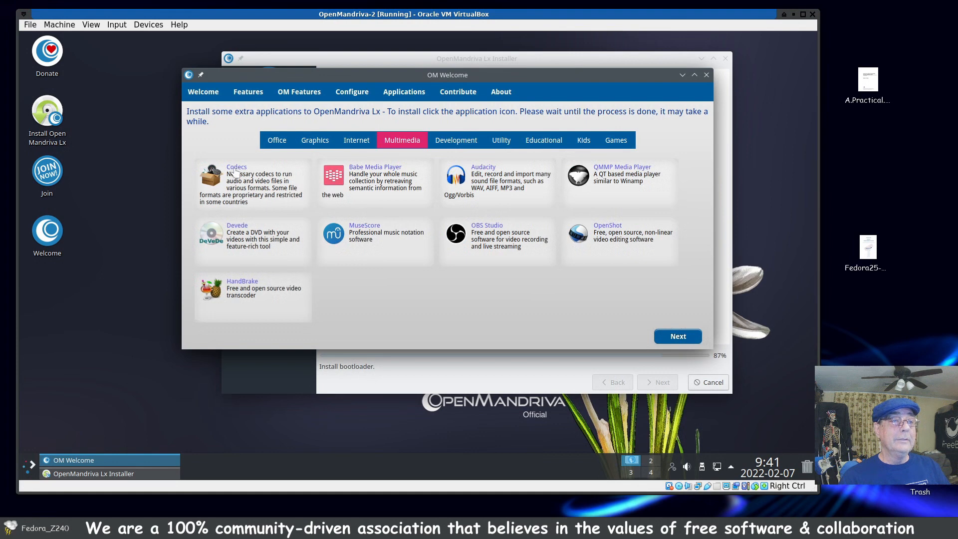
Step: Try to install Codecs from the Multimedia category, and close OM Welcome to get back to the installer
click(235, 171)
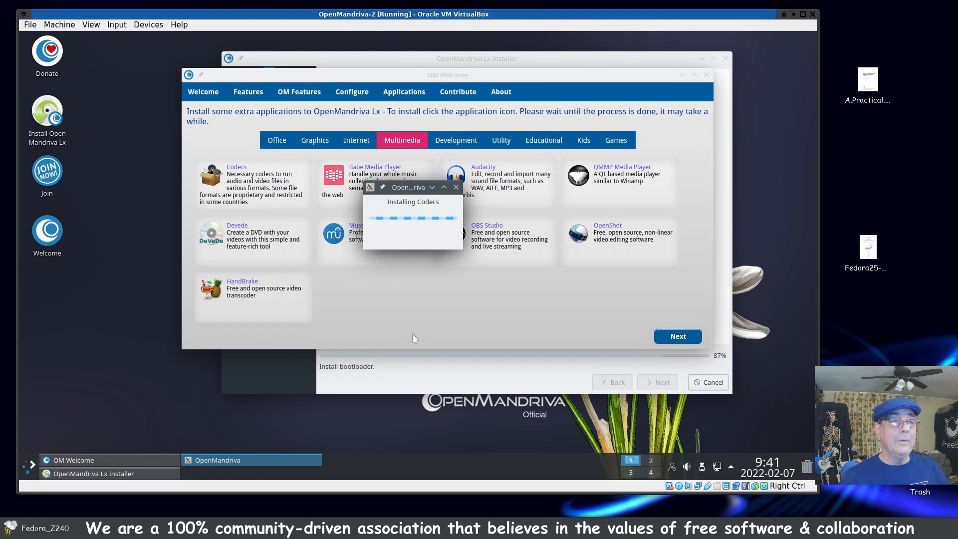
click(456, 188)
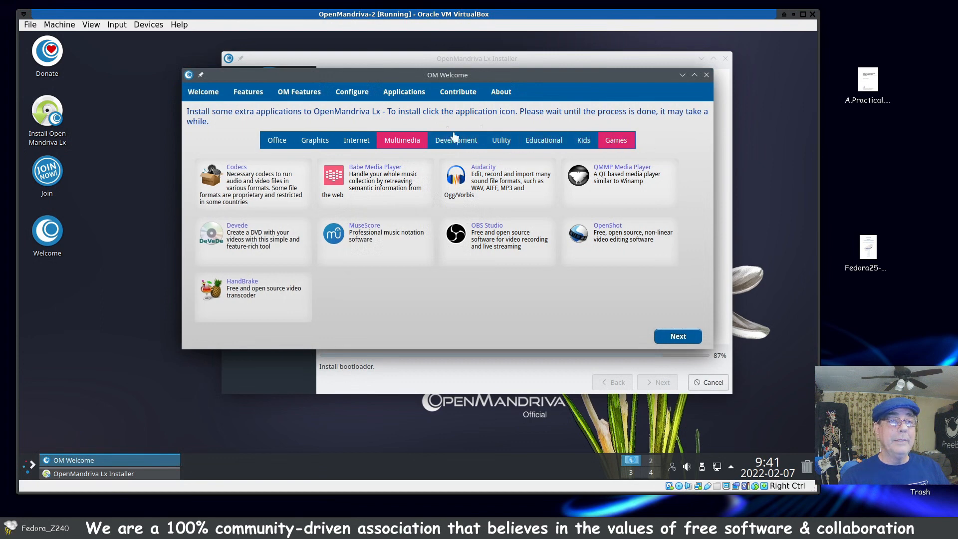
click(707, 75)
drag(551, 59, 488, 66)
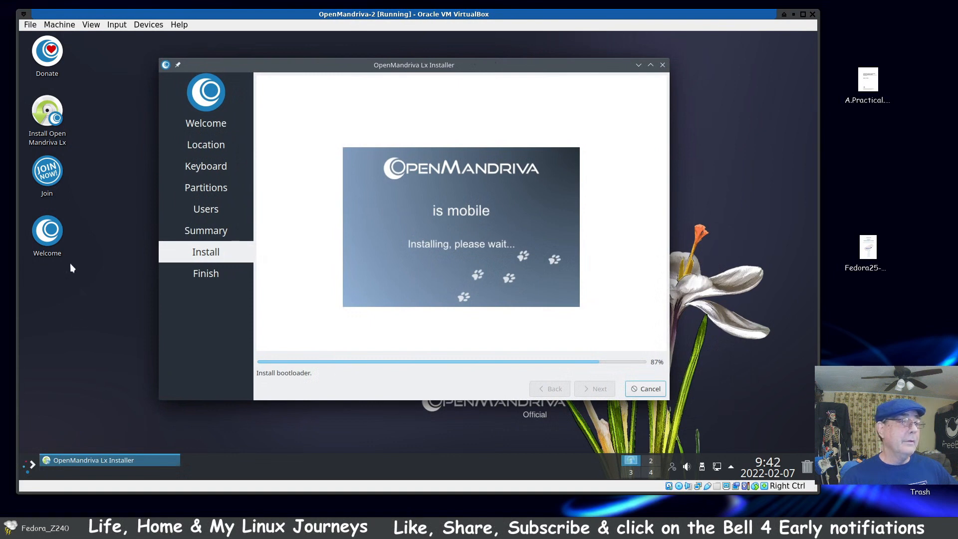
Step: Reopen OM Welcome, try again to install Codecs from the Multimedia applications, and close it
double_click(50, 234)
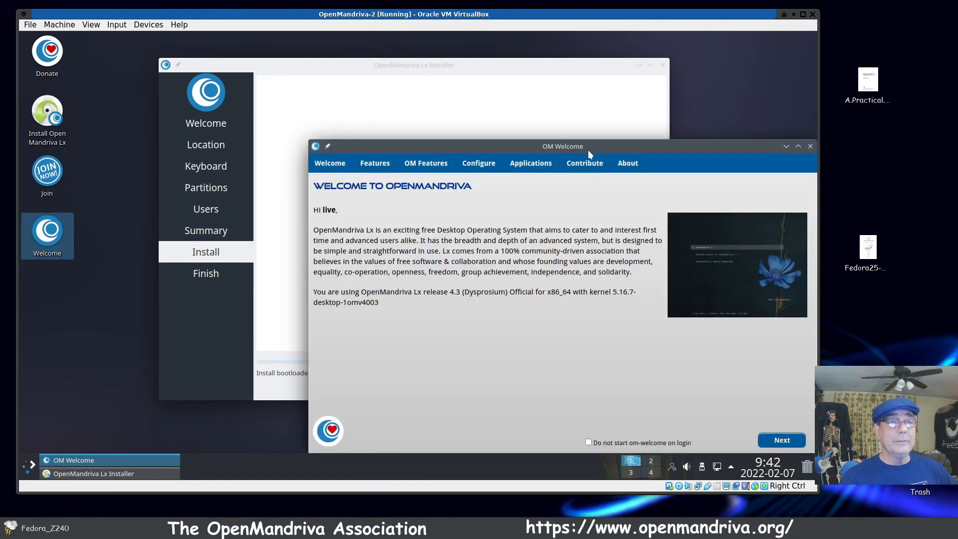
drag(577, 147, 423, 93)
click(376, 111)
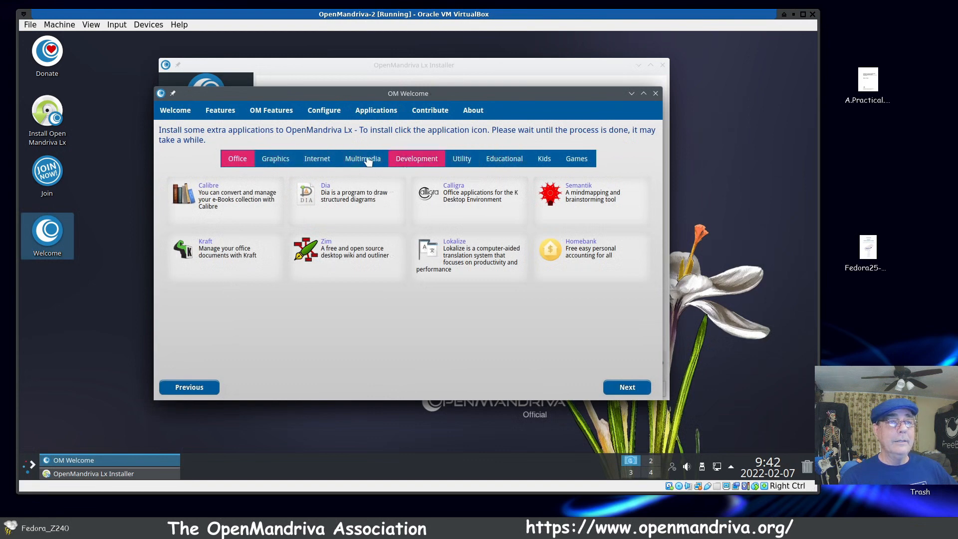
click(364, 159)
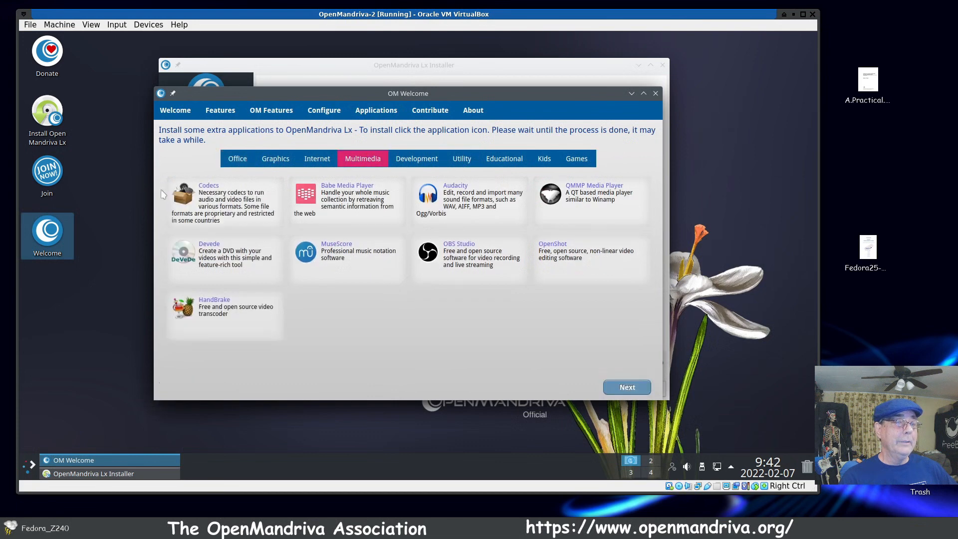
click(202, 188)
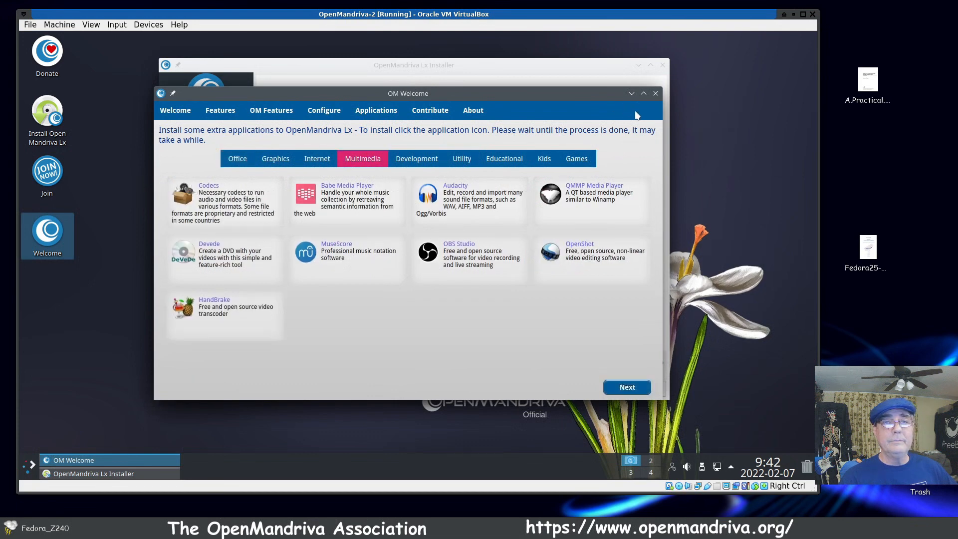
click(469, 241)
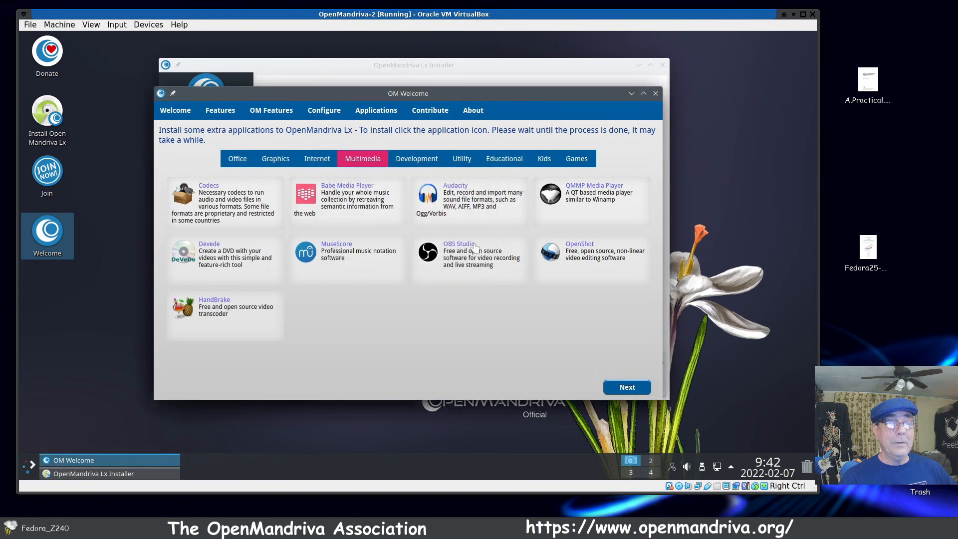
click(656, 93)
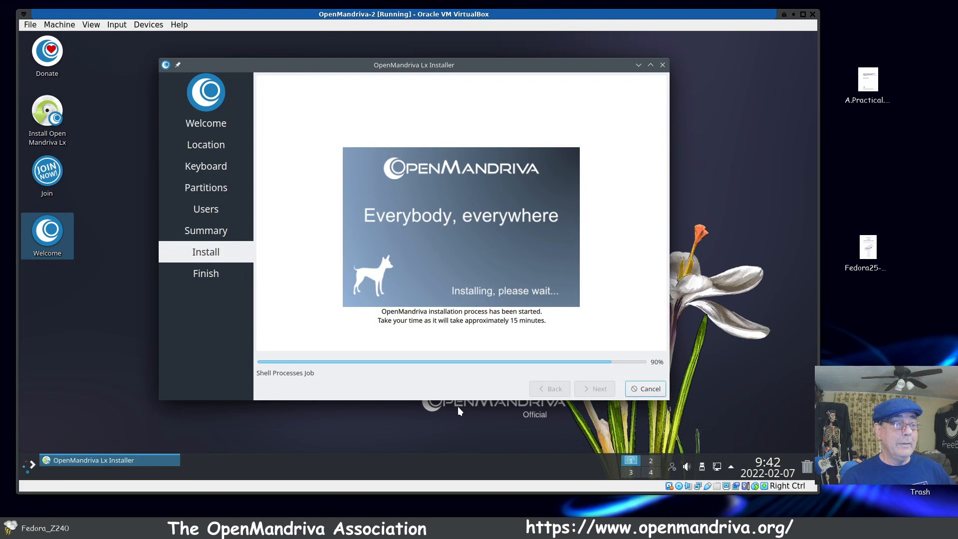
Step: Launch the KPatience card game from the Games category and start a Klondike game
click(28, 462)
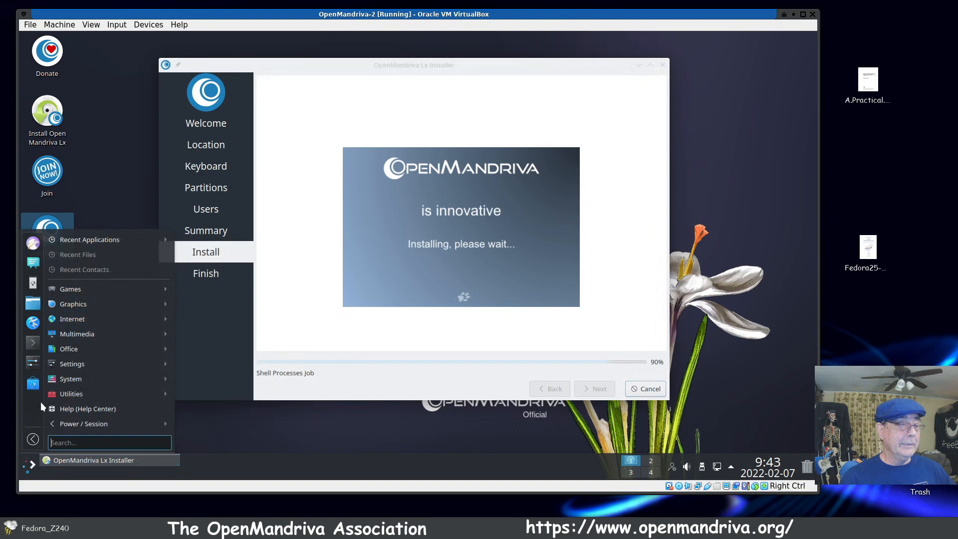
mouse_move(67, 356)
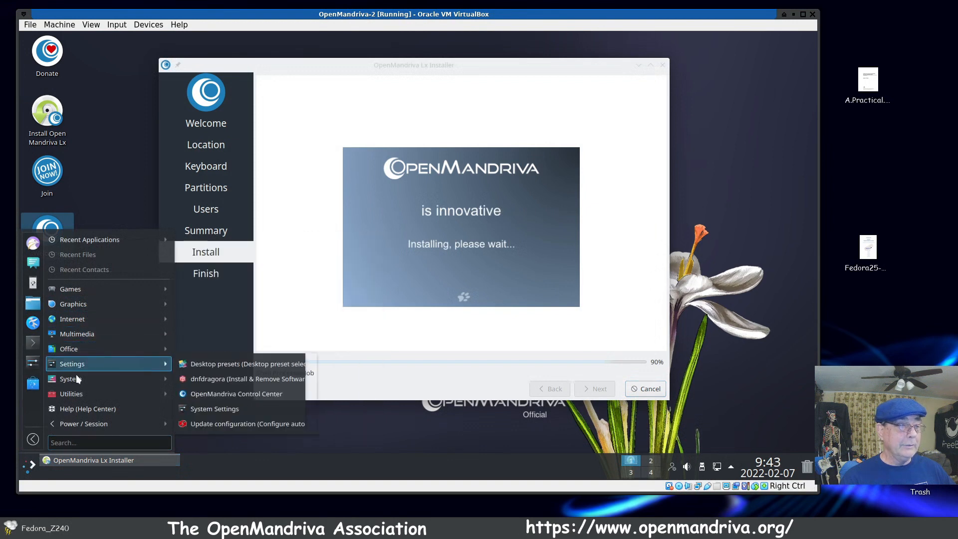
mouse_move(100, 288)
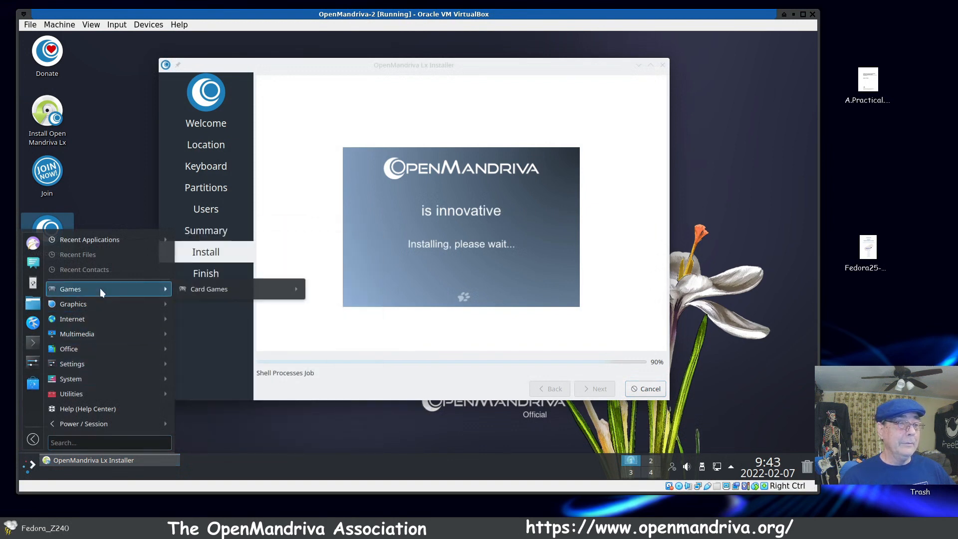
mouse_move(263, 289)
click(354, 289)
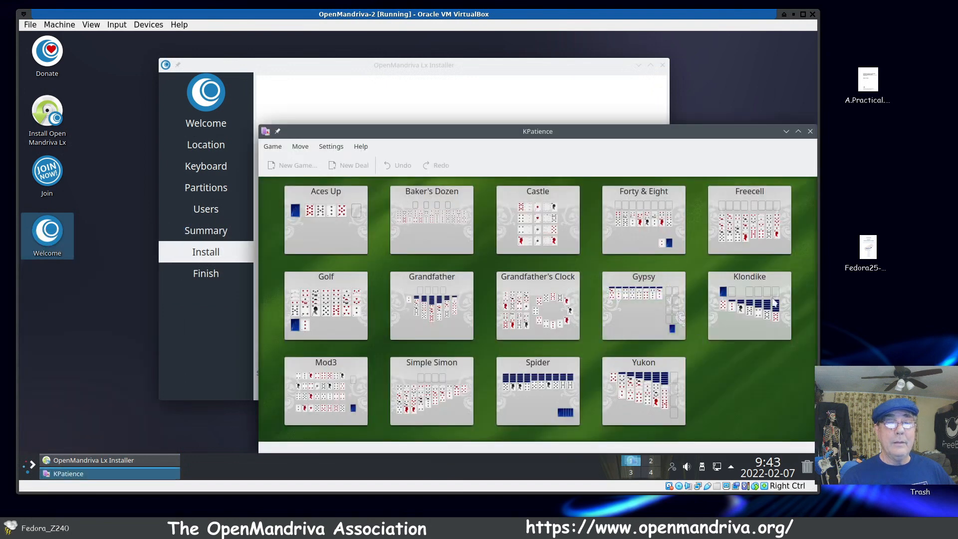
click(758, 306)
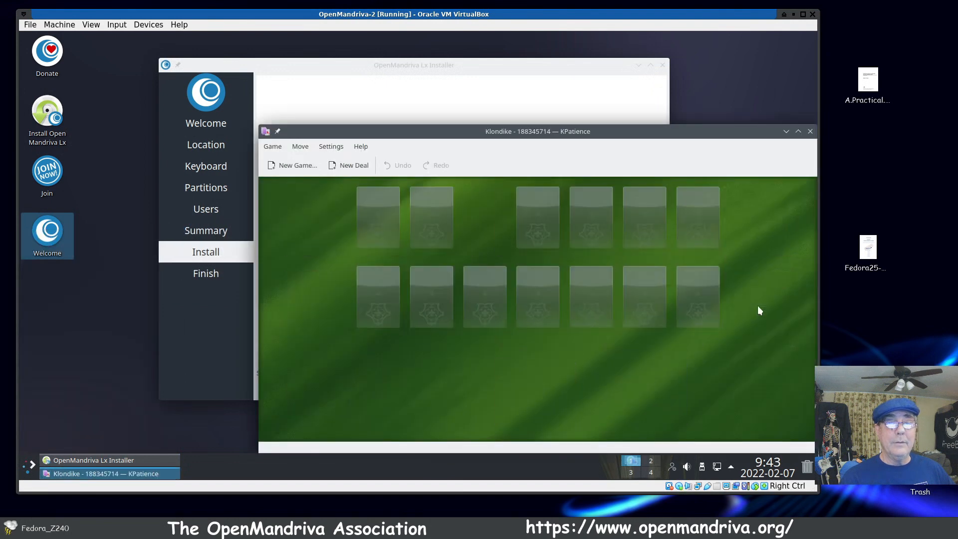
Step: Toggle the Play Sounds option in KPatience and move its window over the installer
click(323, 149)
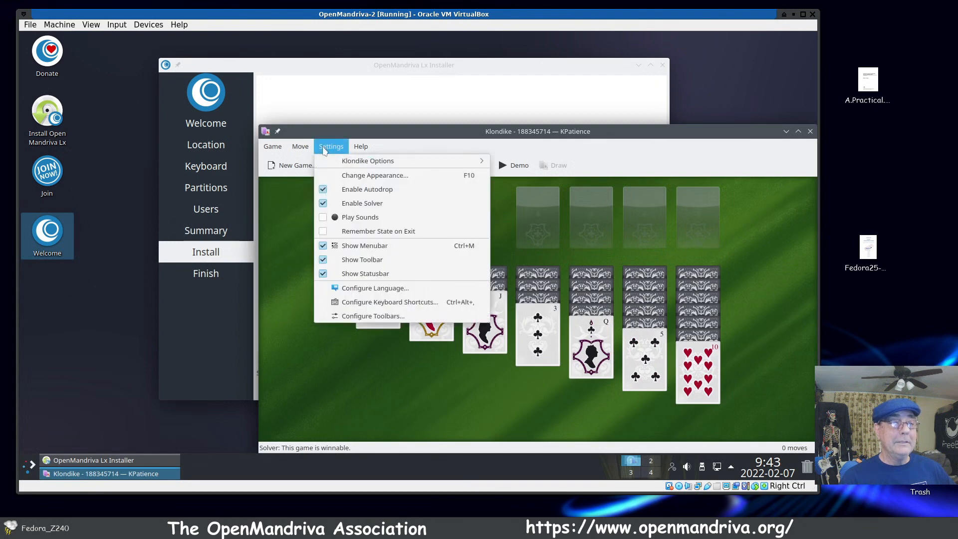
click(324, 219)
drag(502, 132, 327, 111)
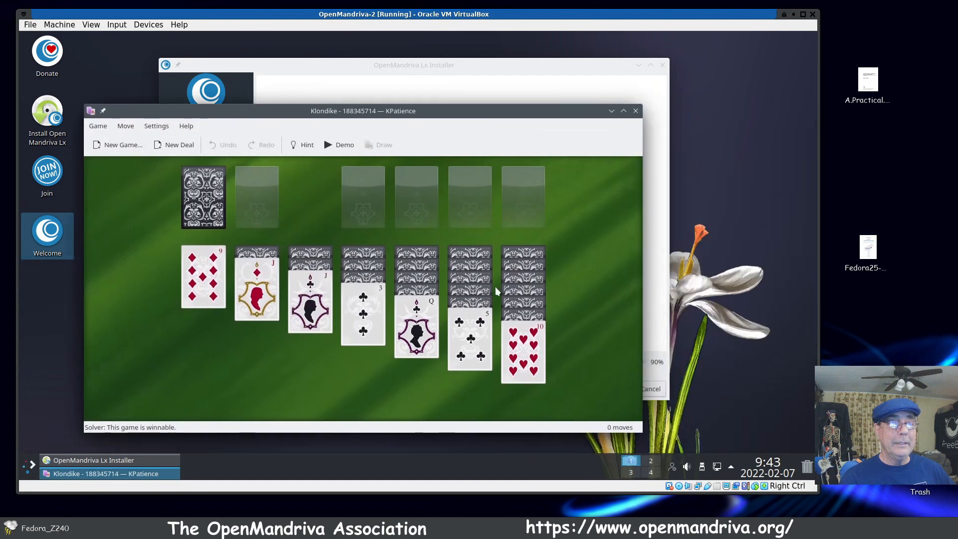
Step: Move the ten of hearts onto the black jack in the Klondike game, and close KPatience
drag(521, 355, 311, 360)
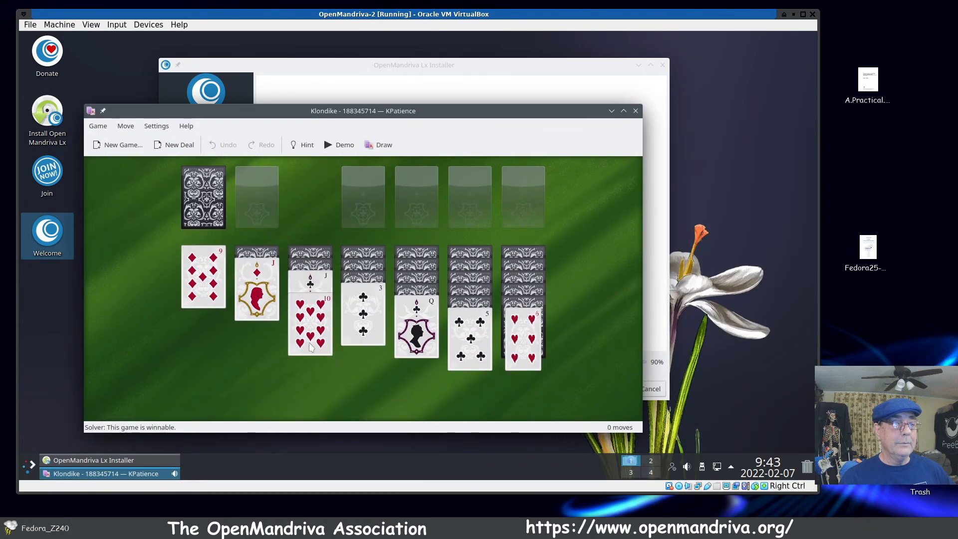
click(636, 111)
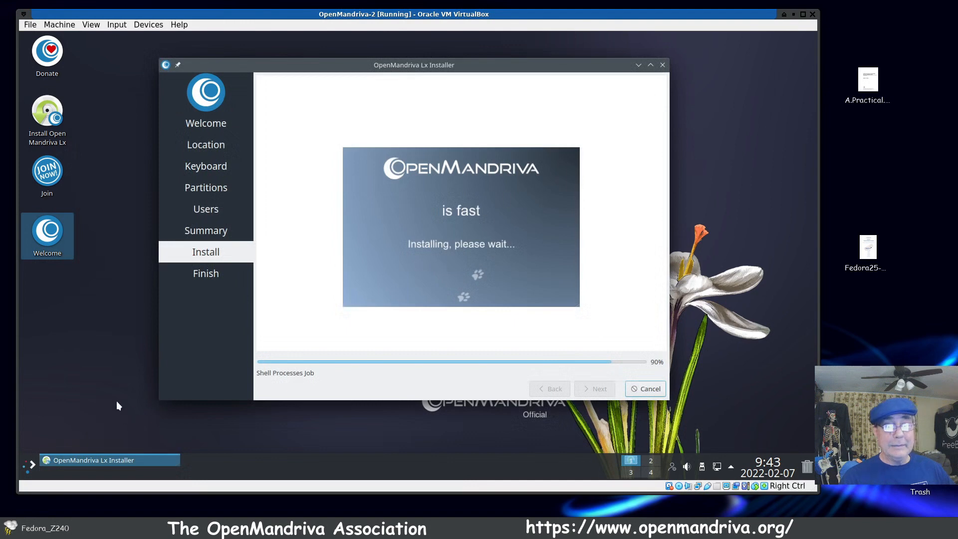
Step: Review the bundled Graphics, Internet and Multimedia applications, and launch Kwave Sound Editor
click(28, 465)
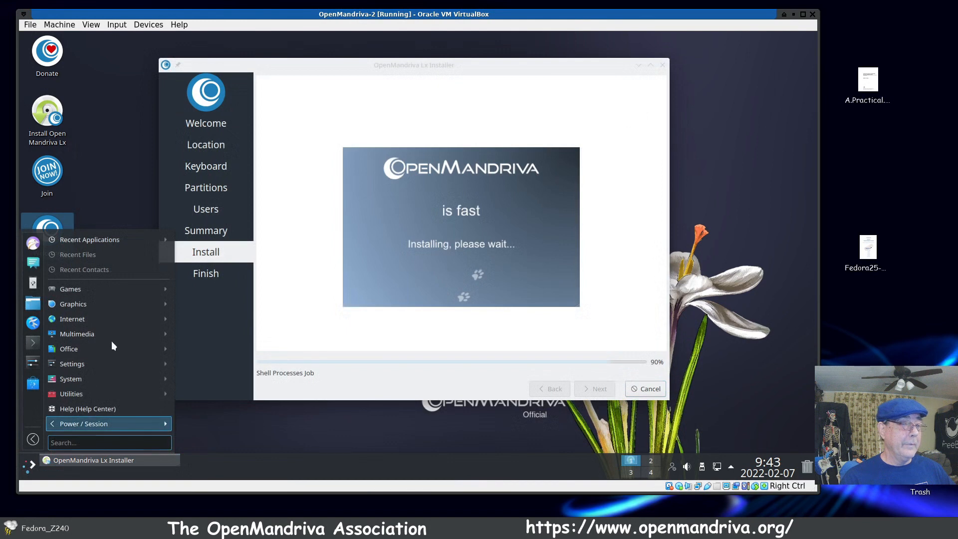
mouse_move(109, 301)
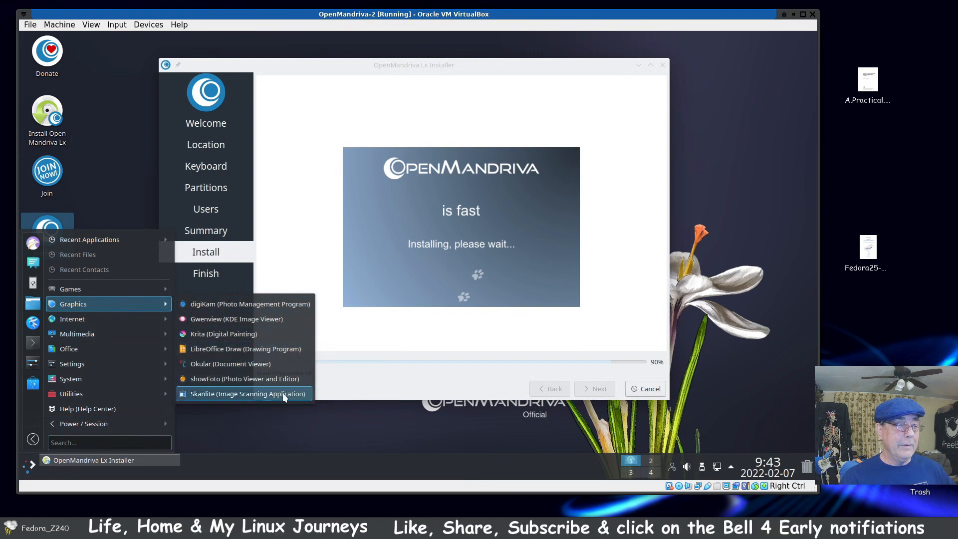
mouse_move(136, 323)
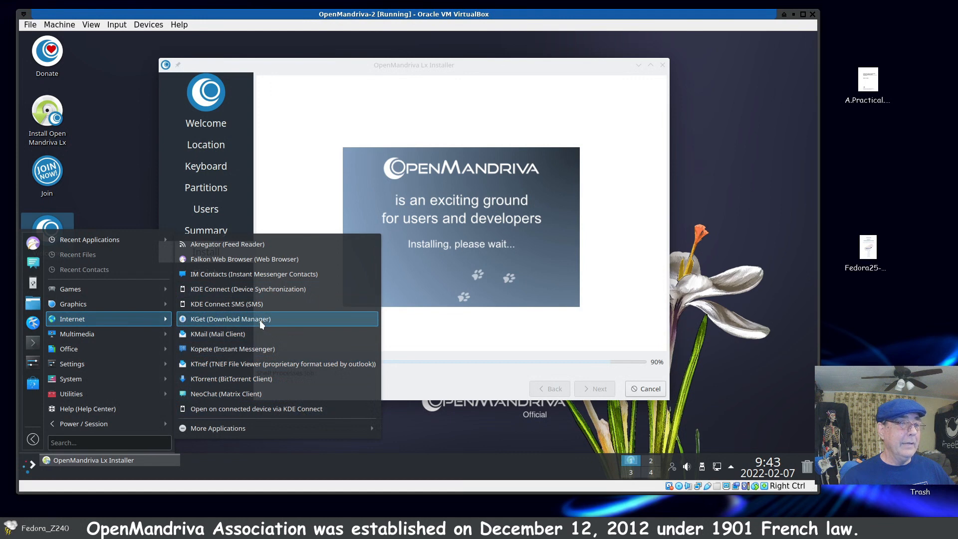
mouse_move(129, 340)
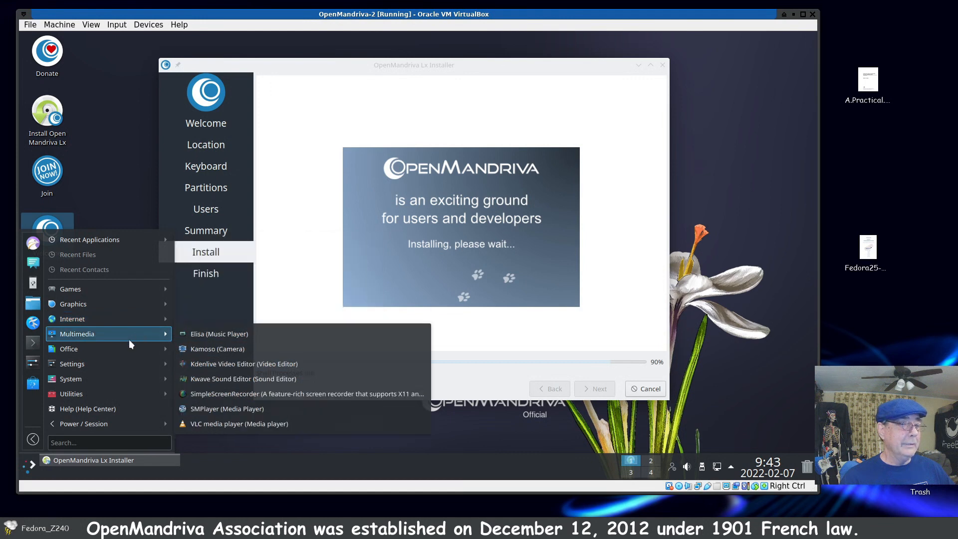
click(265, 379)
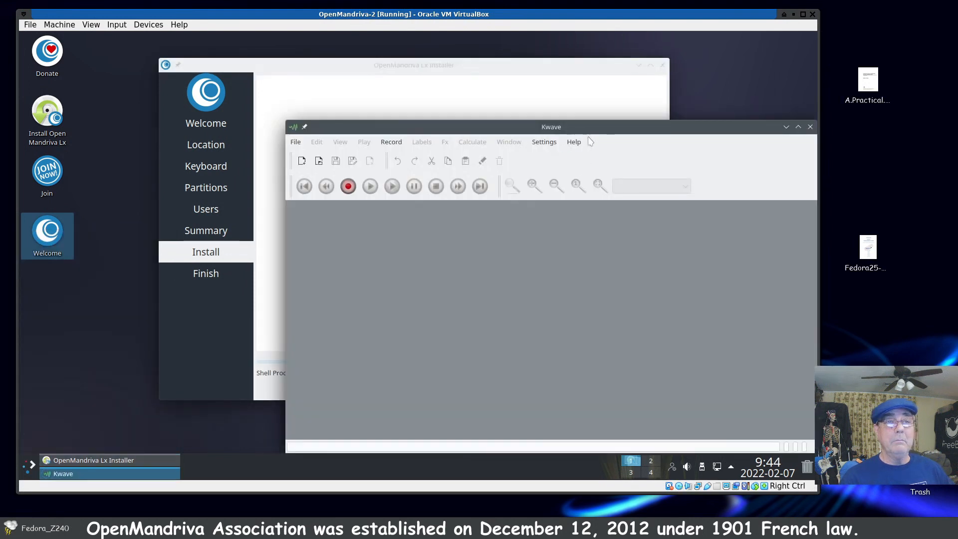
Step: Move the Kwave window over the installer, look at its file-opening dialog without choosing a file, and close Kwave
drag(514, 121, 334, 96)
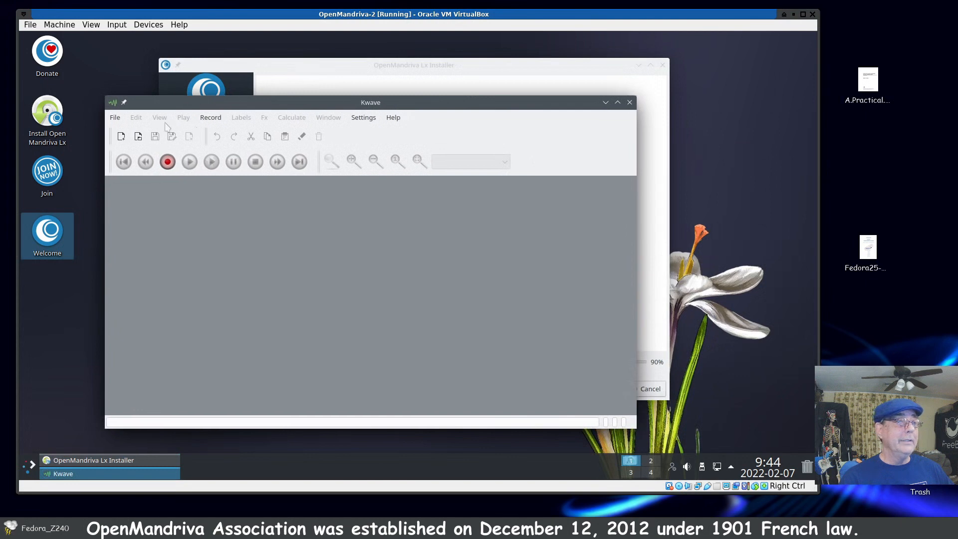
click(115, 118)
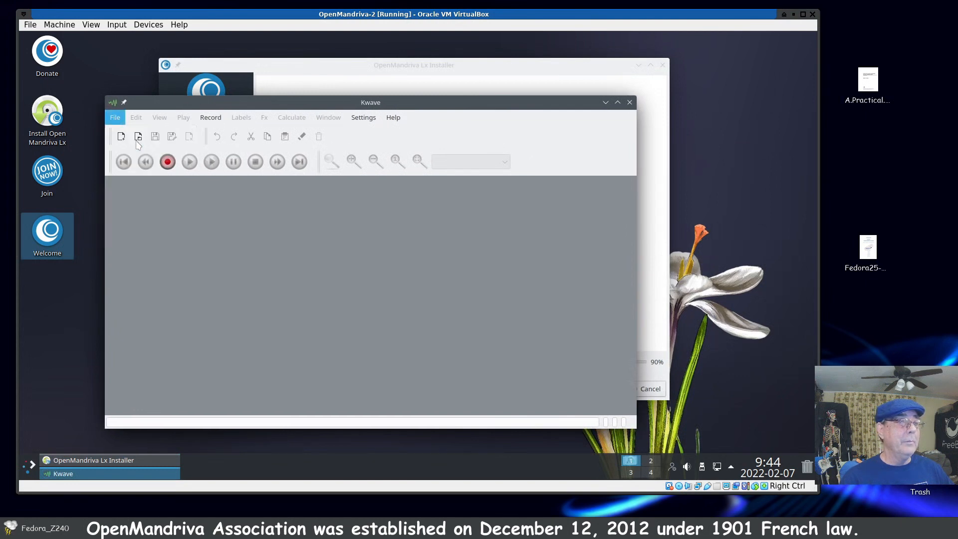
click(138, 145)
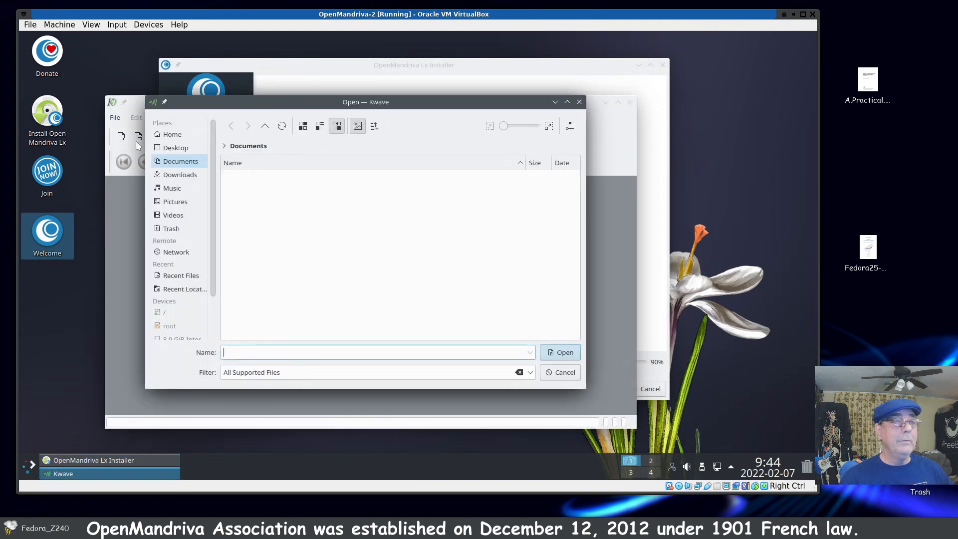
click(564, 373)
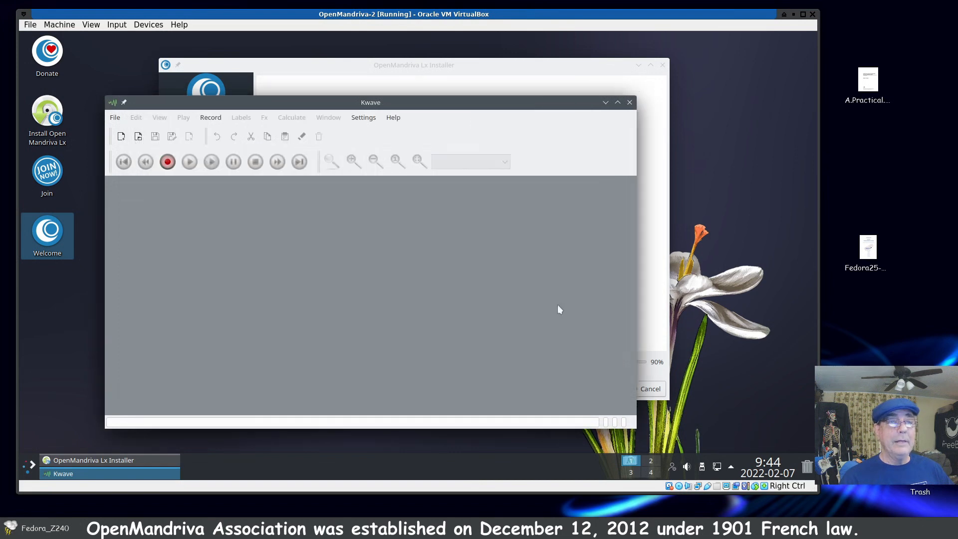
click(630, 103)
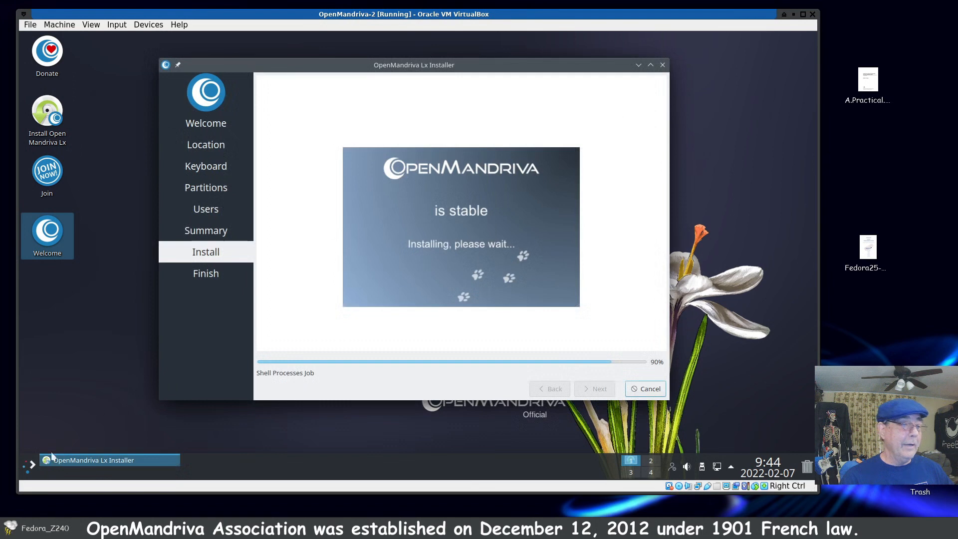
Step: Review the Office, Settings and System applications, and examine the system details in Info Center before closing it
click(32, 467)
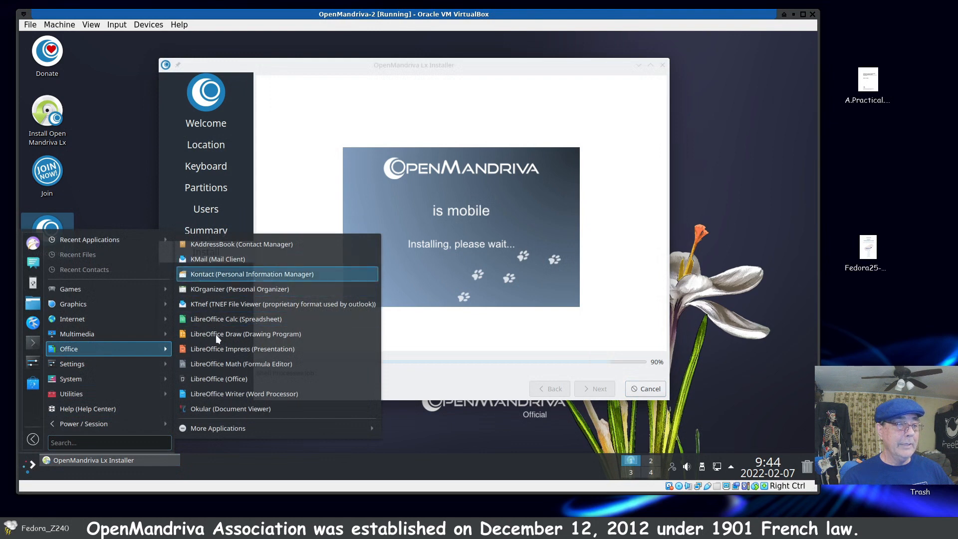
mouse_move(111, 368)
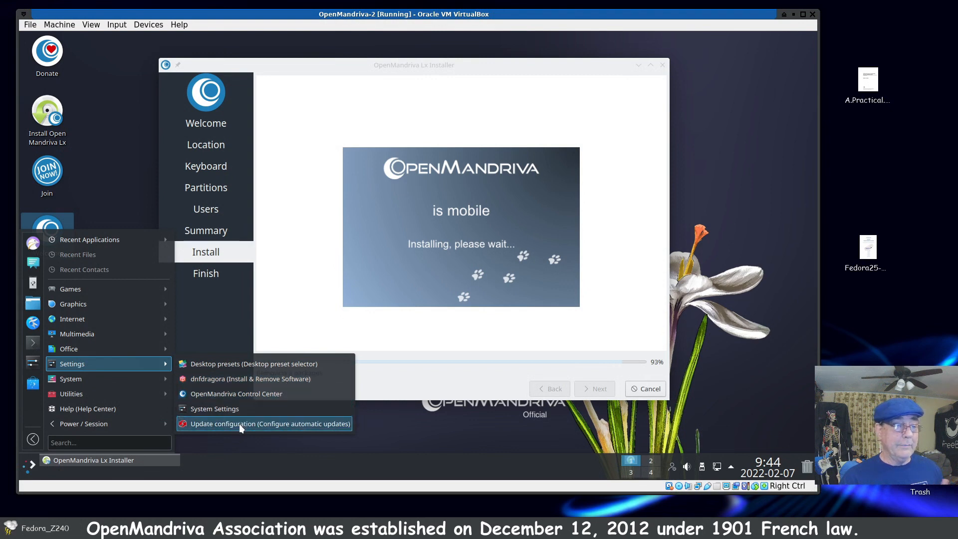
mouse_move(133, 384)
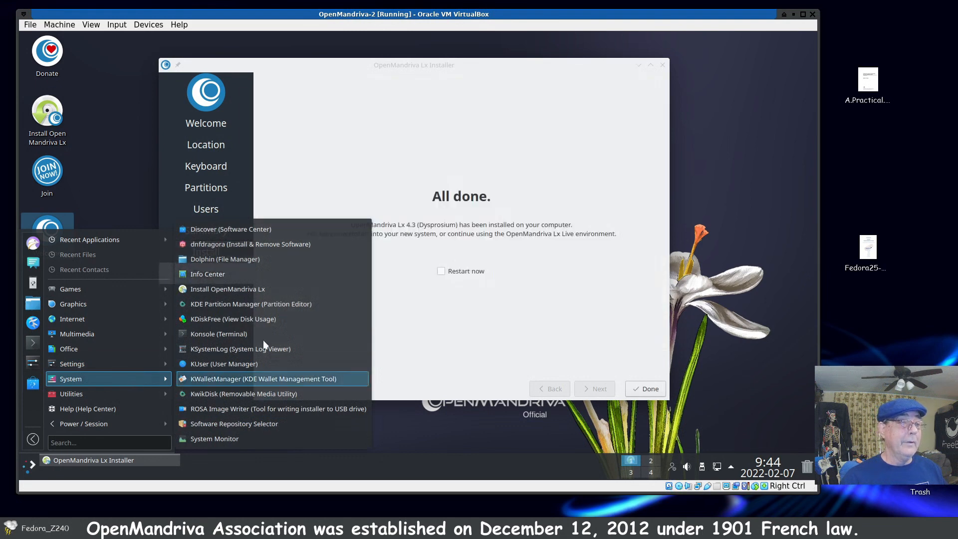
click(240, 276)
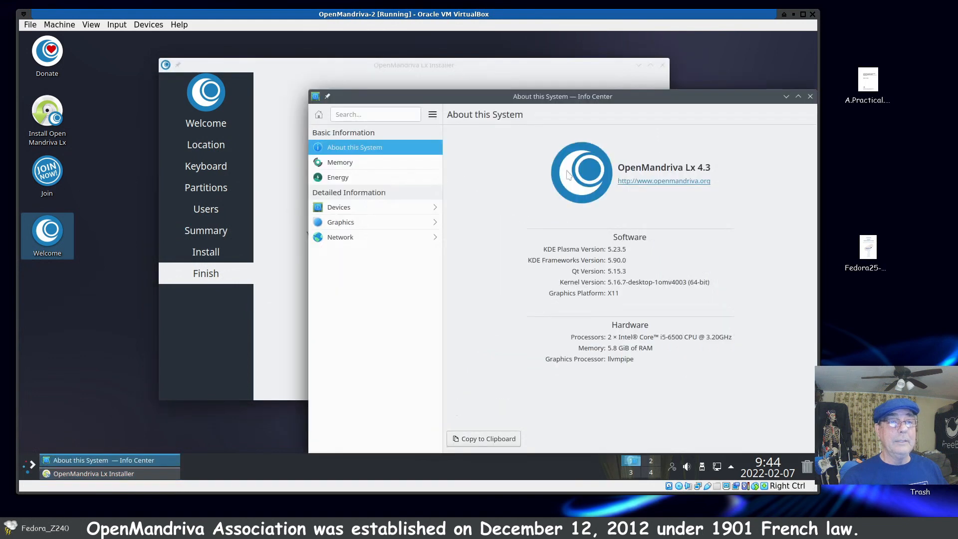
drag(584, 99, 421, 81)
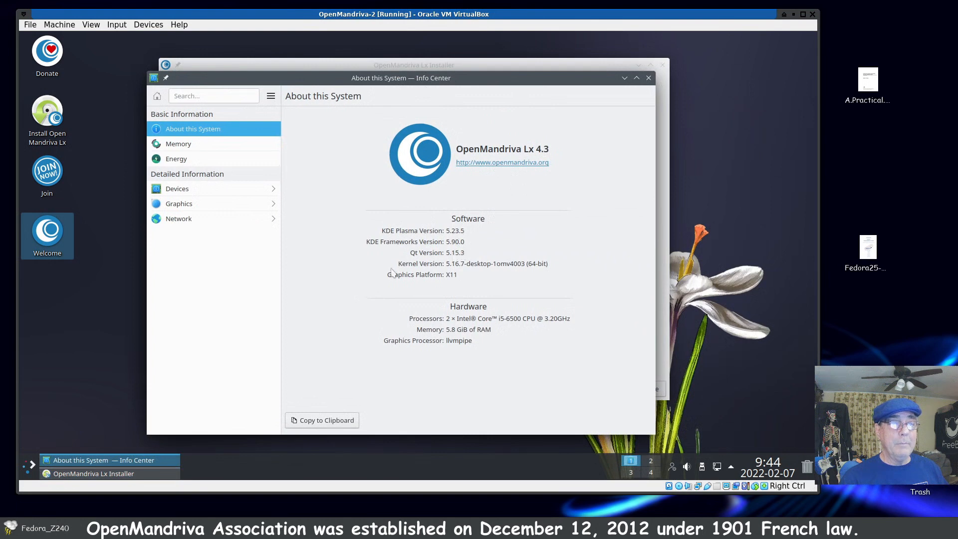
click(649, 78)
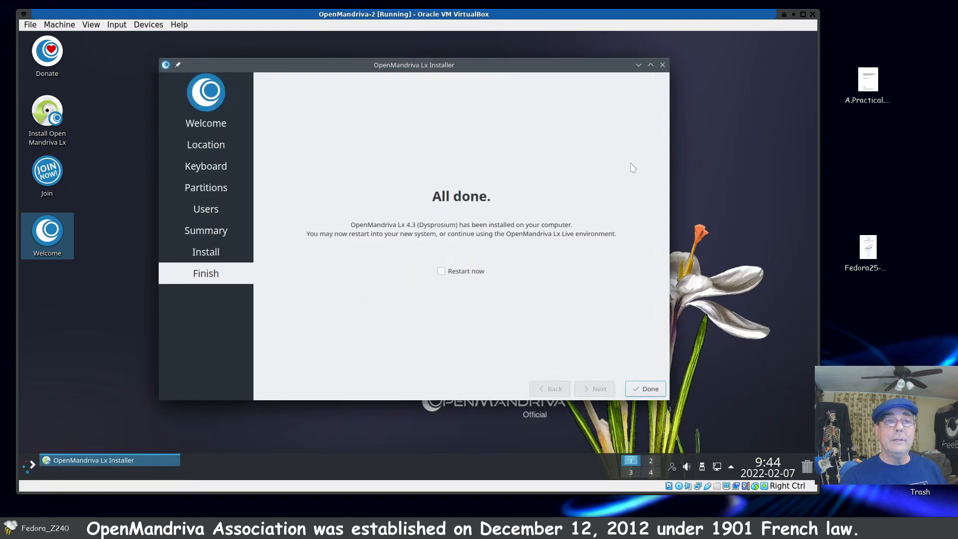
Step: Finish the OpenMandriva Lx installer without an immediate restart, and shut down the live session
click(650, 389)
click(31, 466)
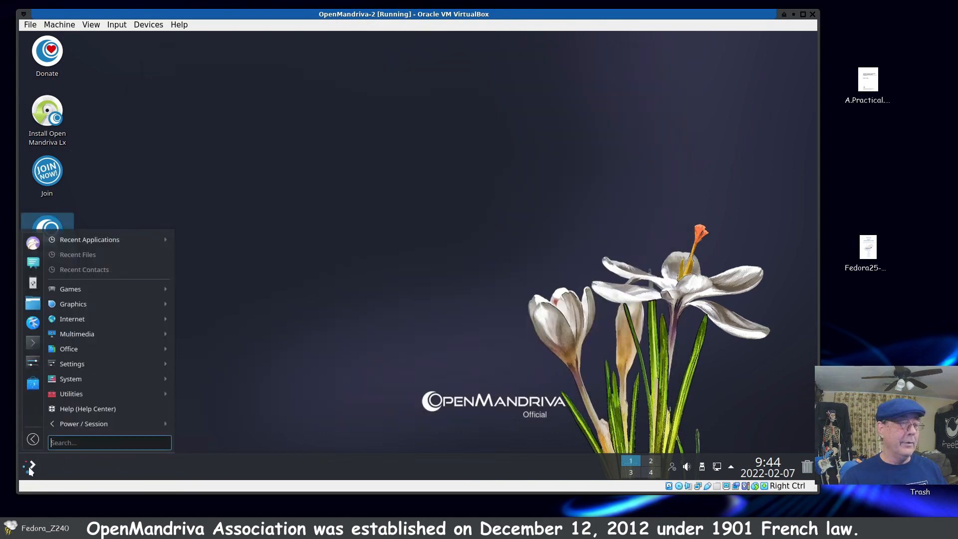
click(33, 439)
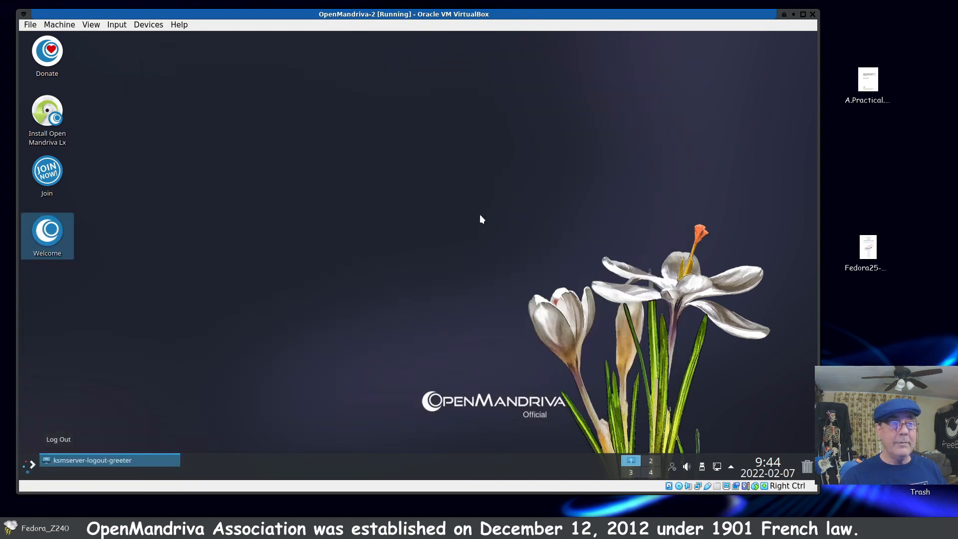
click(444, 297)
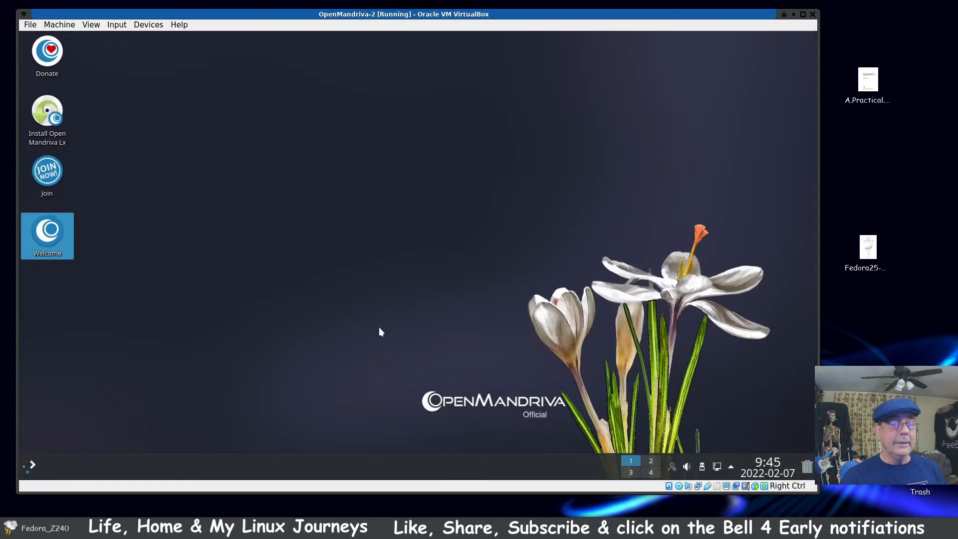
Step: Remove the OpenMandrivaLx.4.3-plasma.x86_64.iso disk from the OpenMandriva-2 optical drive in VirtualBox Manager
click(310, 528)
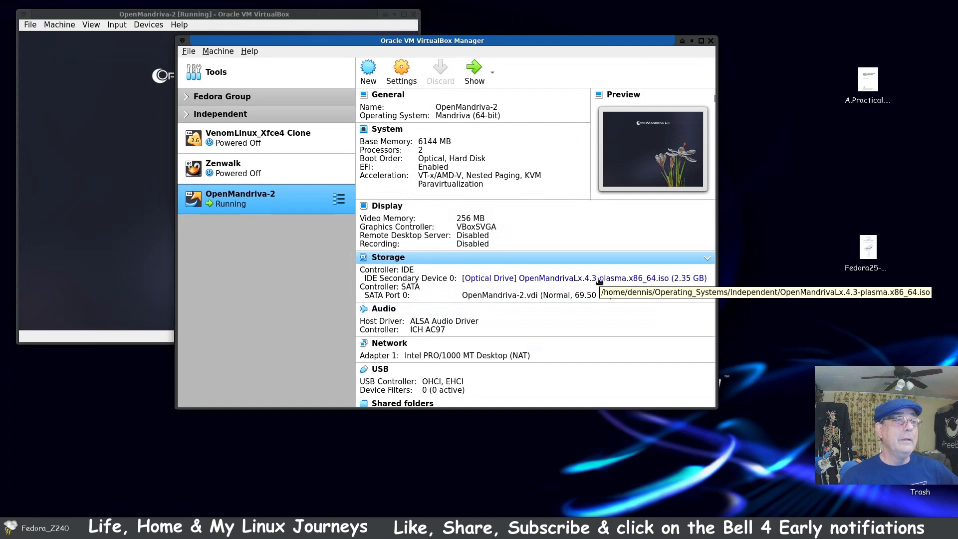
click(604, 272)
click(609, 315)
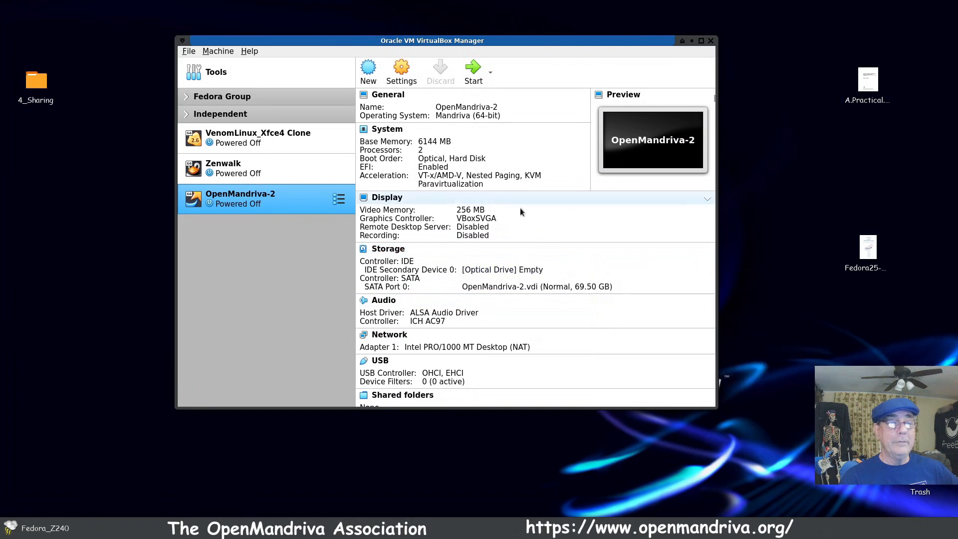
Step: Disable the status bar in the User Interface settings of the OpenMandriva-2 virtual machine
click(402, 72)
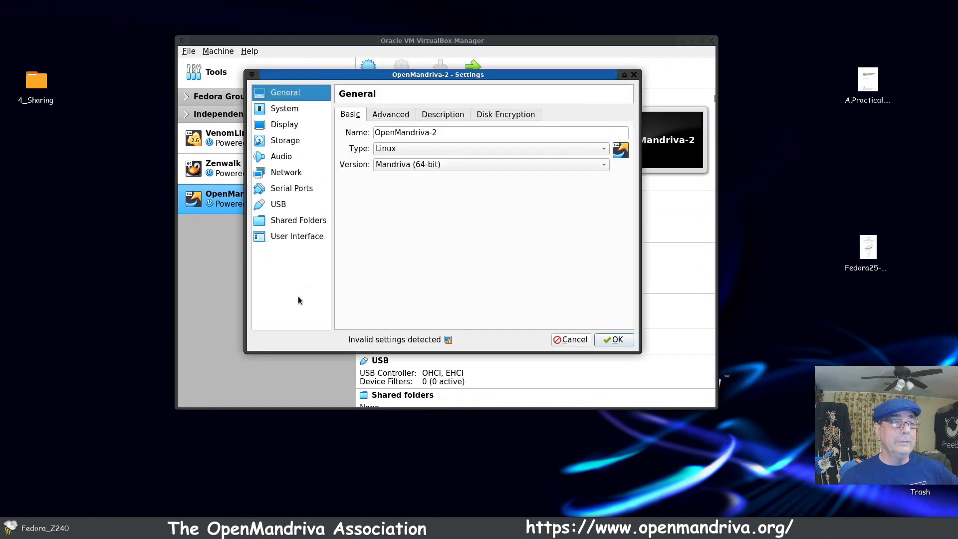
click(289, 237)
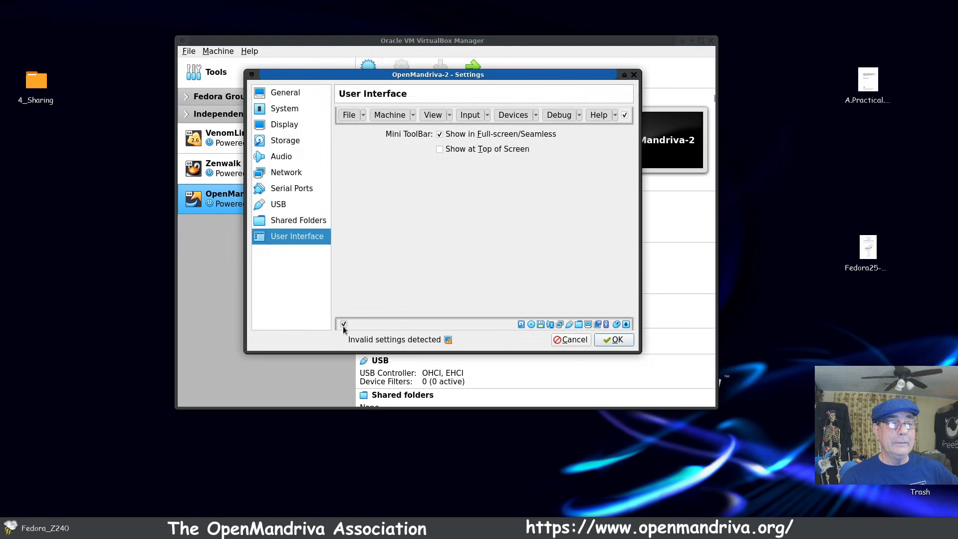
click(616, 341)
Step: Start the OpenMandriva-2 virtual machine with the OpenMandriva Lx boot entry, and keep VirtualBox Manager minimized
click(473, 74)
click(692, 40)
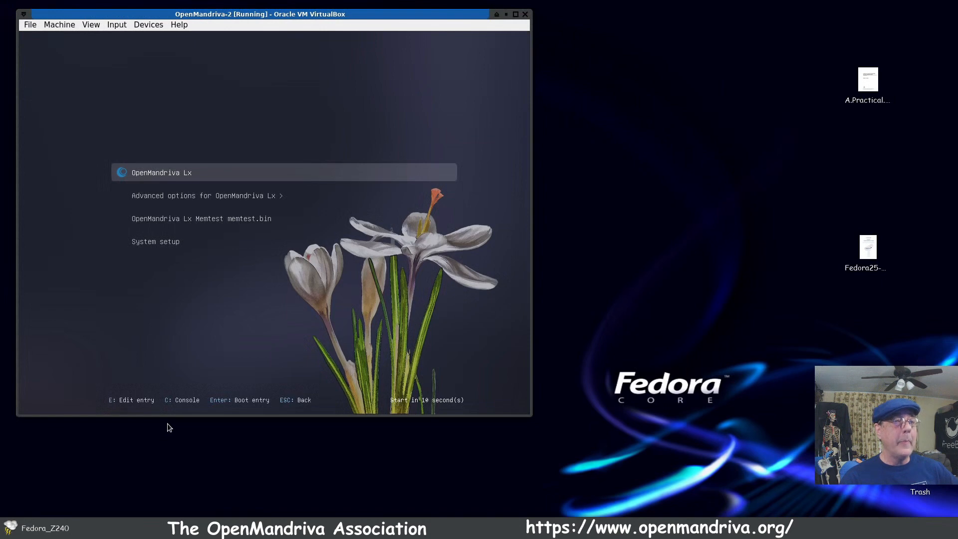
key(Return)
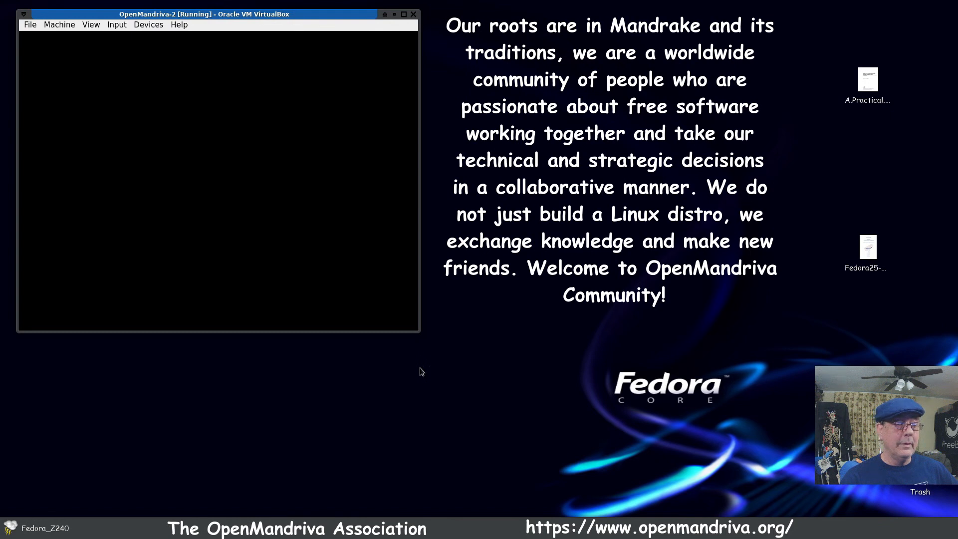
click(499, 528)
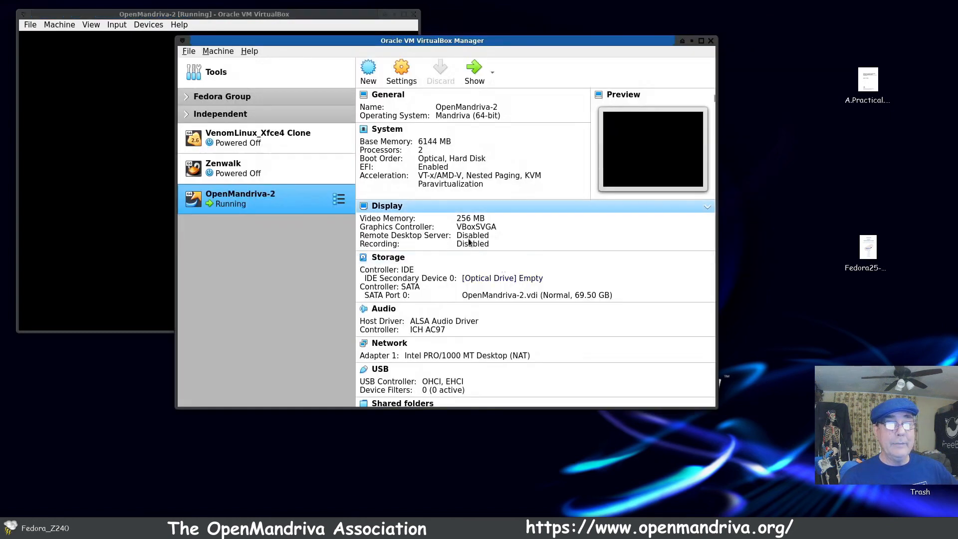
click(692, 41)
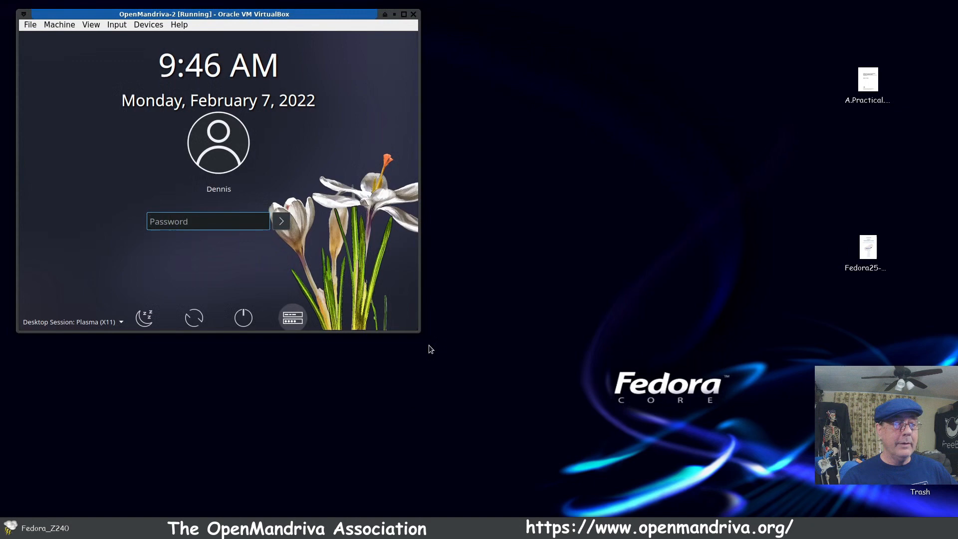
Step: Log in to the Plasma (Wayland) session with the account password, and switch the virtual machine to full screen
drag(420, 332, 590, 444)
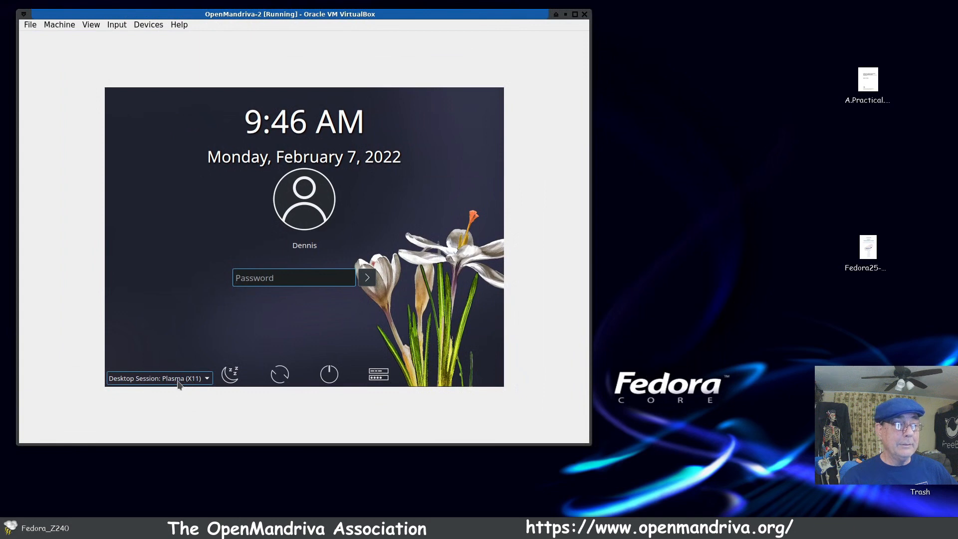
click(207, 379)
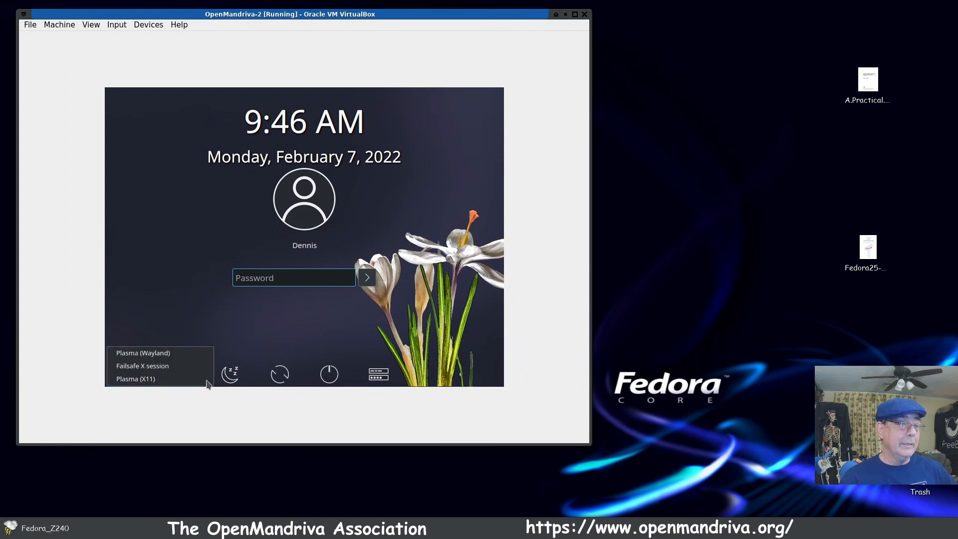
click(197, 353)
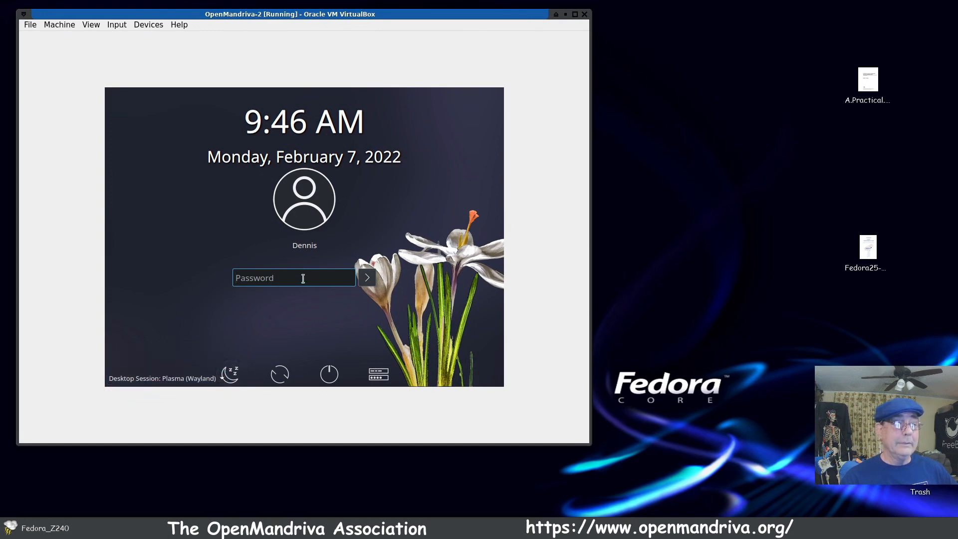
text(****)
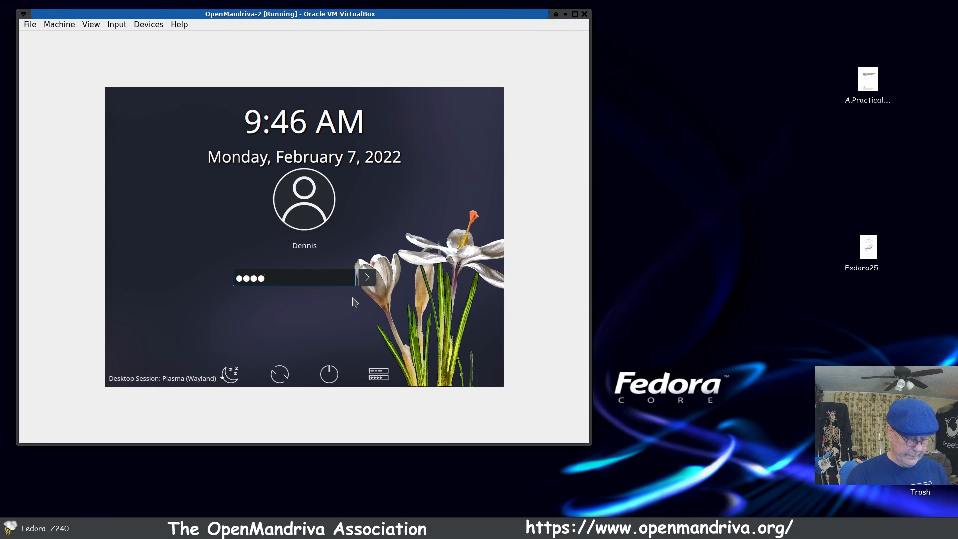
key(Return)
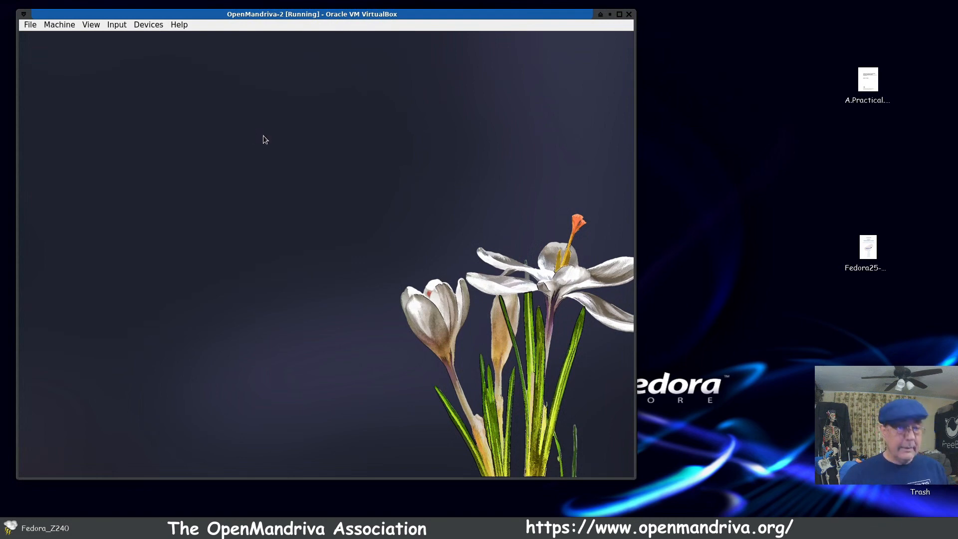
key(ctrl+f)
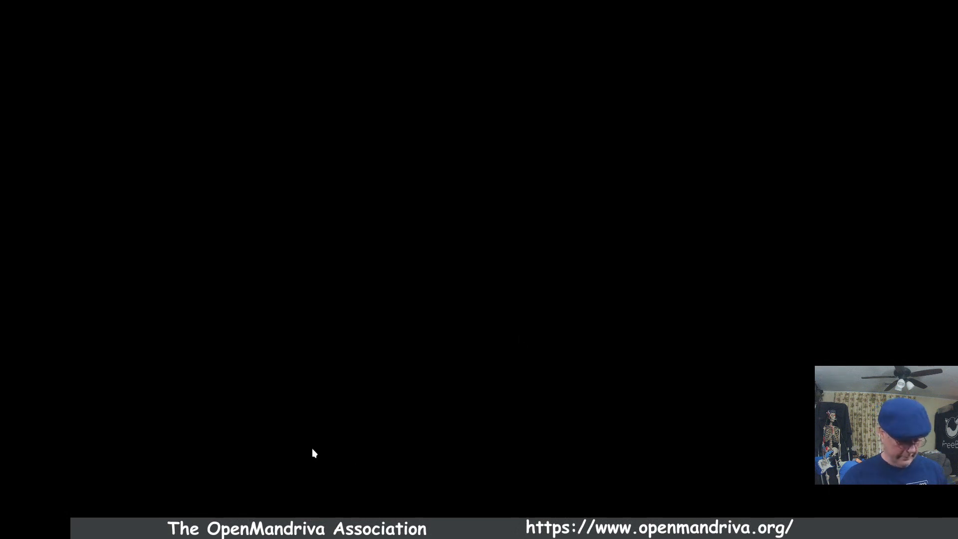
Step: Leave full-screen mode, enlarge the OpenMandriva-2 virtual machine window, and move OM Welcome to the middle of the guest desktop
key(ctrl+f)
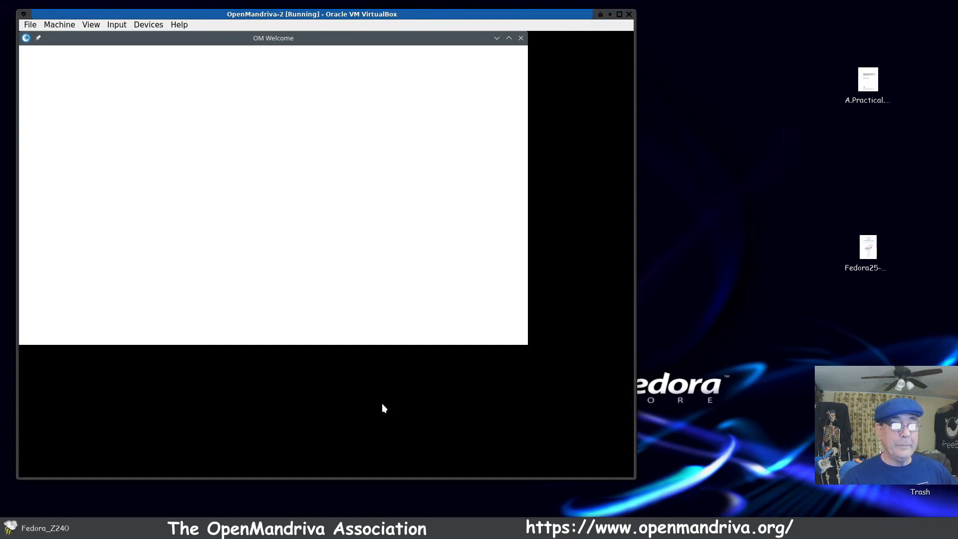
drag(637, 480, 794, 516)
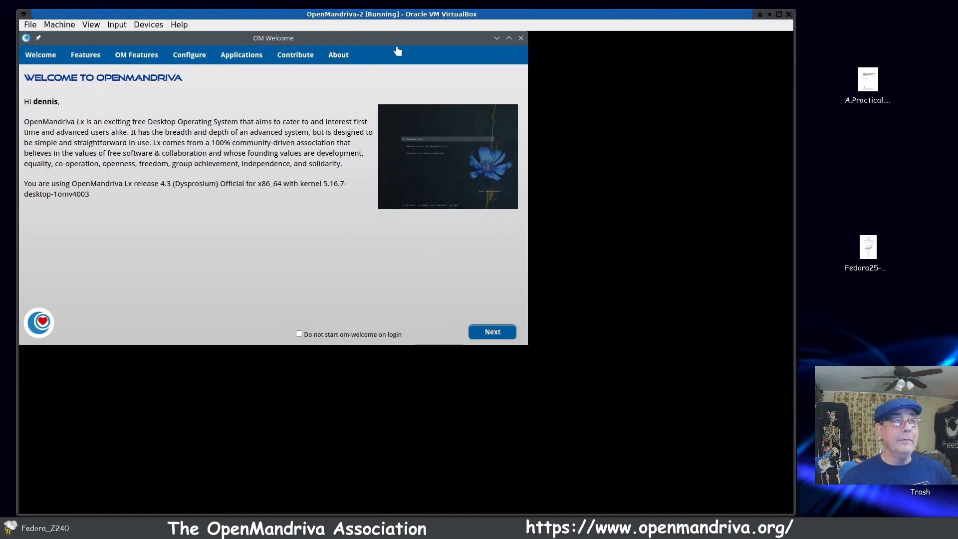
drag(397, 39, 552, 87)
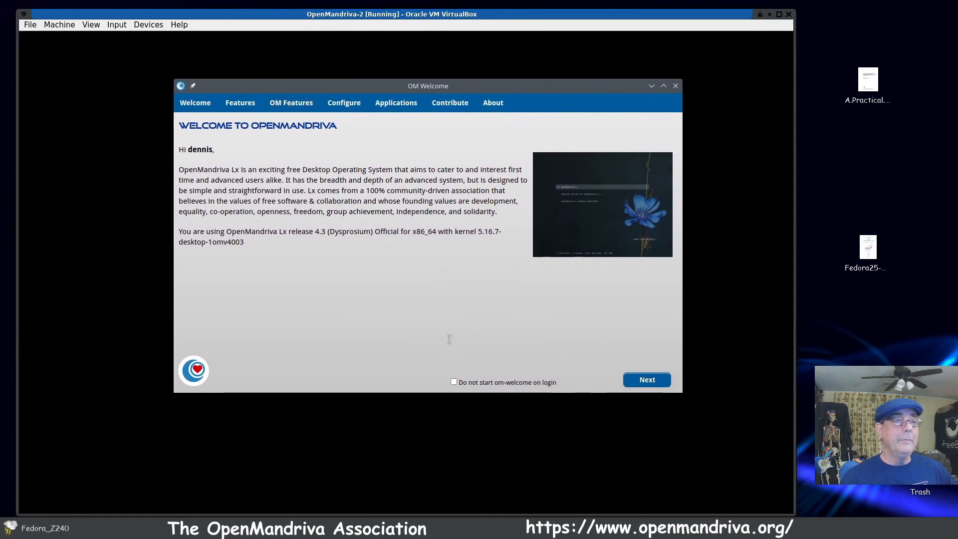
Step: View the Configure and Applications pages of OM Welcome, dismiss the Wired connection 1 notification, and reposition the OM Welcome window slightly
click(344, 102)
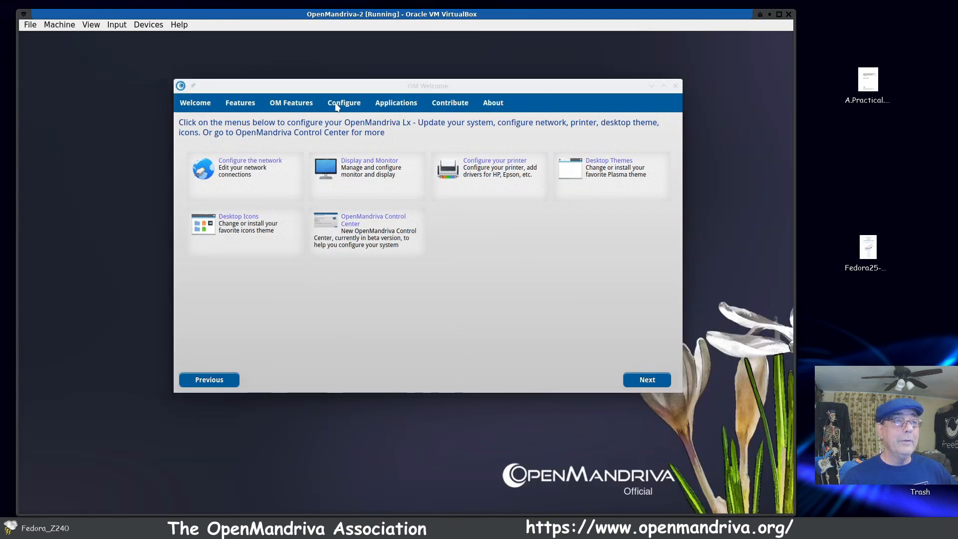
click(400, 103)
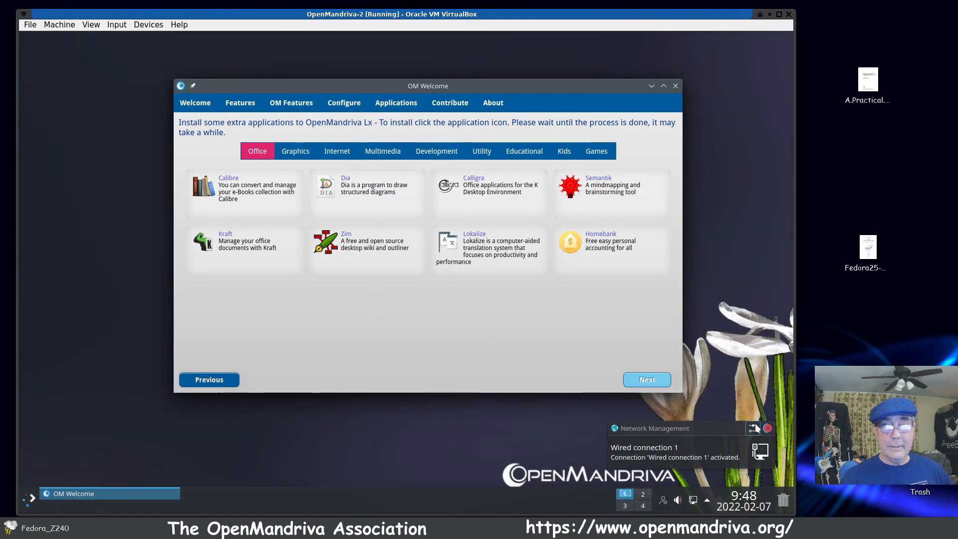
click(767, 429)
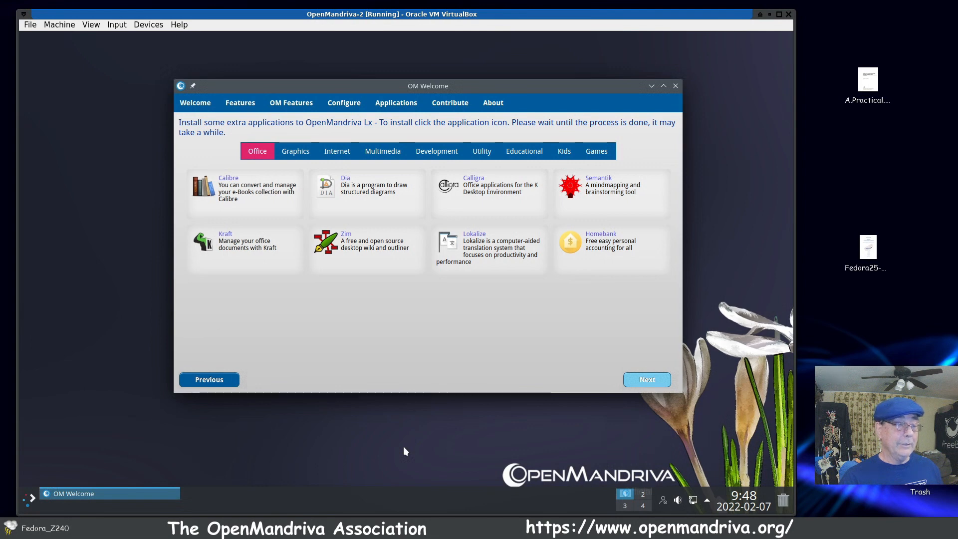
mouse_move(526, 88)
mouse_down()
mouse_move(504, 93)
mouse_move(357, 209)
mouse_move(488, 145)
mouse_move(513, 95)
mouse_up()
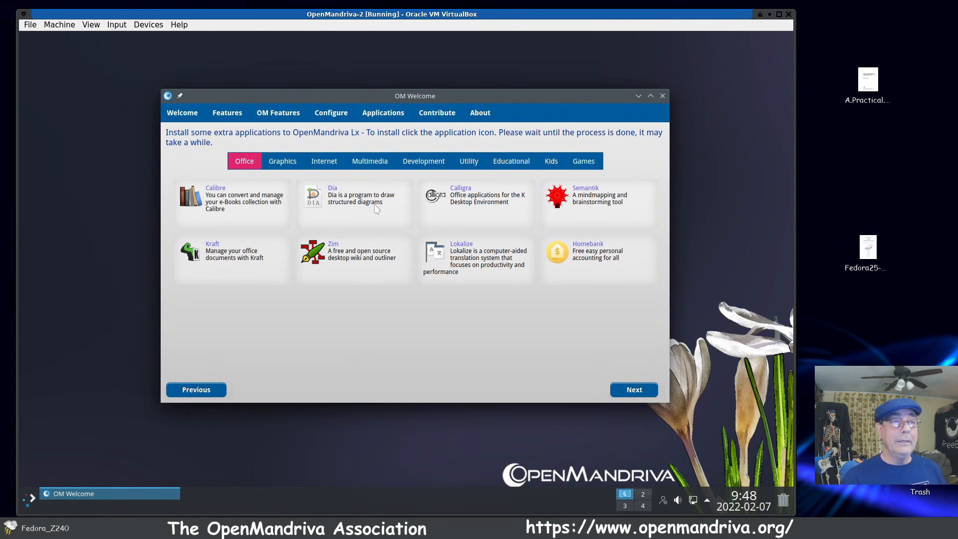
Step: Browse the Graphics, Internet, Utility, Development, Multimedia and Games categories of extra applications in OM Welcome
click(278, 166)
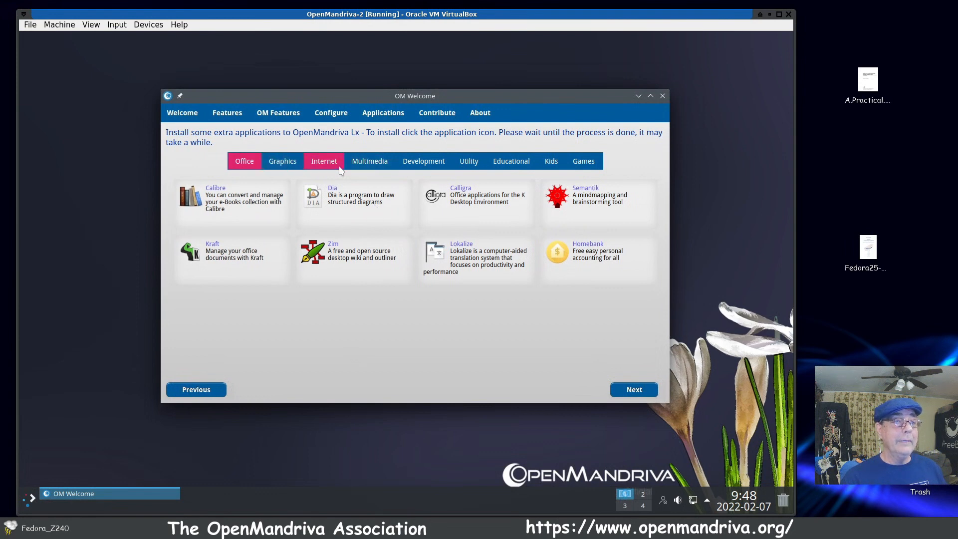
click(325, 166)
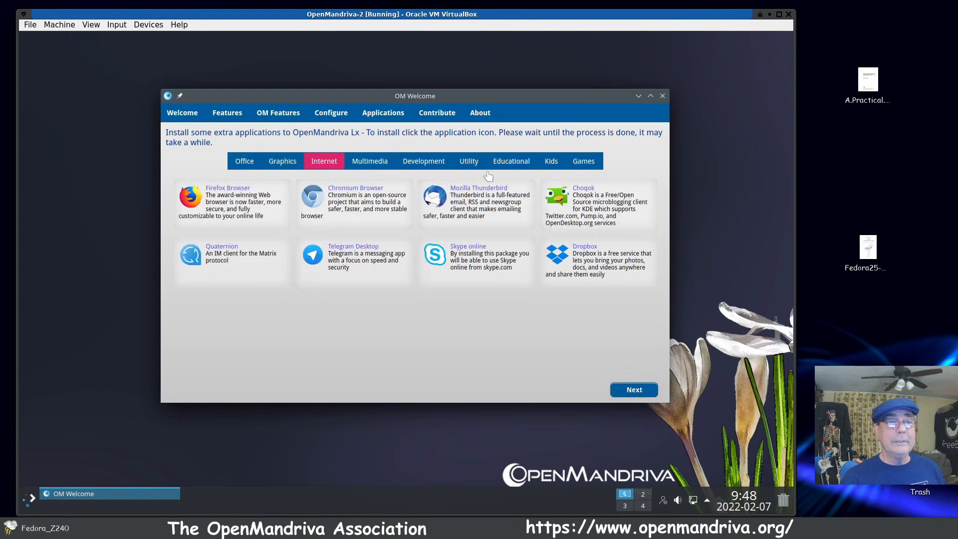
click(462, 164)
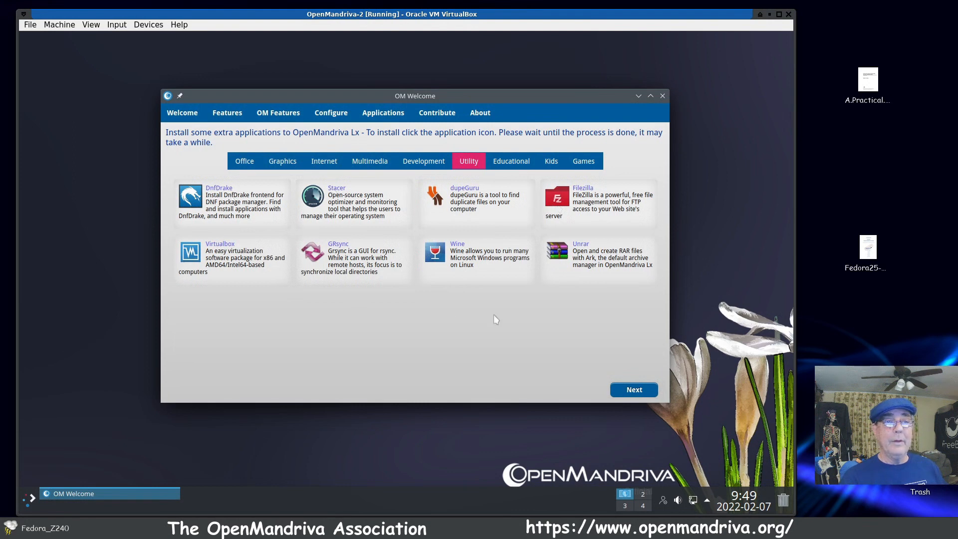
click(430, 164)
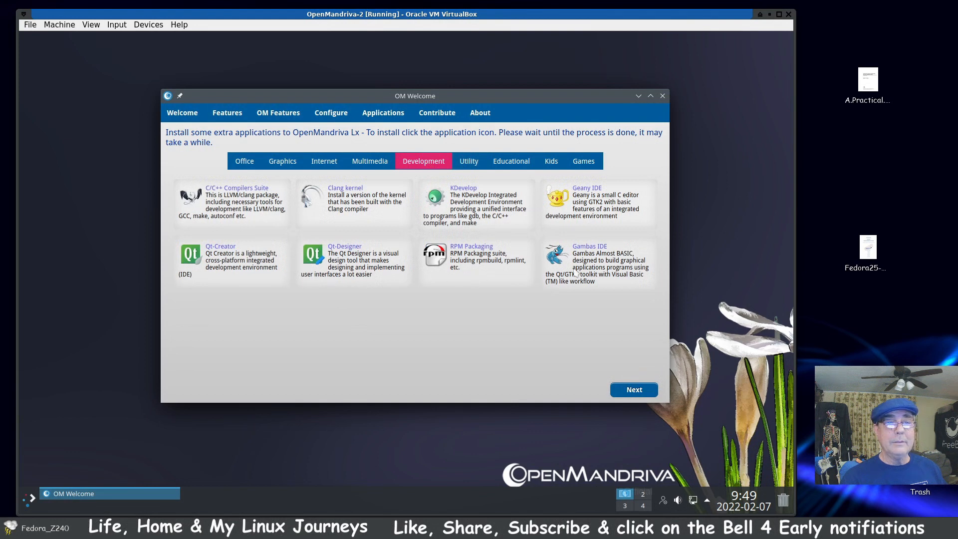
click(370, 160)
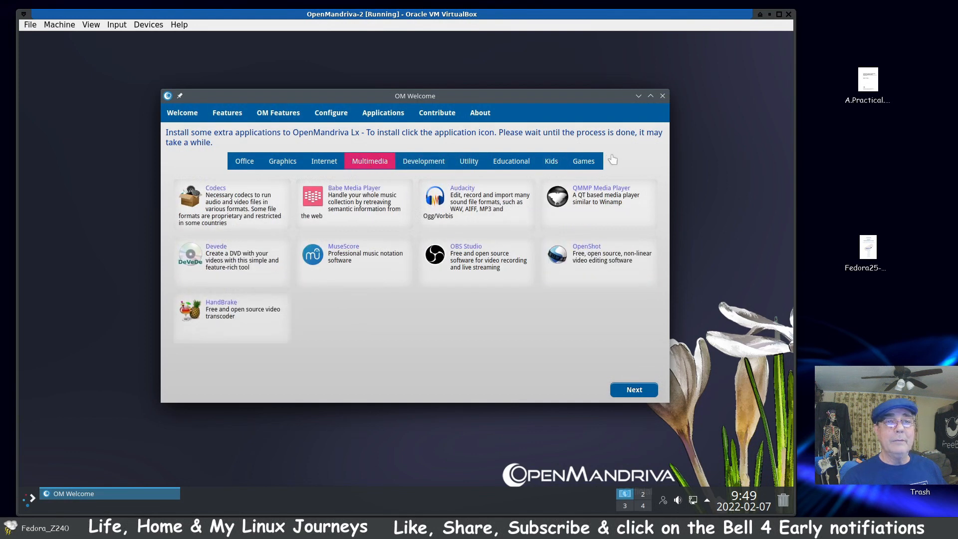
click(580, 159)
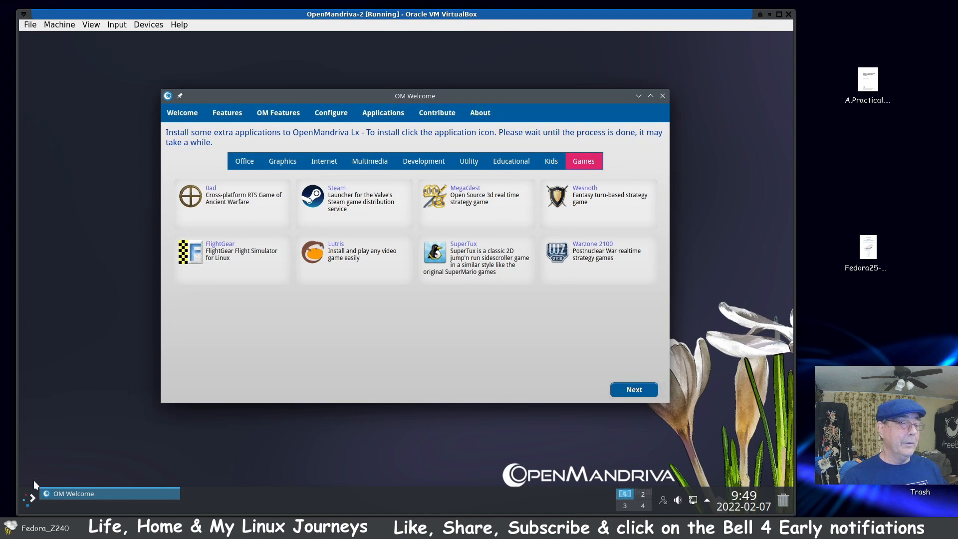
Step: Look at the Utilities and Power / Session entries of the Plasma application launcher, and close the launcher
click(25, 499)
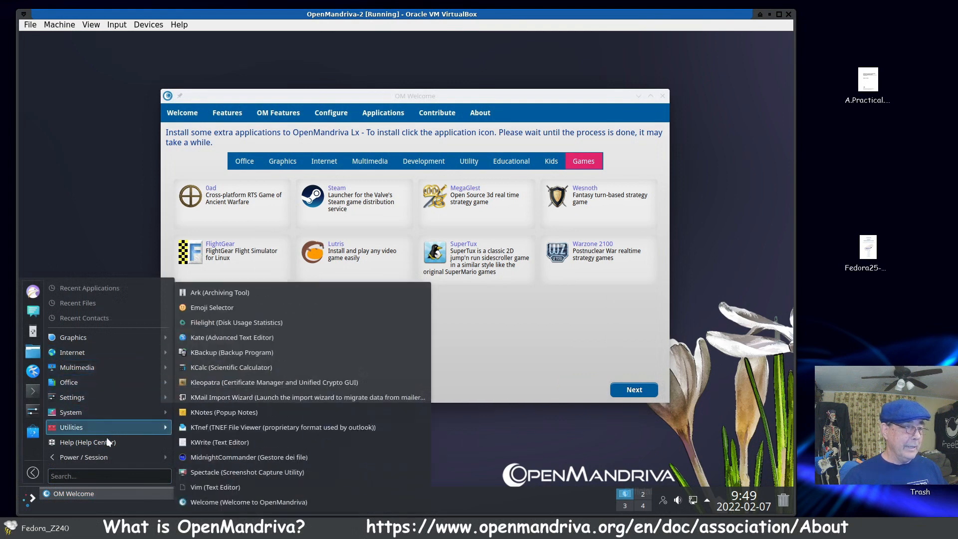
mouse_move(101, 458)
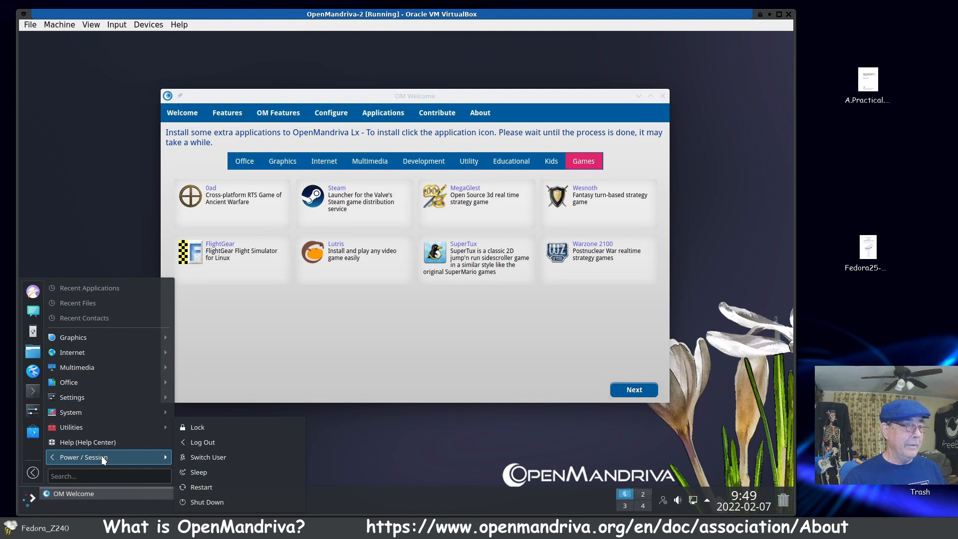
click(259, 364)
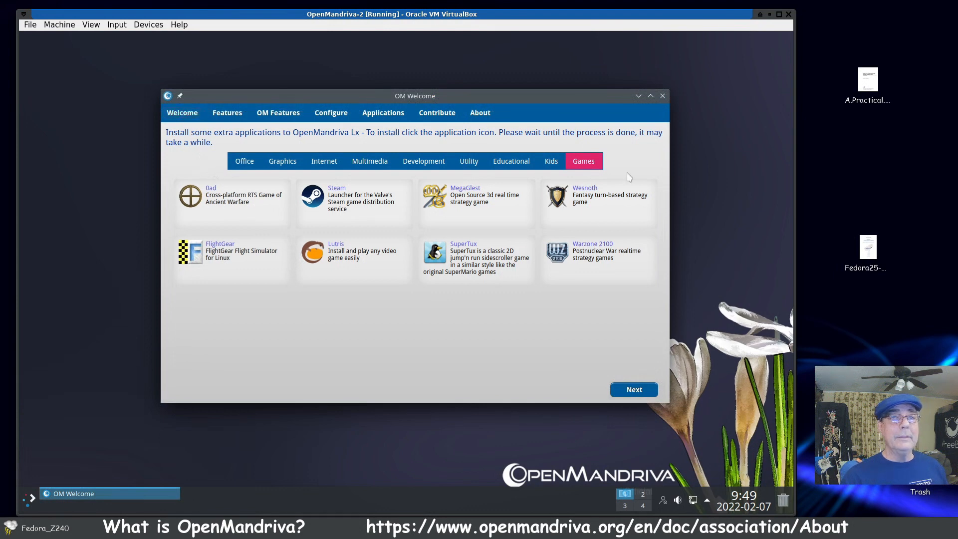
Step: Find dnfdragora by searching the application launcher for dnf, start it, and move its window to the middle of the desktop
click(27, 502)
text(up)
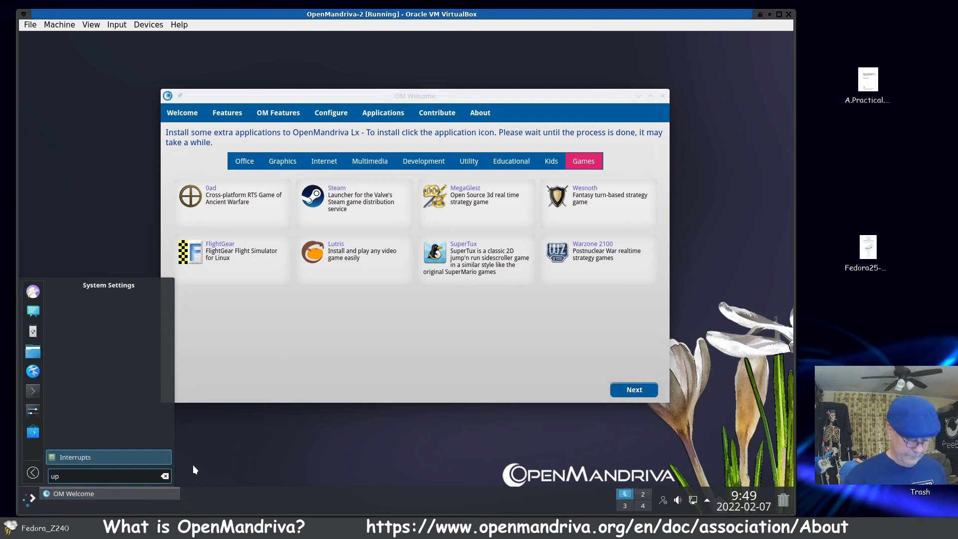
key(BackSpace)
key(BackSpace)
text(dnf)
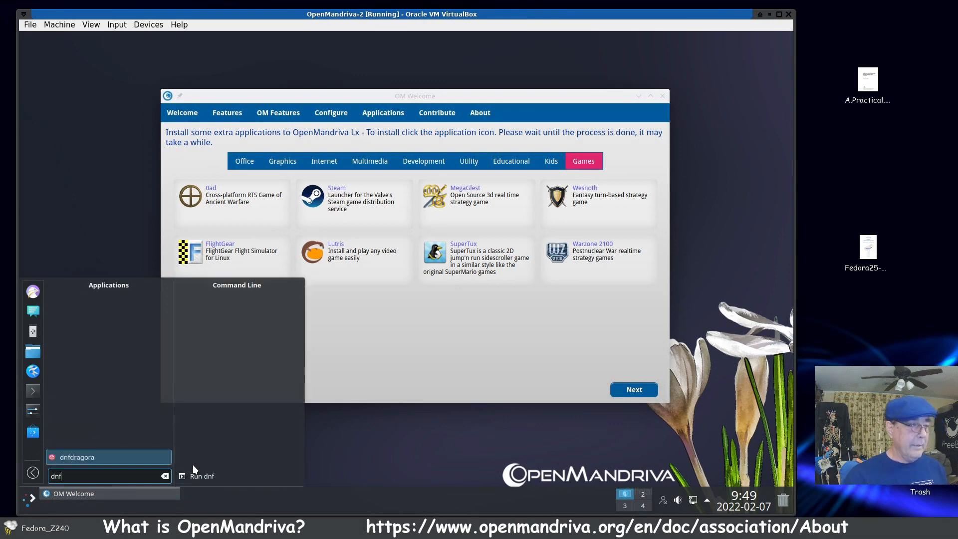
click(145, 456)
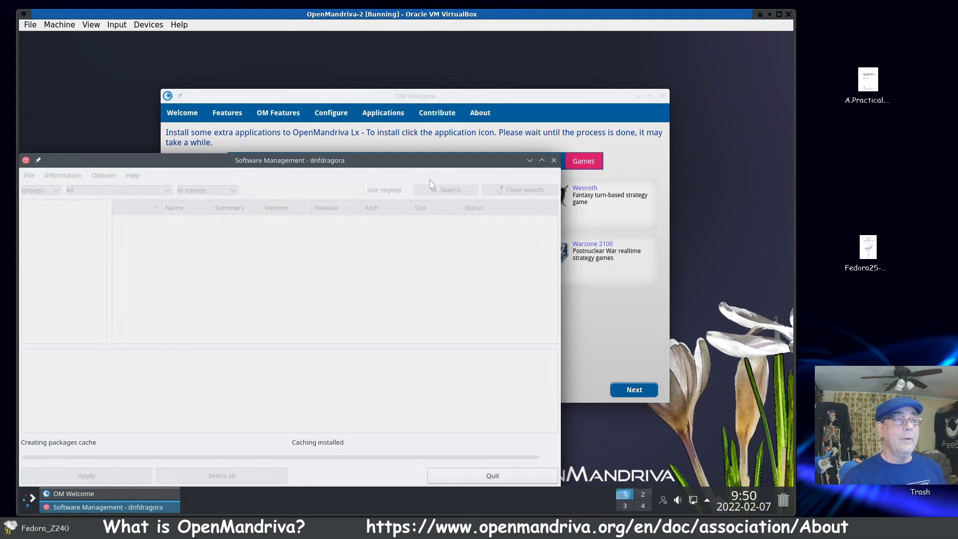
drag(427, 156, 550, 85)
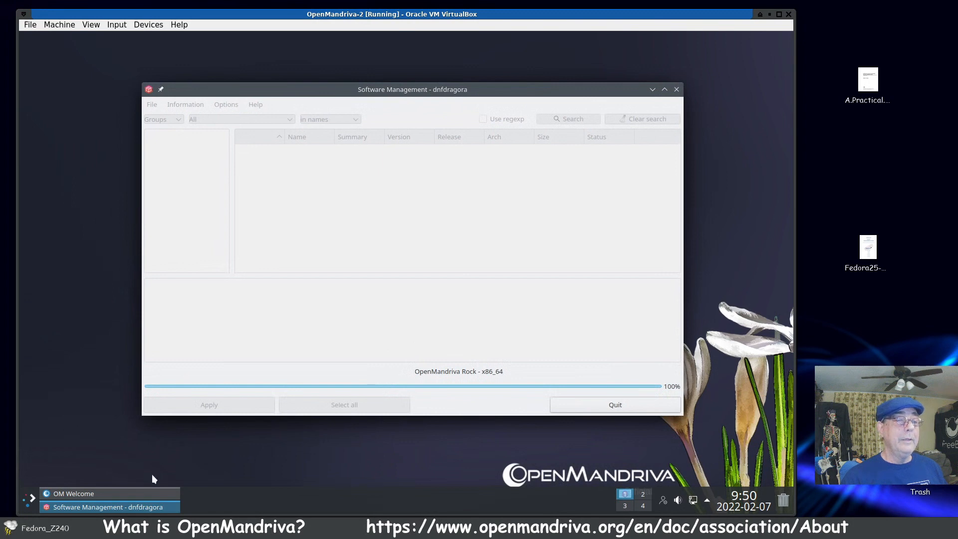
Step: Review the Utilities applications in the launcher while dnfdragora loads, shift the dnfdragora window slightly, and close the launcher
click(31, 486)
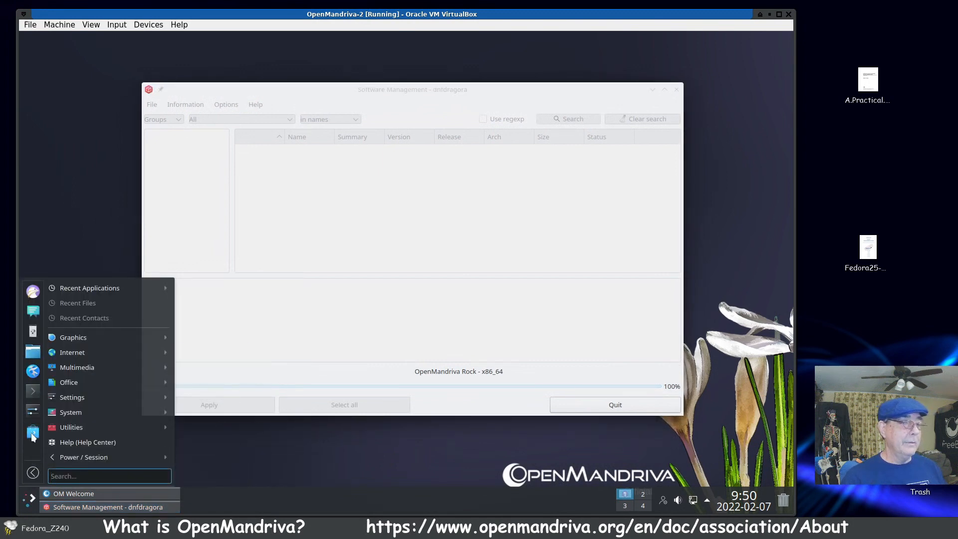
mouse_move(71, 427)
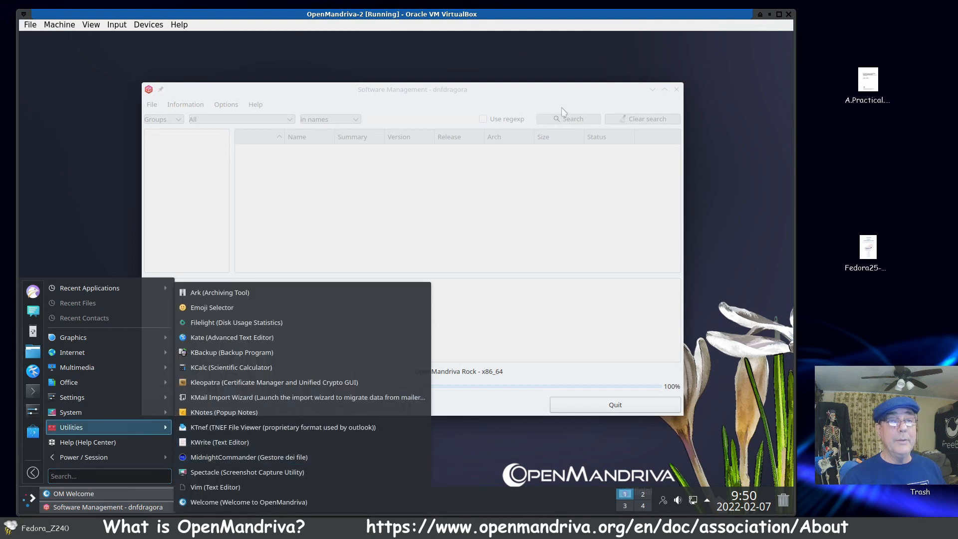
drag(555, 89, 577, 82)
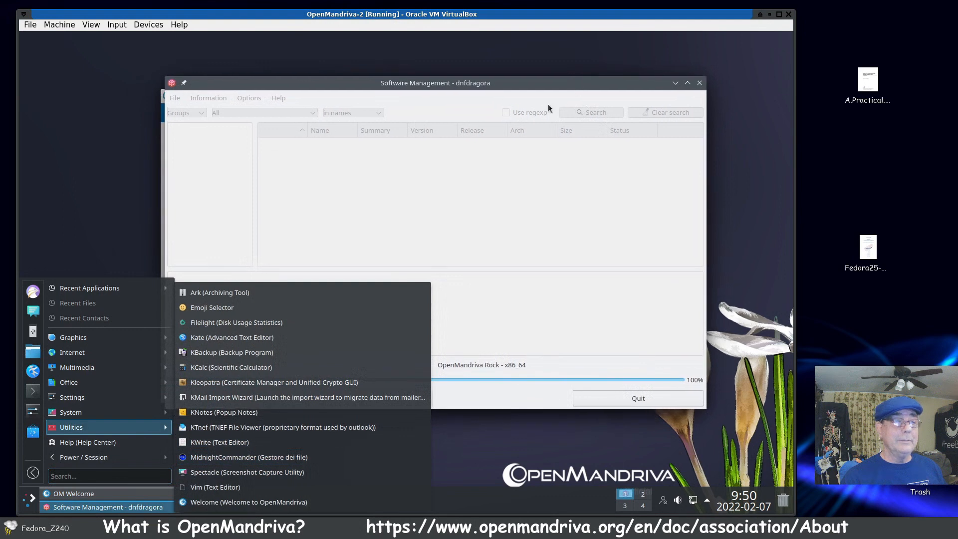
click(31, 501)
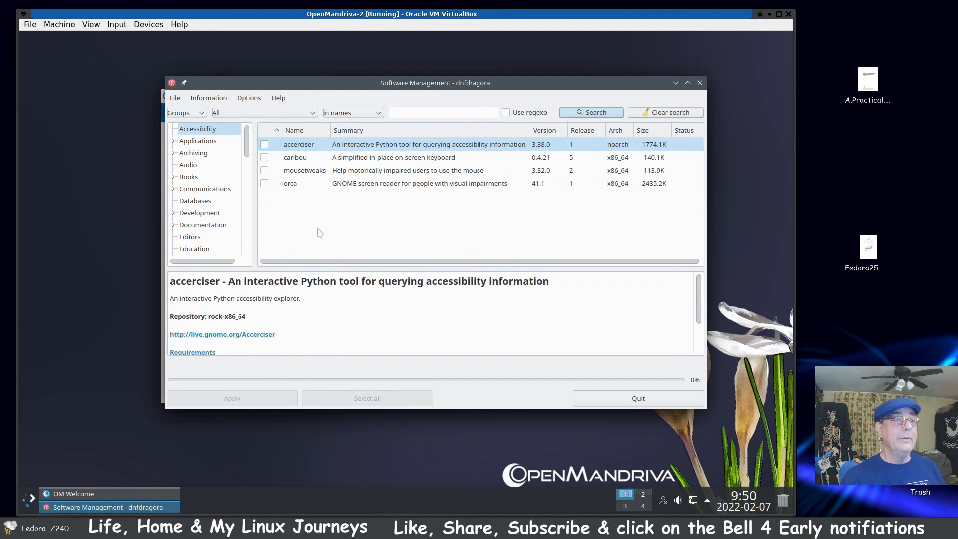
Step: Switch the dnfdragora view from Groups to All, and look through the beginning of the package list
click(192, 113)
click(190, 126)
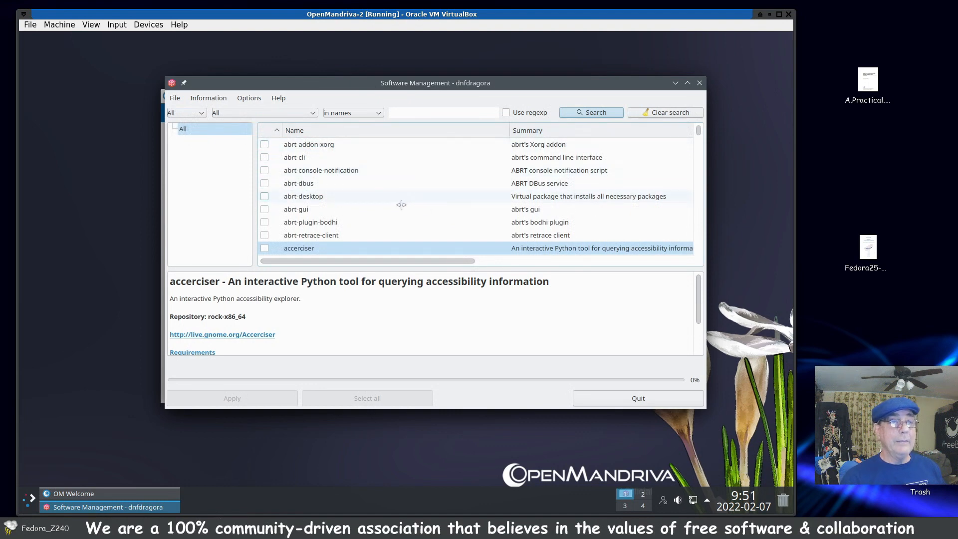
scroll(319, 197, up, 10)
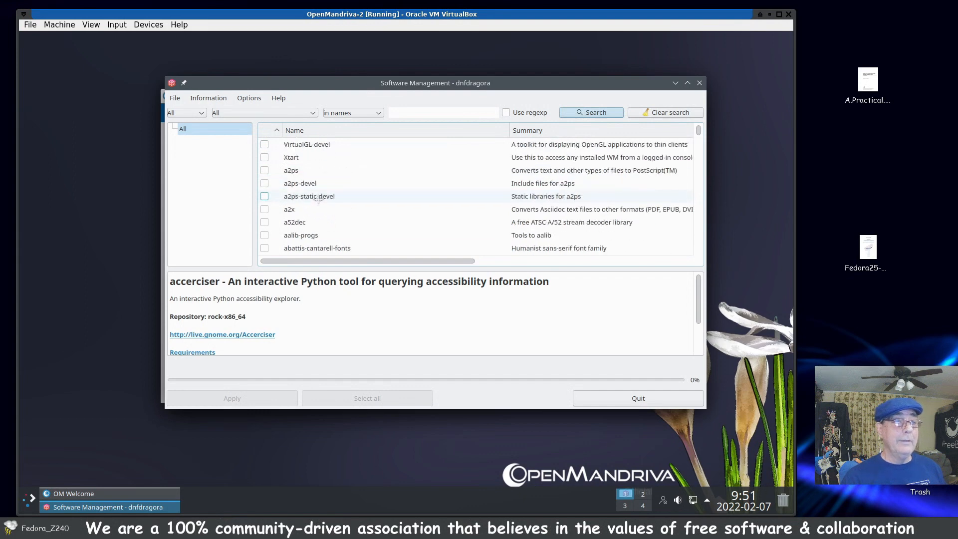
scroll(318, 198, down, 10)
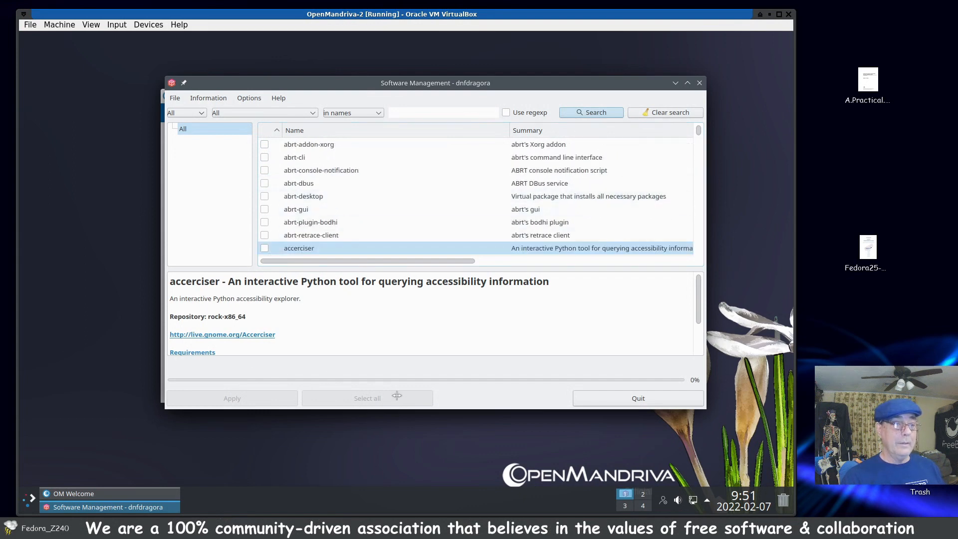
scroll(305, 245, up, 15)
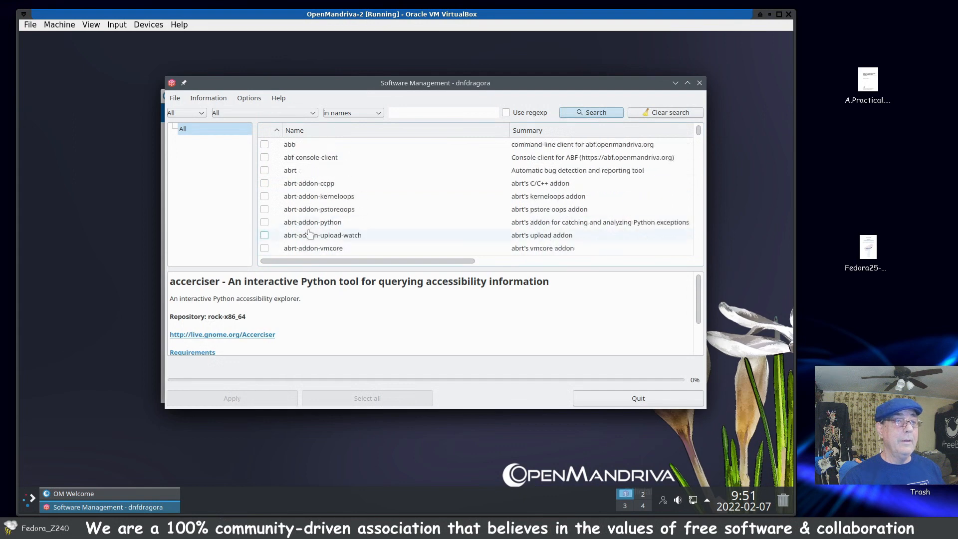
Step: Filter the dnfdragora package list by To update, and select all listed packages
click(313, 115)
click(298, 149)
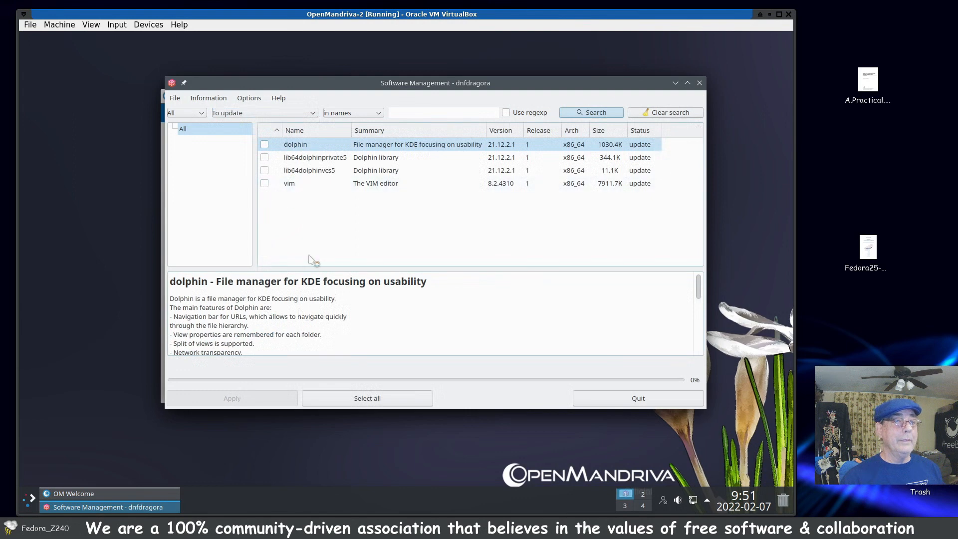
click(358, 398)
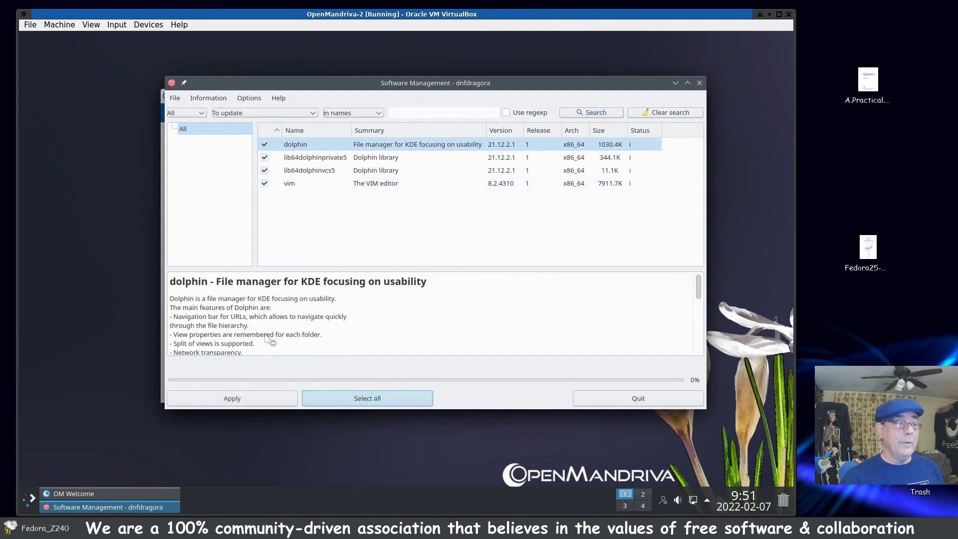
Step: Apply the selected package updates, accept the transaction, and authenticate with the account password
click(274, 405)
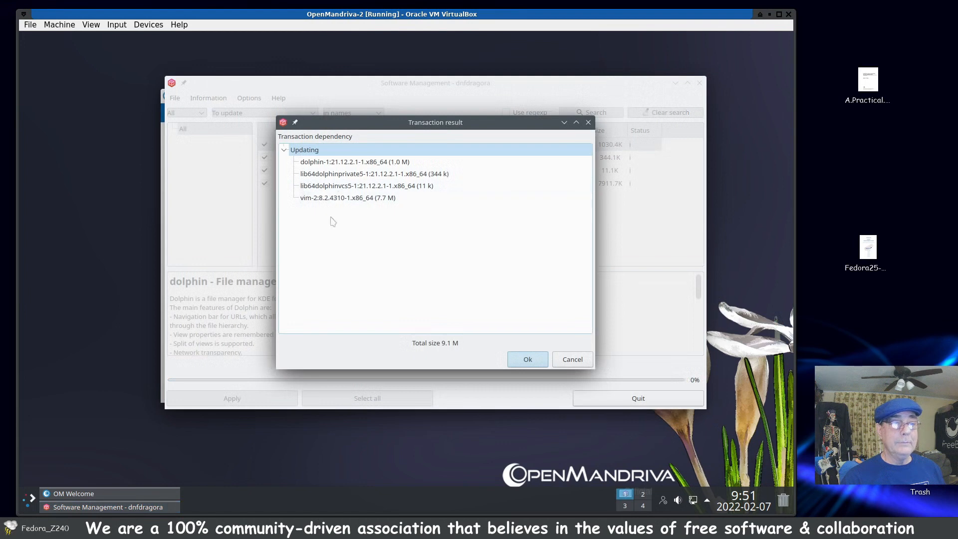
click(519, 363)
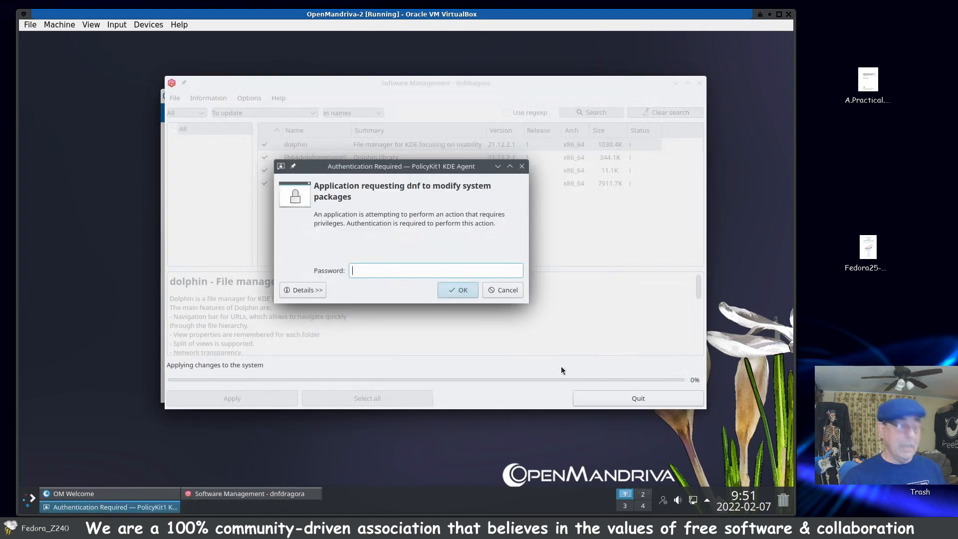
text(****)
key(Return)
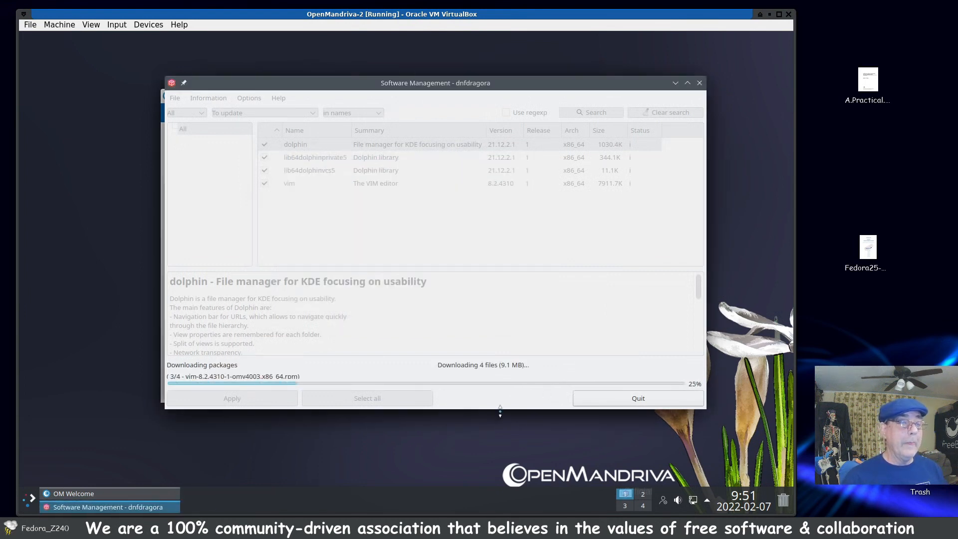
Step: Move the dnfdragora window aside, and bring the OM Welcome window to the front
drag(386, 95, 420, 84)
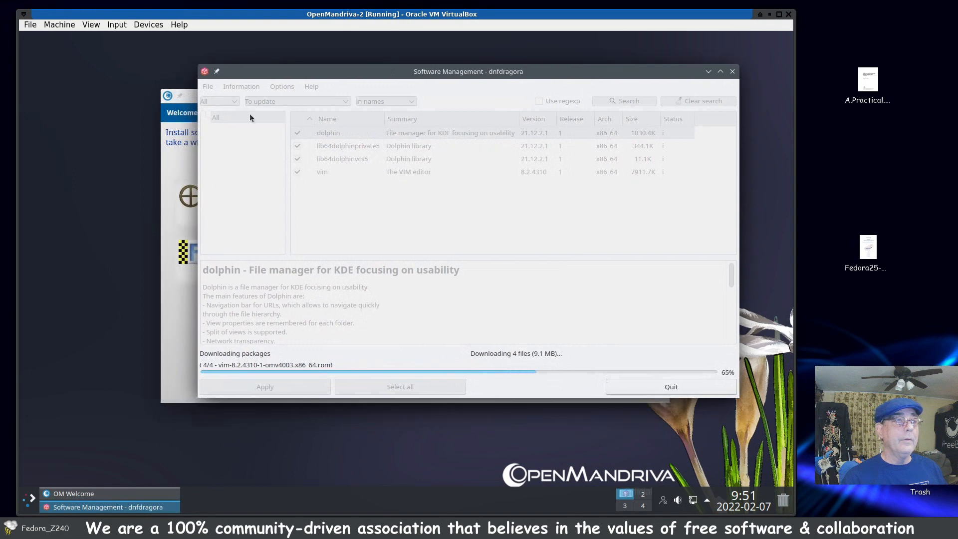
click(164, 167)
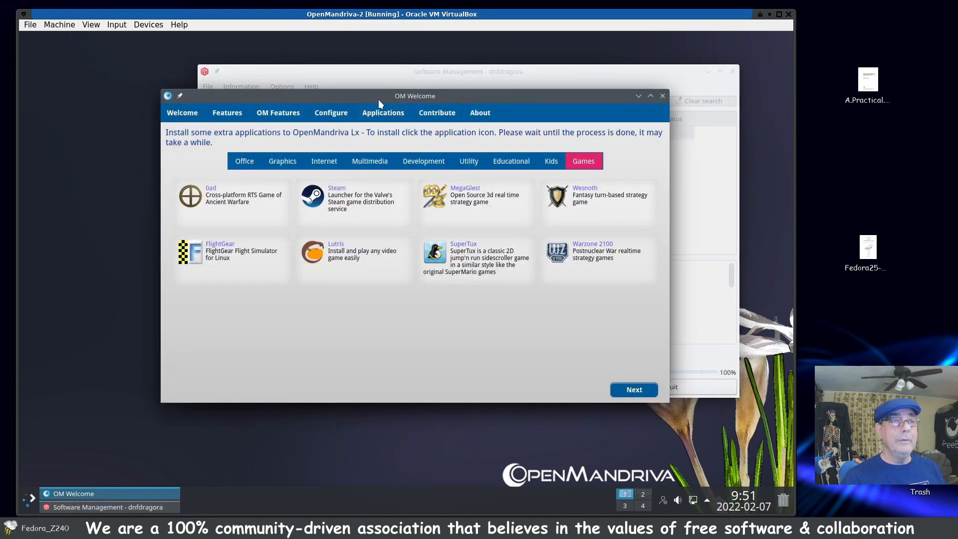
Step: Reposition the OM Welcome window, and look through its Kids, Educational and Utility application categories
drag(360, 96, 353, 62)
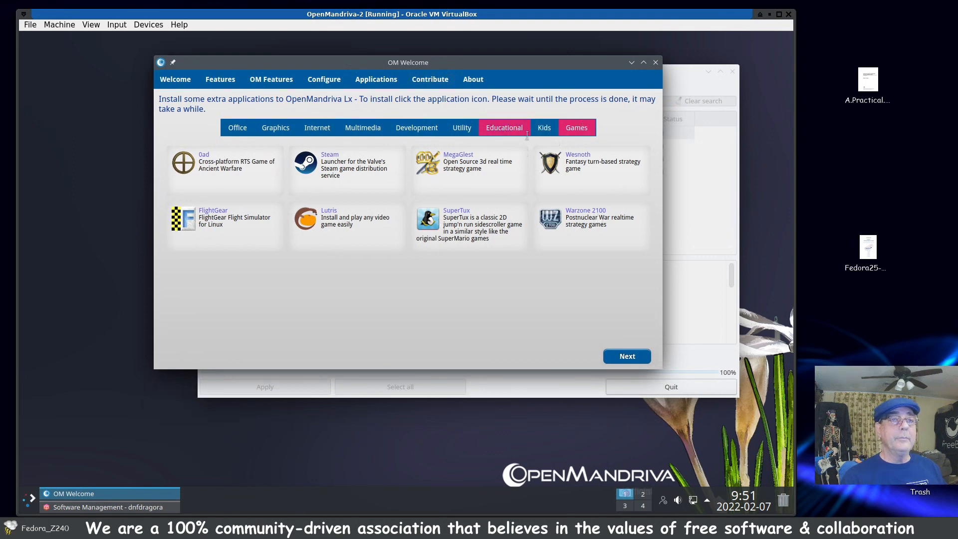
click(544, 127)
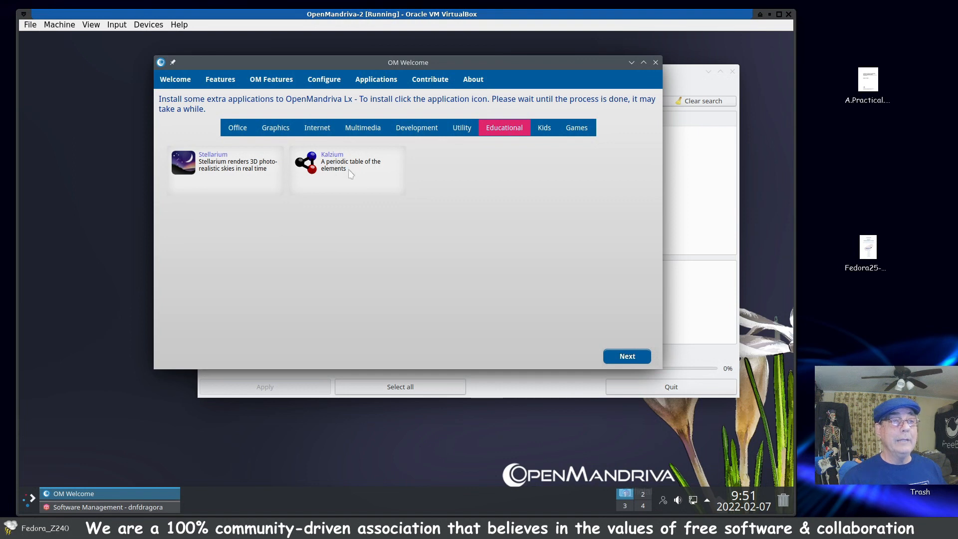
click(469, 135)
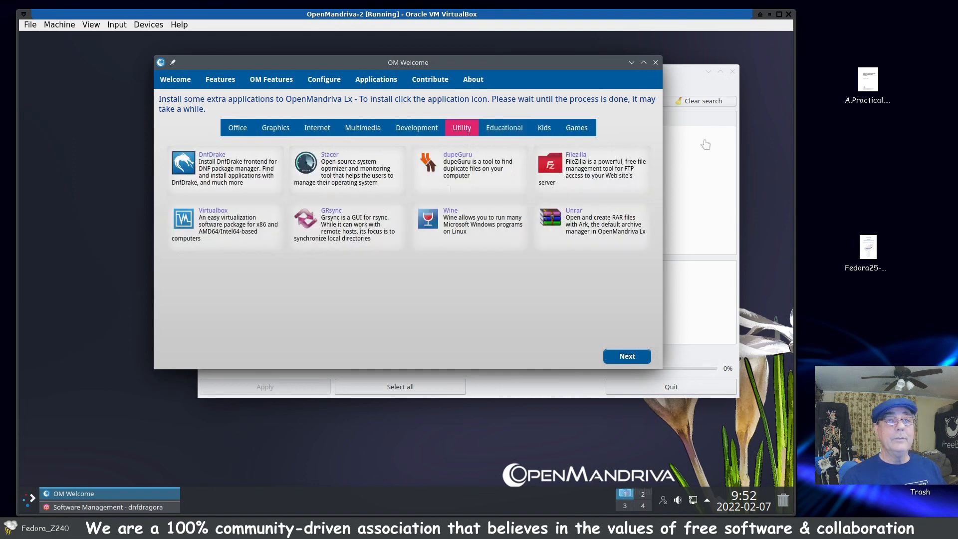
Step: Return to dnfdragora, shift its window slightly, and search again for packages to update
click(725, 201)
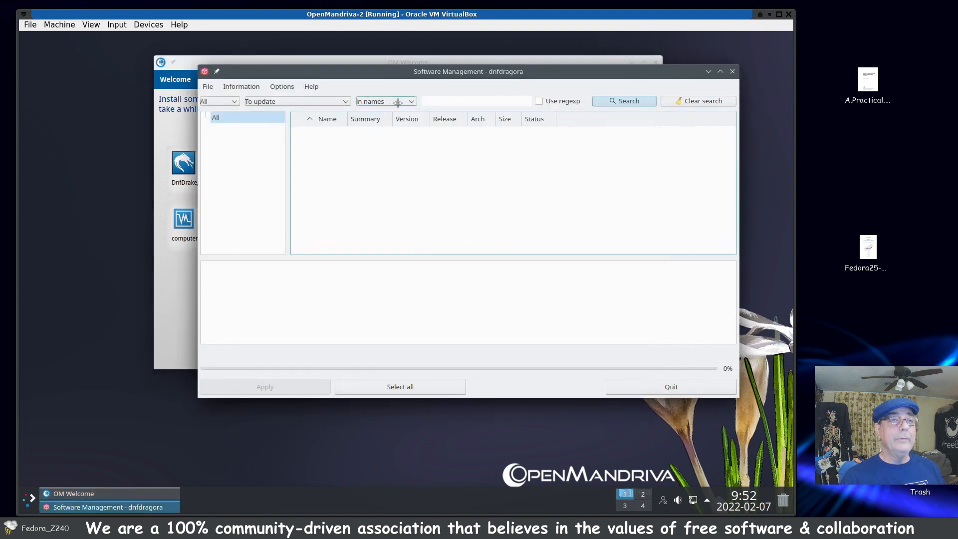
drag(404, 71, 399, 86)
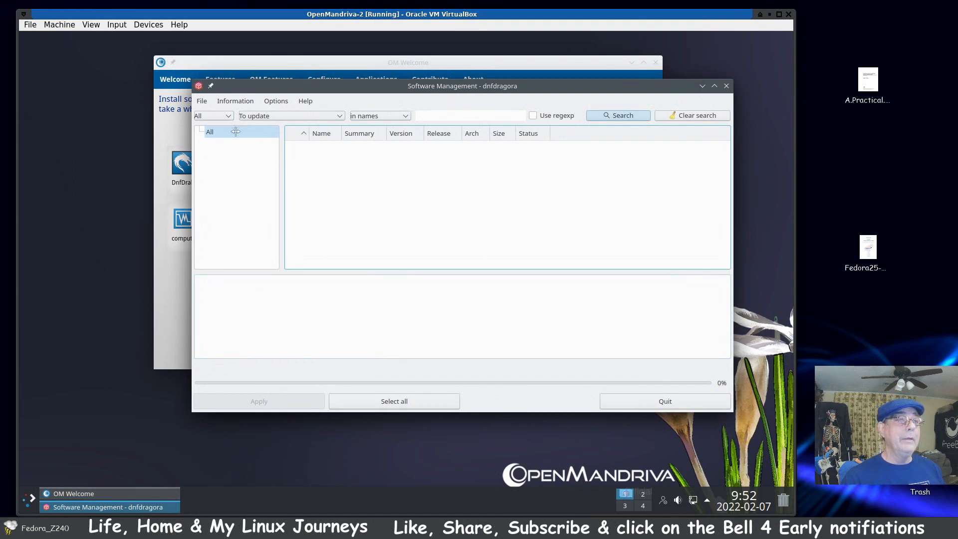
click(611, 116)
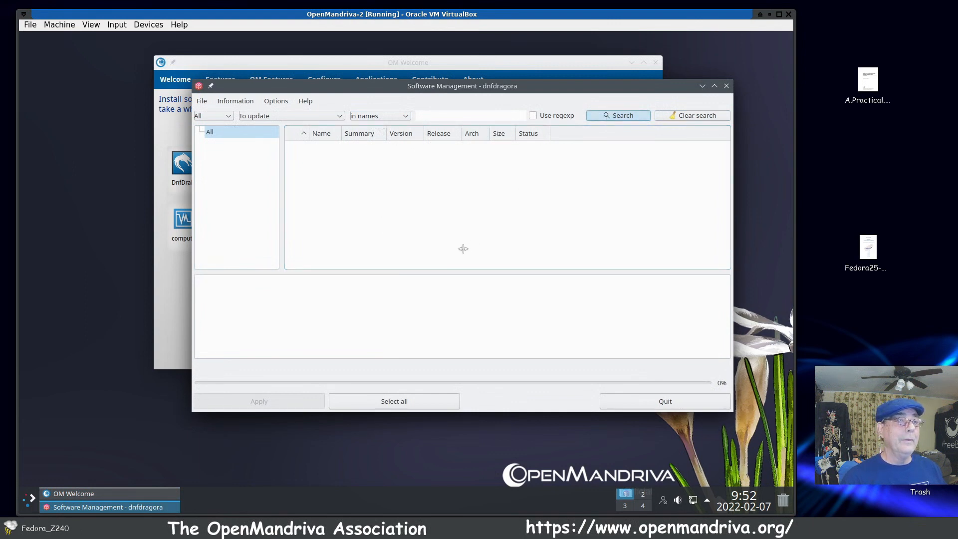
Step: Return to OM Welcome, and launch the OpenMandriva Control Center from its configuration tools
click(541, 63)
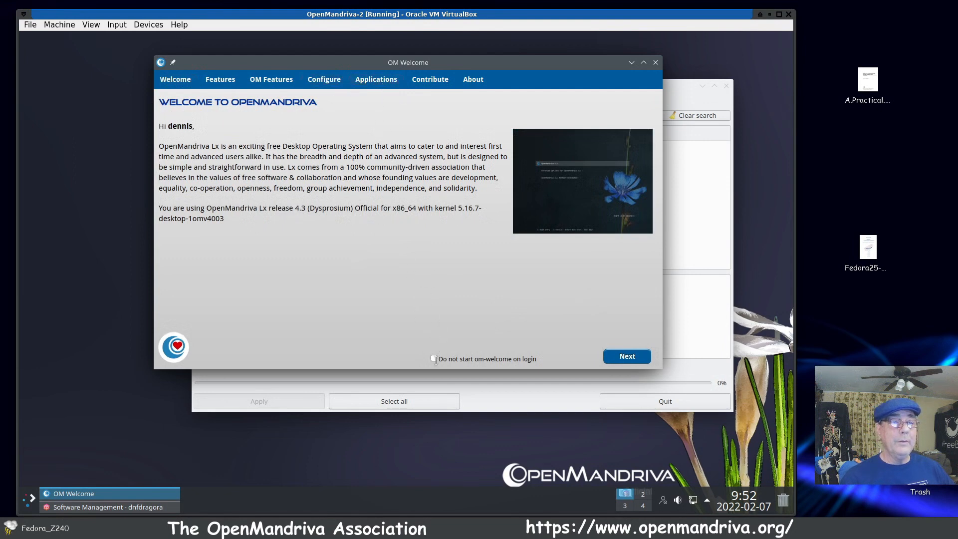
click(369, 82)
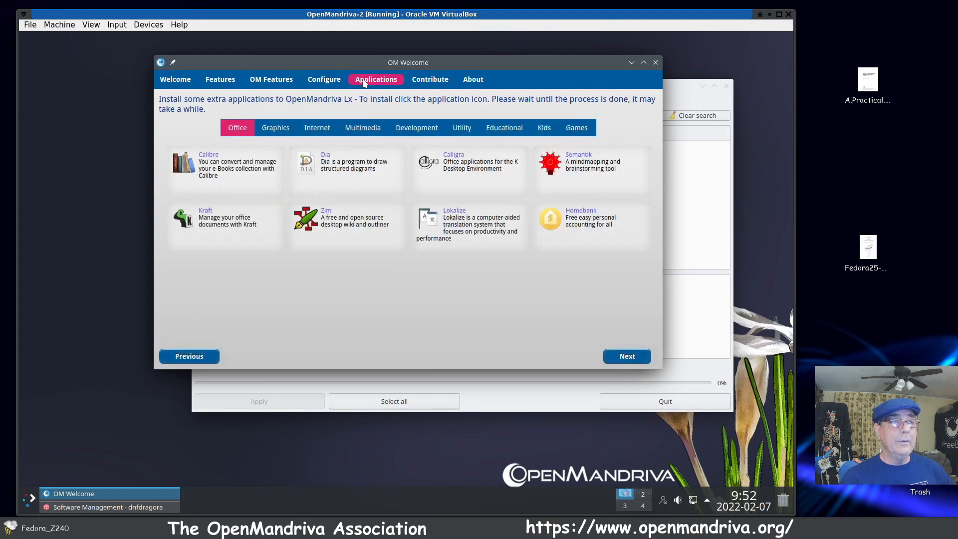
click(331, 83)
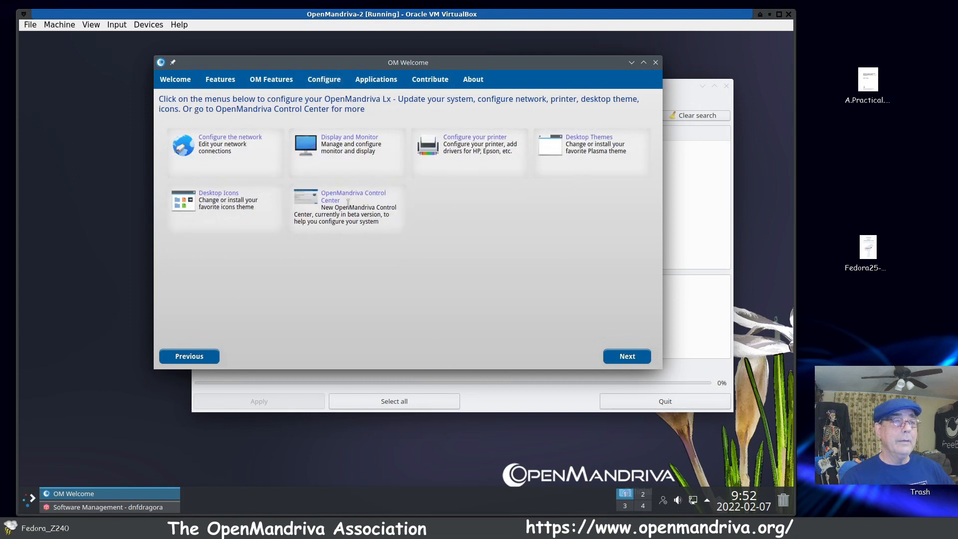
click(329, 198)
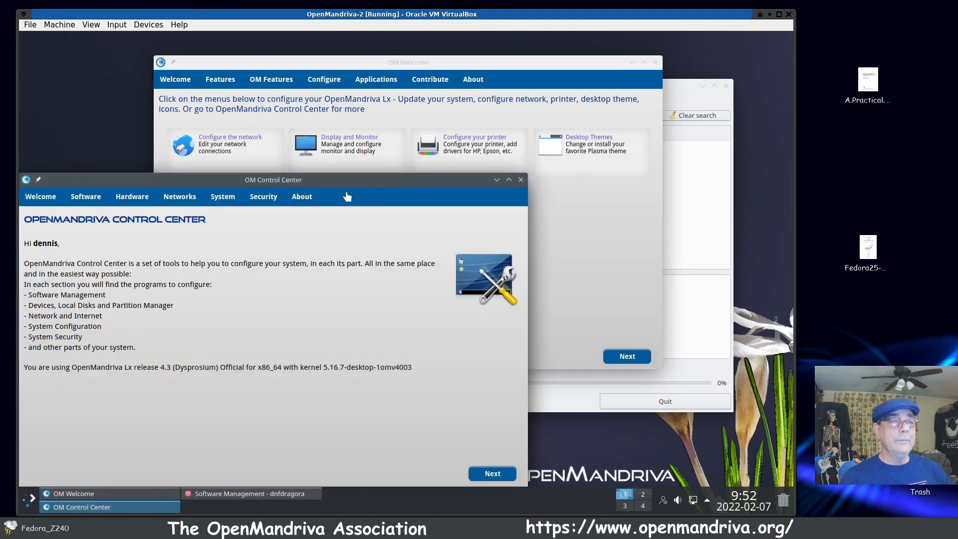
Step: Close dnfdragora and OM Welcome, and move the OM Control Center window to the middle of the desktop
click(683, 116)
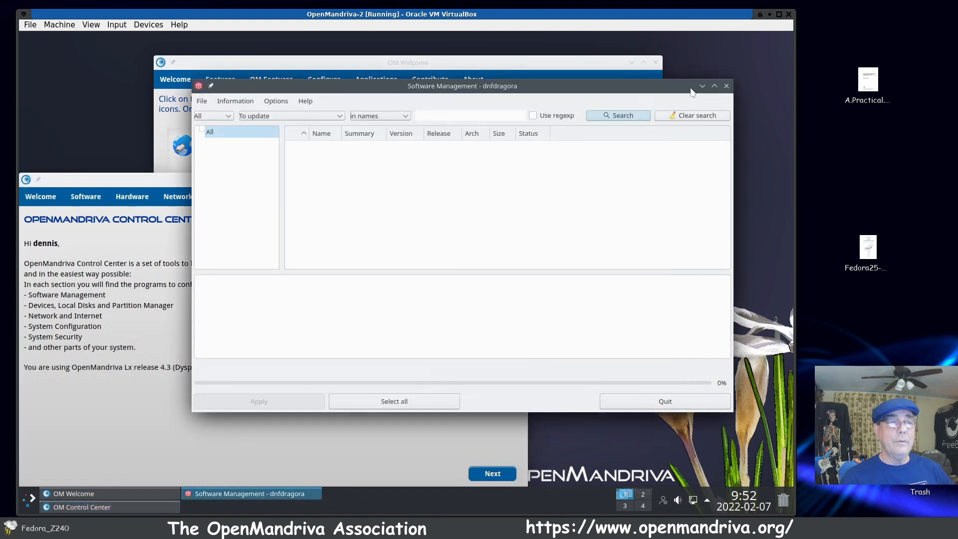
click(727, 86)
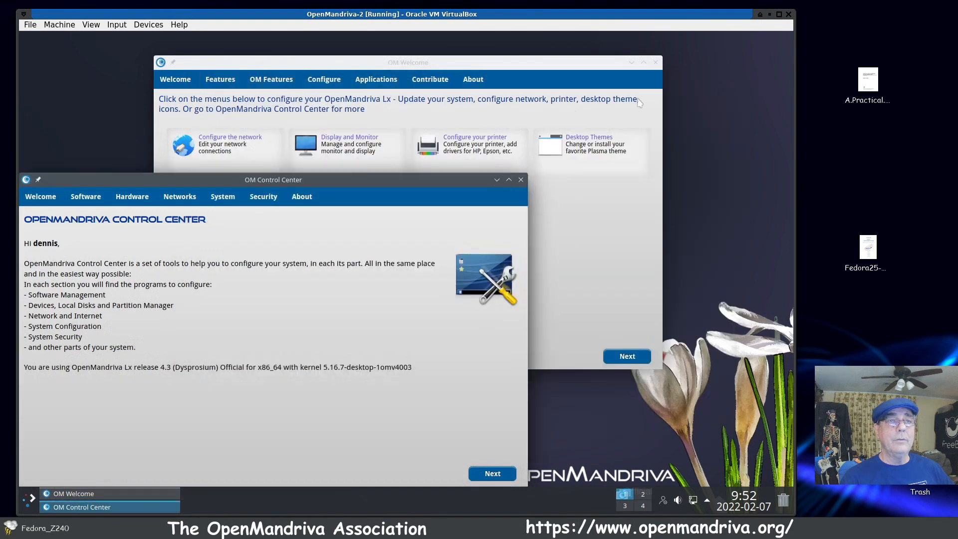
drag(364, 200, 530, 103)
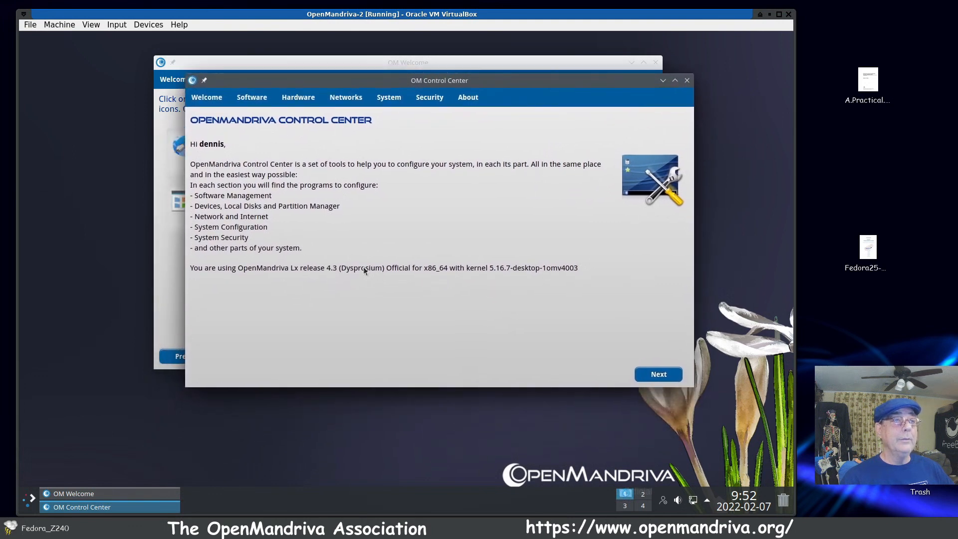
drag(533, 93, 488, 155)
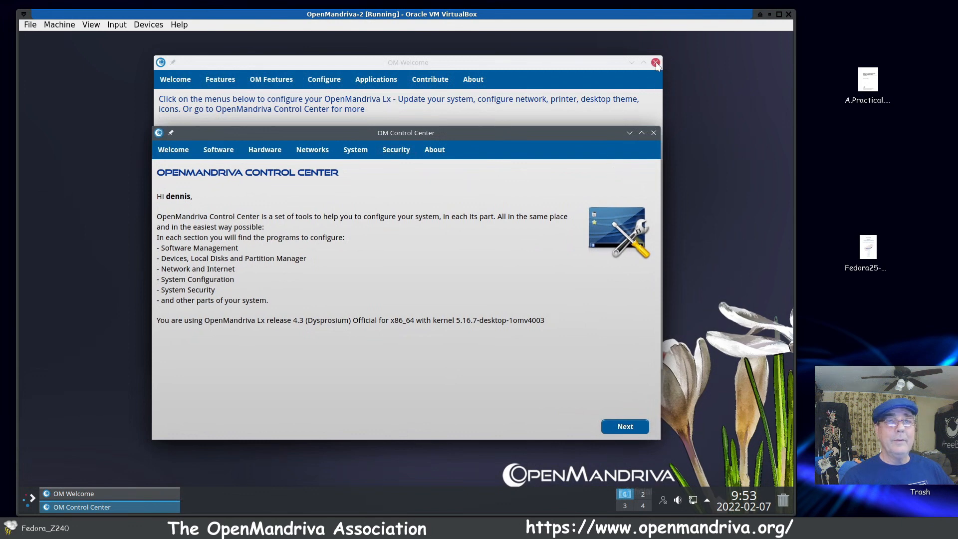
click(655, 63)
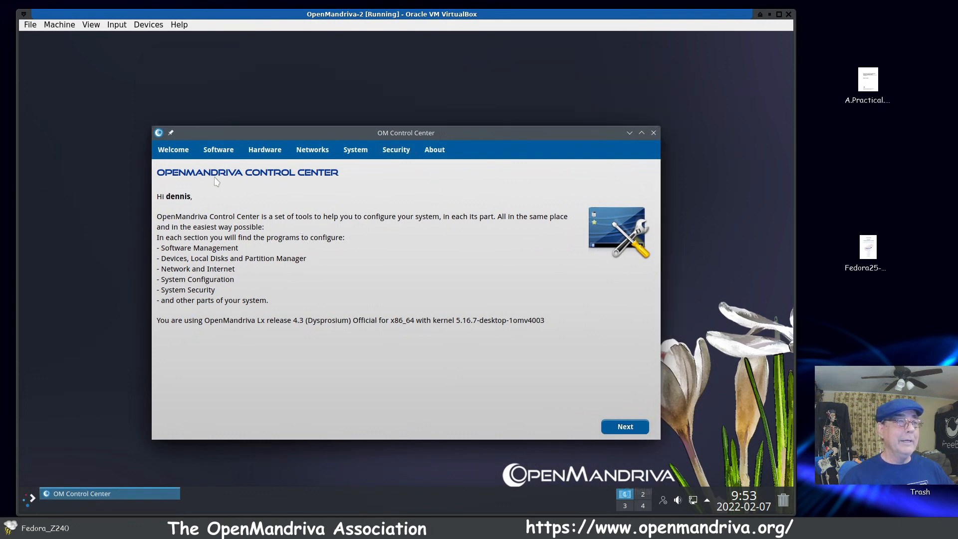
Step: Show the Software section of OM Control Center to examine its software and media management tools
click(217, 151)
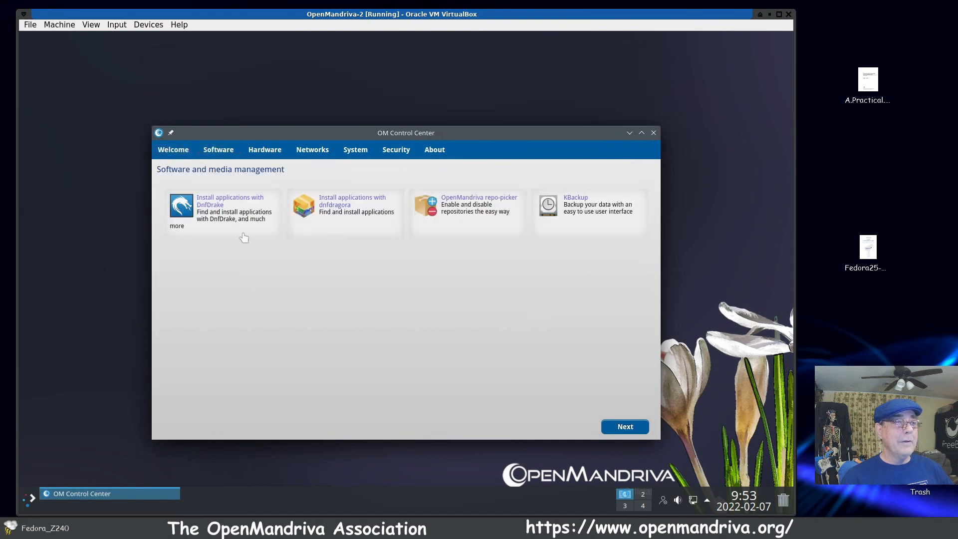
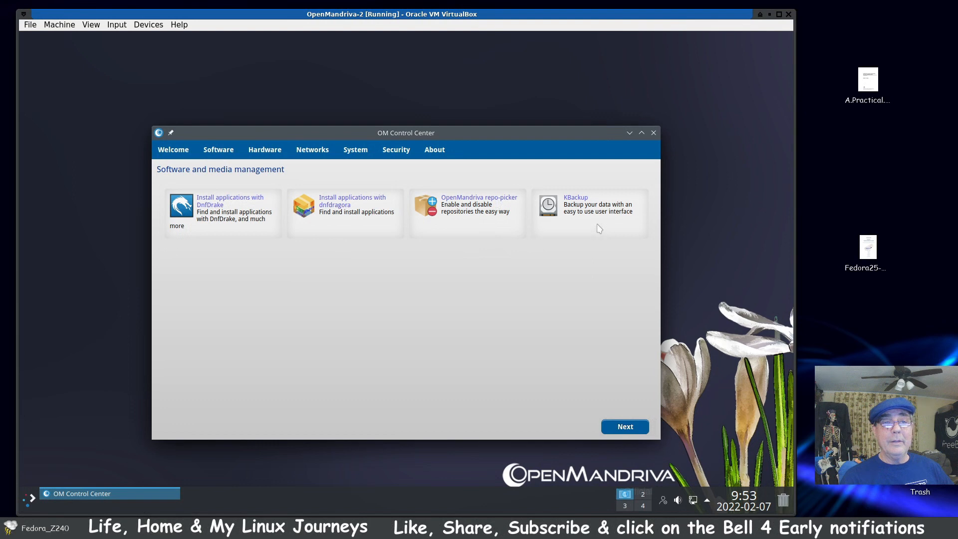
Step: Show the Hardware section and the System section of OM Control Center to examine their device and system configuration tools
click(268, 153)
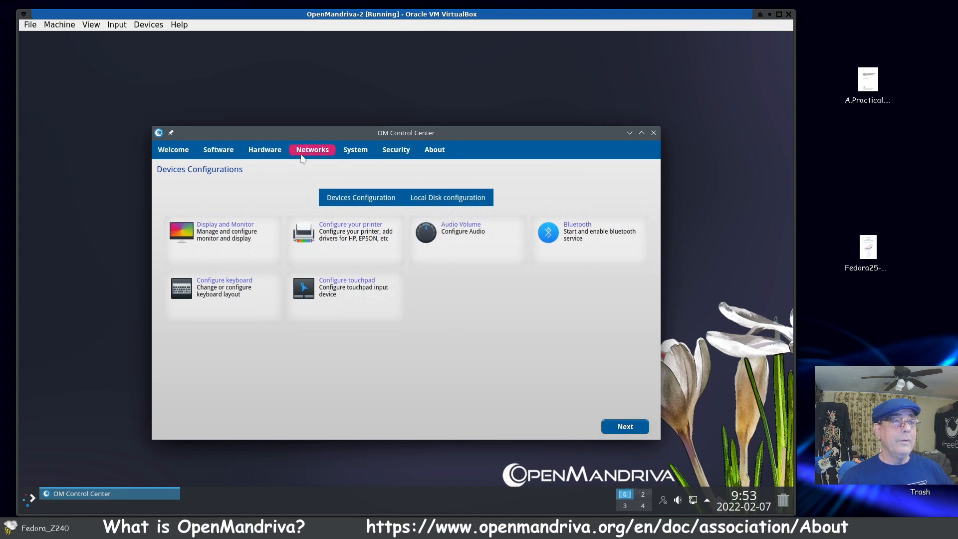
click(354, 151)
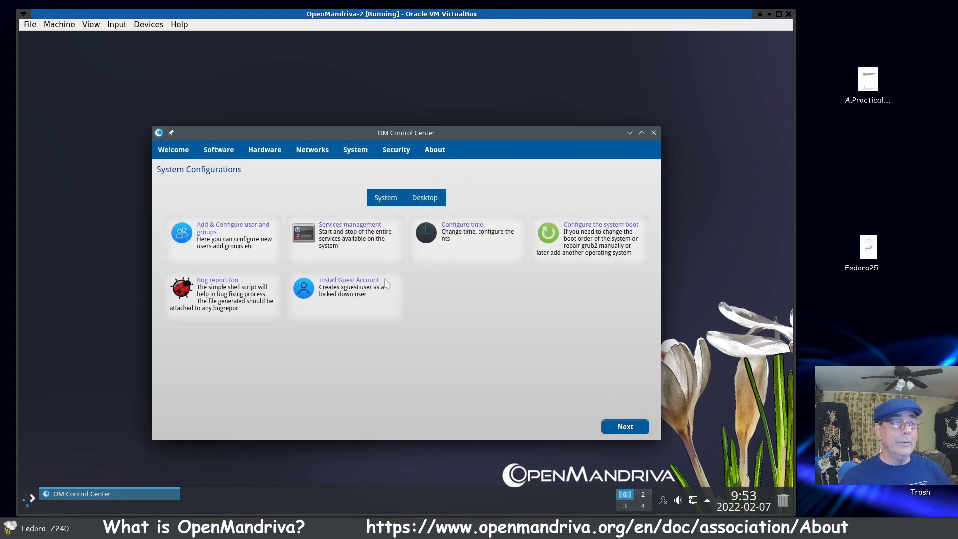
Step: Move the Audio settings window to the middle of the desktop, and close it along with OM Control Center
drag(199, 44, 417, 135)
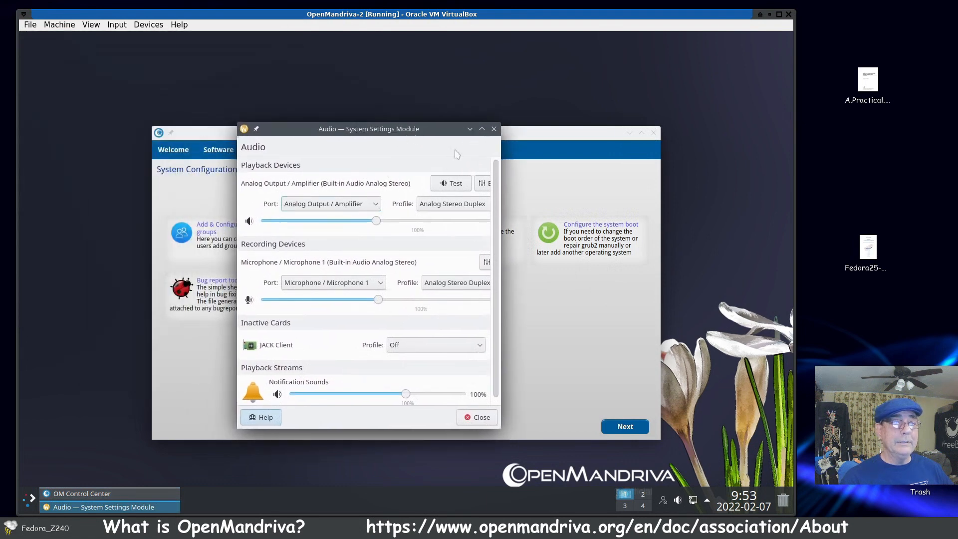
click(494, 129)
click(654, 132)
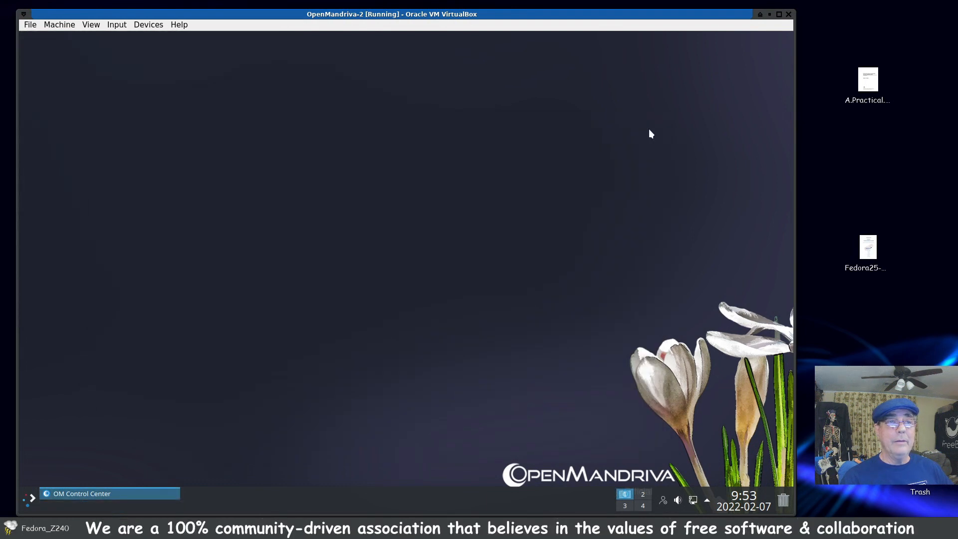
Step: Launch System Settings from the application launcher, and shift the virtual machine window slightly on the host desktop
click(31, 503)
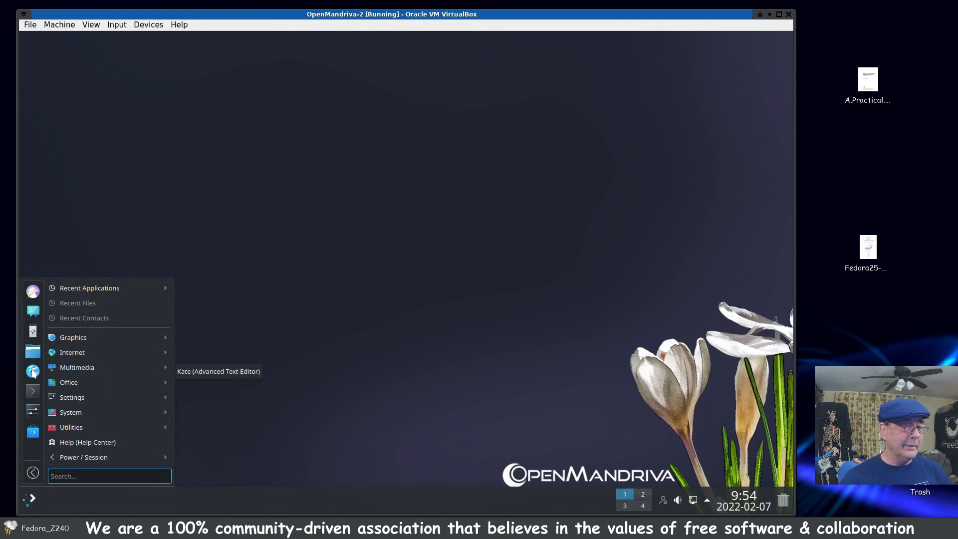
click(32, 410)
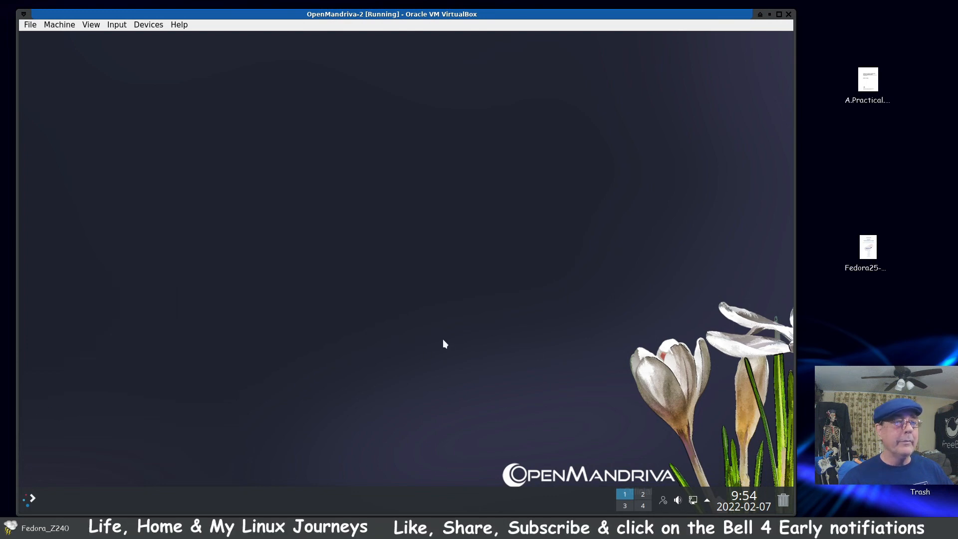
drag(420, 14, 410, 15)
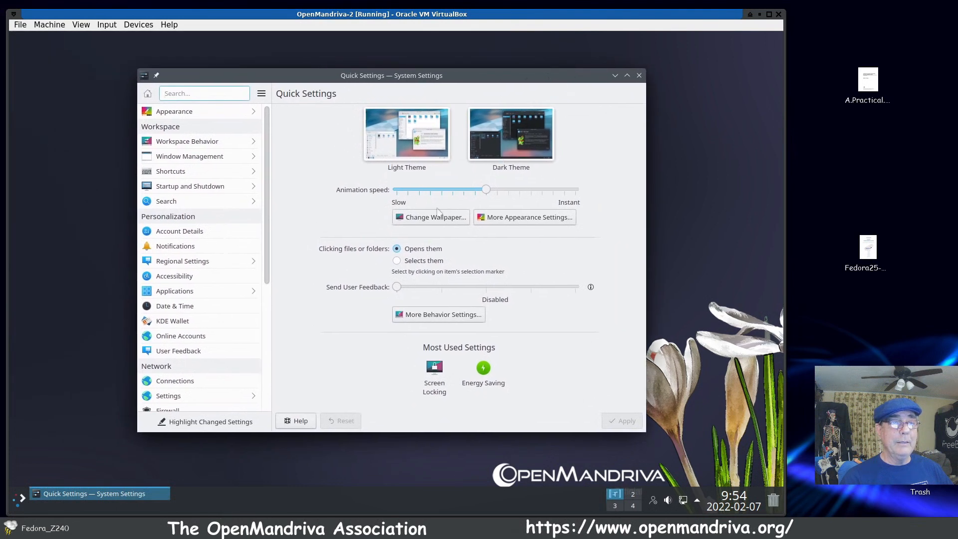
Step: Set clicking files or folders to "Selects them", and apply the change while moving on to the more detailed behavior settings
click(398, 263)
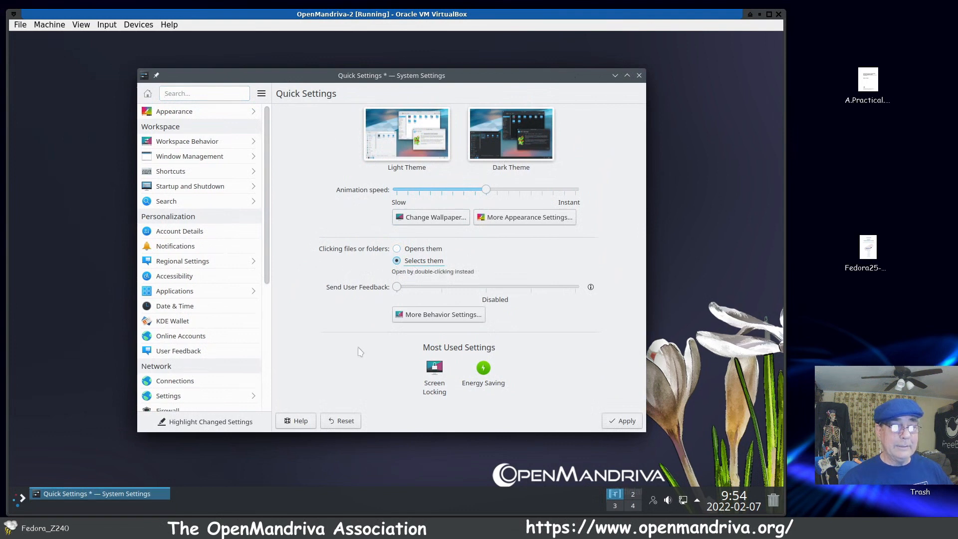
click(445, 315)
click(378, 277)
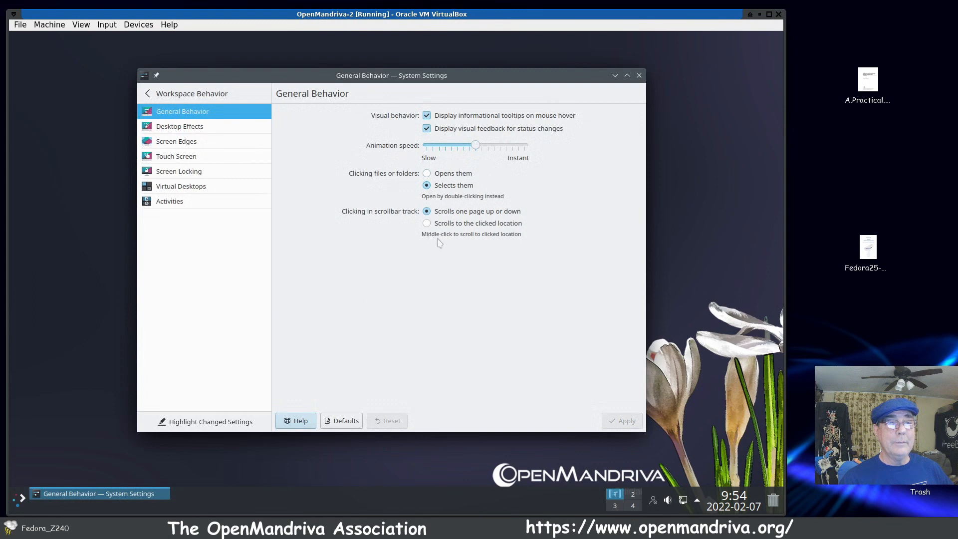
Step: Examine the Desktop Effects options and the list of settings categories, and close System Settings
click(196, 127)
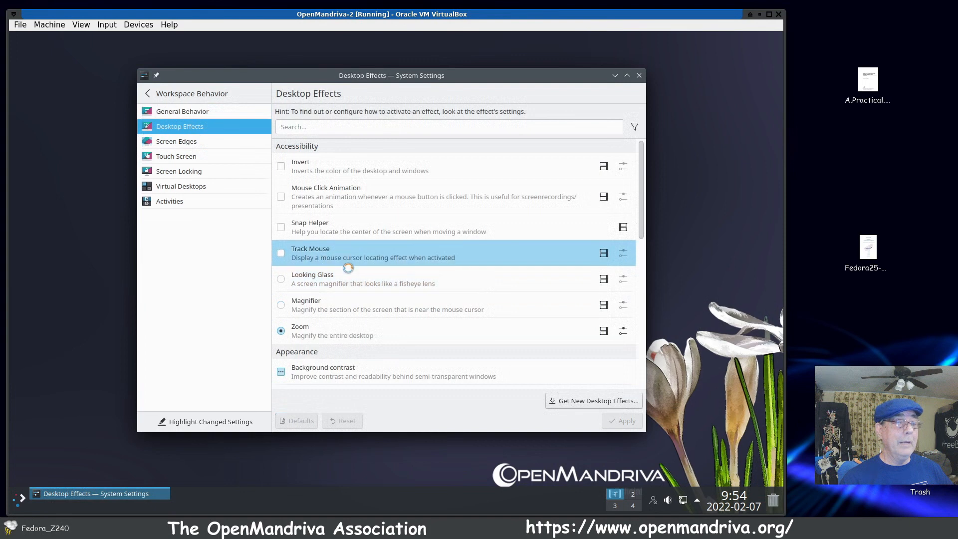
click(147, 94)
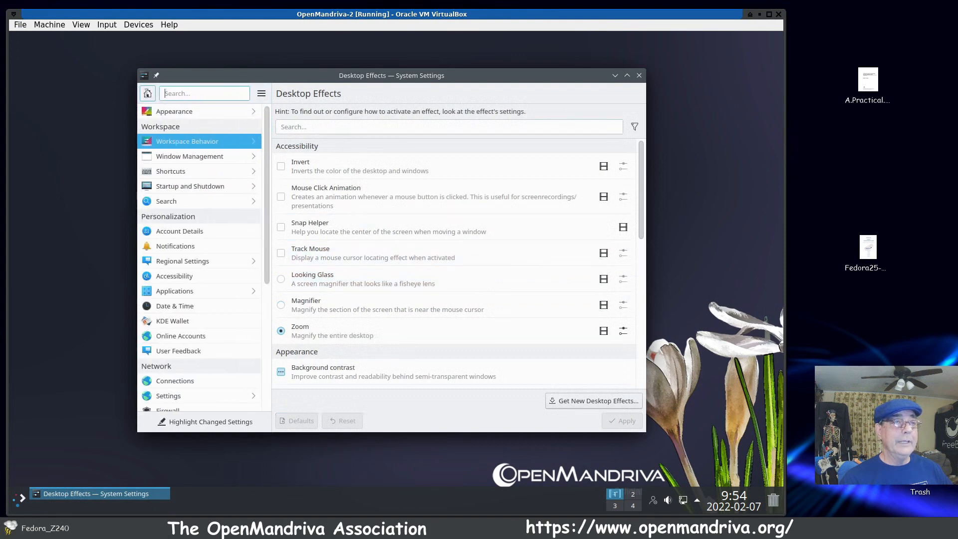
scroll(181, 339, down, 5)
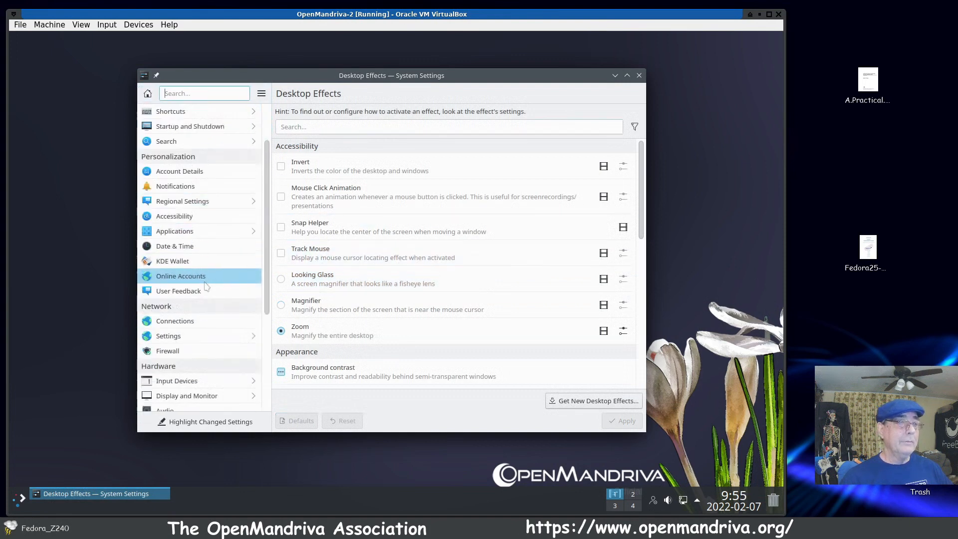
scroll(207, 282, up, 5)
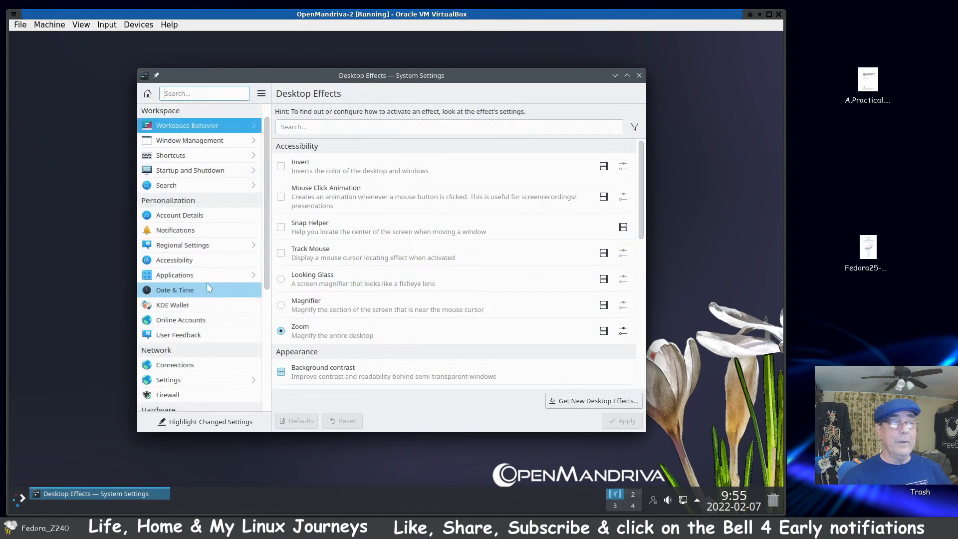
click(640, 76)
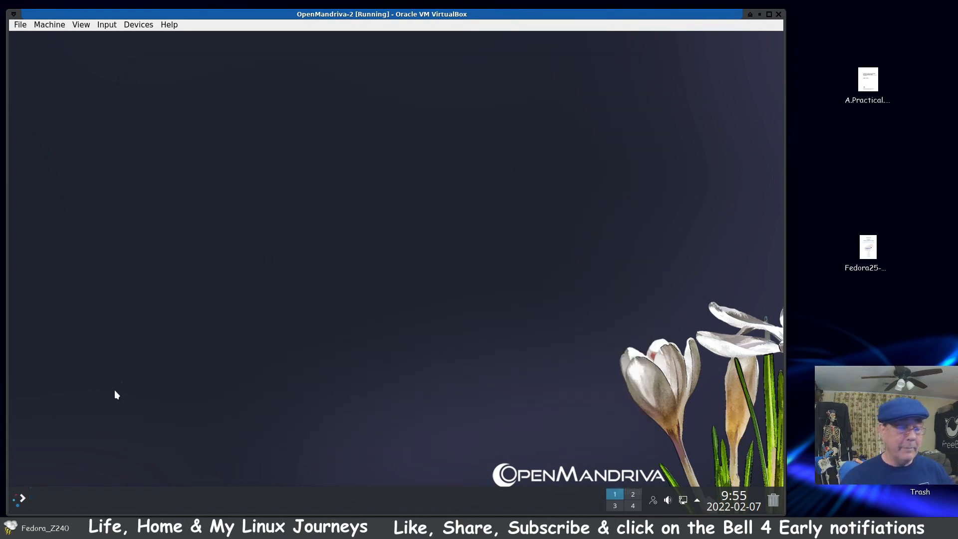
Step: Launch Konsole, move its window to the middle of the desktop, and enlarge the terminal text
click(20, 501)
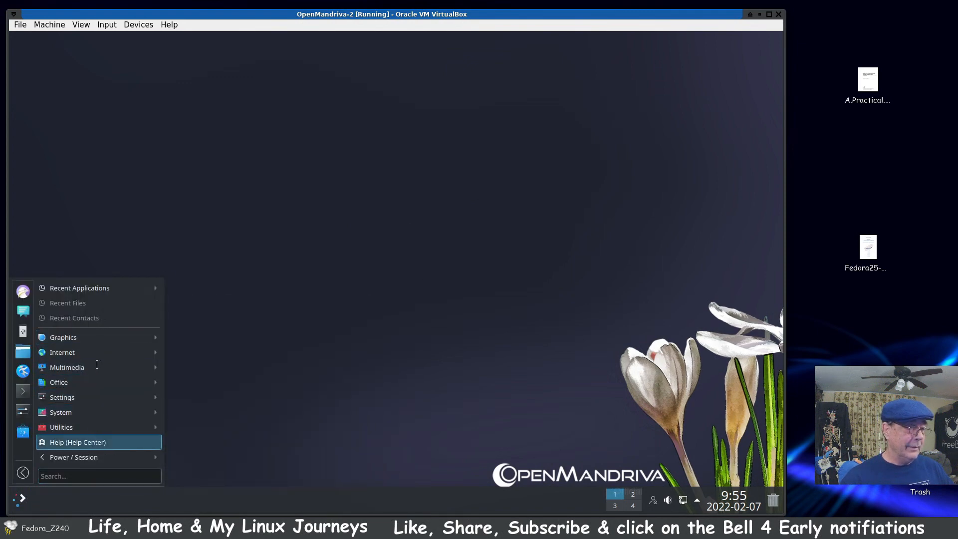
click(175, 304)
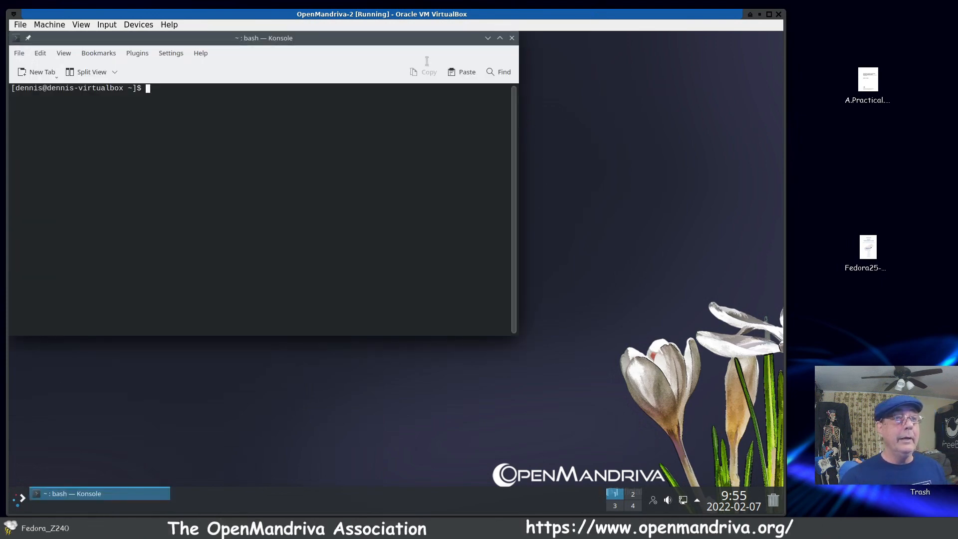
drag(425, 47, 558, 154)
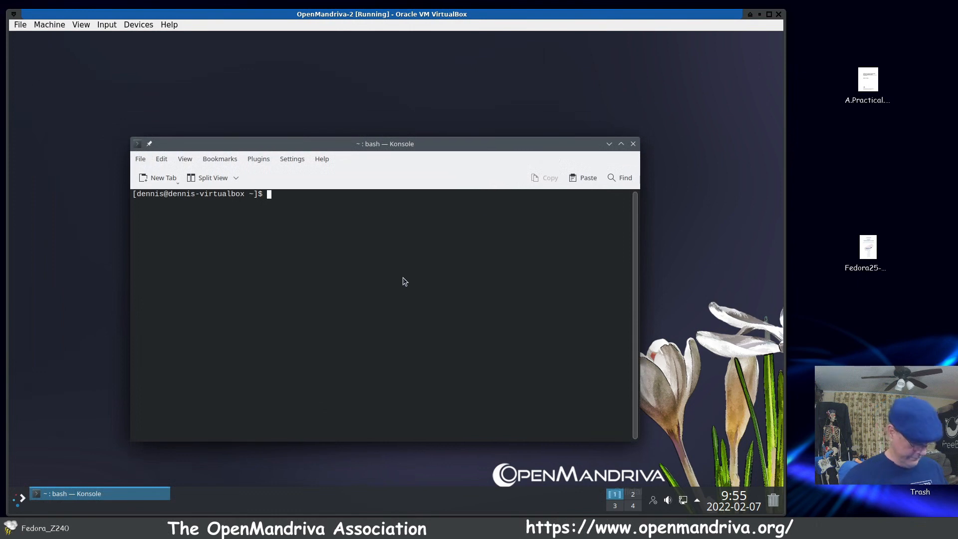
key(ctrl+plus)
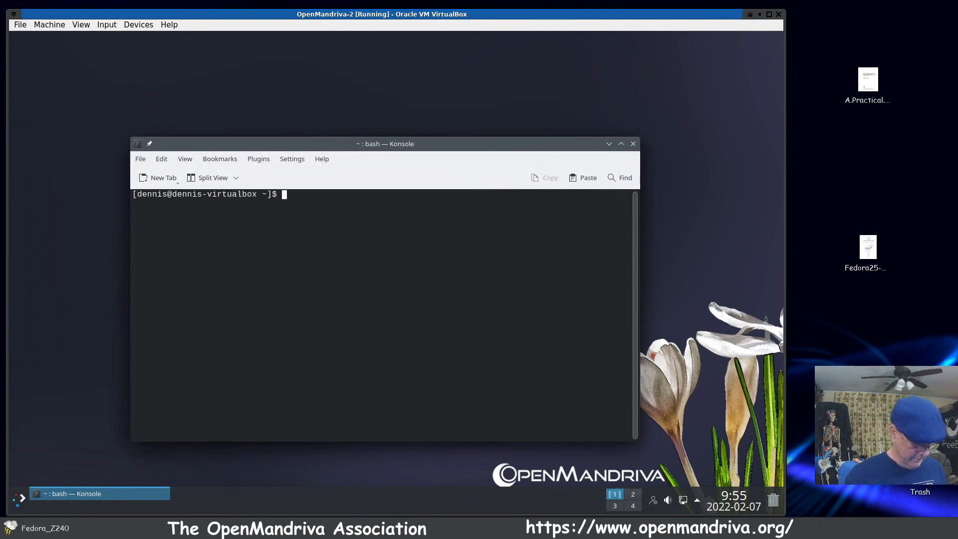
Step: Check for system updates in the terminal with "sudo dnf update", authenticating with the account password
text(sudo dn)
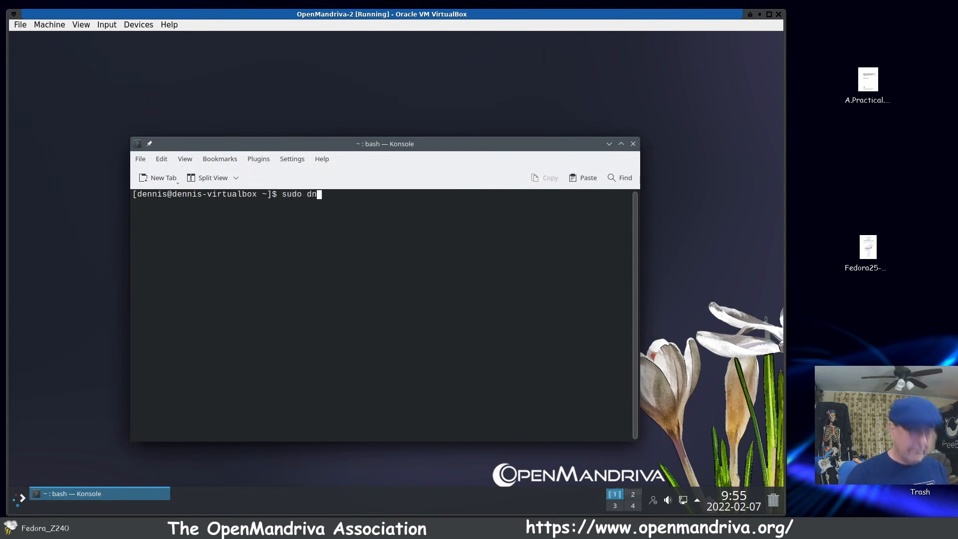
text(f update)
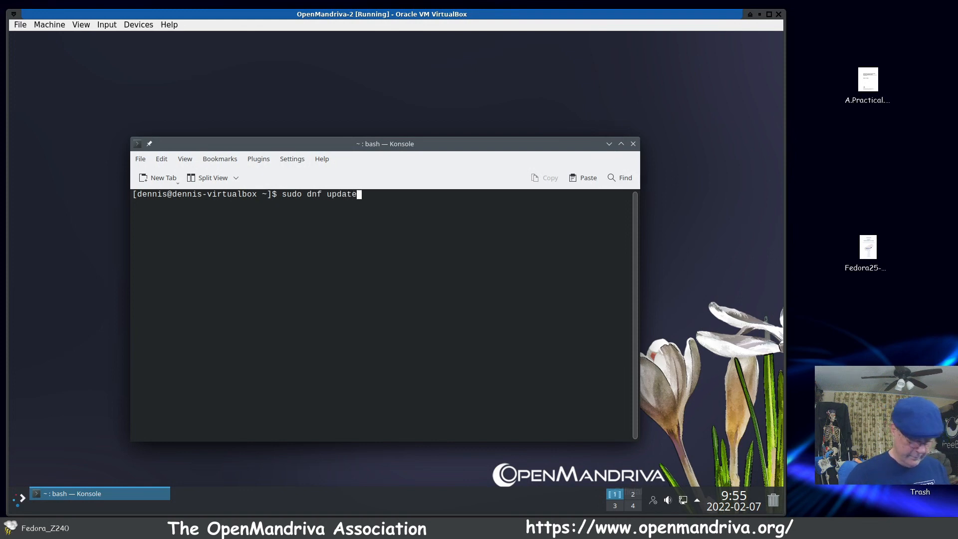
key(Return)
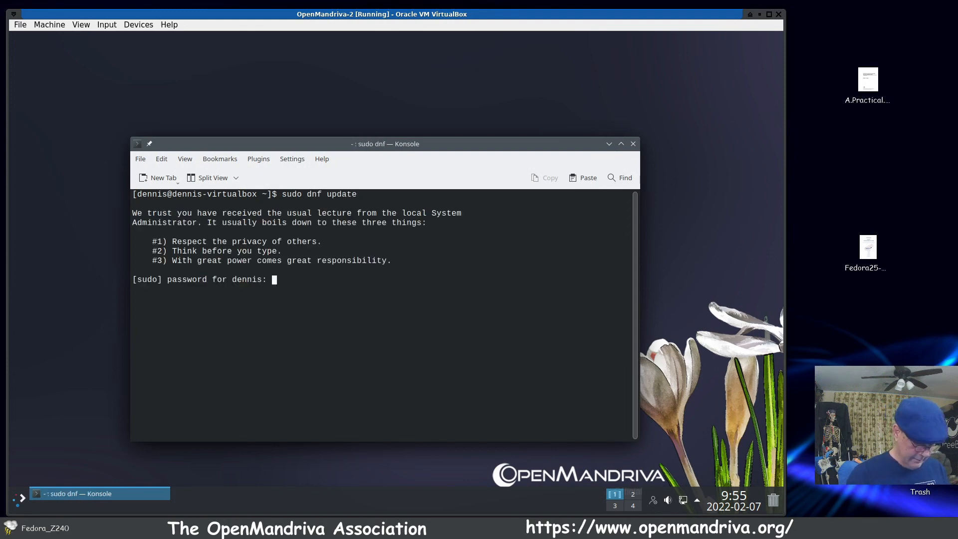
key(Return)
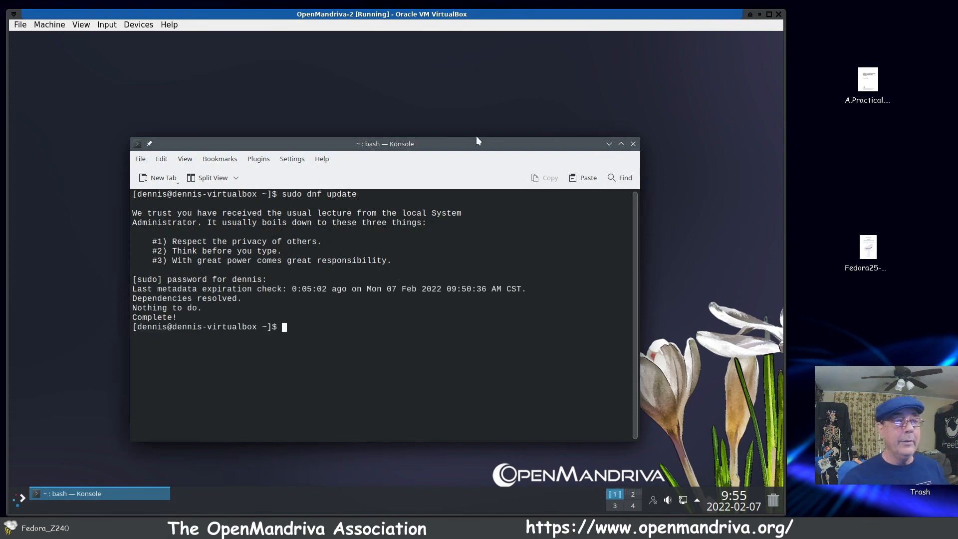
Step: Install the card games with "sudo dnf install aisleriot kpat", accept the transaction, and move the Konsole window higher on the desktop
drag(494, 141, 528, 87)
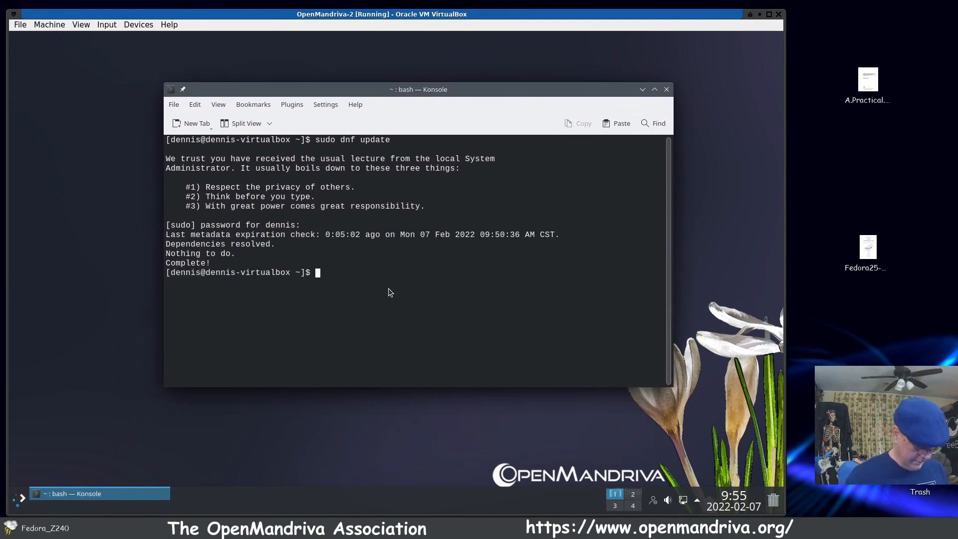
text(sudo dn)
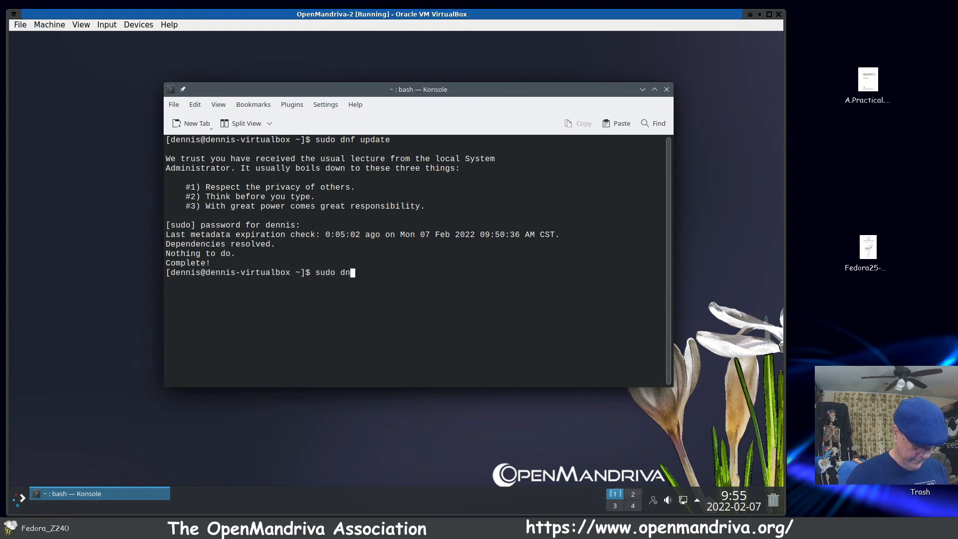
text(f i)
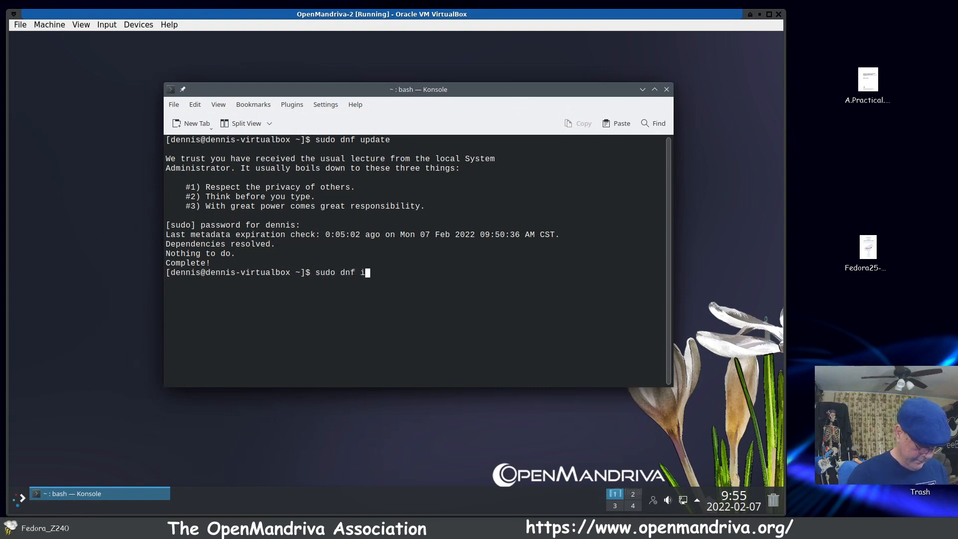
text(nstall )
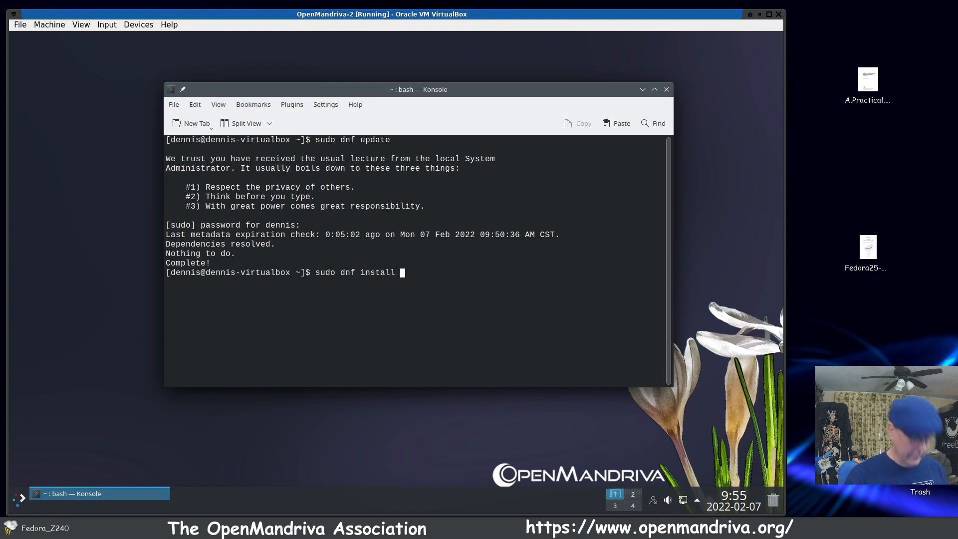
text(aisl)
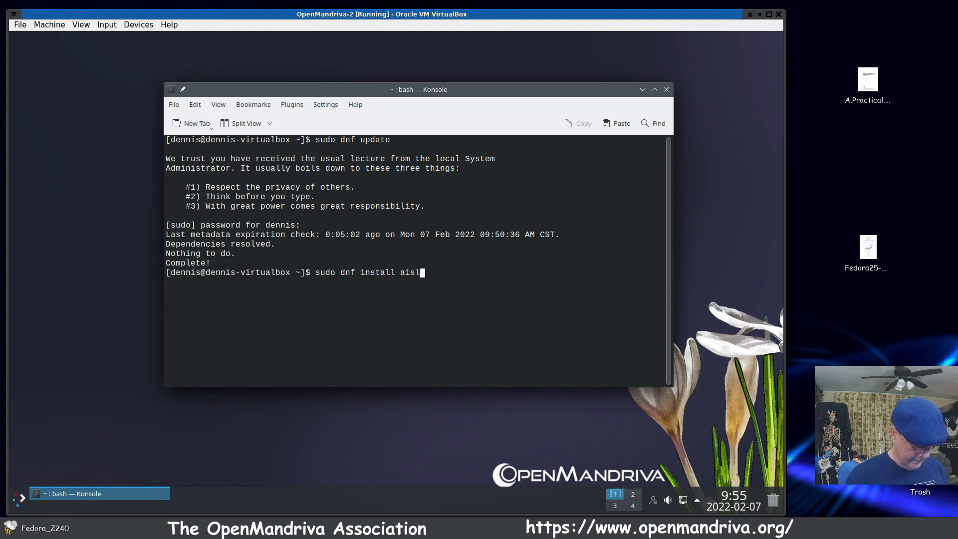
text(eriot kpat)
key(Return)
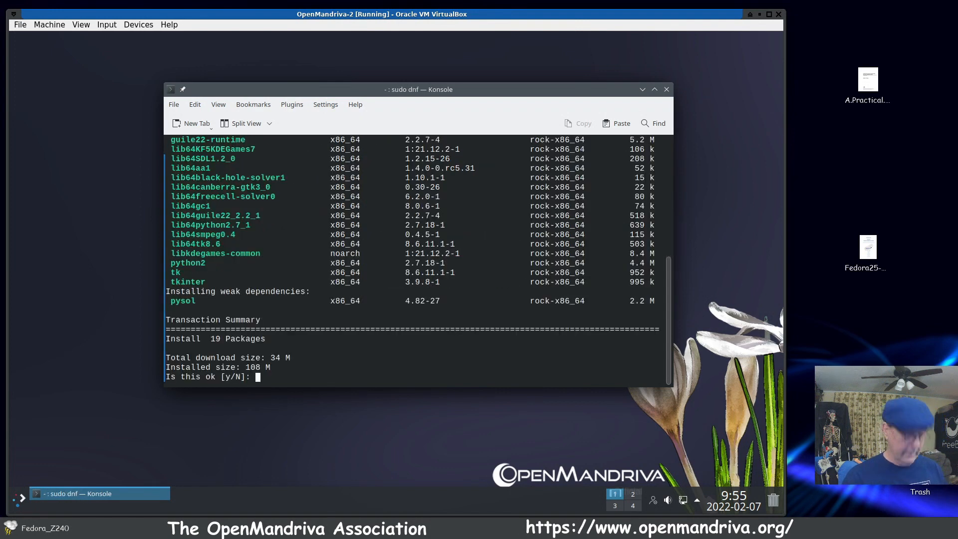
text(y)
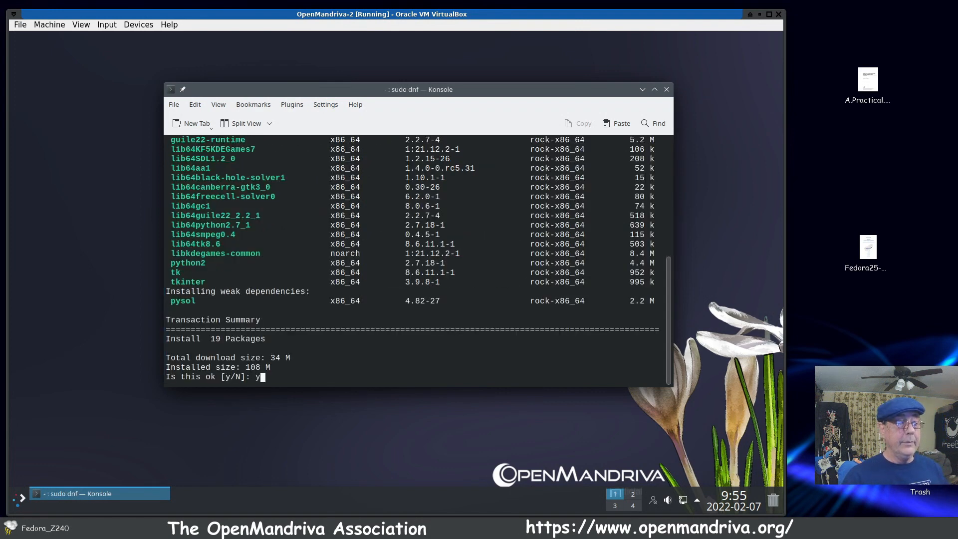
key(Return)
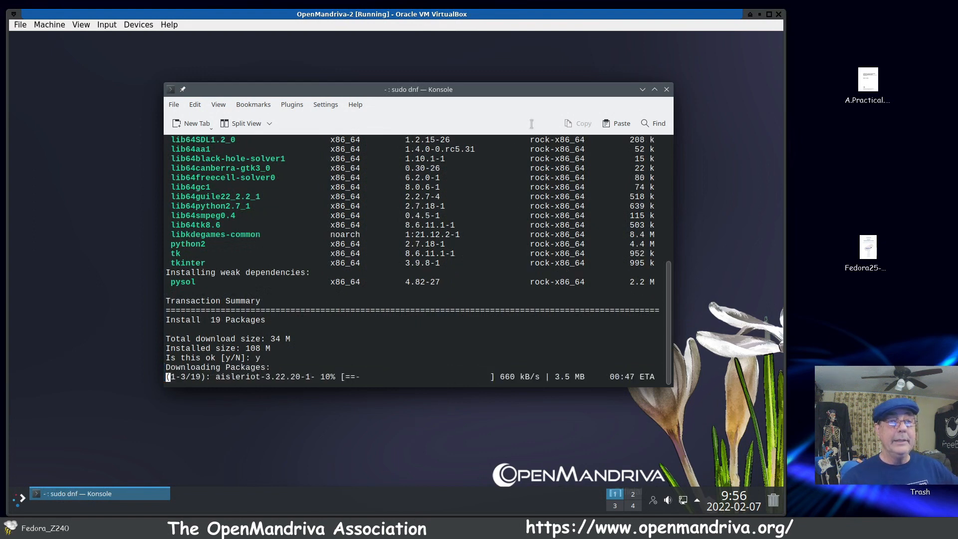
drag(539, 89, 609, 57)
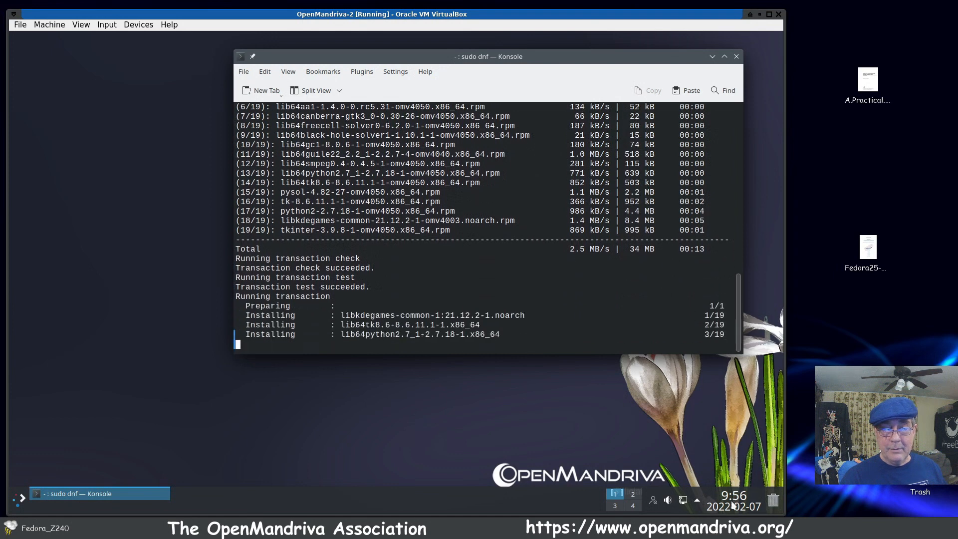
Step: Look through the system tray's Status and Notifications, Networks and audio volume pop-ups, closing each one after viewing
click(697, 501)
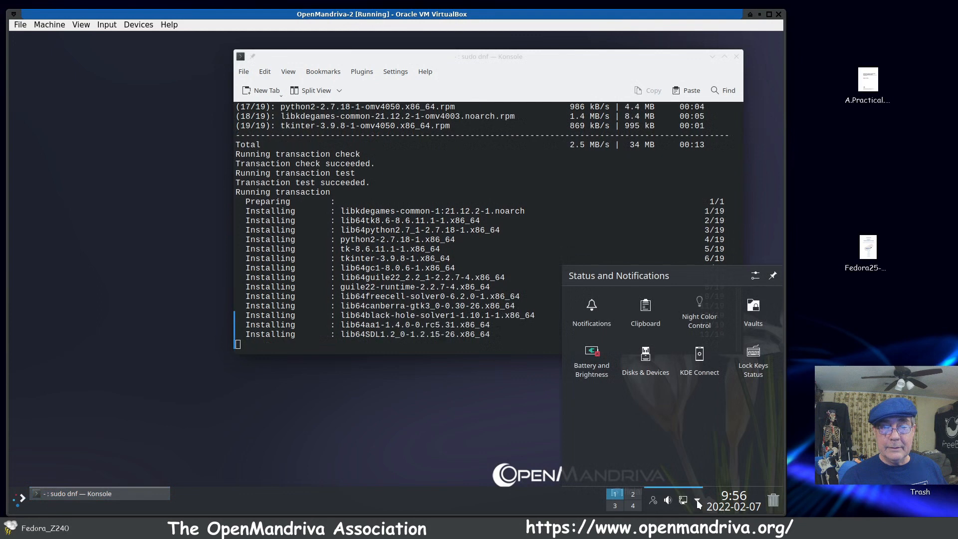
click(697, 501)
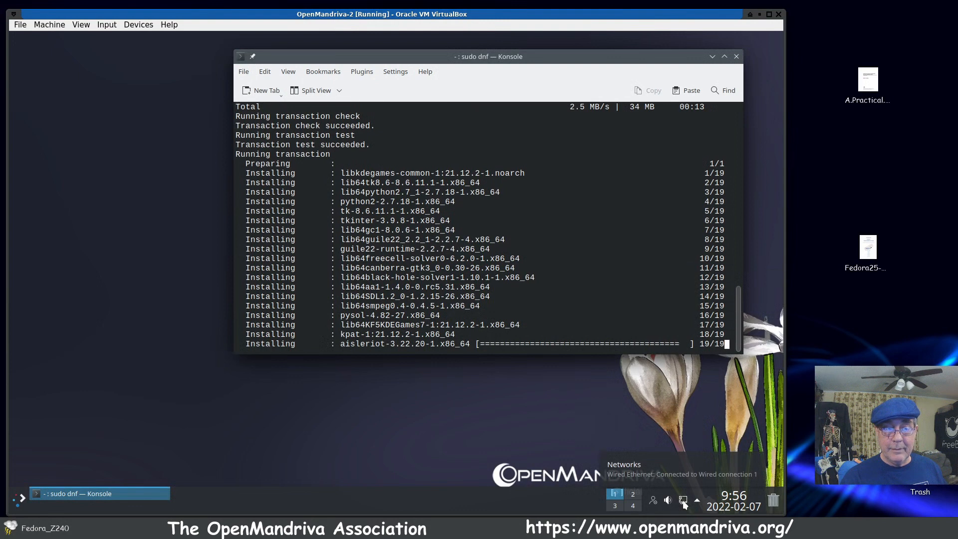
click(684, 502)
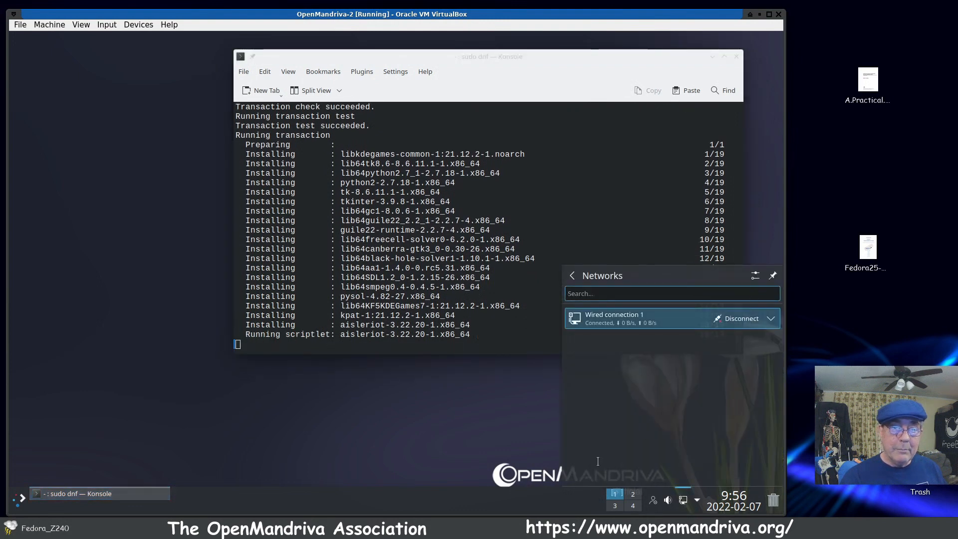
click(683, 499)
click(669, 500)
click(669, 501)
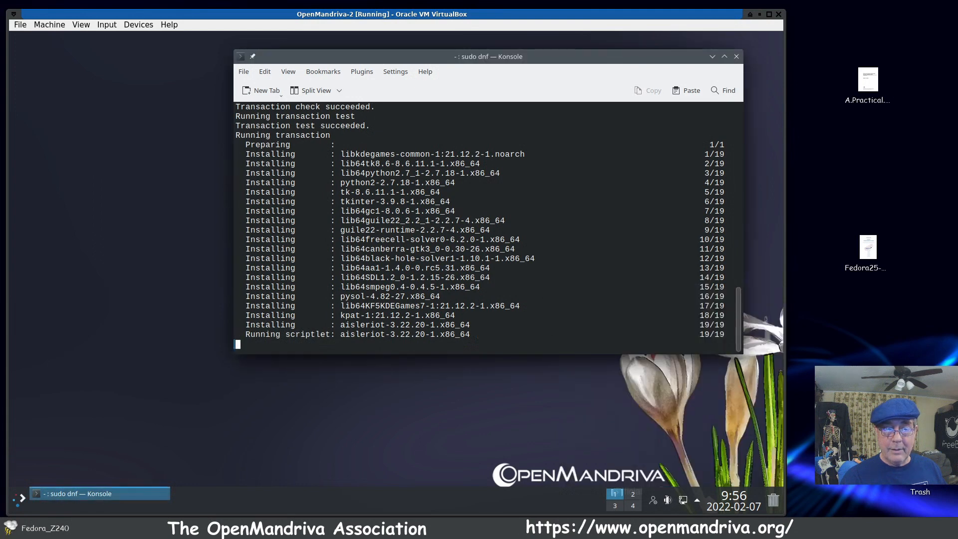
Step: View the instant messaging tray icon's options, dismiss them, and open the audio device configuration
right_click(653, 500)
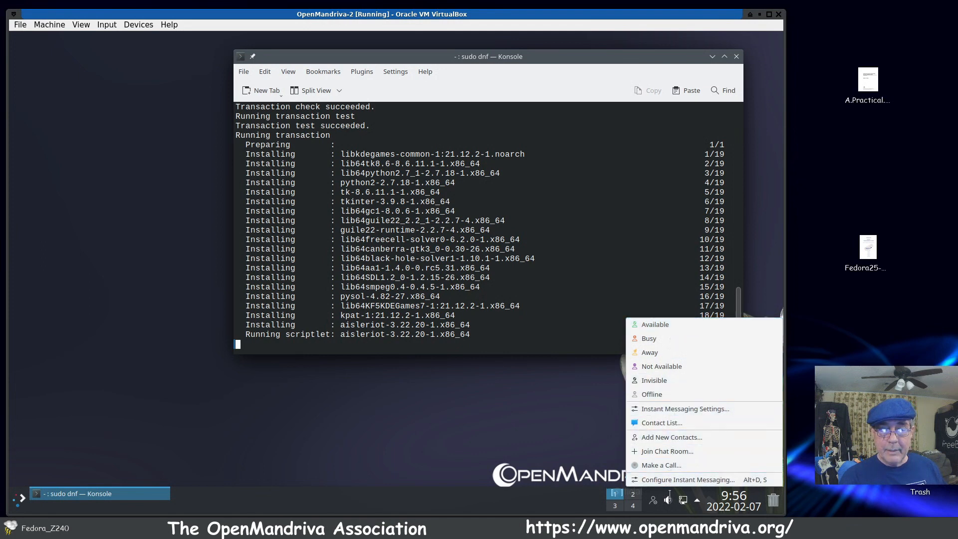
click(558, 432)
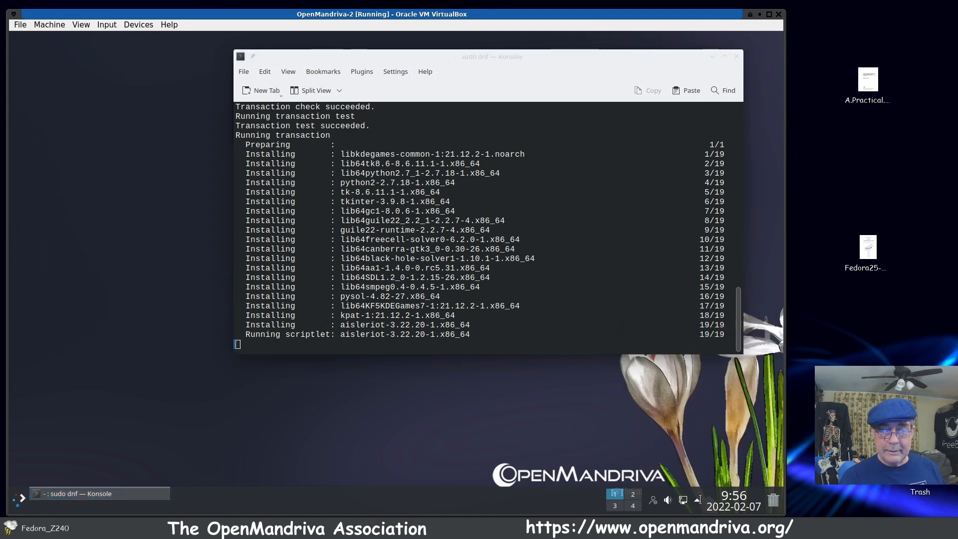
right_click(668, 499)
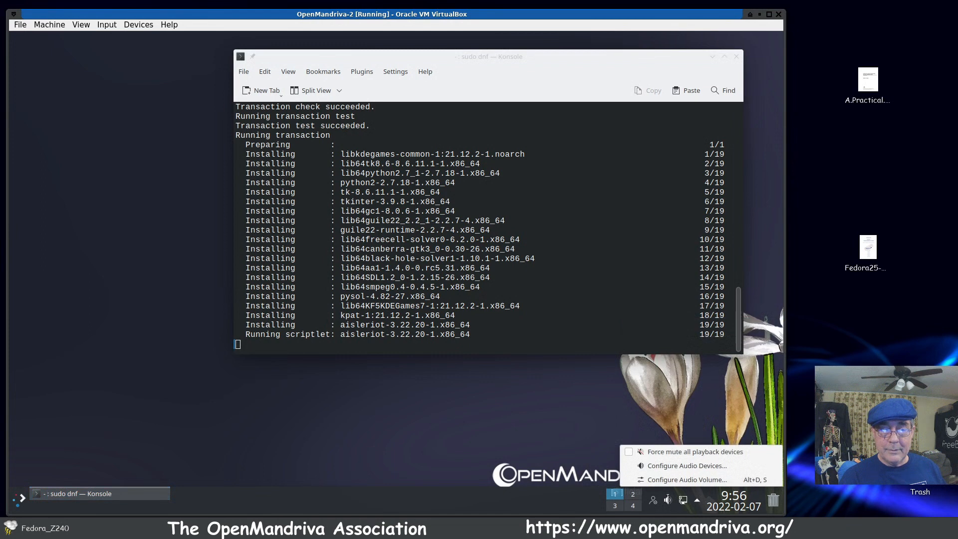
click(735, 467)
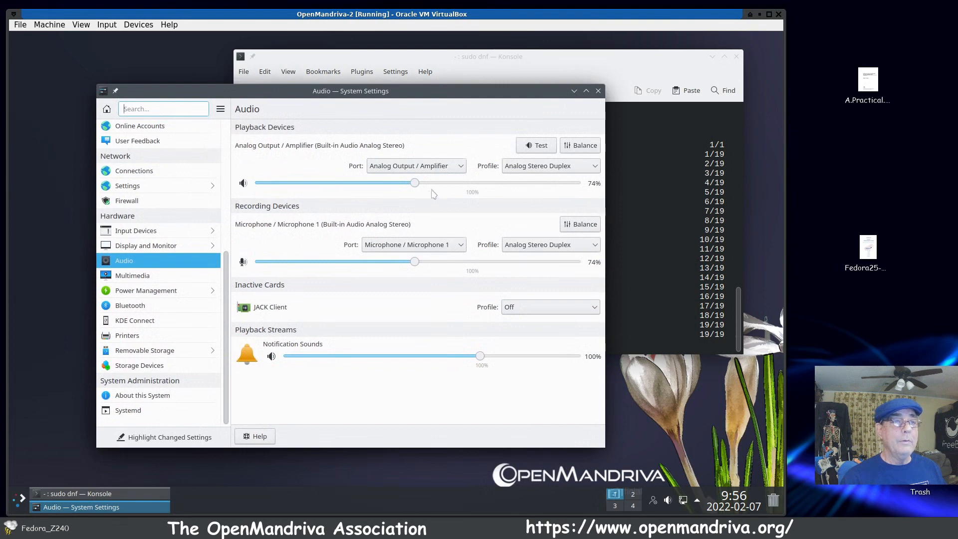
Step: Test the front-left and front-right speakers of the built-in audio output several times, and close the speaker test
click(537, 146)
click(475, 260)
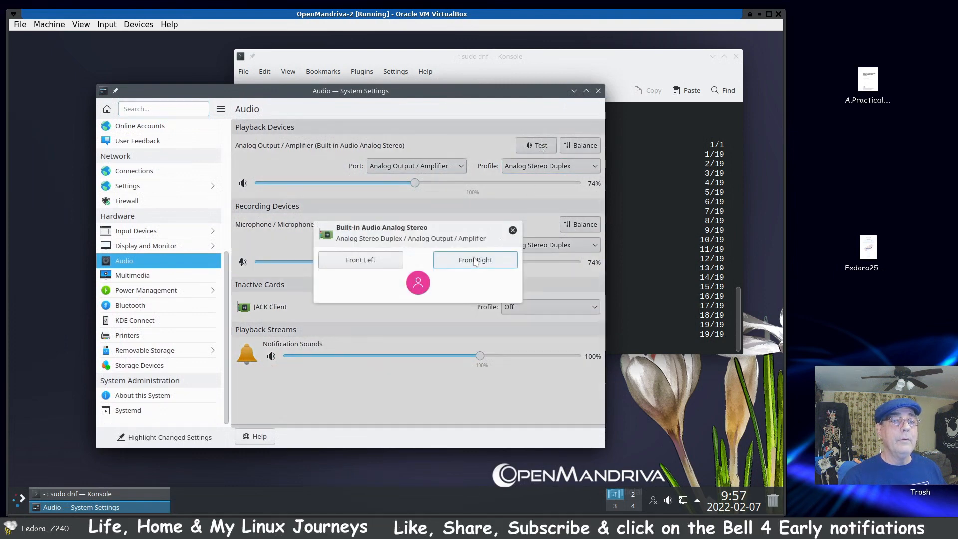
click(400, 262)
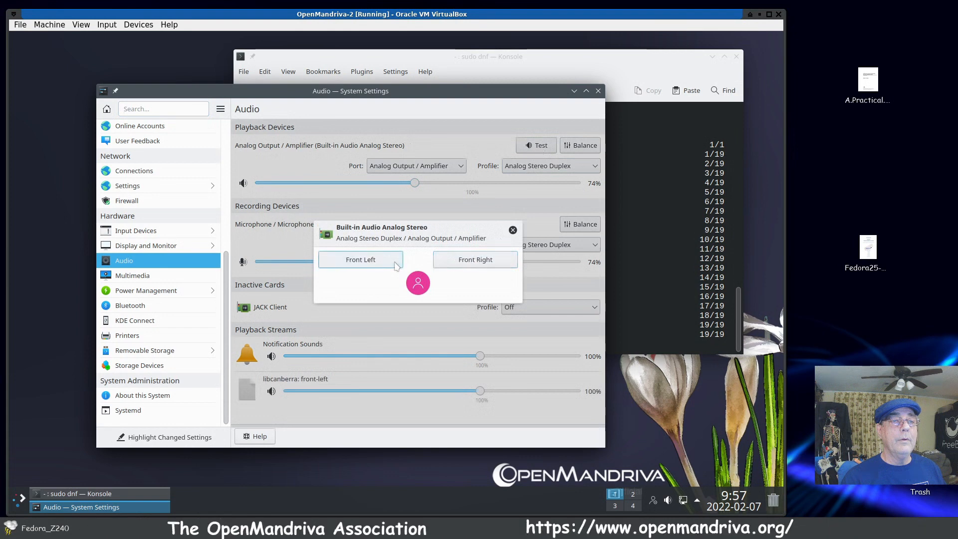
click(474, 262)
click(392, 261)
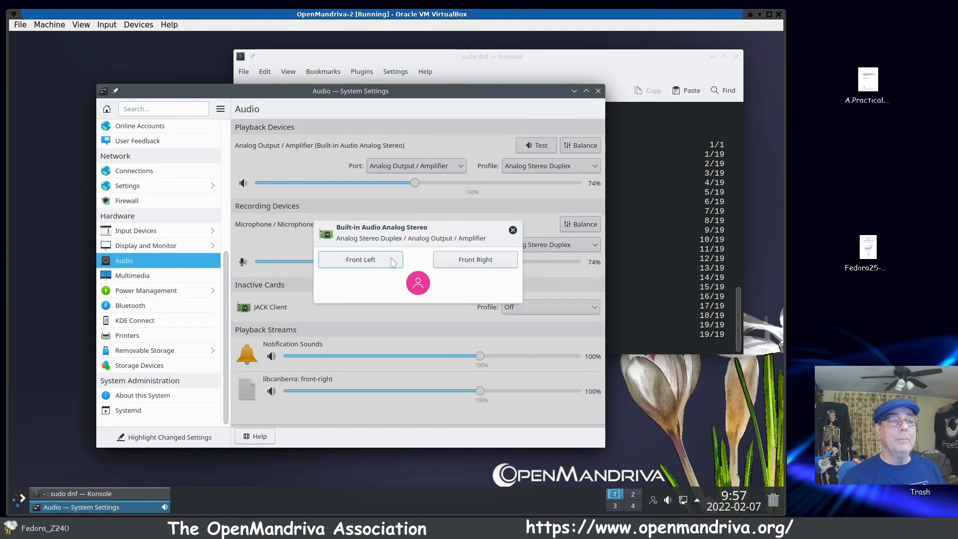
click(488, 264)
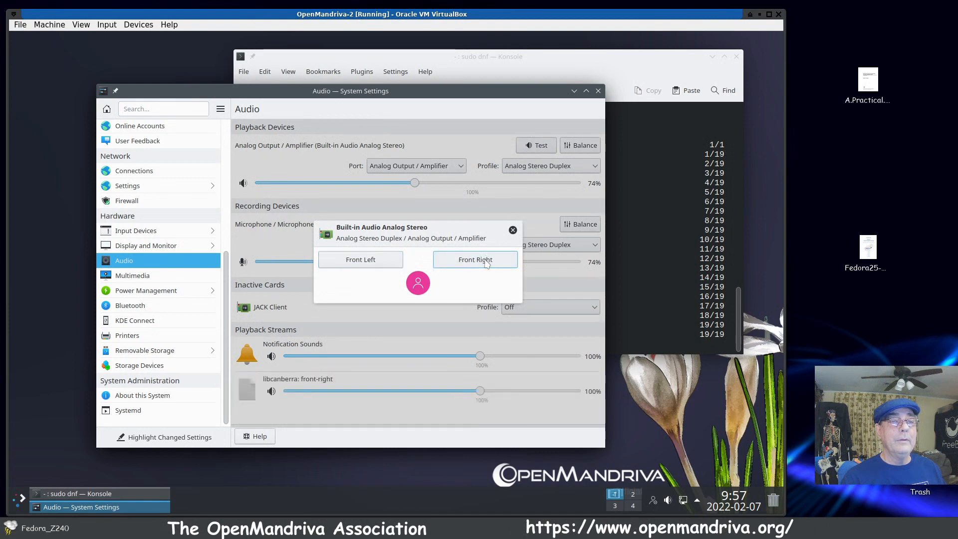
click(513, 230)
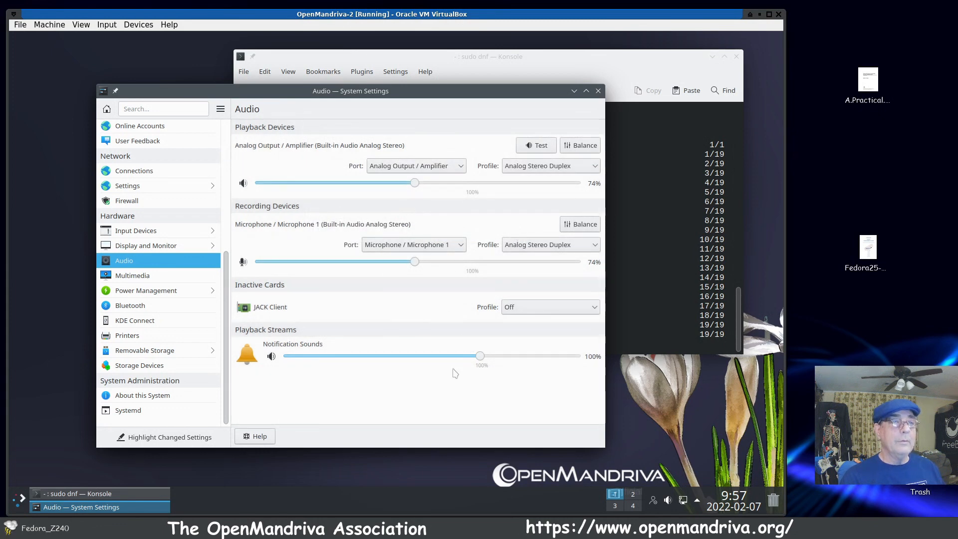
Step: Set the playback device's profile to Analog Stereo Output, retest both front speakers, and close the audio settings
click(590, 170)
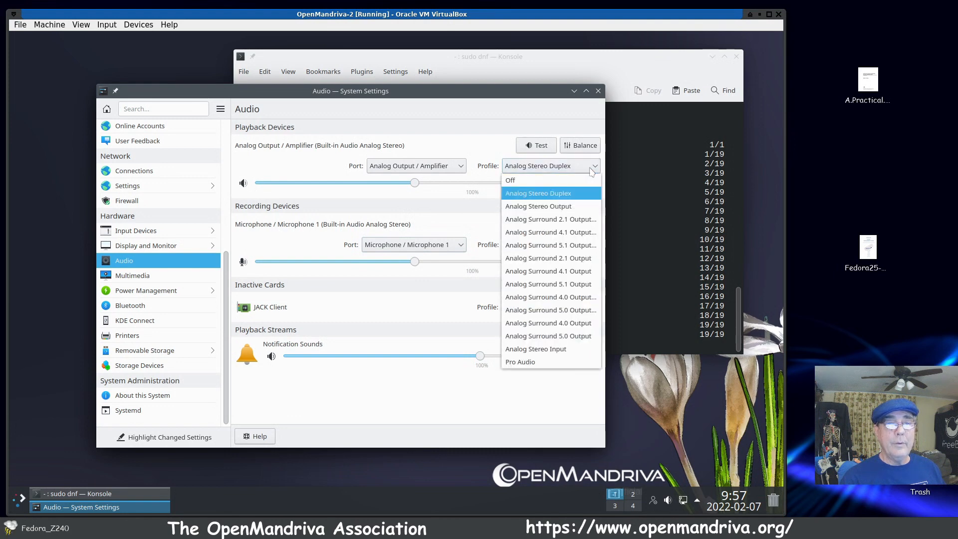
click(569, 207)
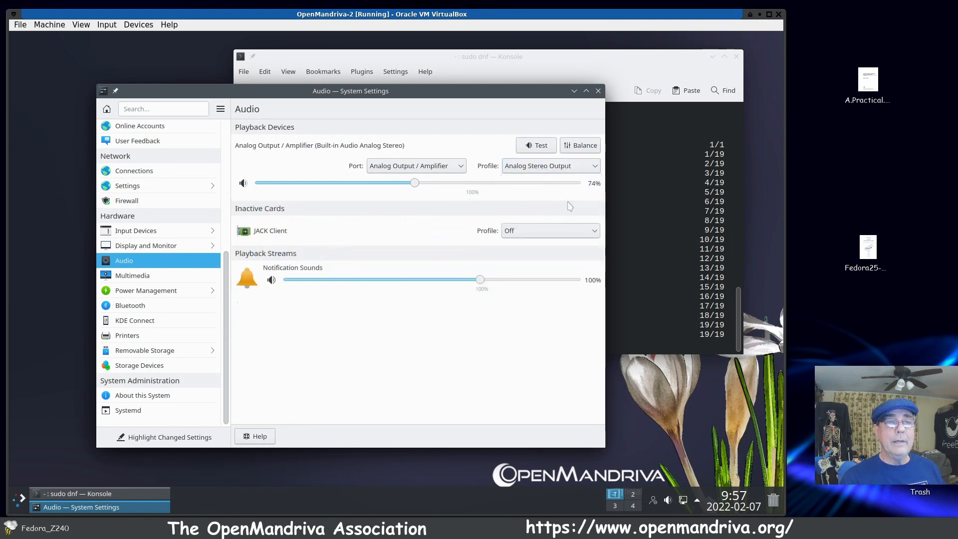
click(537, 146)
click(485, 270)
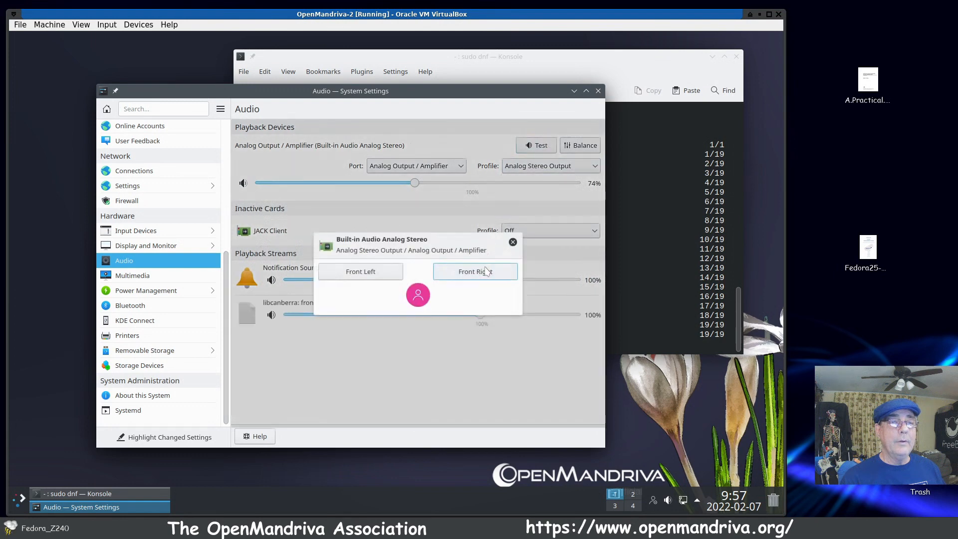
click(482, 269)
click(380, 274)
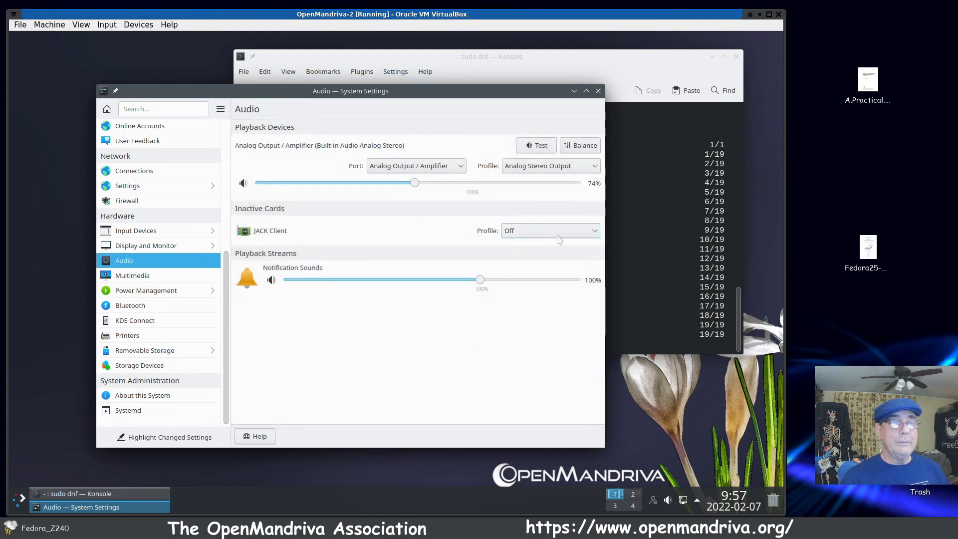
click(598, 90)
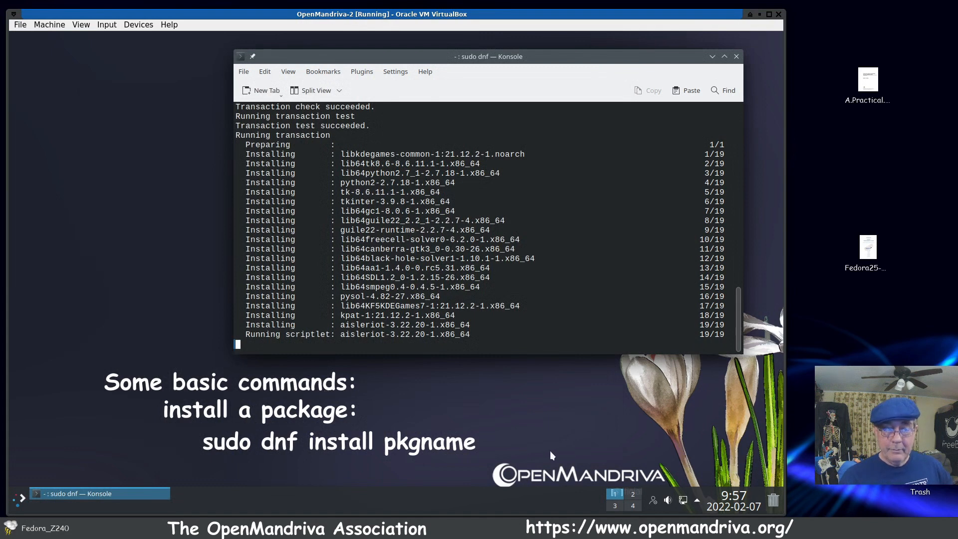
Step: Review the Online Accounts, General and Notifications pages of the Instant Messaging settings, and close the window without changes
click(654, 500)
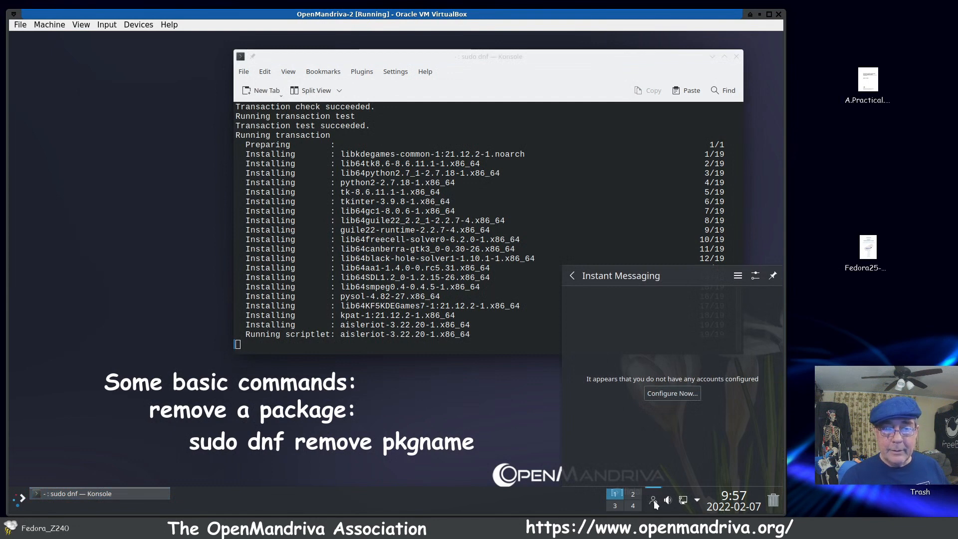
right_click(655, 499)
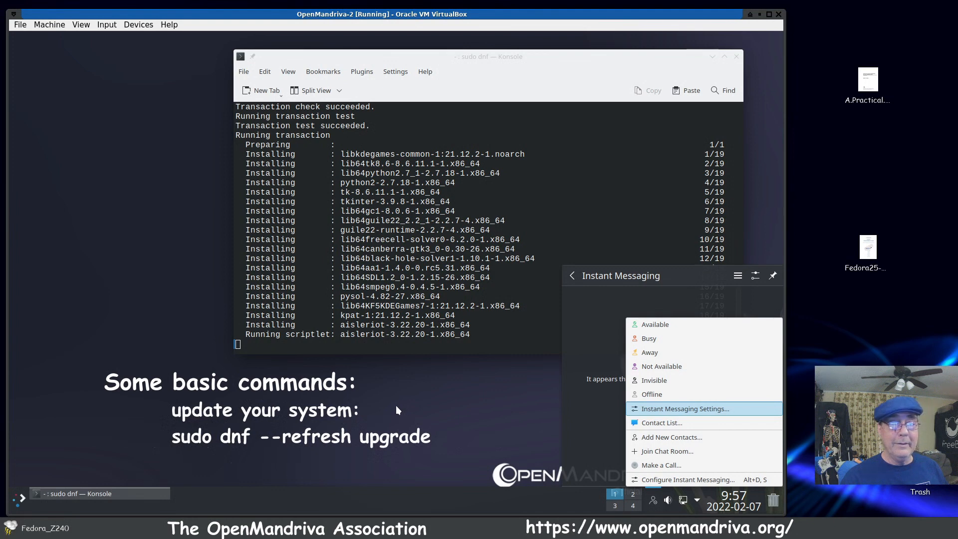
key(Return)
drag(228, 167, 392, 141)
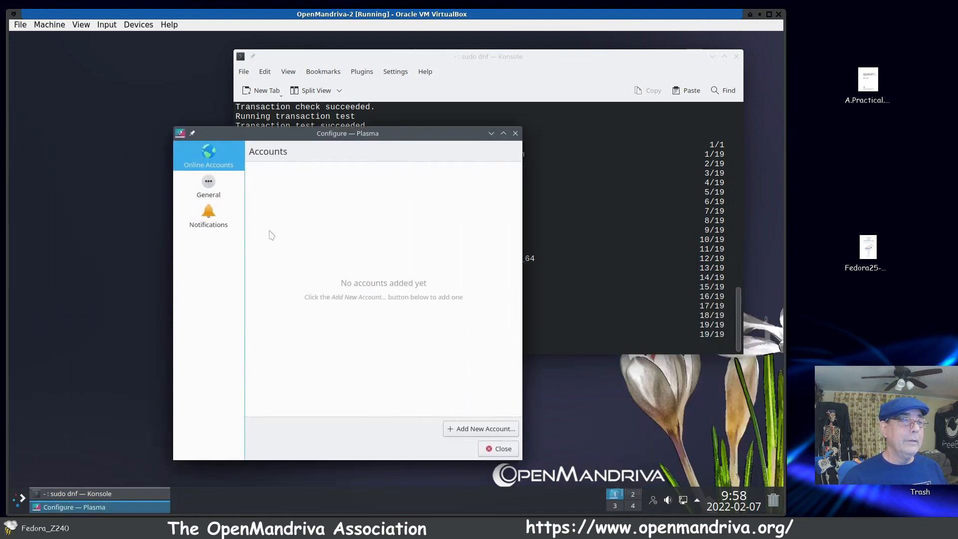
click(205, 192)
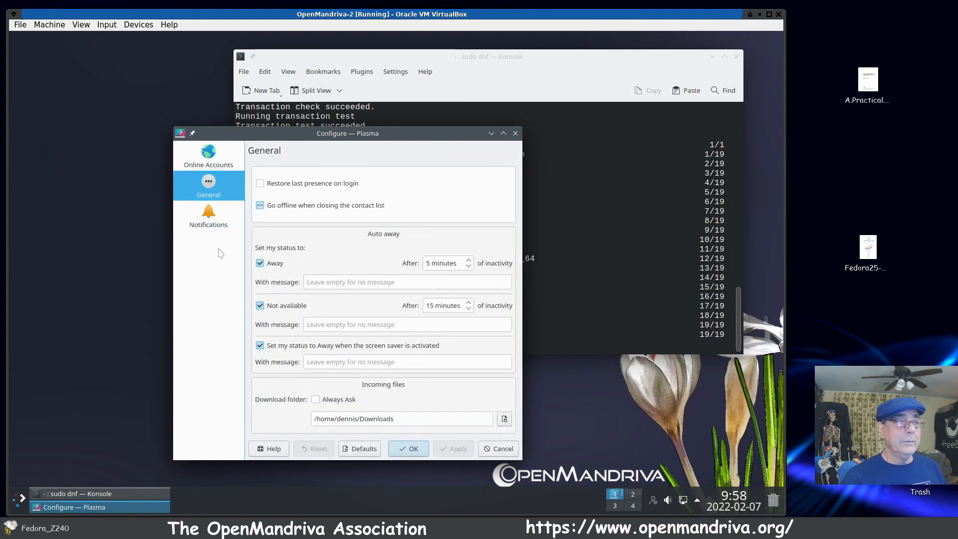
click(203, 220)
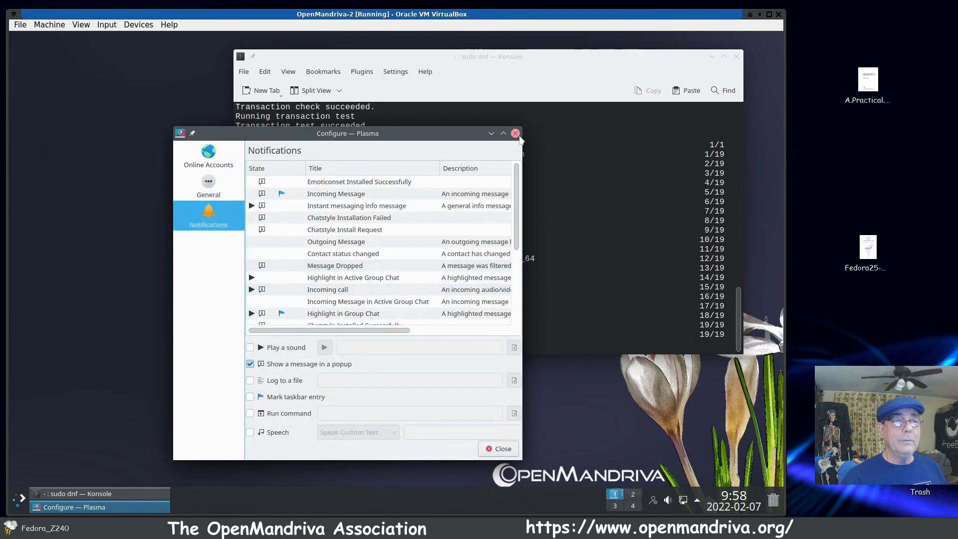
click(212, 188)
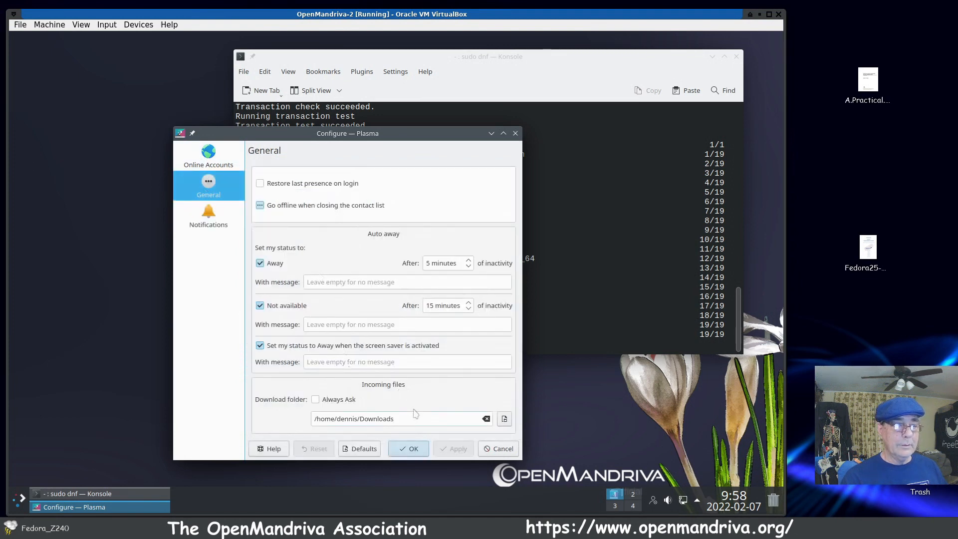
click(210, 159)
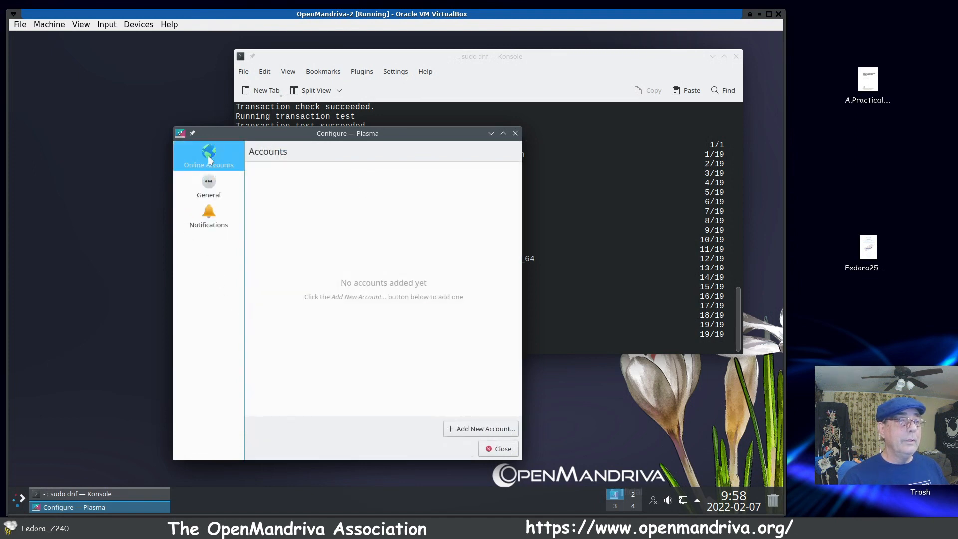
click(507, 449)
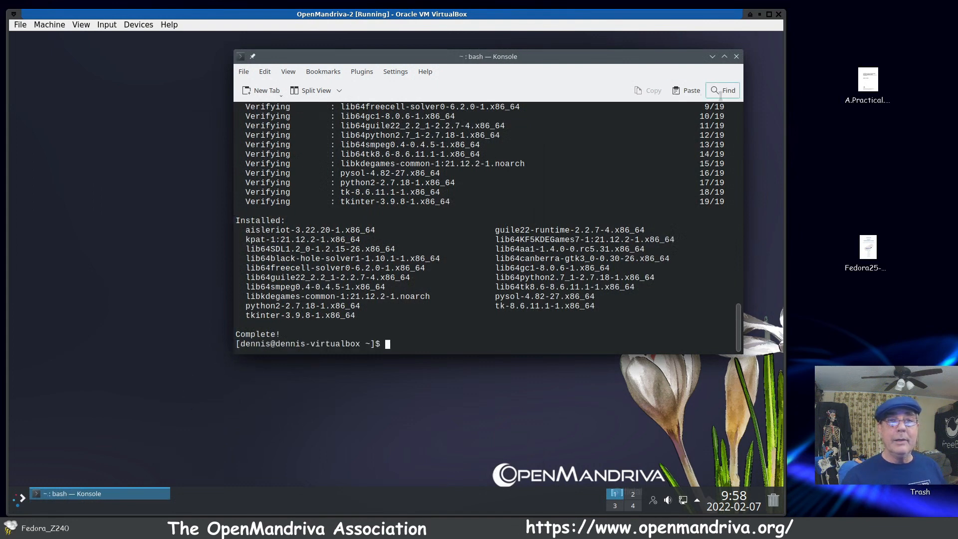
Step: Close Konsole and launch AisleRiot Solitaire from the card games
click(736, 57)
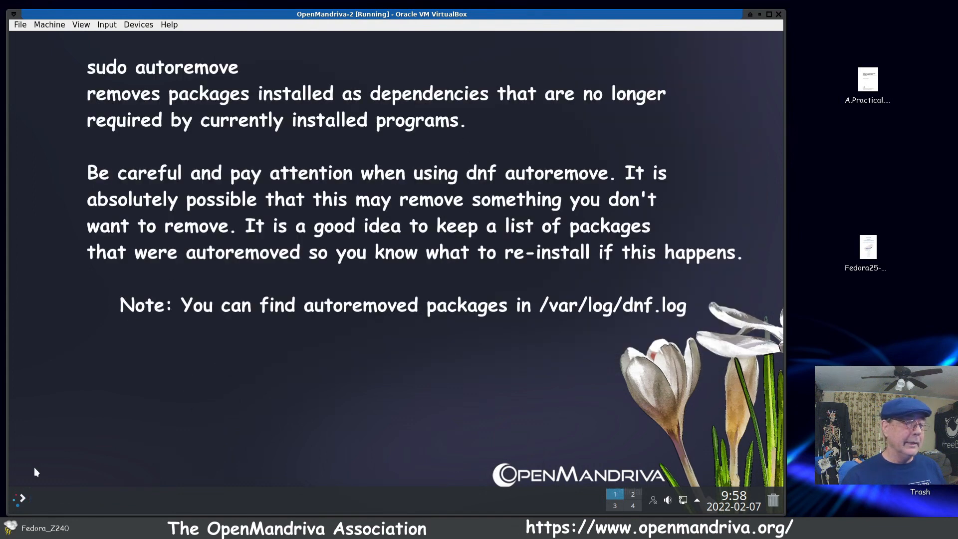
click(23, 500)
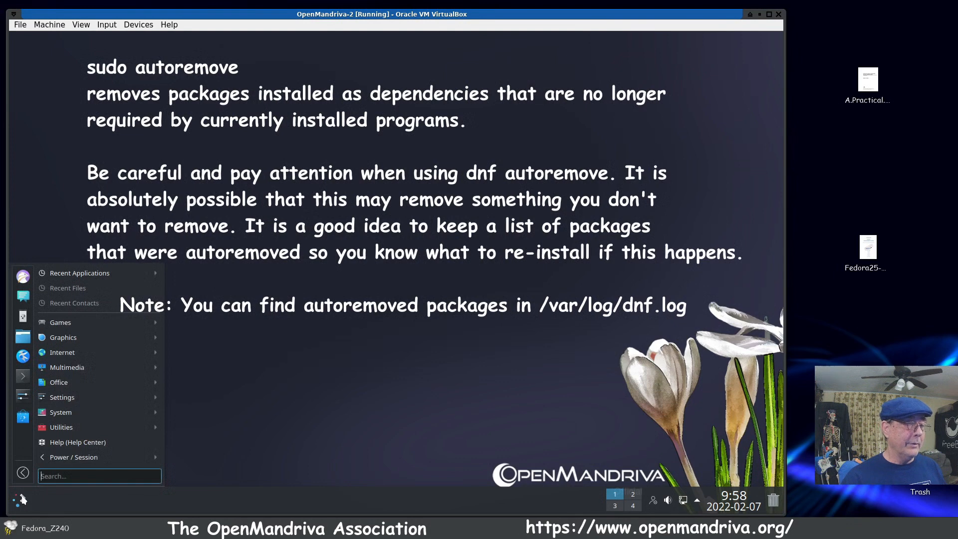
mouse_move(145, 322)
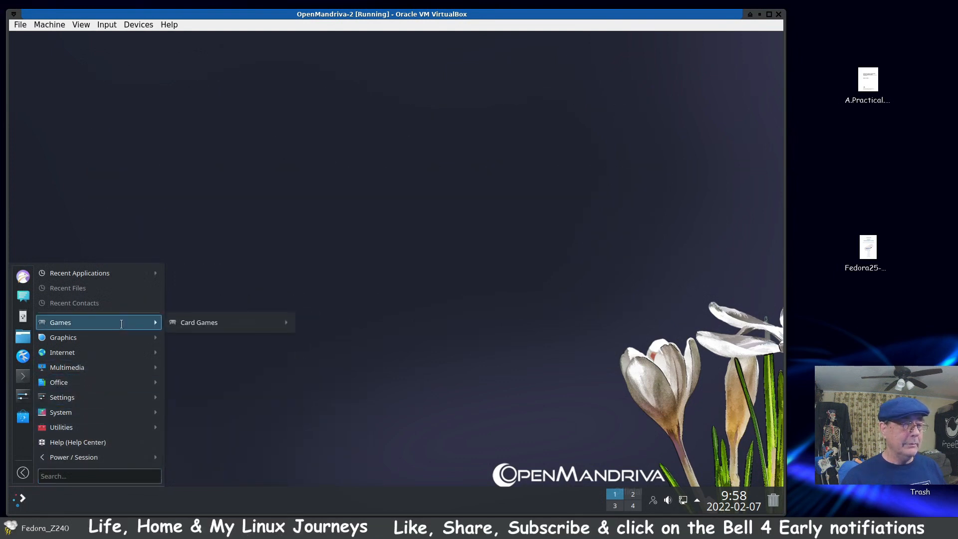
mouse_move(218, 322)
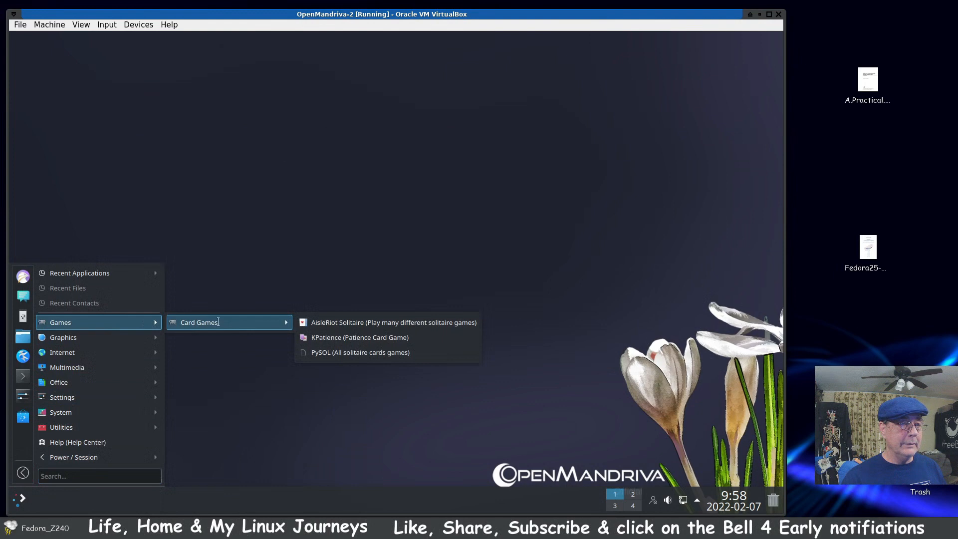
click(337, 325)
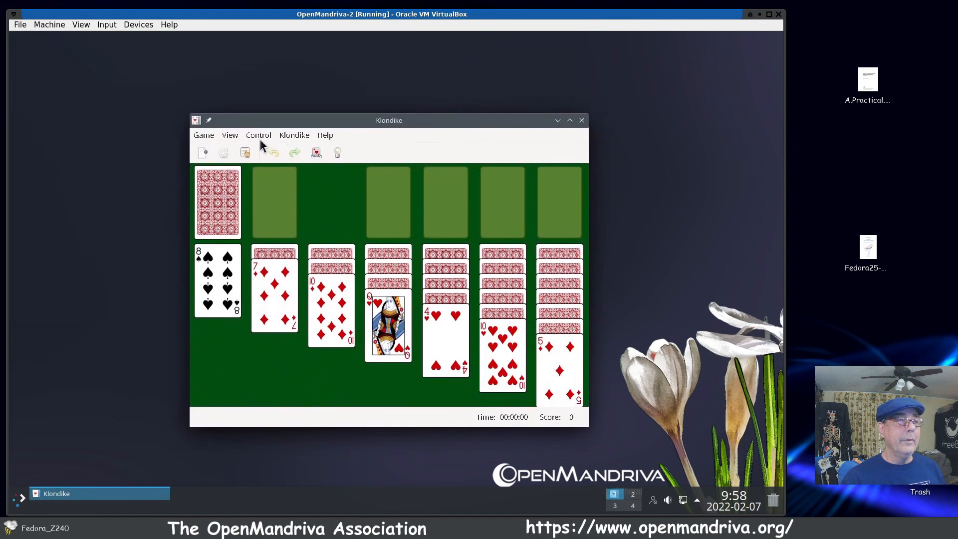
Step: Check Klondike's control options, move the seven of diamonds onto the eight of spades, and close the game
click(260, 138)
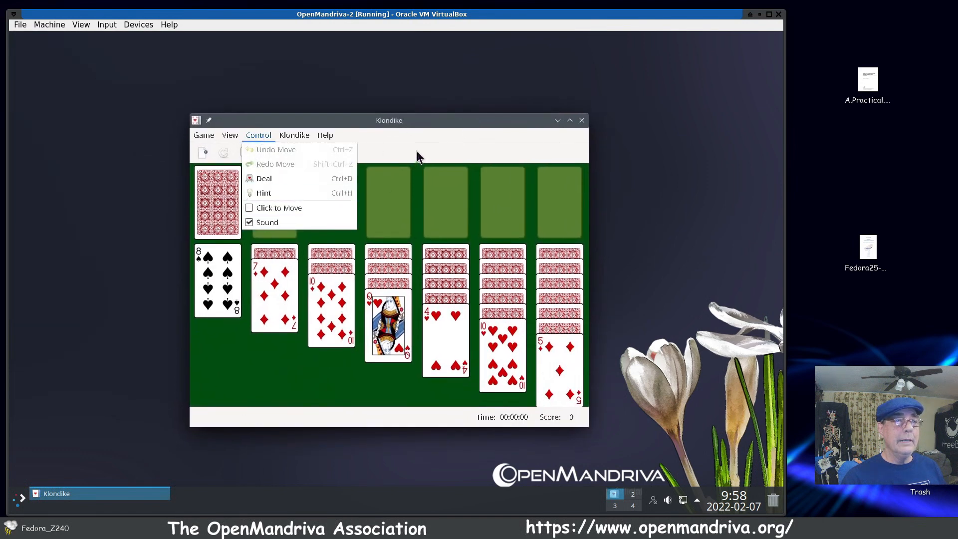
click(434, 123)
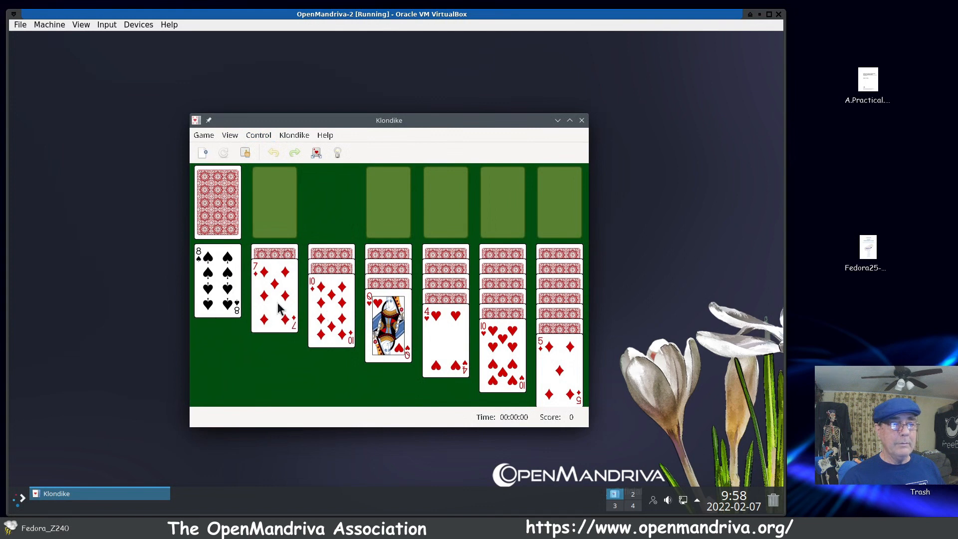
drag(279, 308, 236, 317)
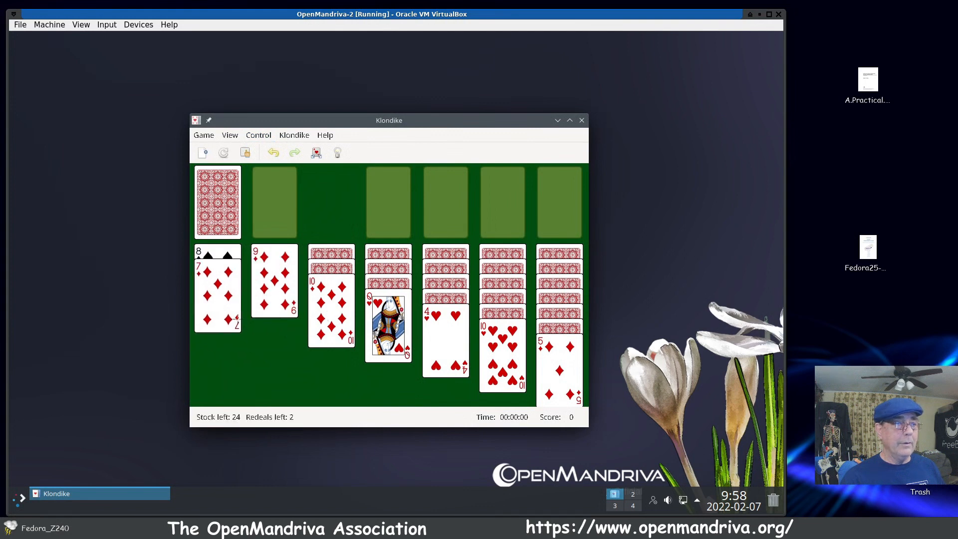
click(582, 120)
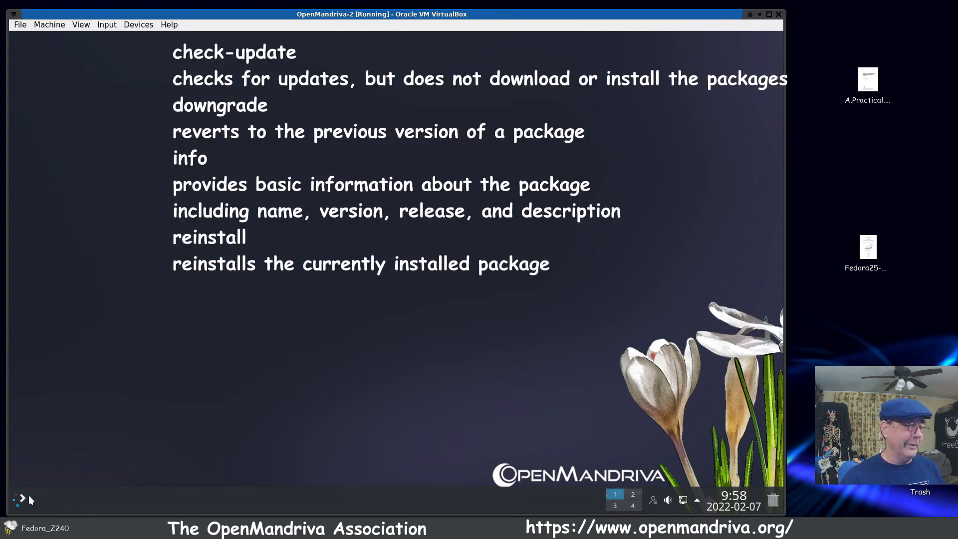
Step: Try to launch PySOL from the card games
click(18, 505)
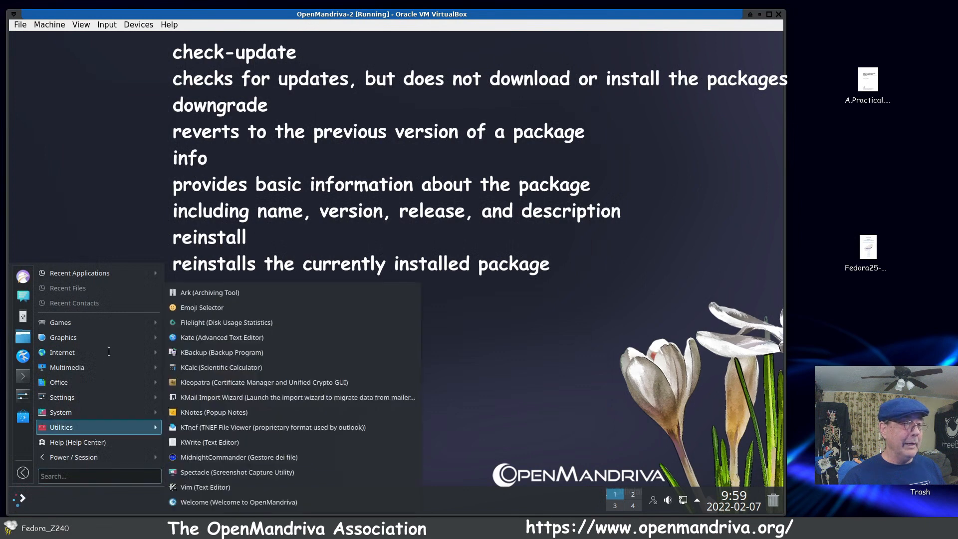
mouse_move(112, 328)
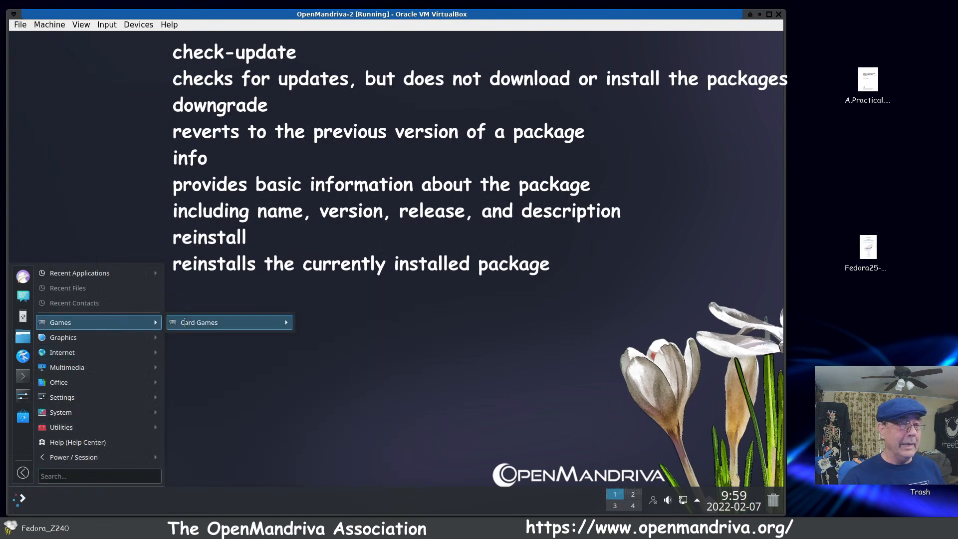
mouse_move(230, 323)
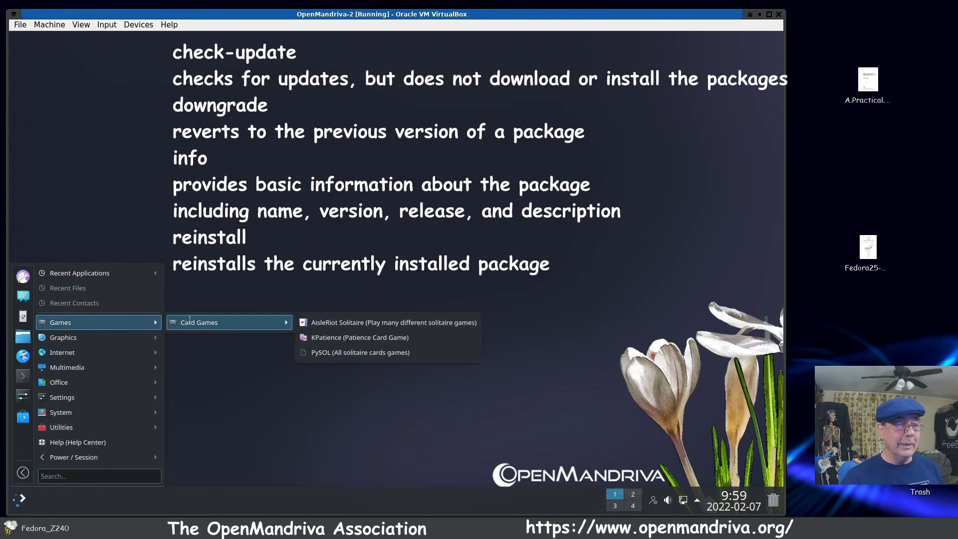
click(361, 353)
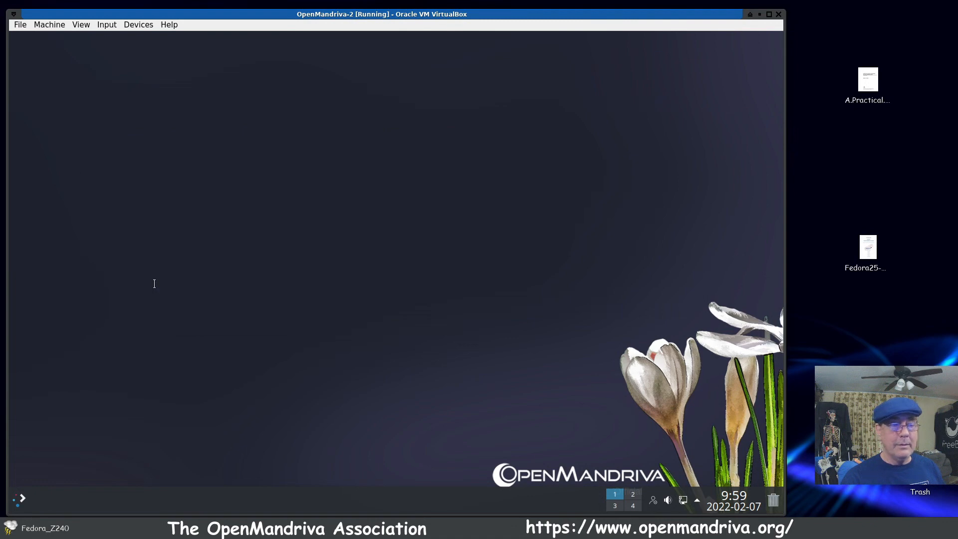
Step: Review the Graphics, Internet and Multimedia applications, and launch Kdenlive Video Editor
click(18, 499)
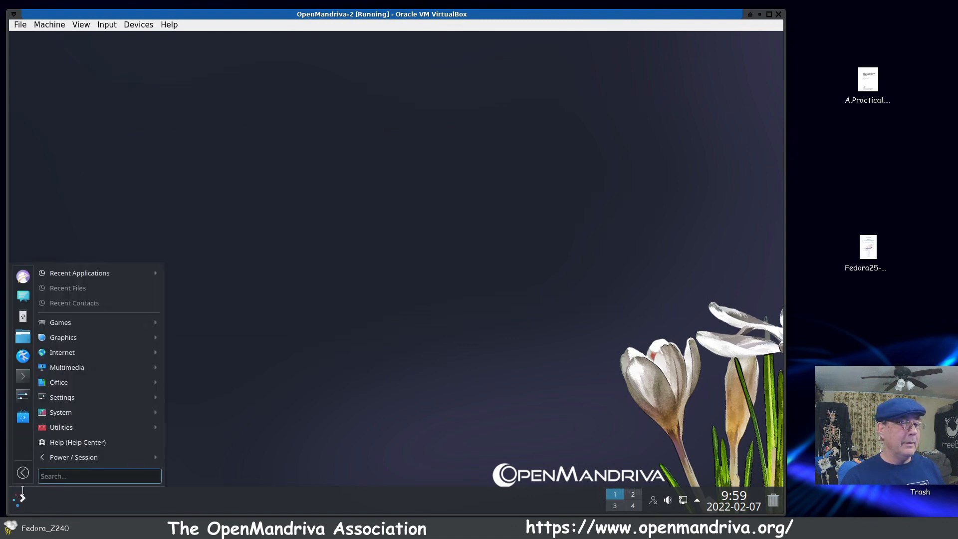
mouse_move(80, 330)
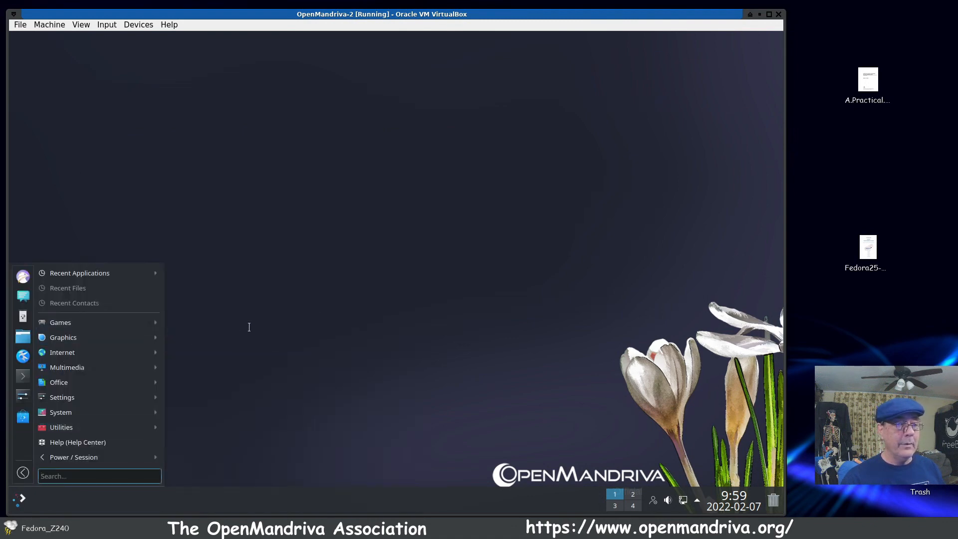
mouse_move(124, 342)
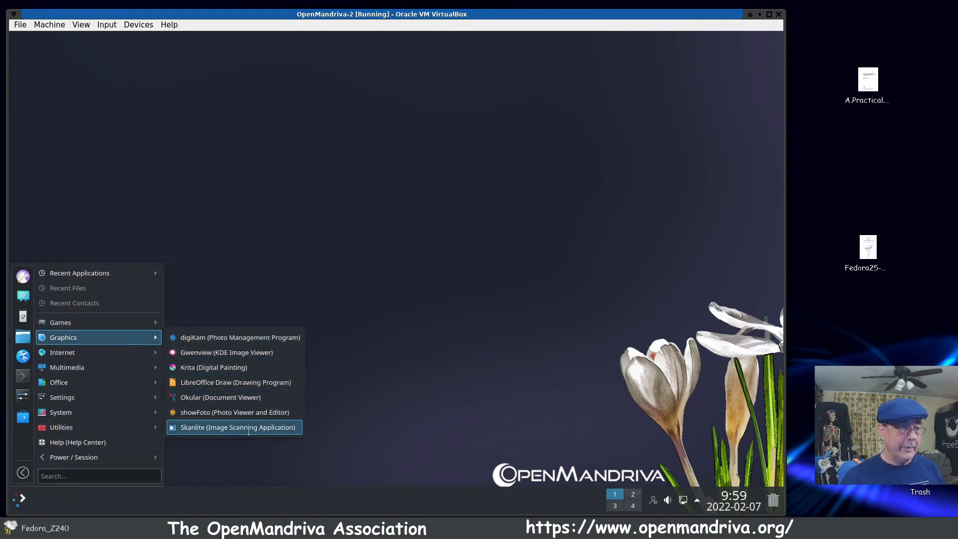
mouse_move(101, 354)
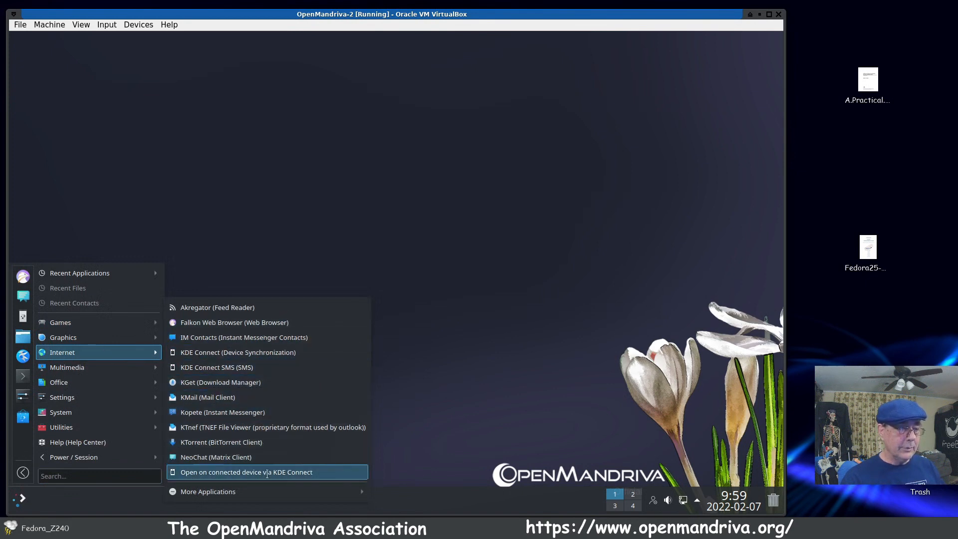
mouse_move(219, 494)
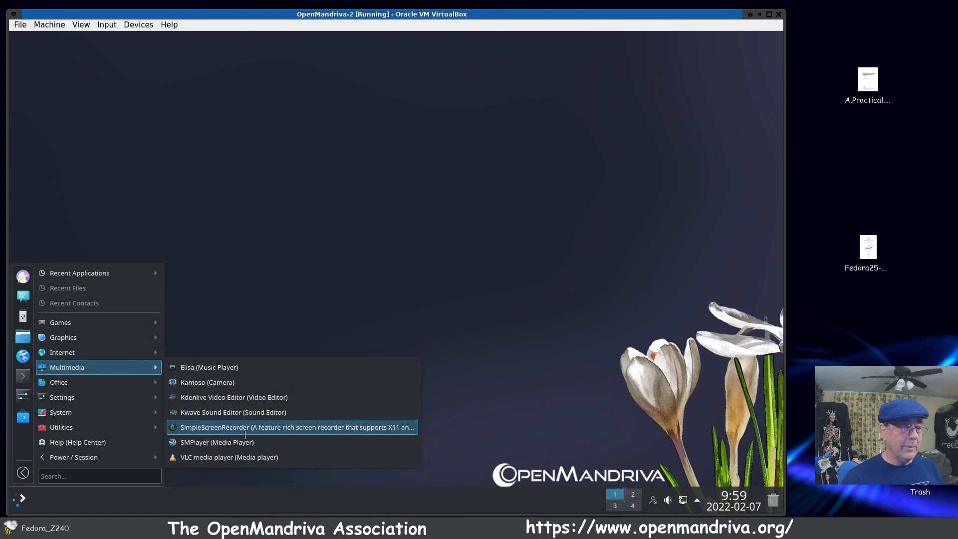
click(244, 398)
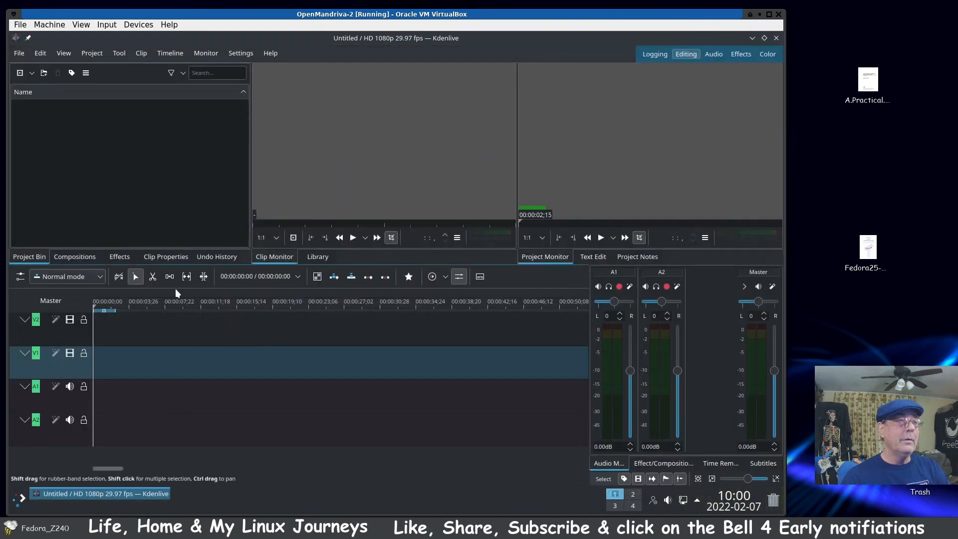
Step: View the About KDE information in Kdenlive, and close the video editor
click(271, 53)
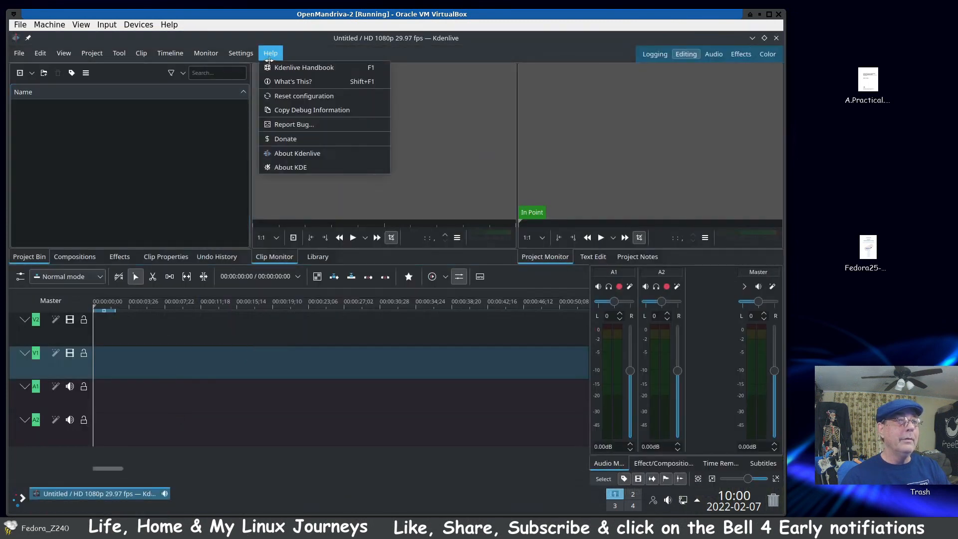
click(287, 169)
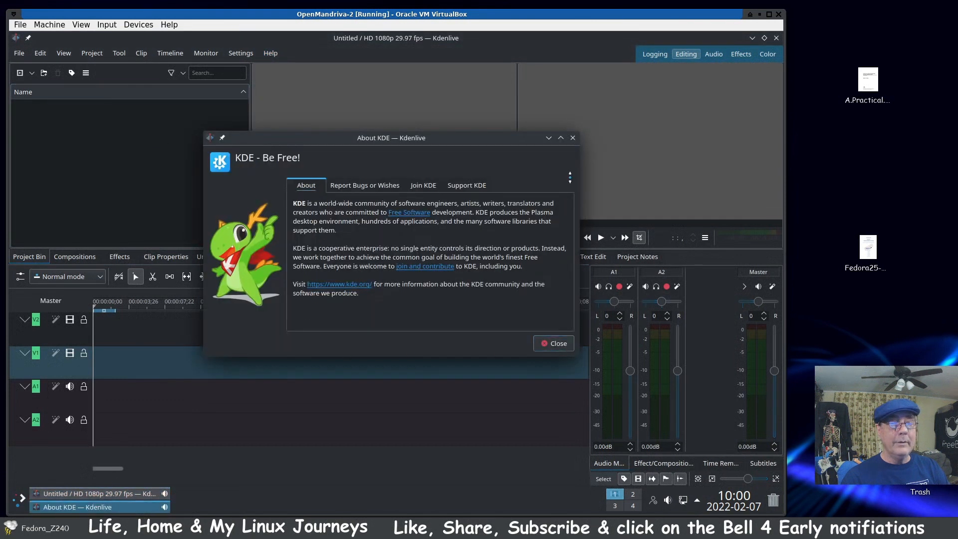
click(573, 138)
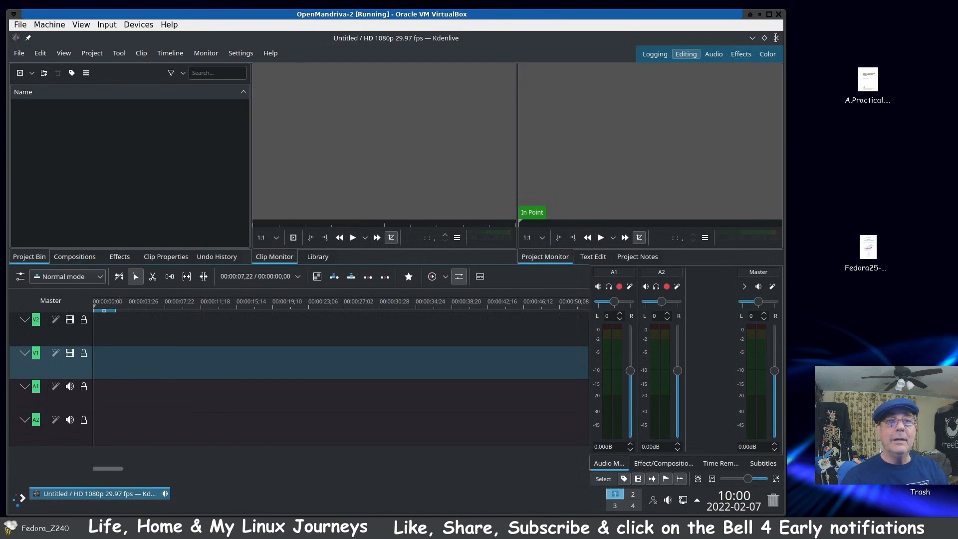
click(764, 38)
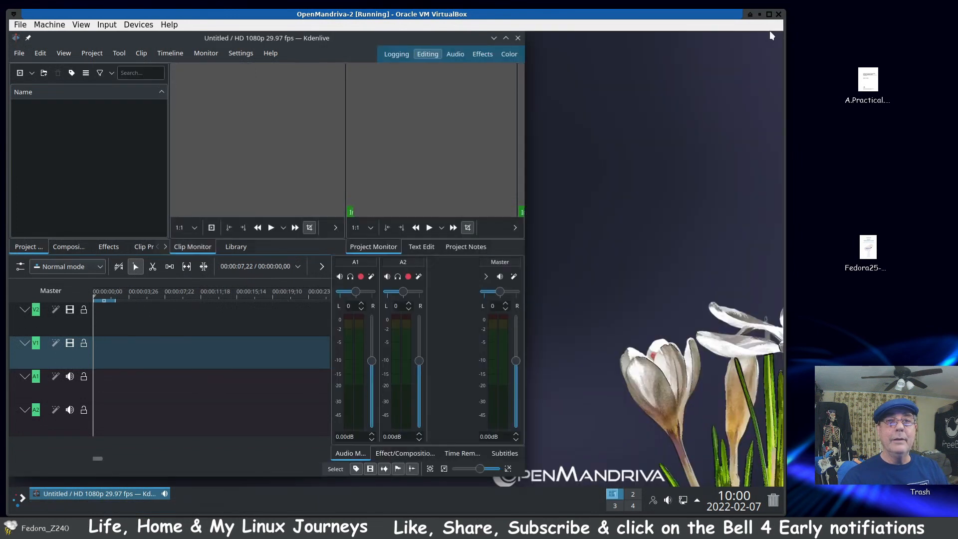
click(518, 39)
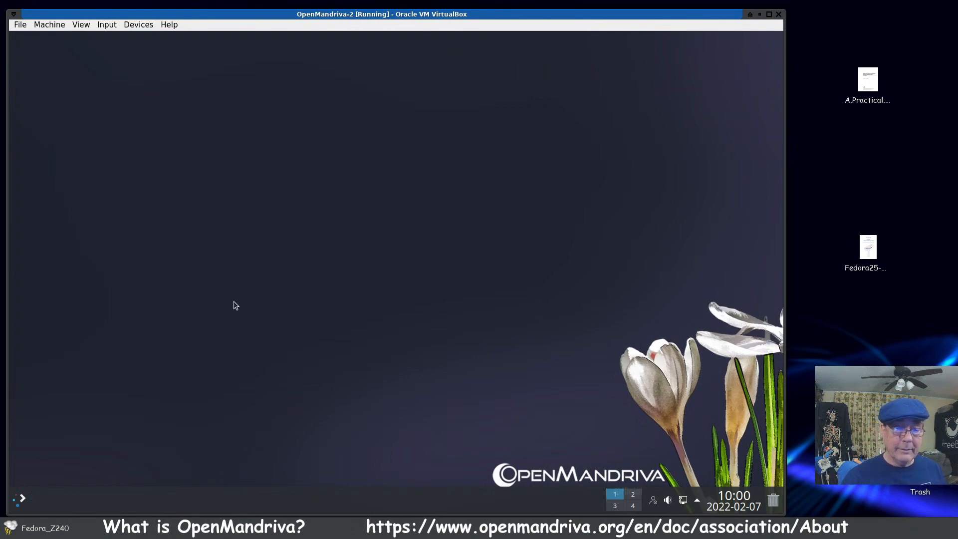
Step: Launch the Discover software center and move its window toward the middle of the desktop
click(21, 497)
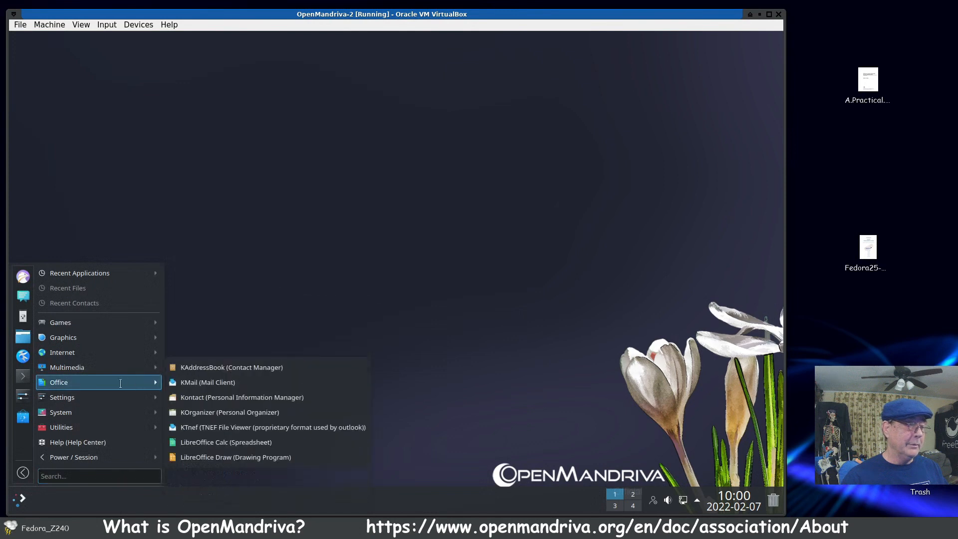
click(23, 416)
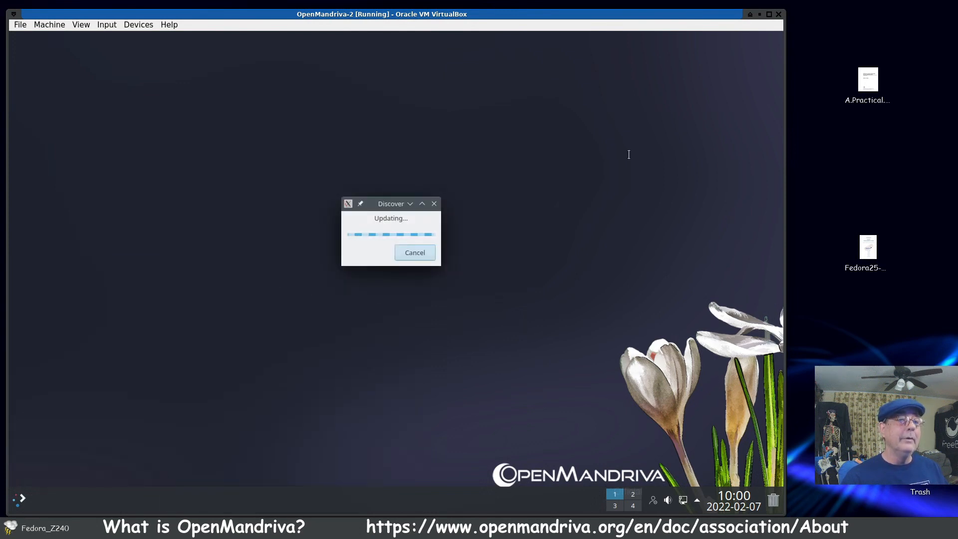
drag(380, 204, 444, 139)
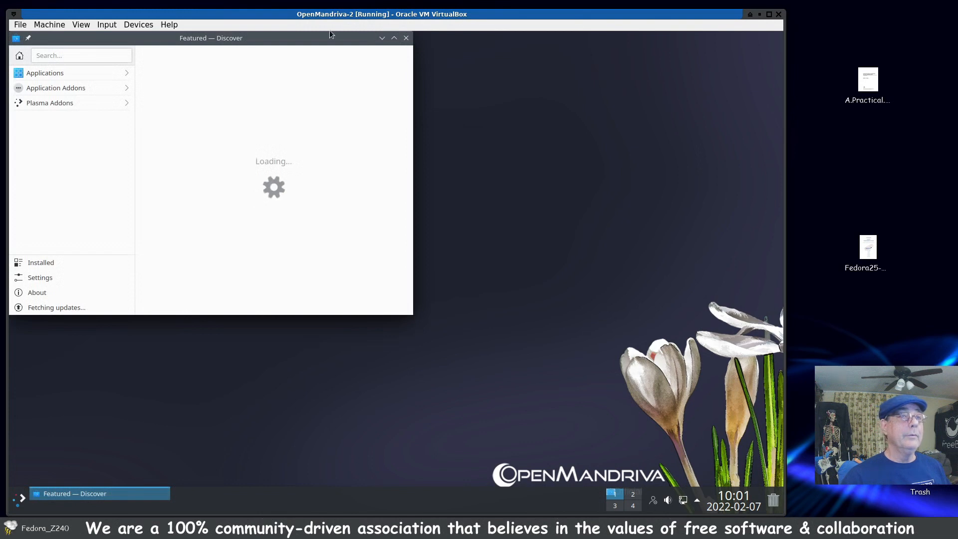
drag(330, 34, 492, 101)
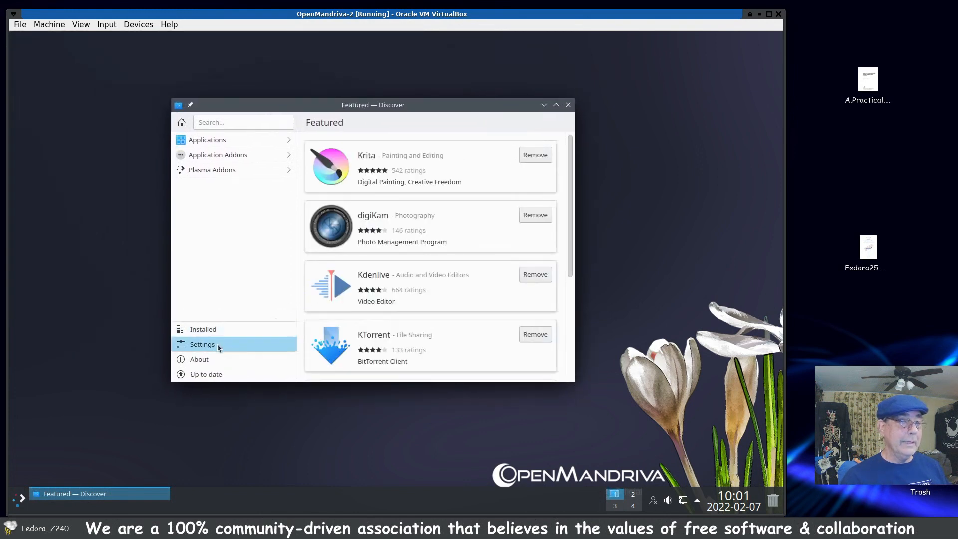
Step: Install the arcade game Bomber from Discover's Games category, and close Discover
click(202, 375)
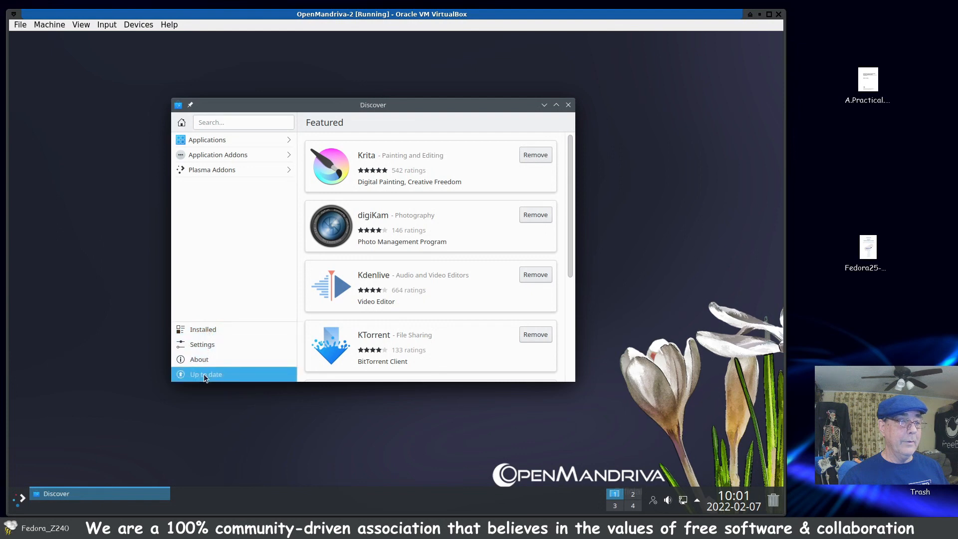
click(290, 142)
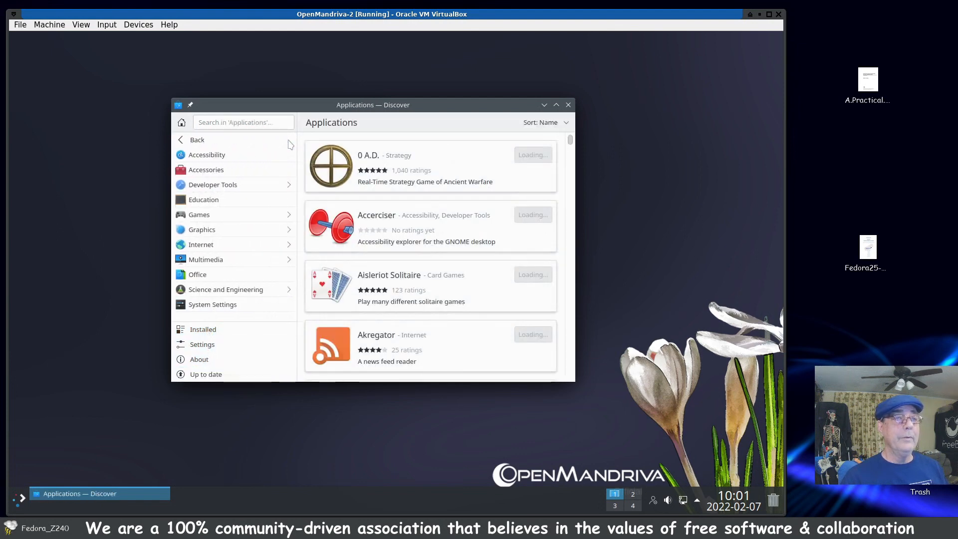
click(209, 216)
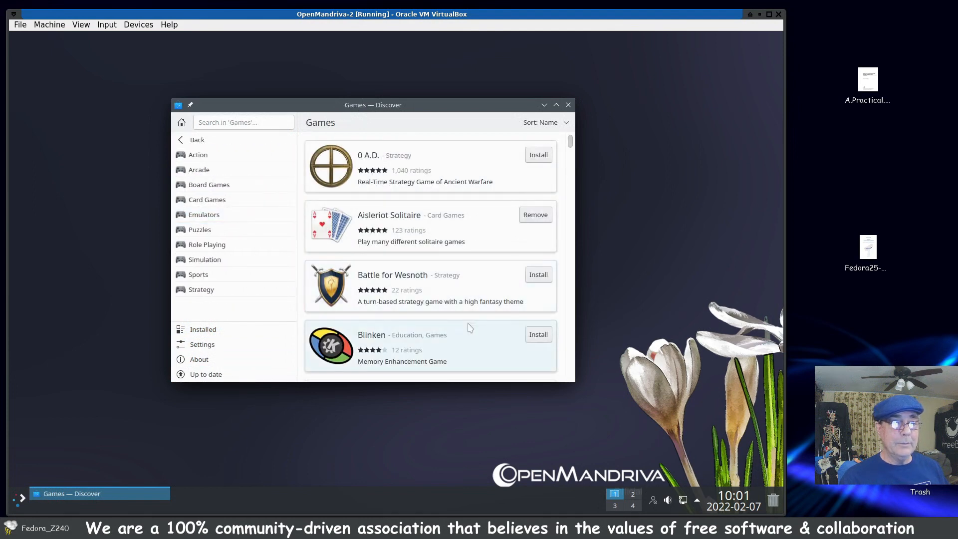
scroll(471, 322, down, 5)
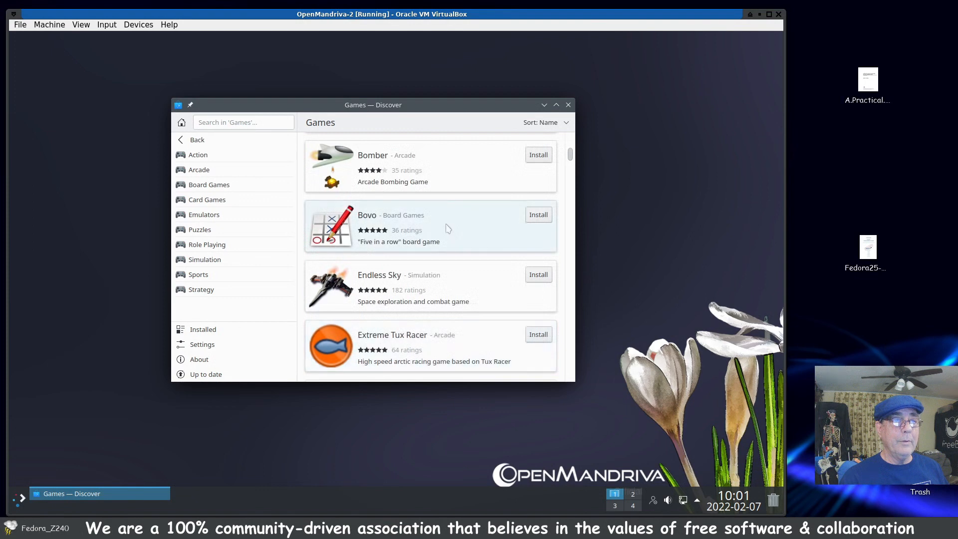
click(535, 155)
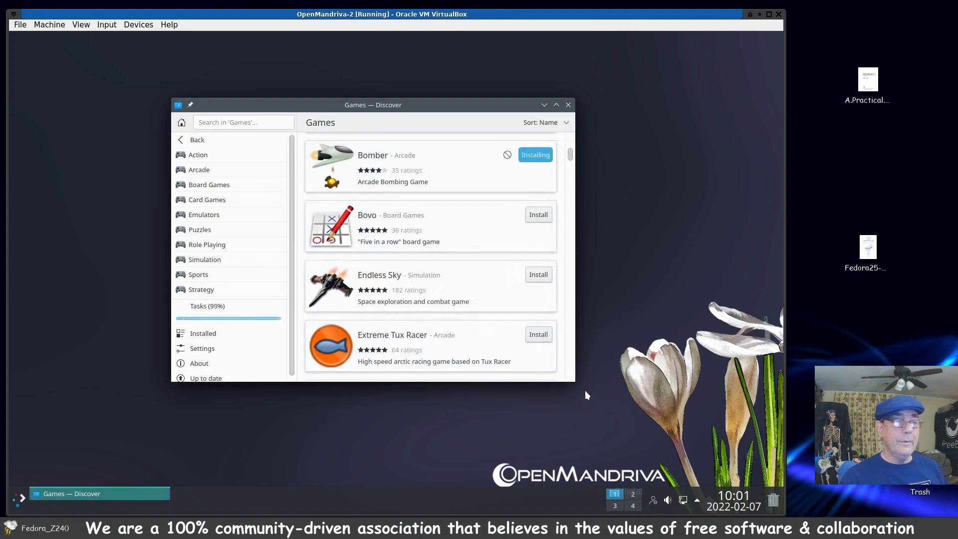
drag(579, 401, 594, 441)
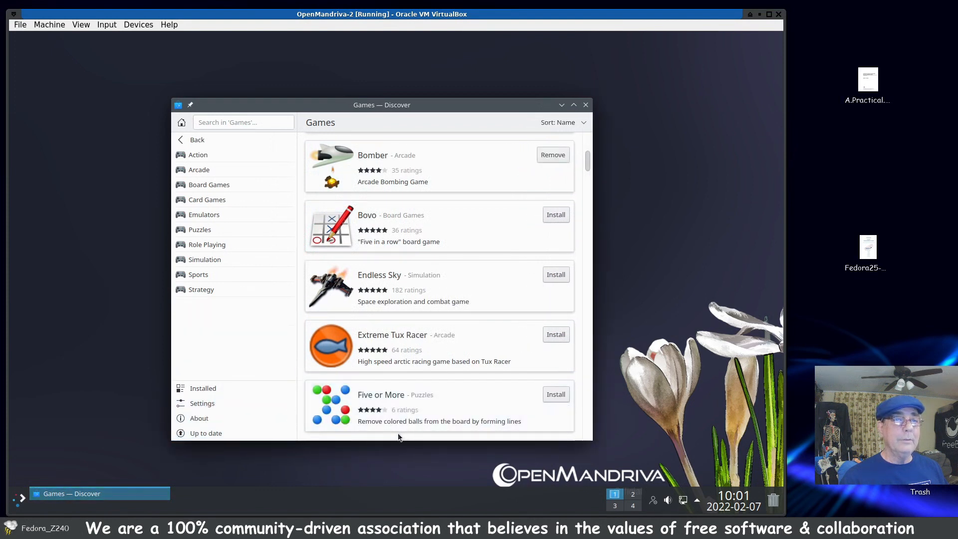
click(585, 105)
Step: Launch Bomber from the installed arcade games
click(20, 498)
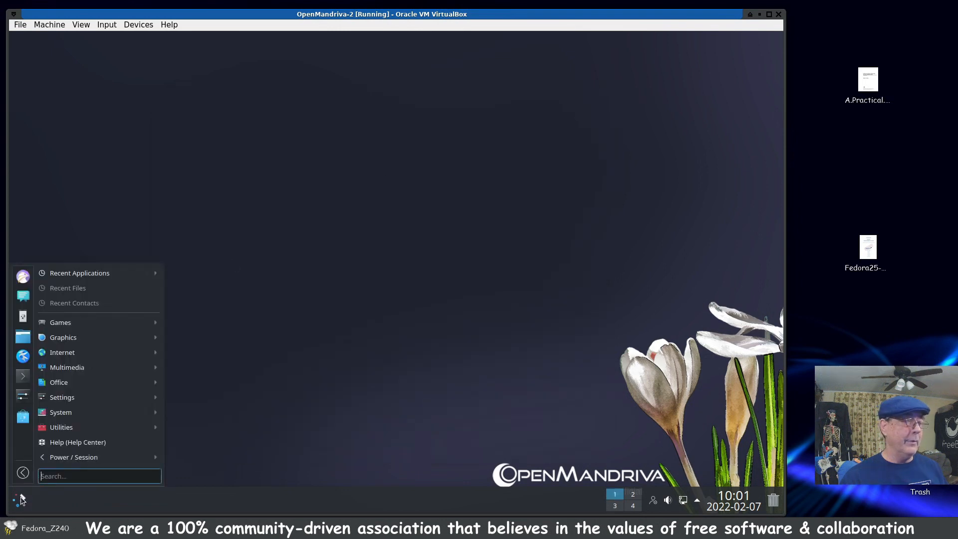
mouse_move(97, 359)
mouse_move(105, 322)
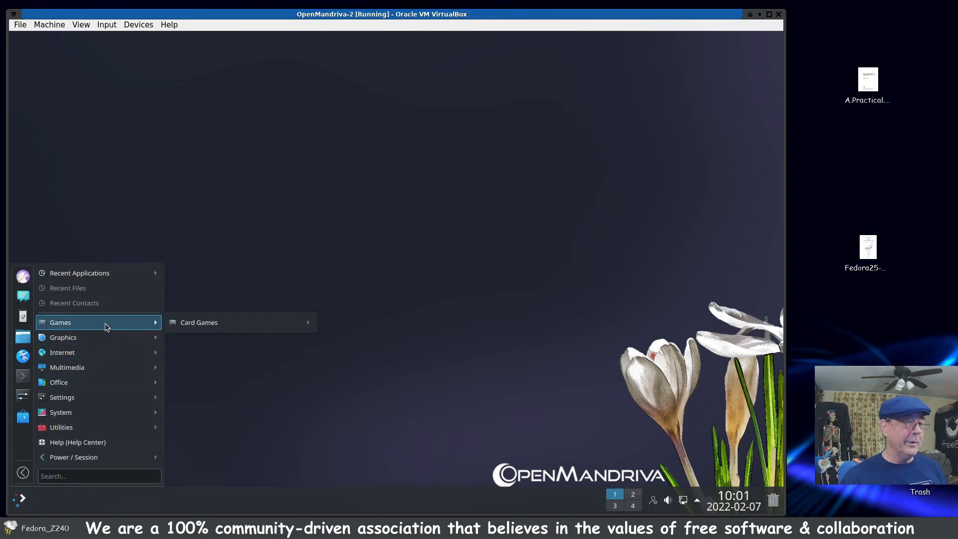
mouse_move(217, 326)
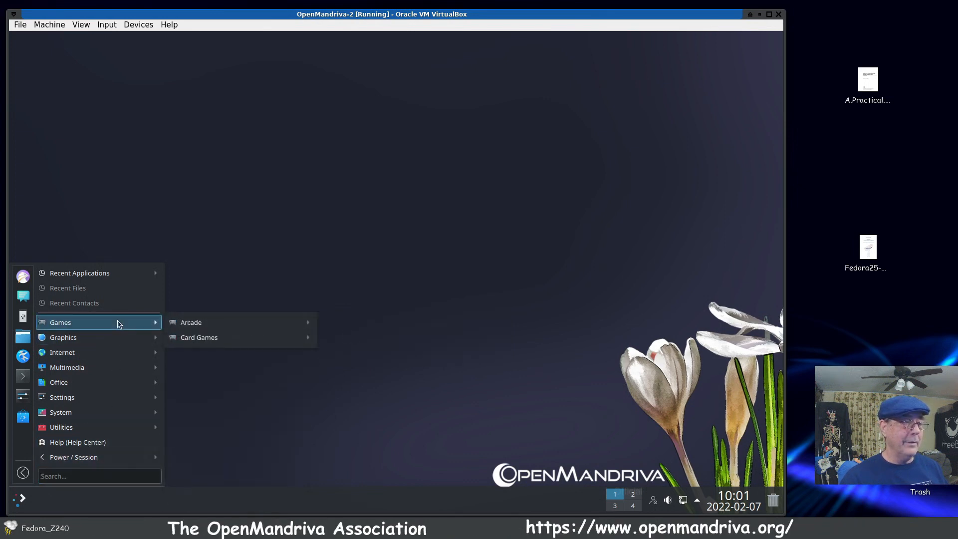
mouse_move(181, 328)
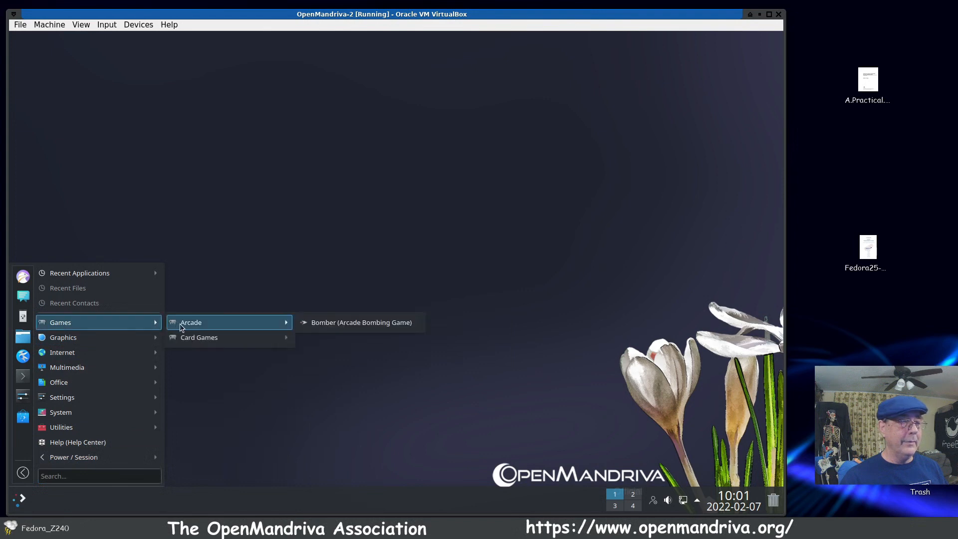
click(325, 325)
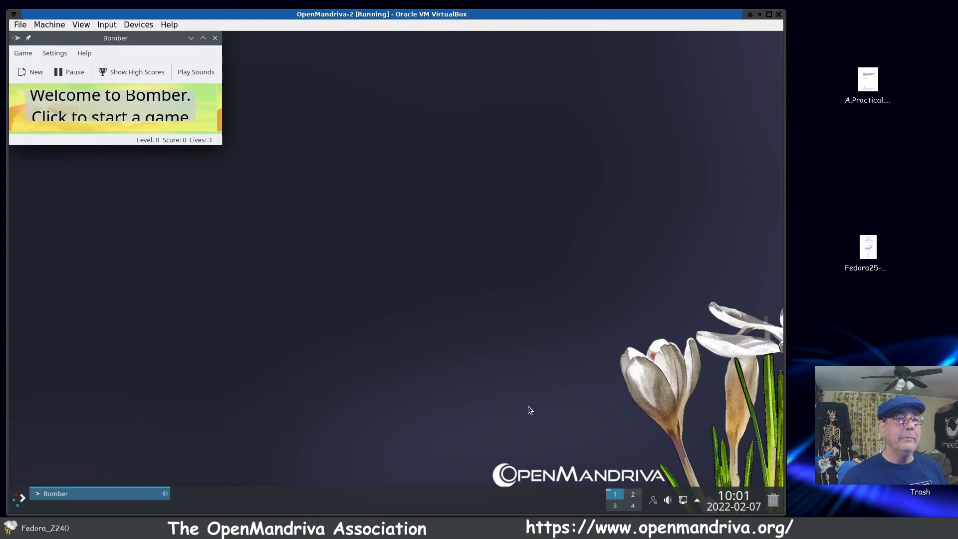
Step: Enlarge the Bomber window until the playfield fits, and reposition it near the middle of the desktop
drag(144, 45, 348, 135)
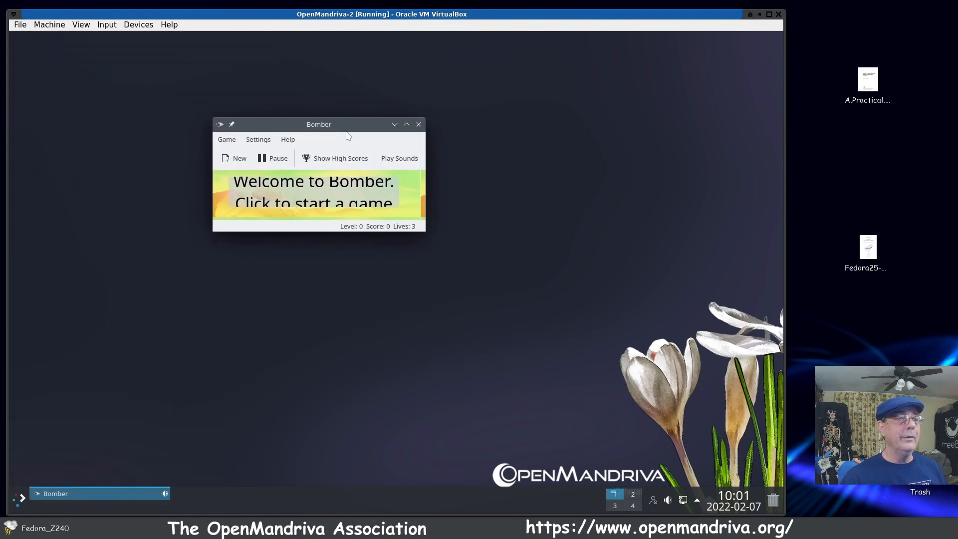
drag(426, 231, 691, 466)
drag(489, 130, 420, 89)
Step: Start a Bomber game and drop bombs from the plane onto the buildings
click(363, 285)
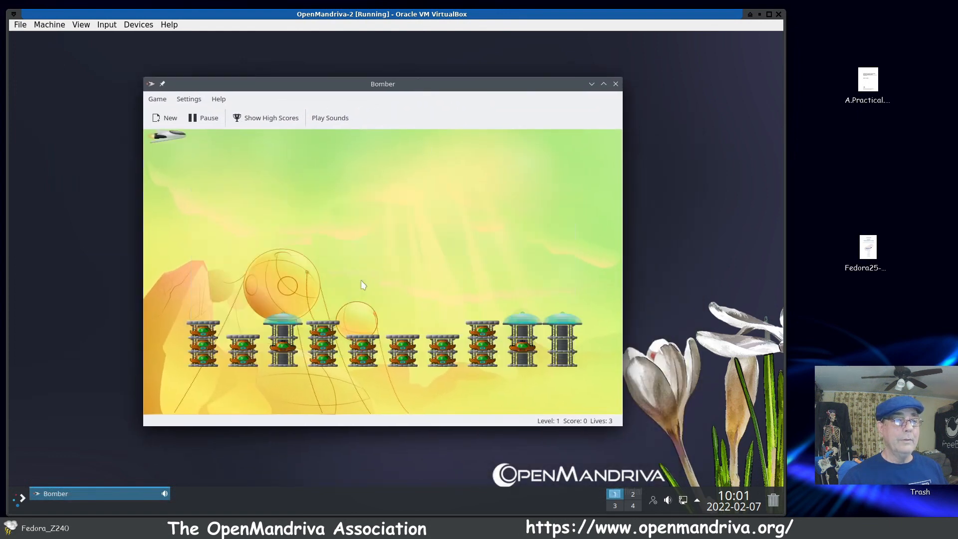
click(260, 299)
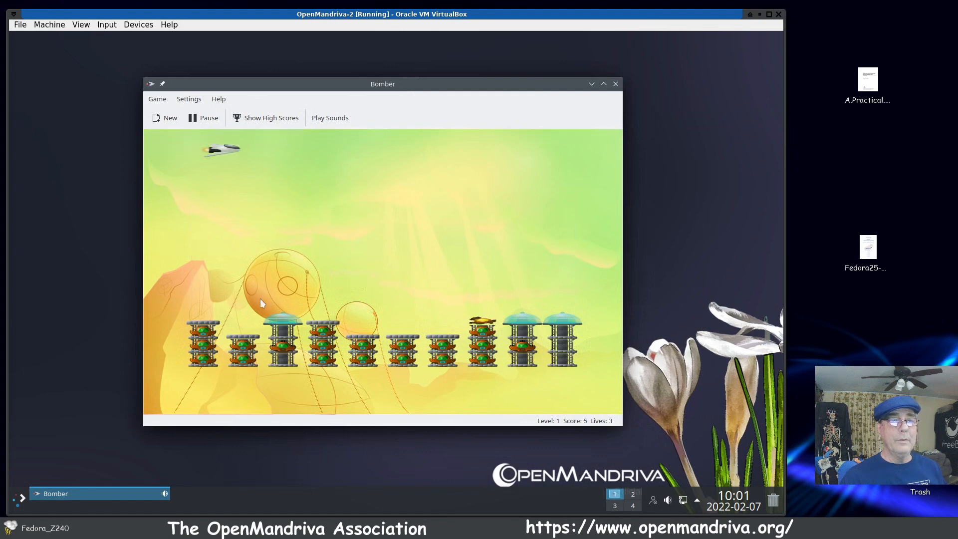
click(276, 147)
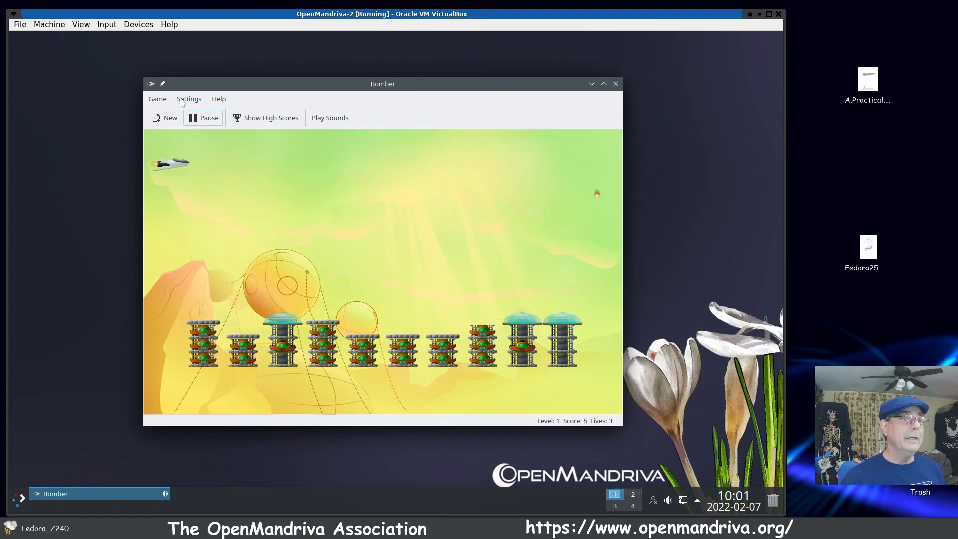
Step: Turn on Play Sounds for Bomber and drop more bombs on the buildings
click(190, 102)
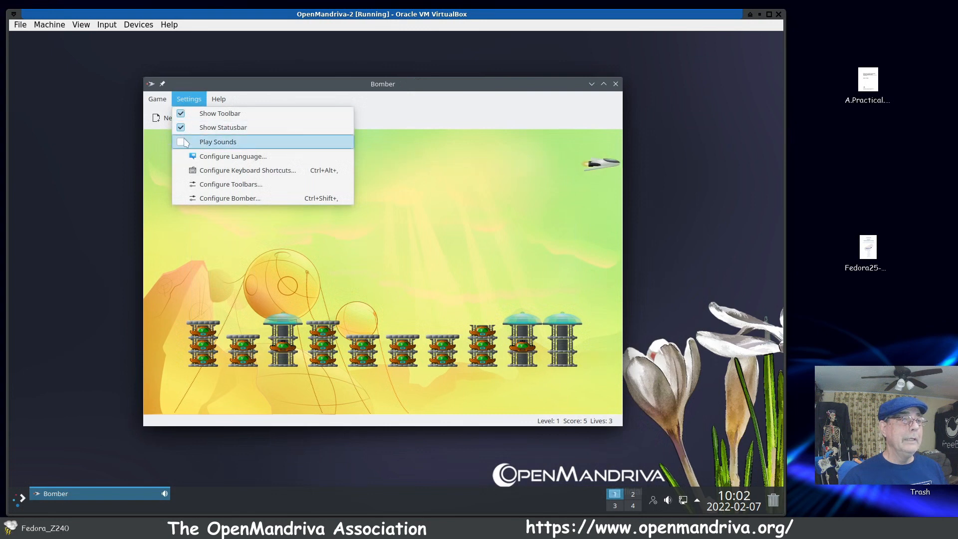
click(181, 142)
click(260, 225)
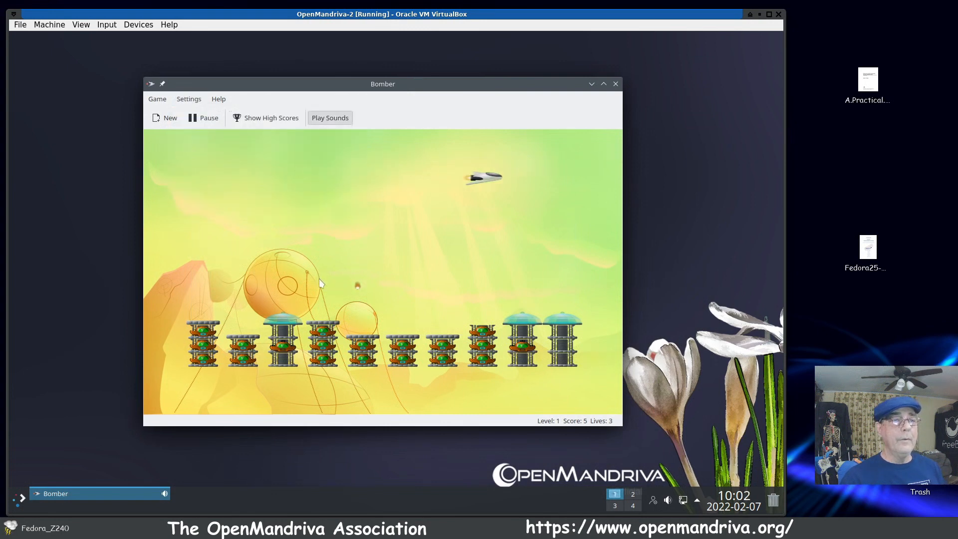
click(321, 279)
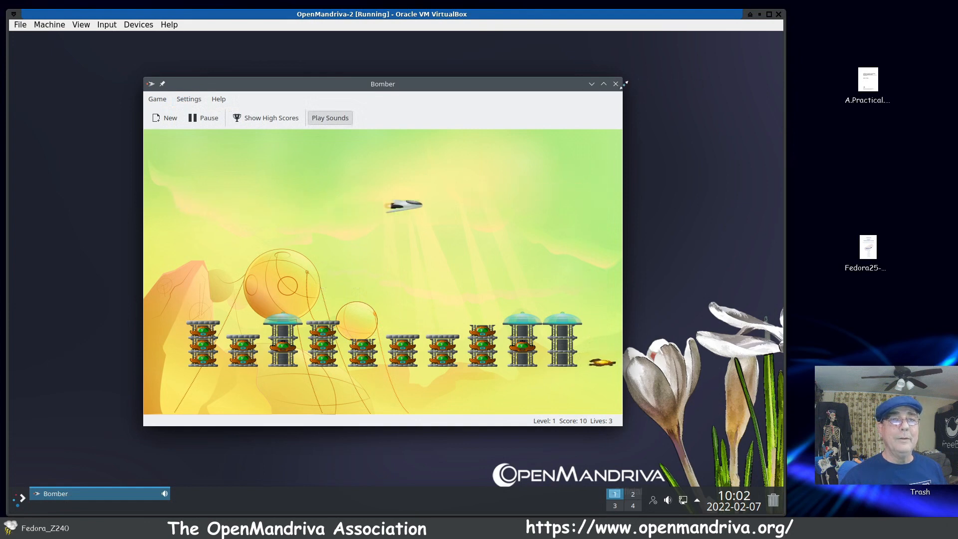
Step: Close the Bomber game and log out of the current desktop session
click(616, 84)
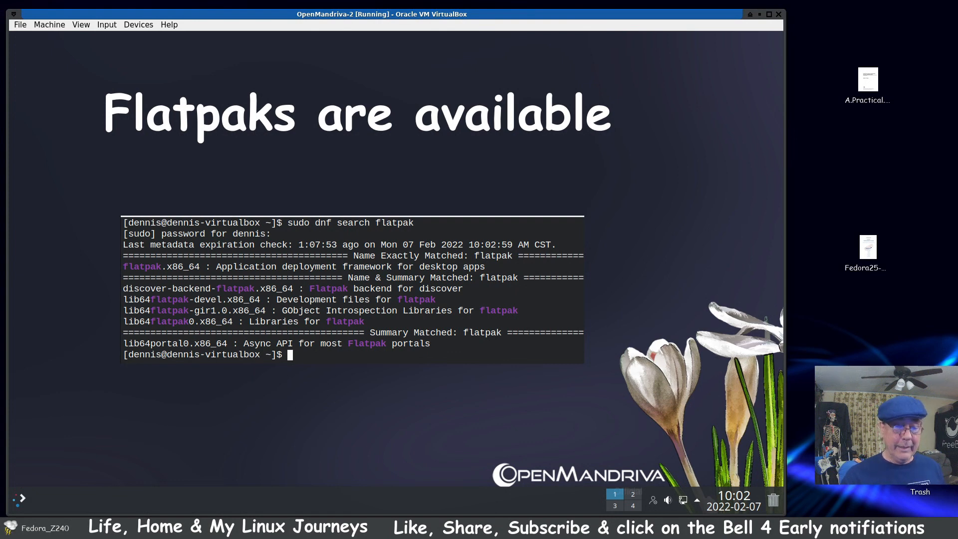
click(20, 504)
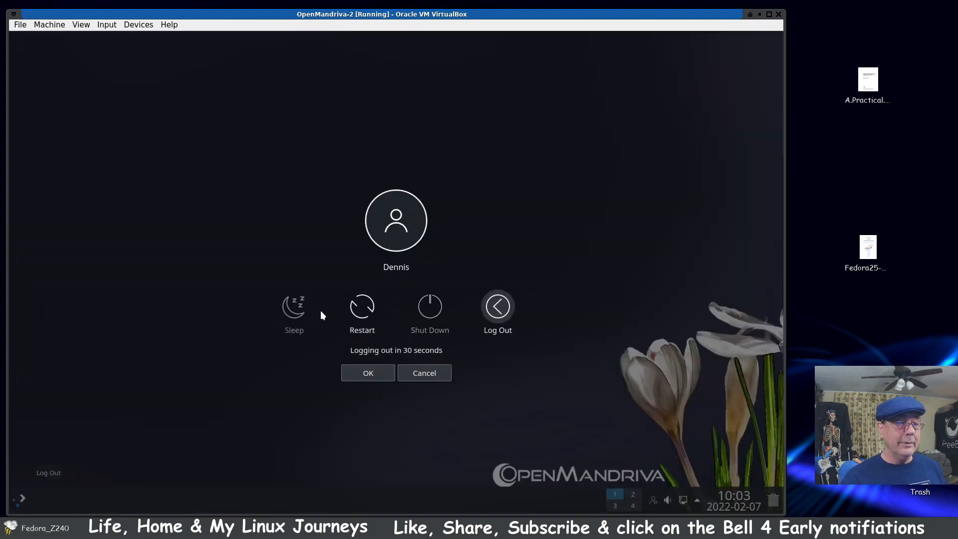
click(498, 314)
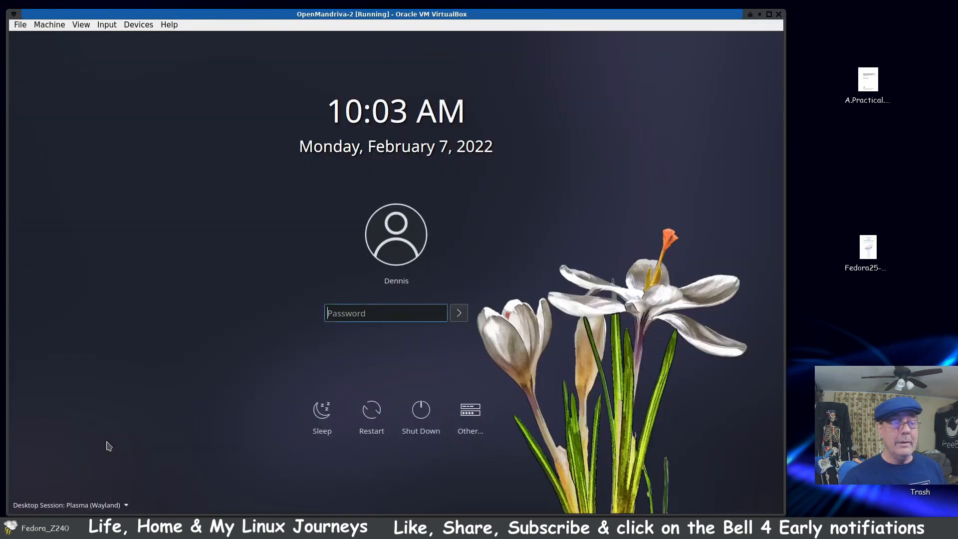
Step: Choose the Plasma (X11) desktop session and log in with the account password
click(114, 505)
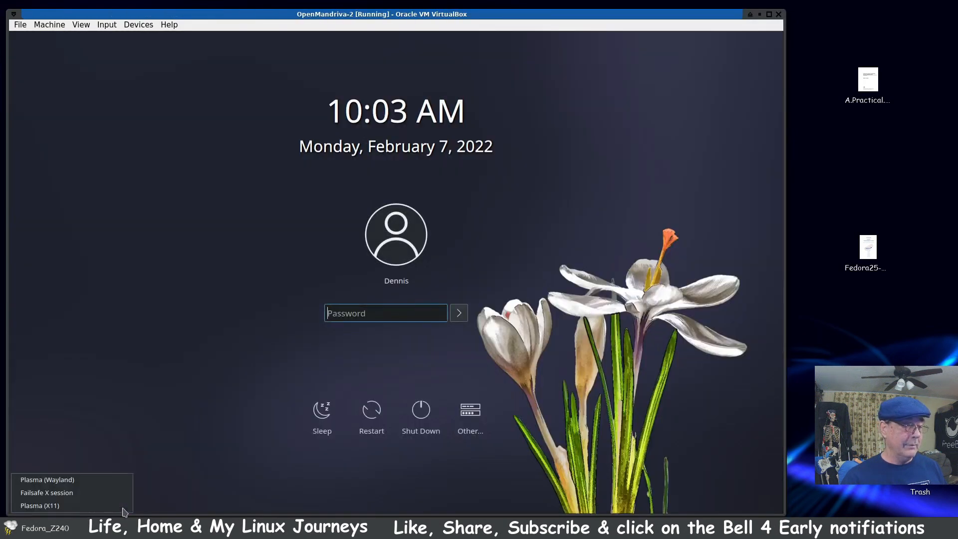
click(113, 506)
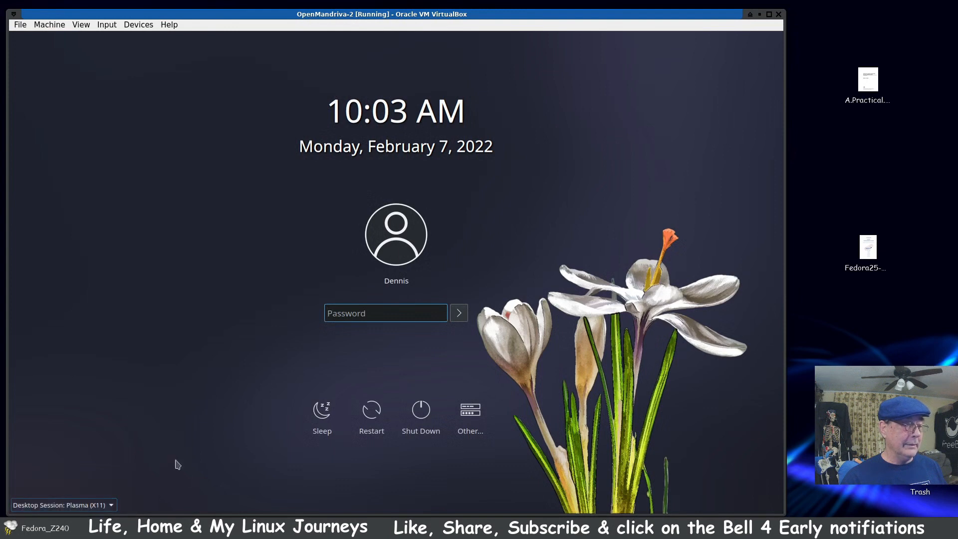
click(392, 316)
text(*****)
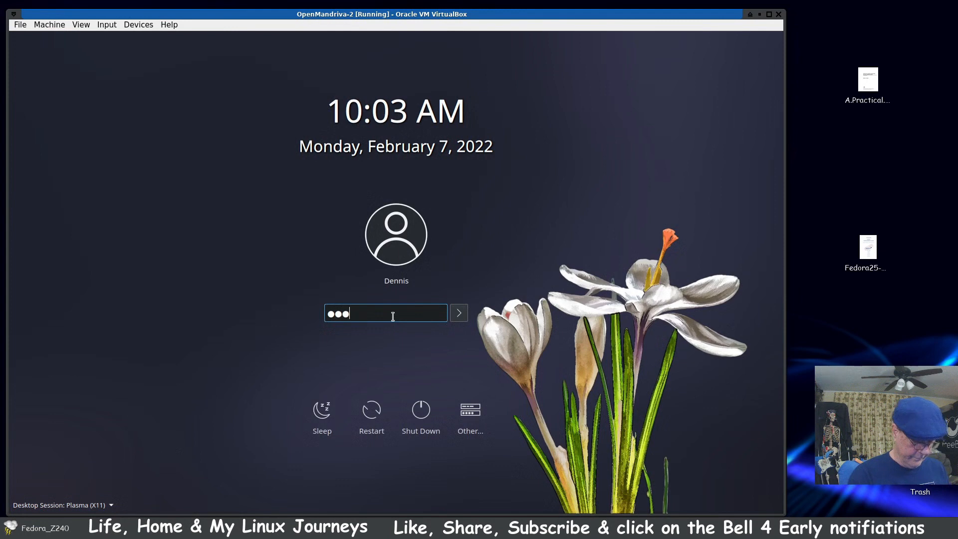
key(Return)
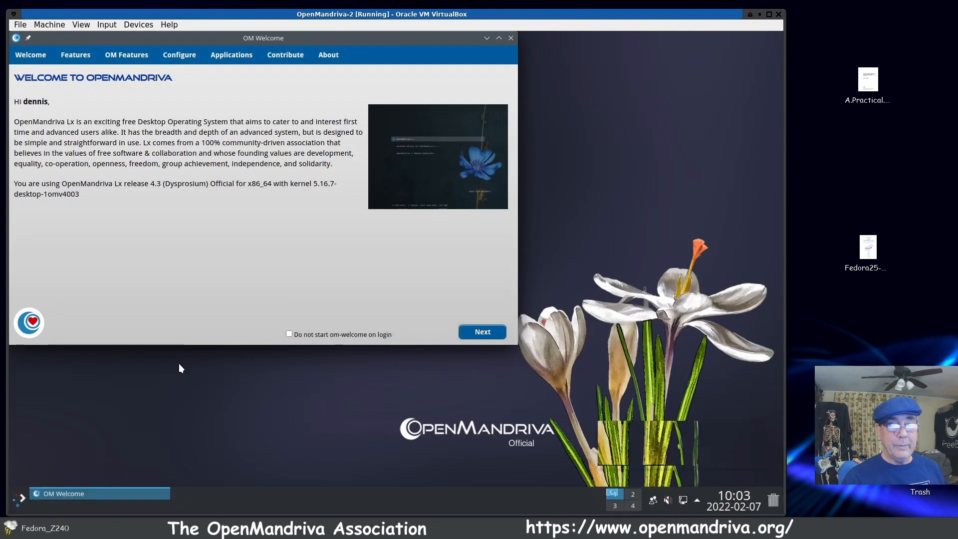
Step: Close the OM Welcome window and dismiss the network connection notification
click(511, 38)
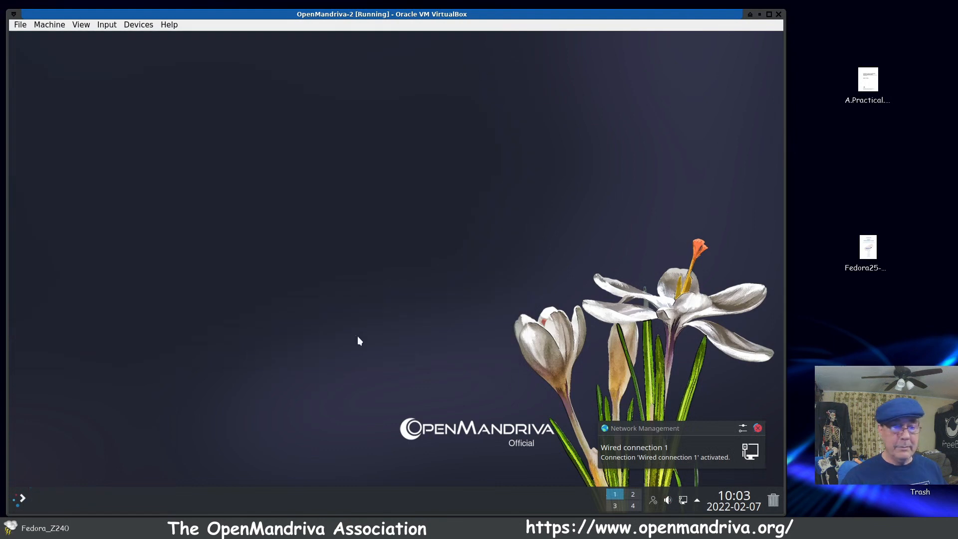
click(758, 429)
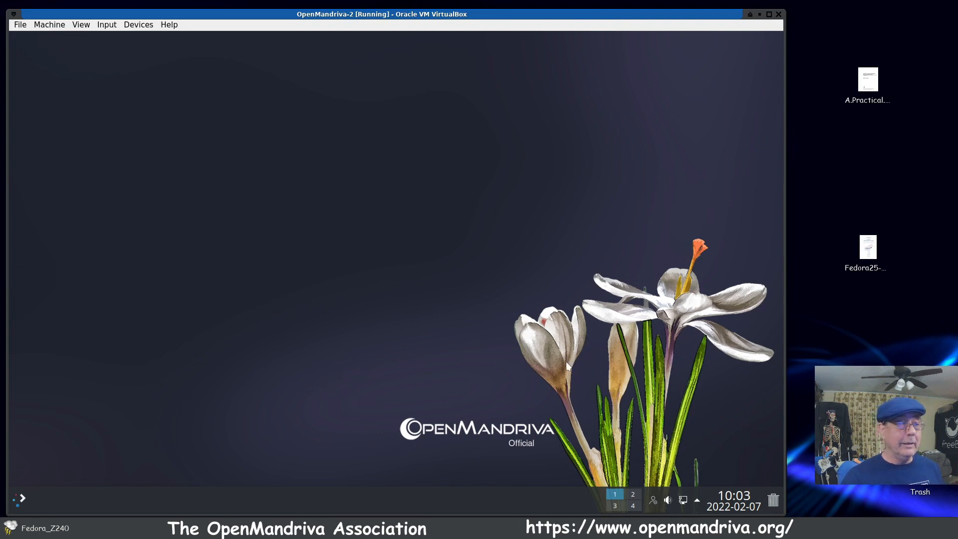
Step: Open the desktop and wallpaper configuration and reposition its window nearer the middle of the desktop
right_click(308, 227)
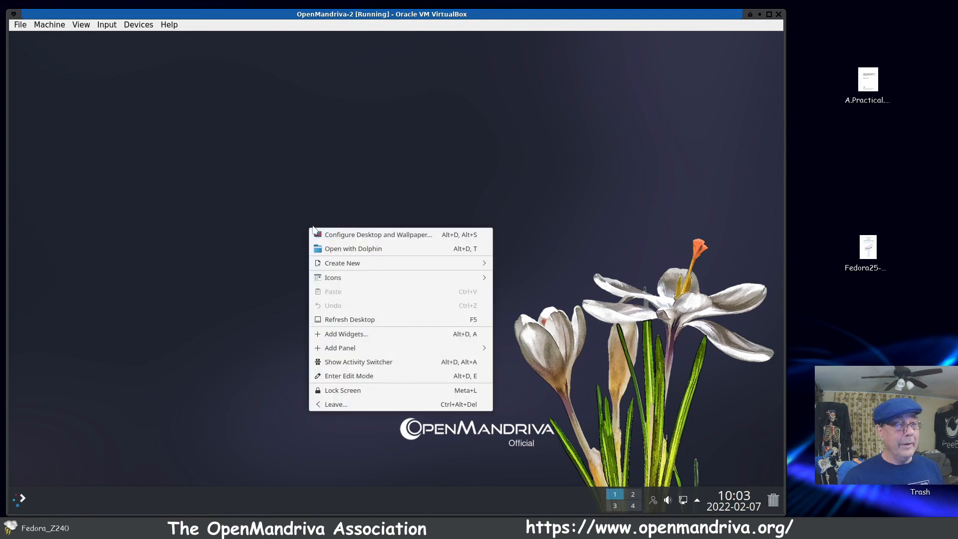
mouse_move(368, 352)
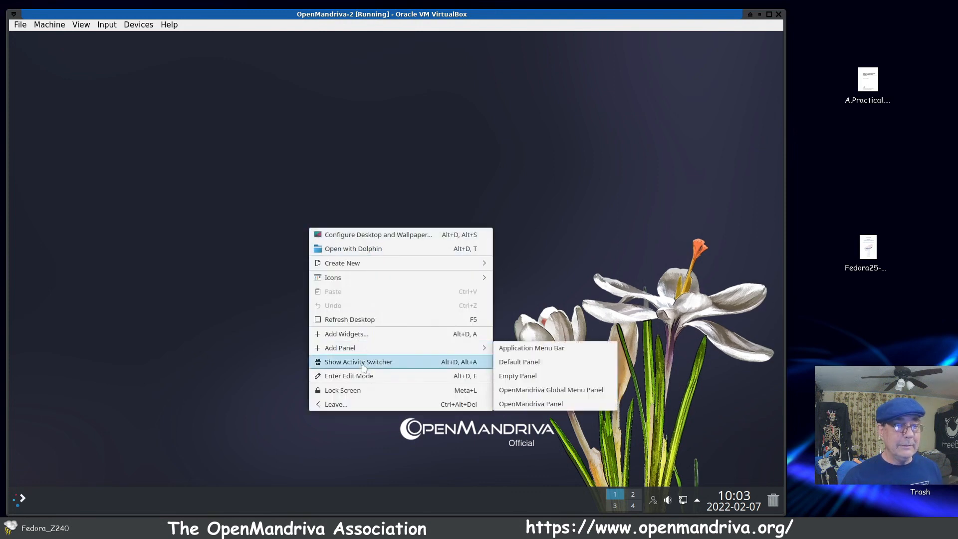
click(357, 239)
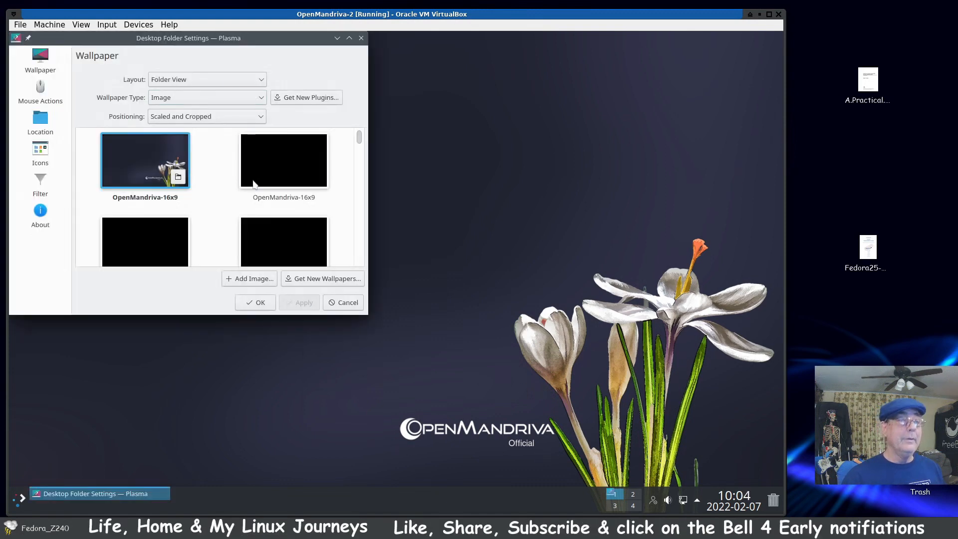
drag(238, 41, 358, 80)
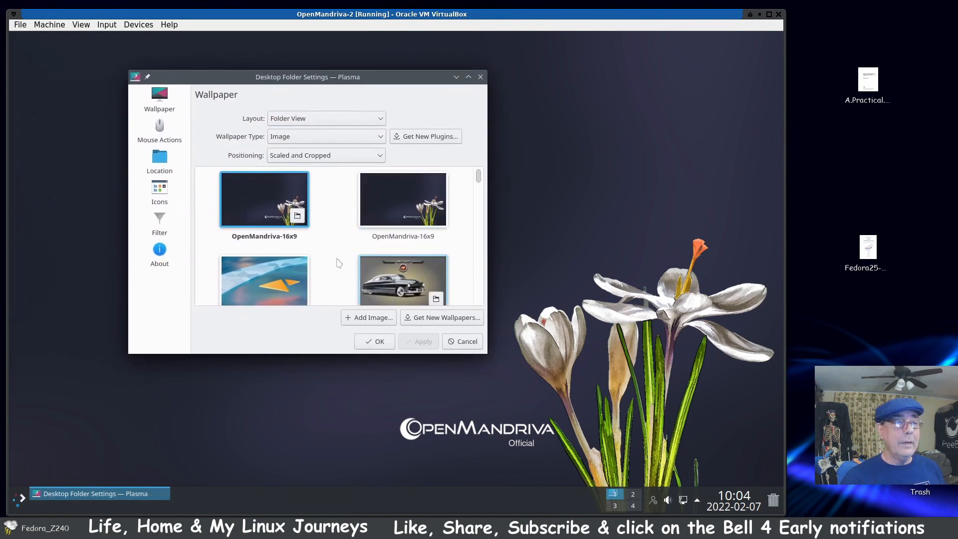
Step: Apply the Bright-and-shiny_1939Merc... car image as the desktop wallpaper
scroll(337, 267, down, 1)
click(400, 233)
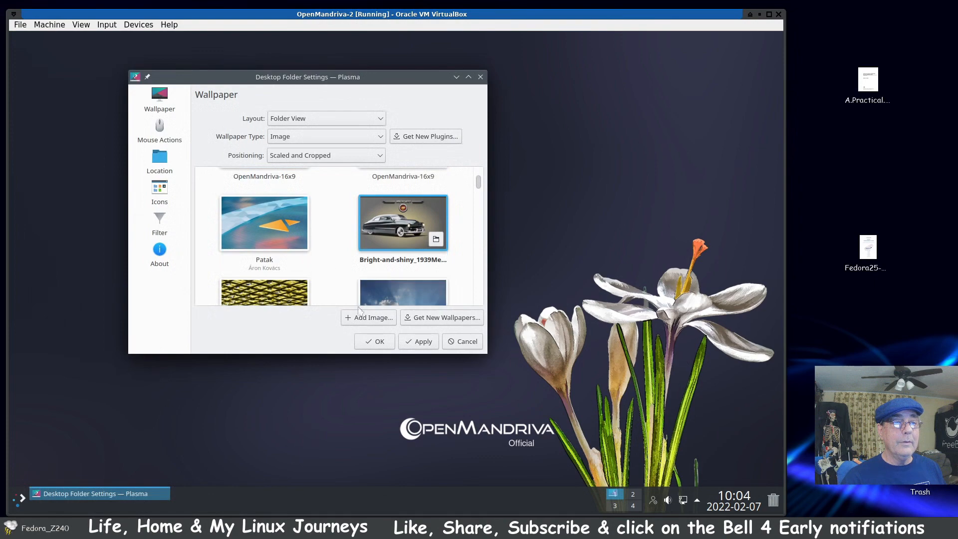
click(420, 344)
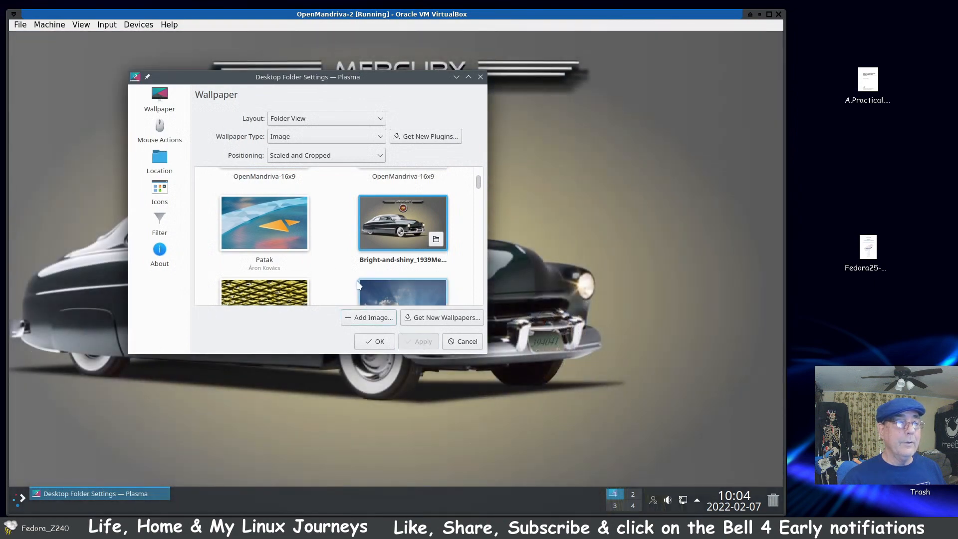
Step: Move the settings window to uncover the car wallpaper, and apply the Flavor_of_freedom_Cantalo... beach image instead
drag(412, 95, 471, 113)
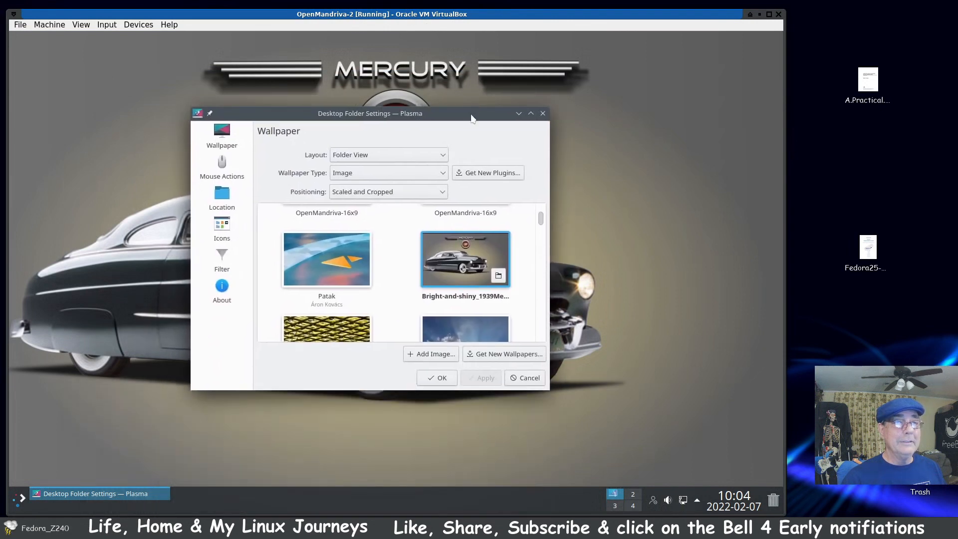
scroll(405, 301, down, 1)
scroll(404, 301, down, 3)
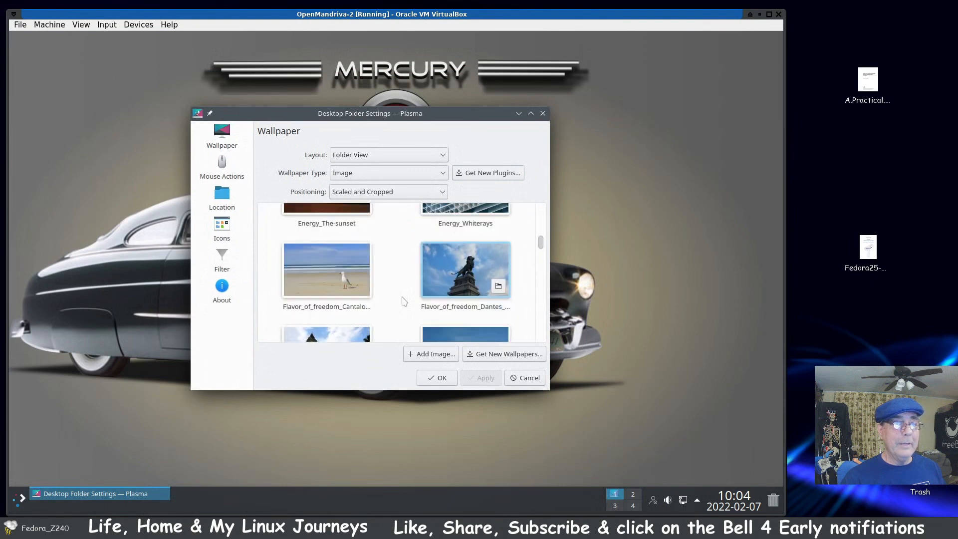
scroll(405, 301, down, 1)
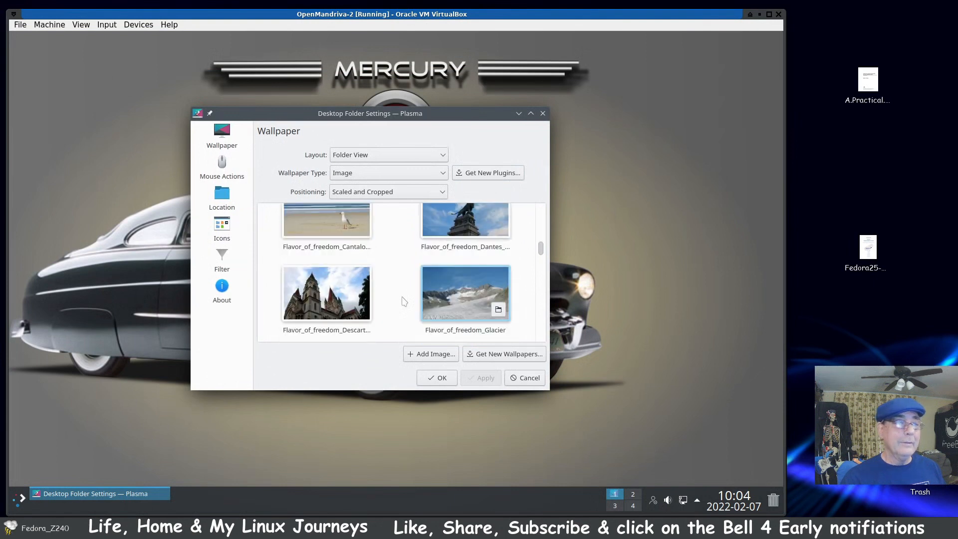
scroll(405, 301, down, 1)
scroll(404, 301, up, 2)
click(334, 248)
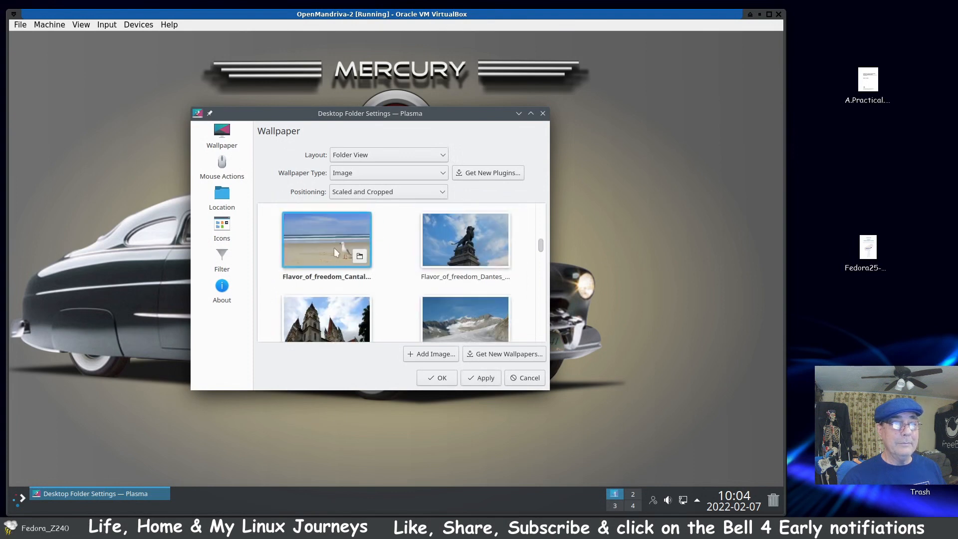
click(477, 380)
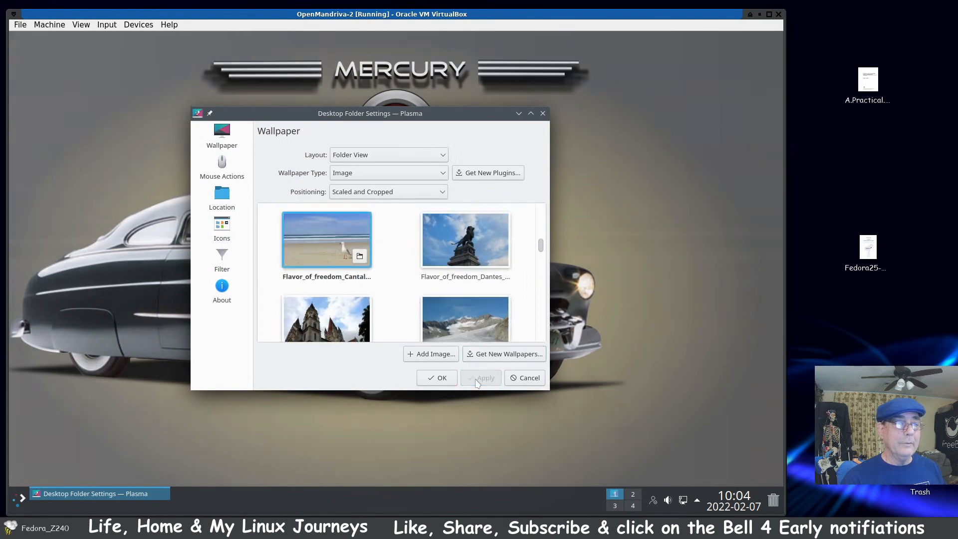
Step: Browse the remaining wallpapers through to the end of the collection and select The-atmosphere_Nitrogen01
scroll(409, 298, up, 3)
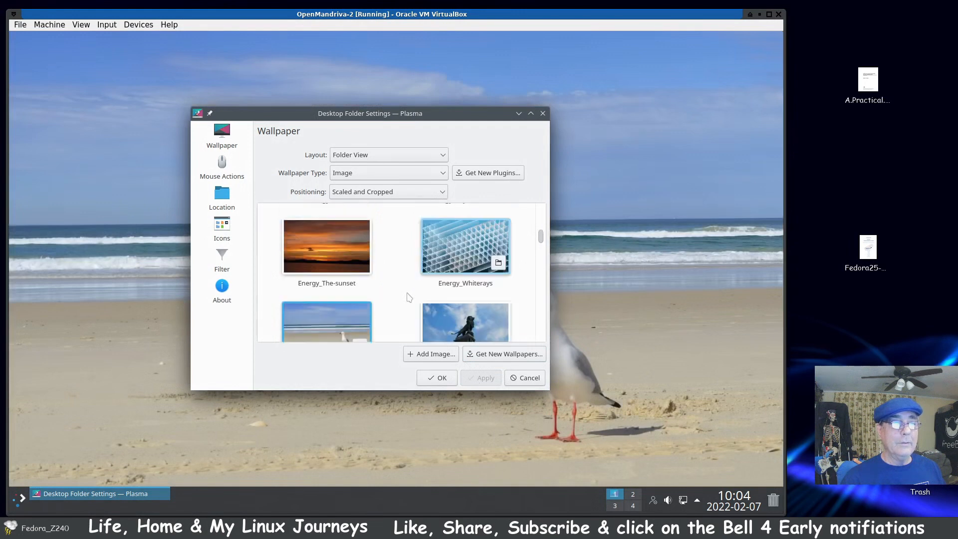
scroll(409, 298, down, 5)
scroll(409, 298, down, 5)
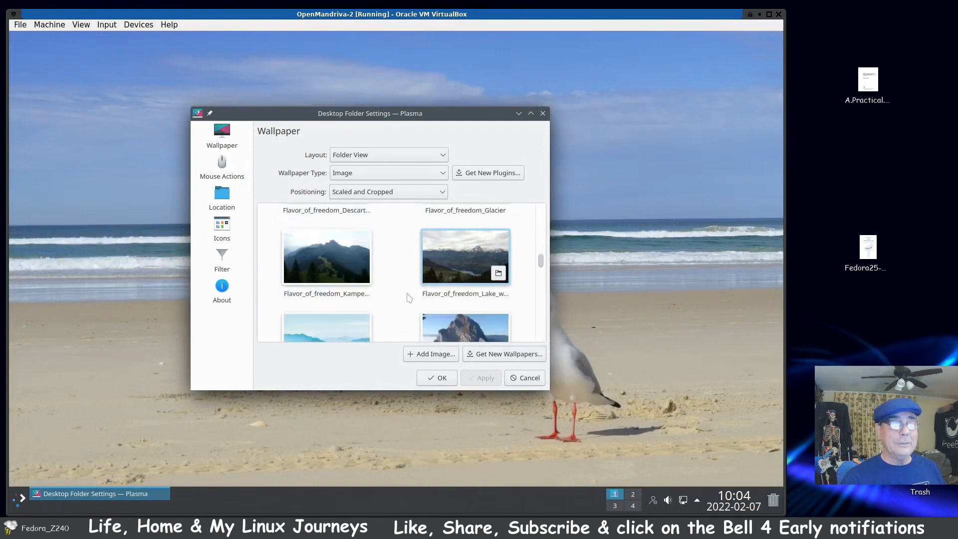
scroll(410, 298, down, 4)
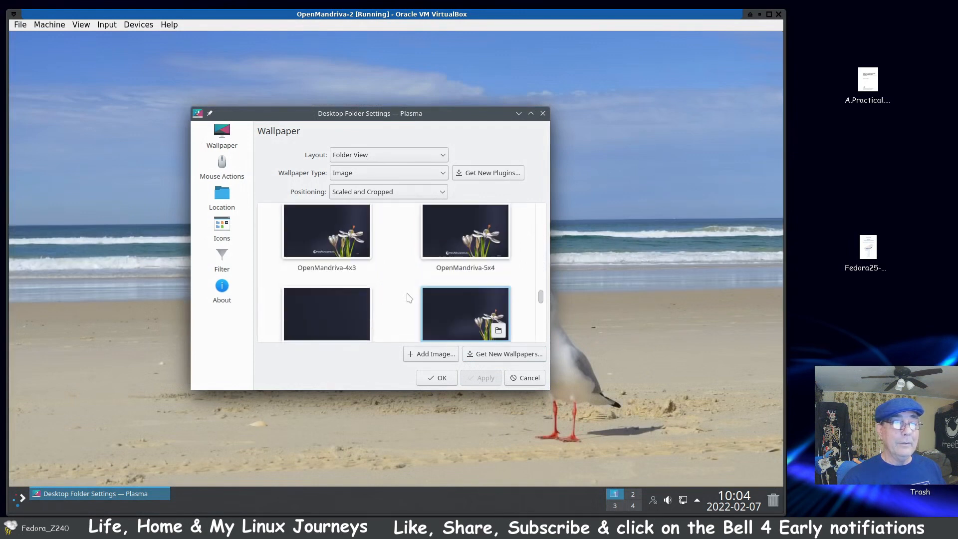
scroll(409, 298, down, 2)
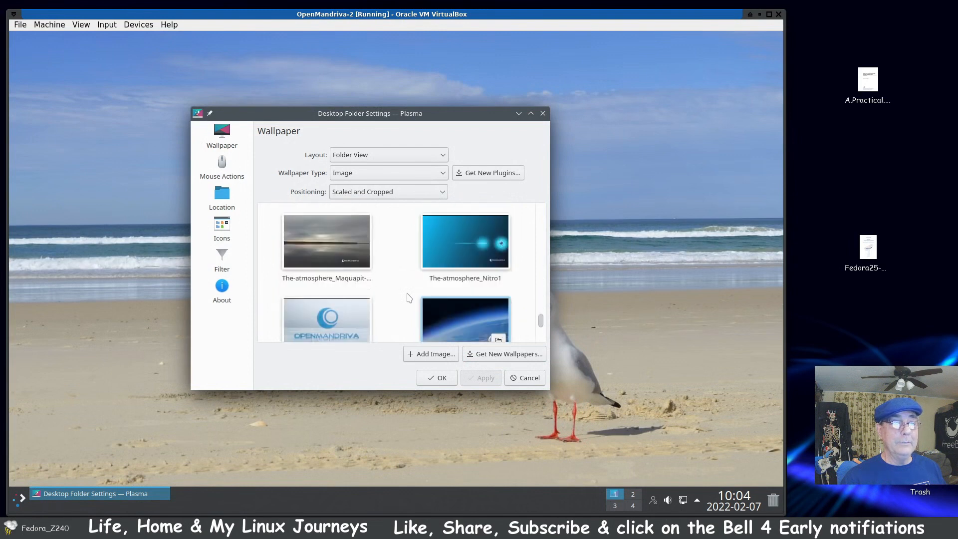
scroll(409, 298, down, 1)
scroll(410, 298, down, 1)
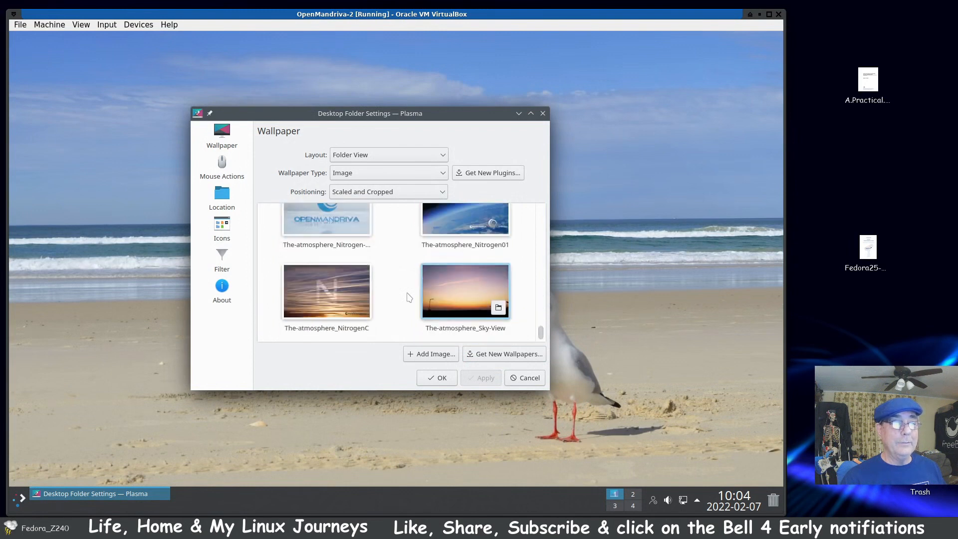
scroll(409, 298, up, 1)
click(448, 280)
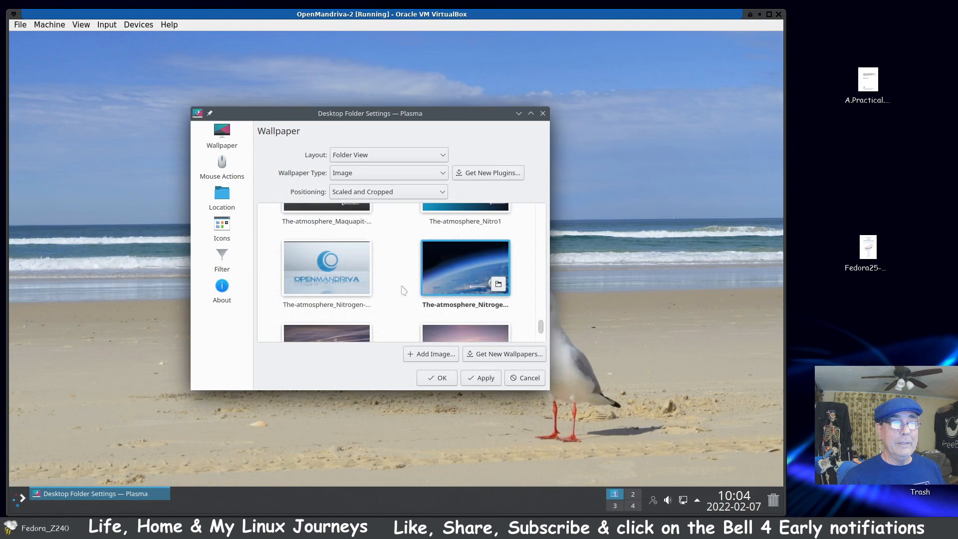
Step: Apply the first OpenMandriva-16x9 wallpaper again and close the desktop settings with the change accepted
scroll(404, 290, up, 10)
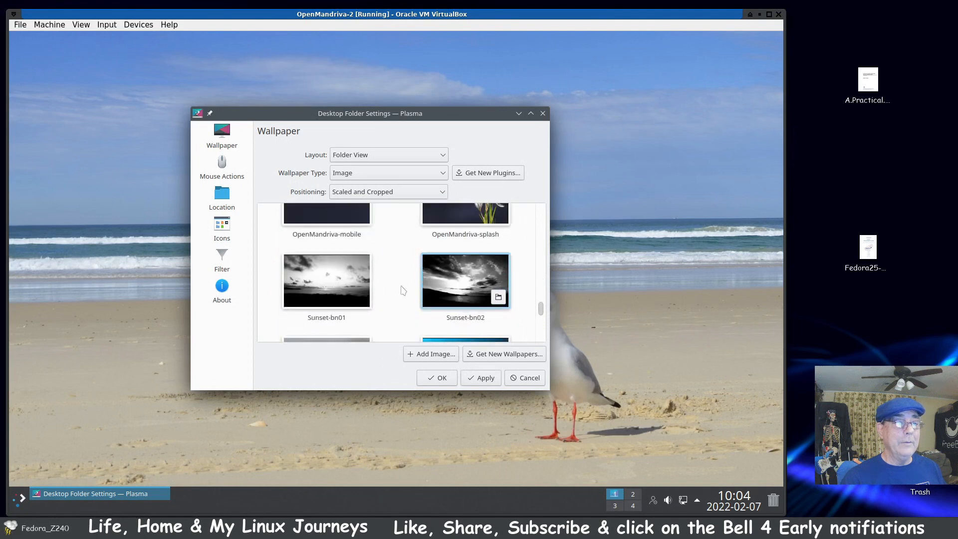
scroll(402, 290, up, 8)
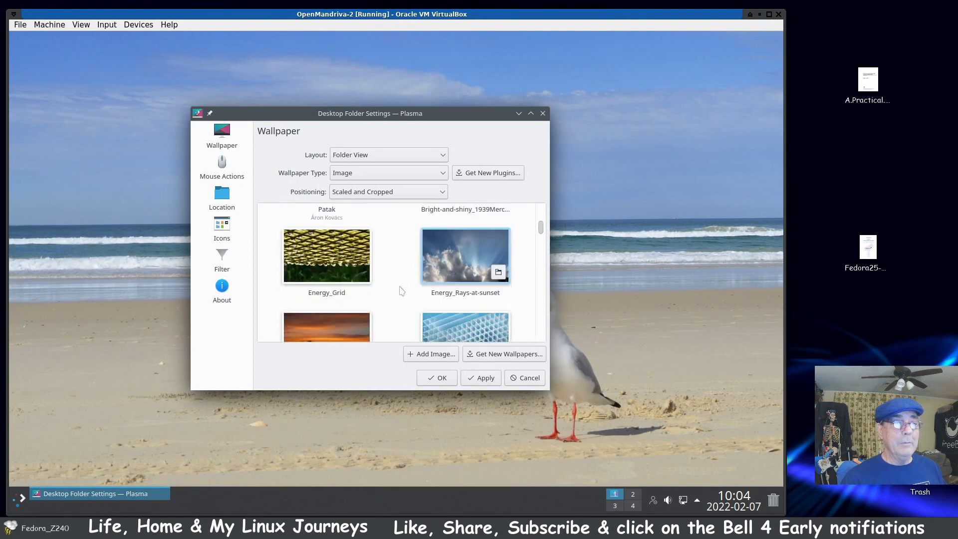
click(344, 250)
click(470, 382)
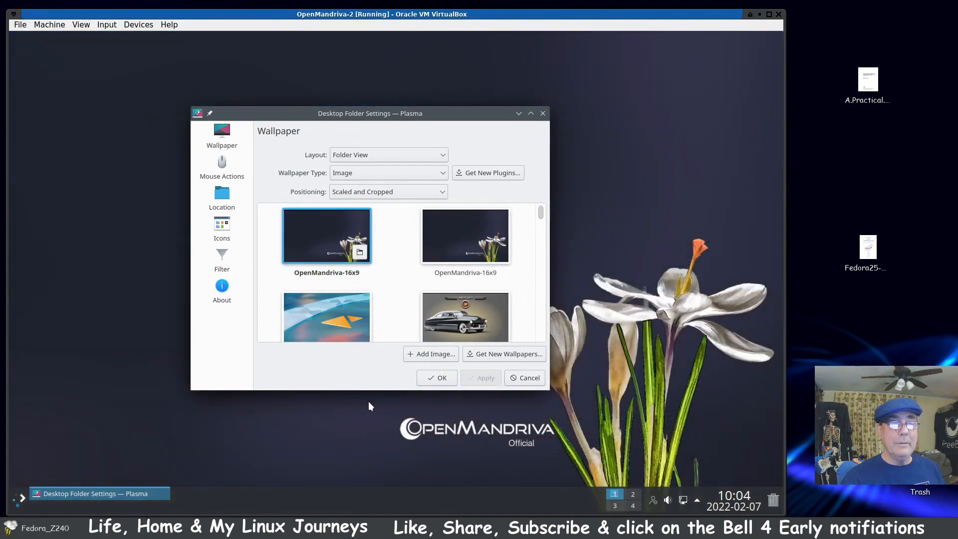
click(437, 377)
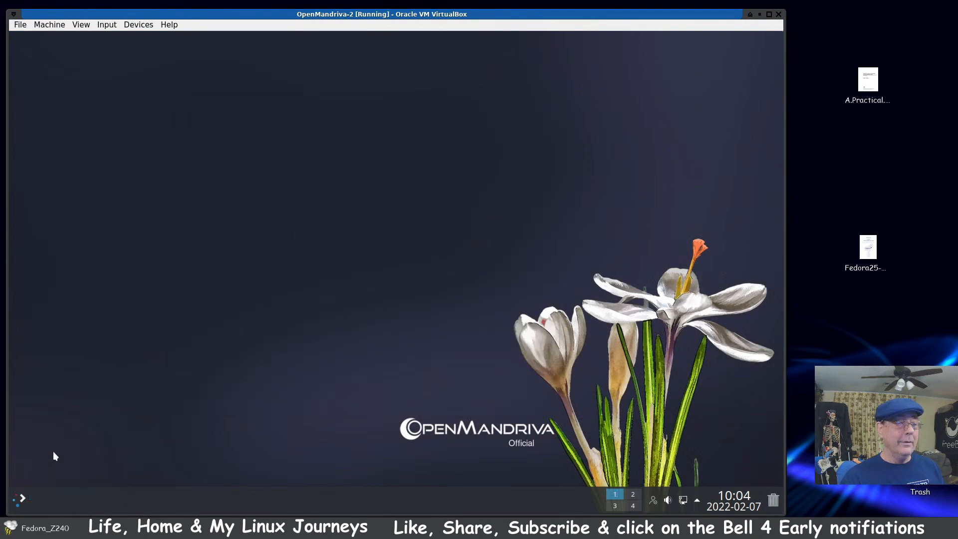
Step: Shut down the OpenMandriva system from the session leave screen
click(19, 495)
click(26, 475)
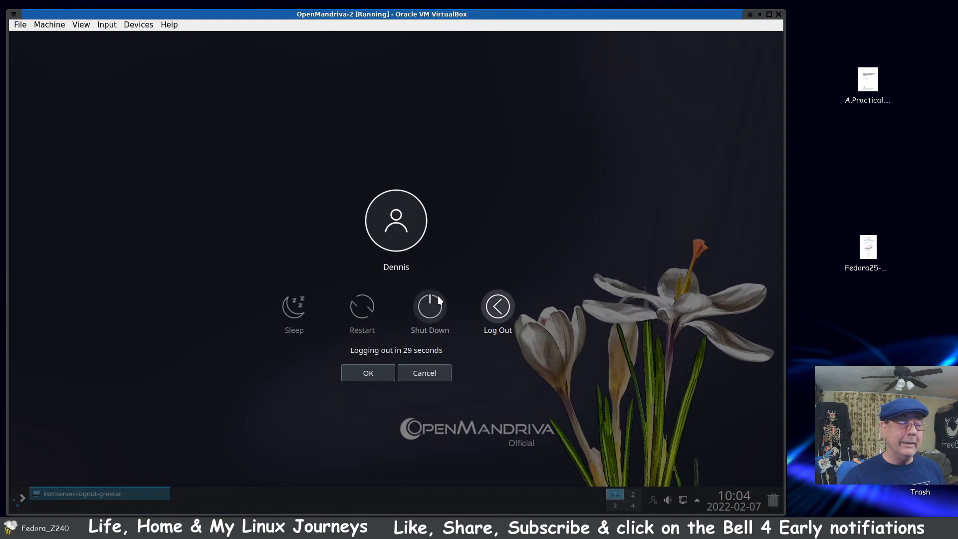
click(430, 306)
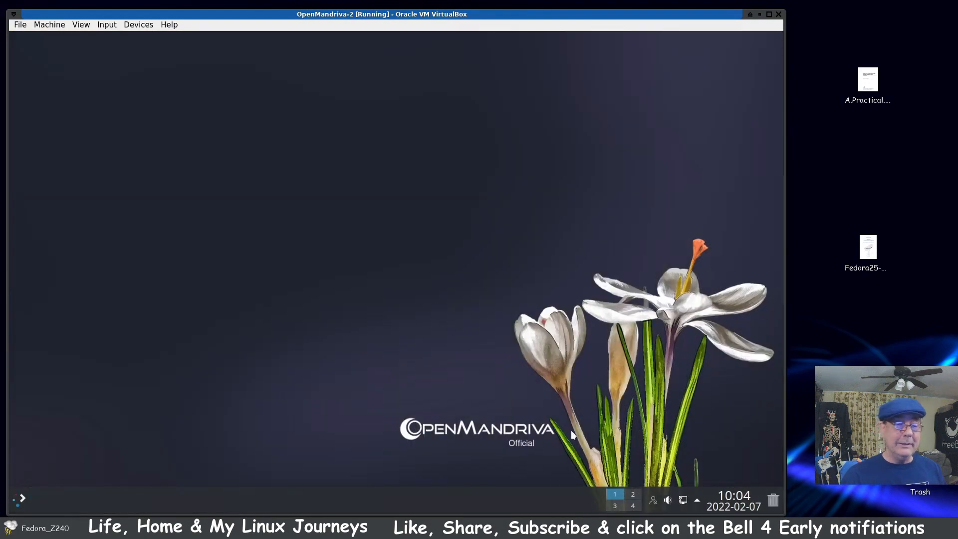